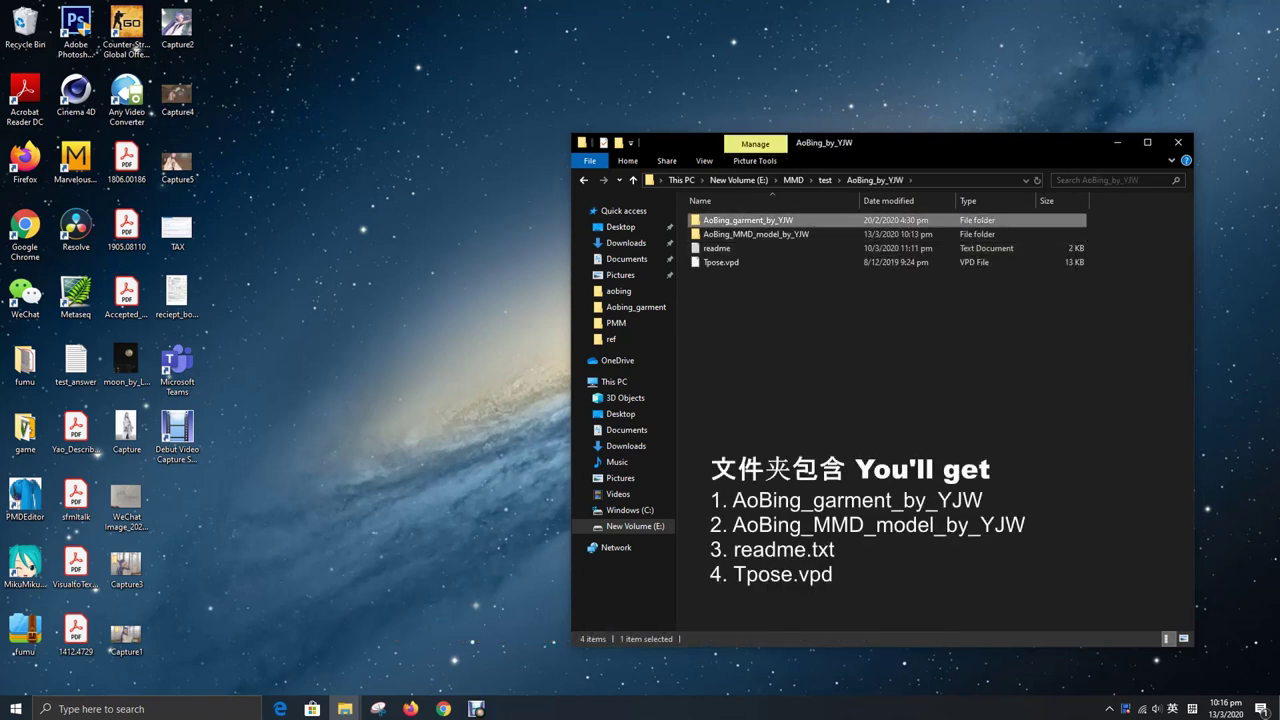
# - Open the AoBing package readme in Notepad, read it through, and close it
pyautogui.click(750, 234)
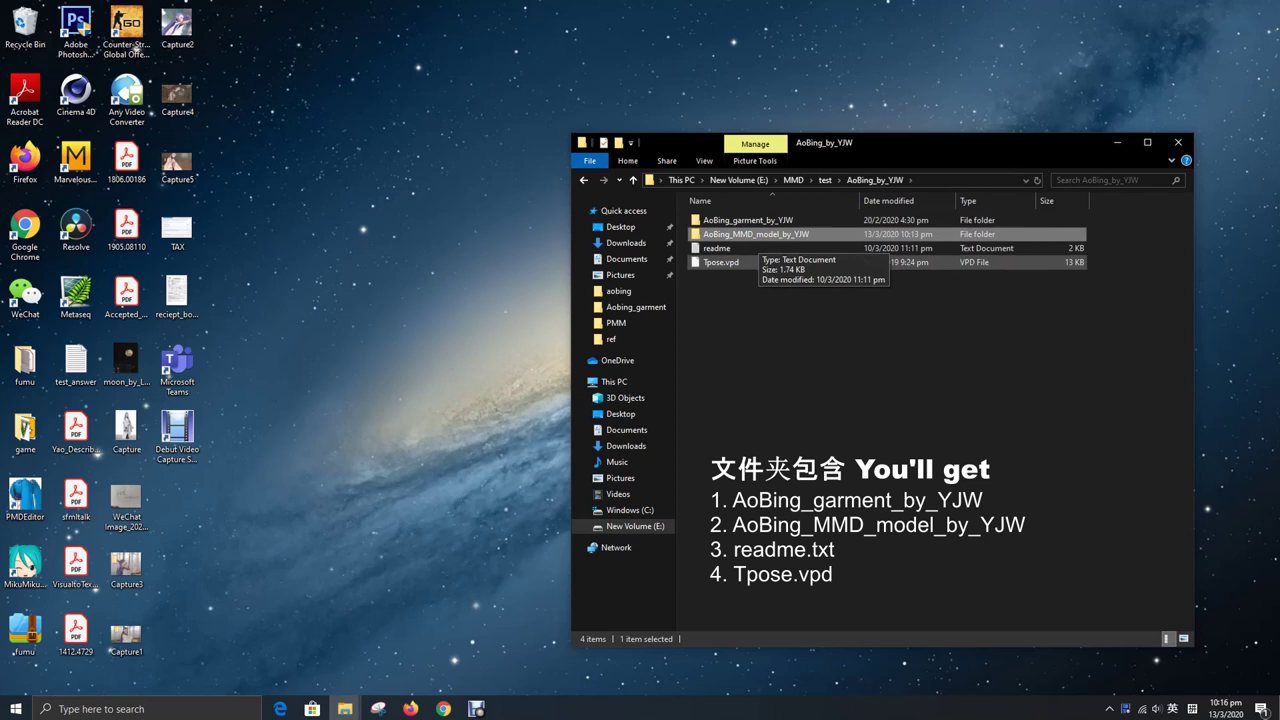
pyautogui.click(721, 262)
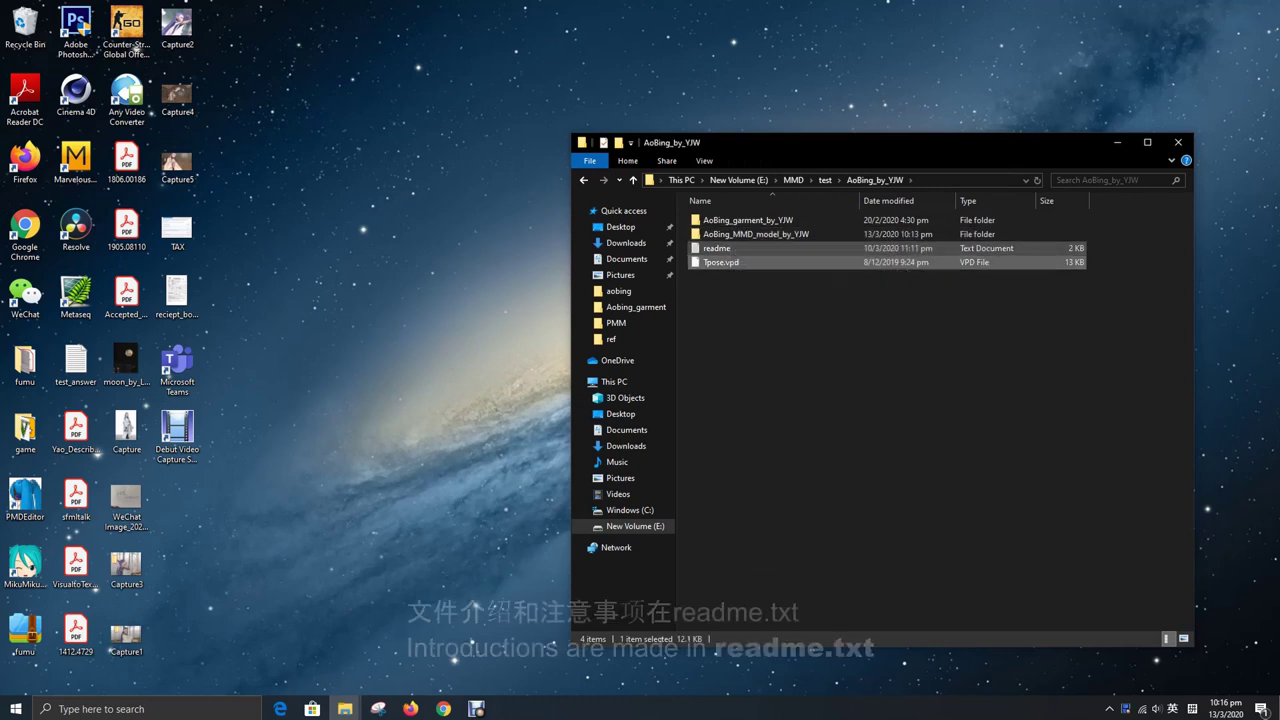
pyautogui.click(716, 248)
pyautogui.press('Return')
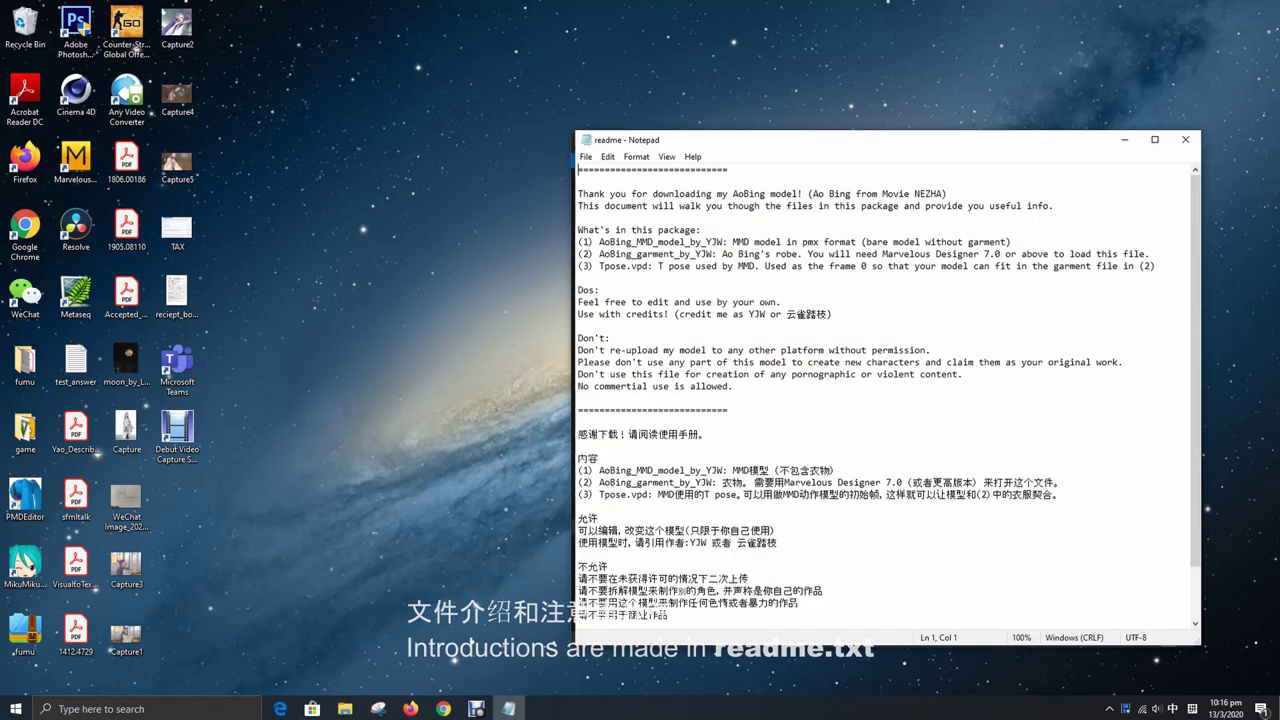
pyautogui.moveTo(631, 194); pyautogui.dragTo(700, 618)
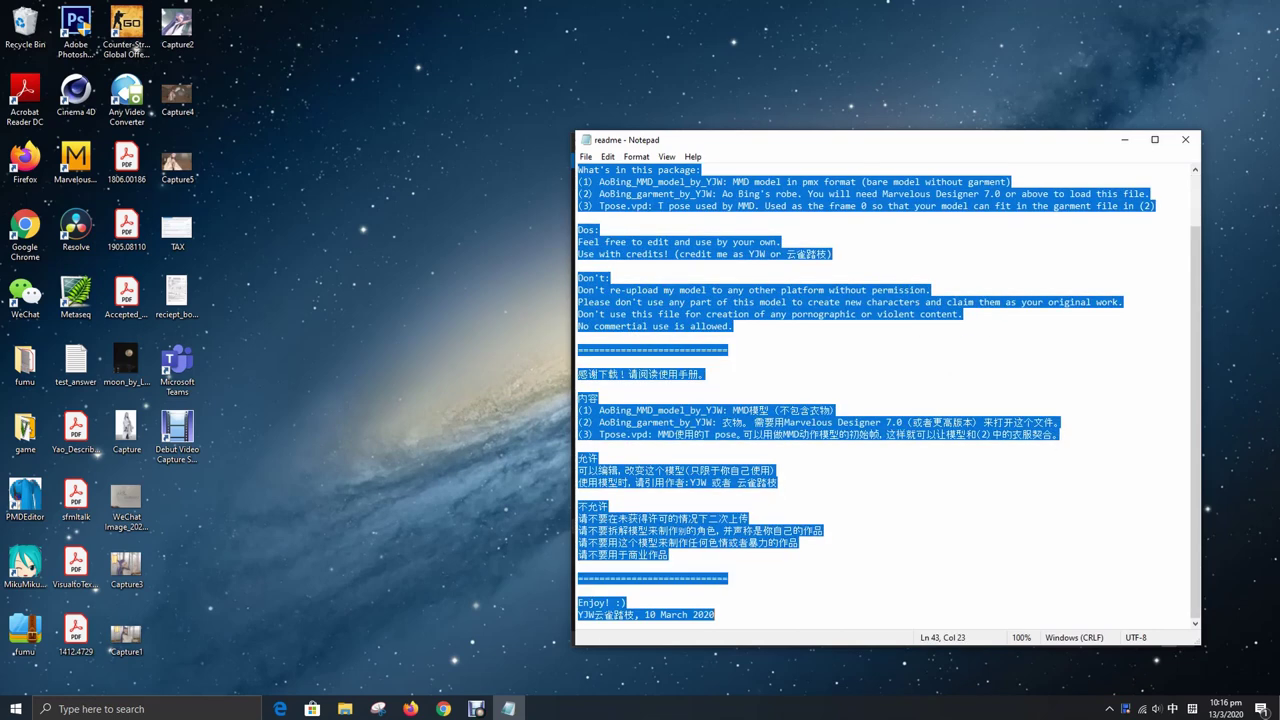
pyautogui.click(669, 554)
pyautogui.click(1185, 140)
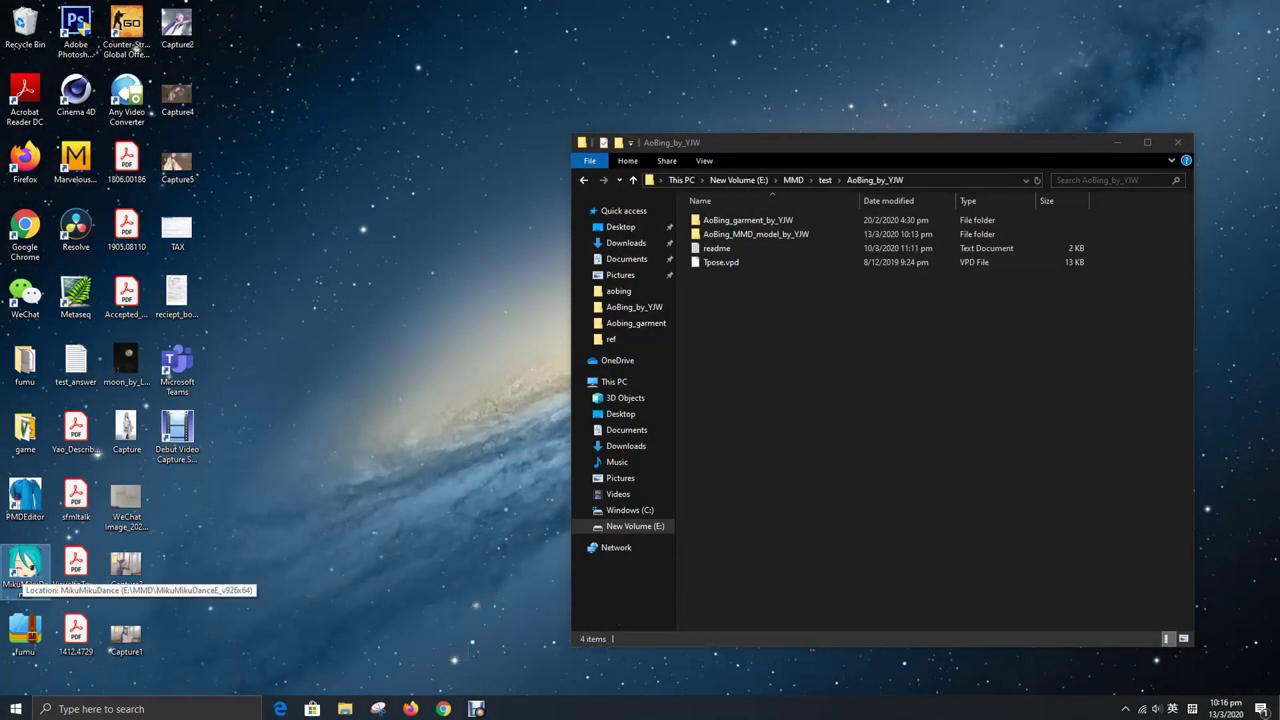
# - Launch MikuMikuDance with an empty scene, then return to the package folder
pyautogui.click(25, 565)
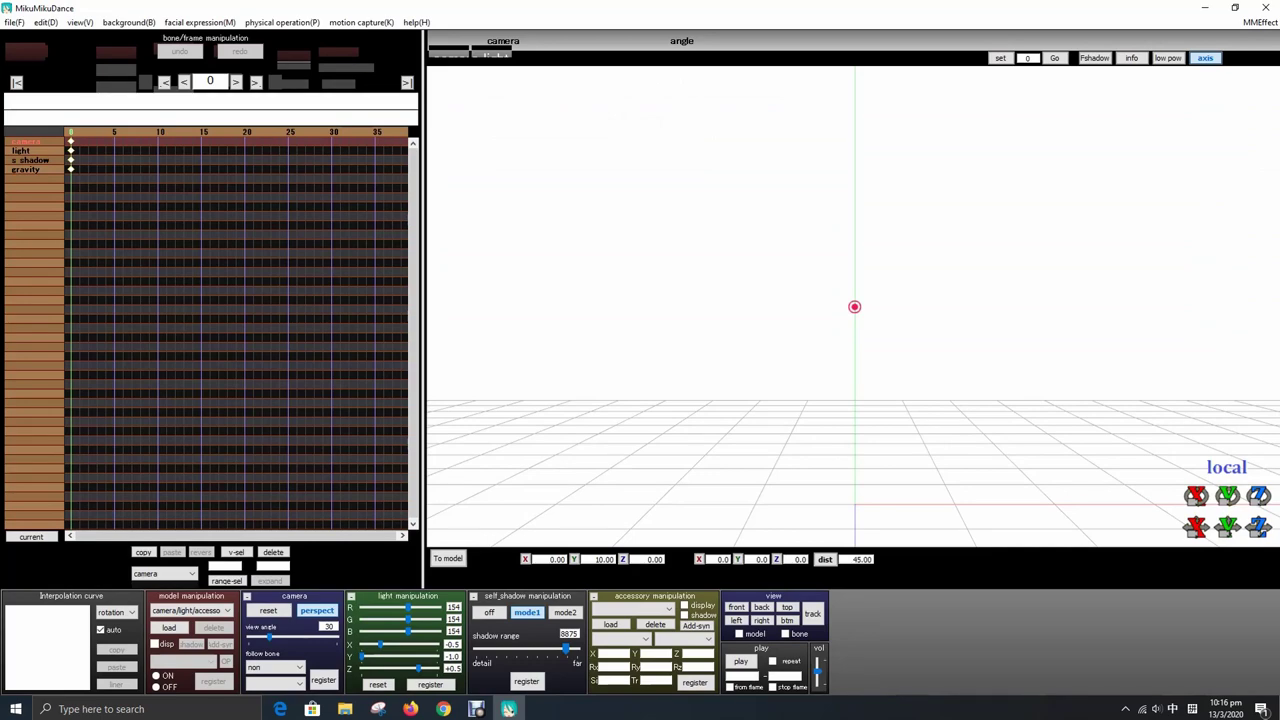
pyautogui.hotkey('alt', 'f')
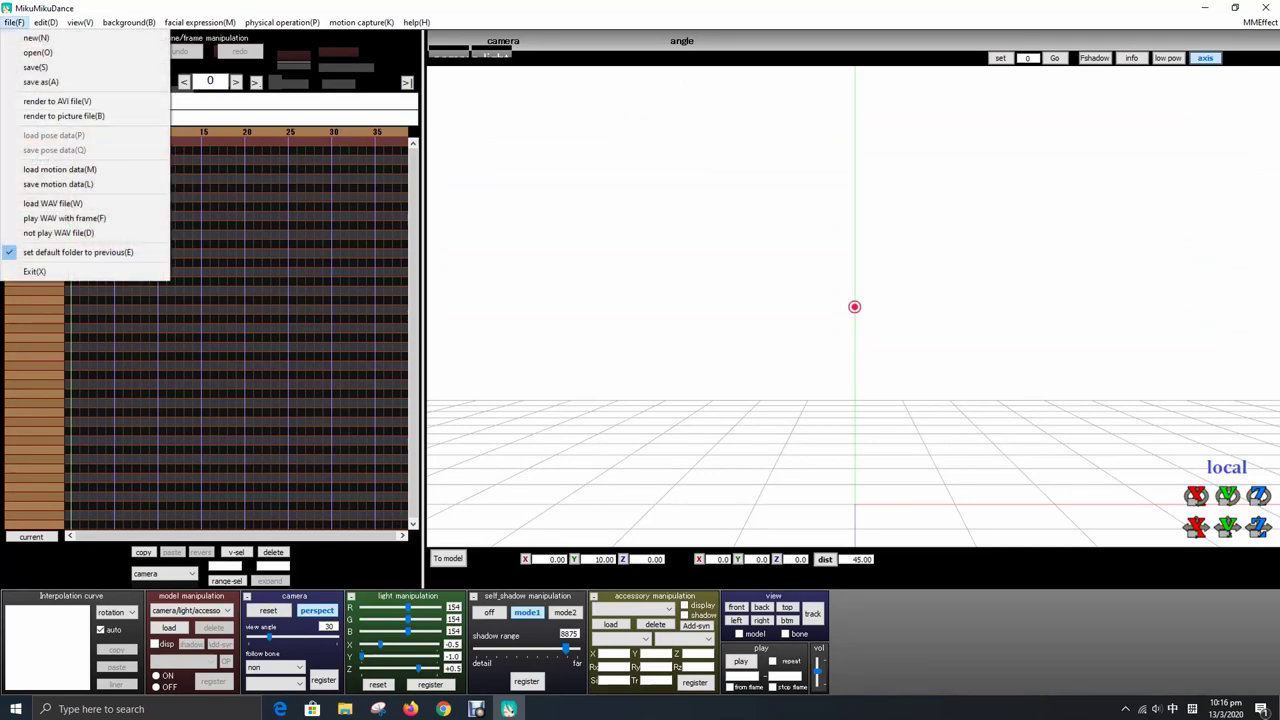
pyautogui.click(344, 709)
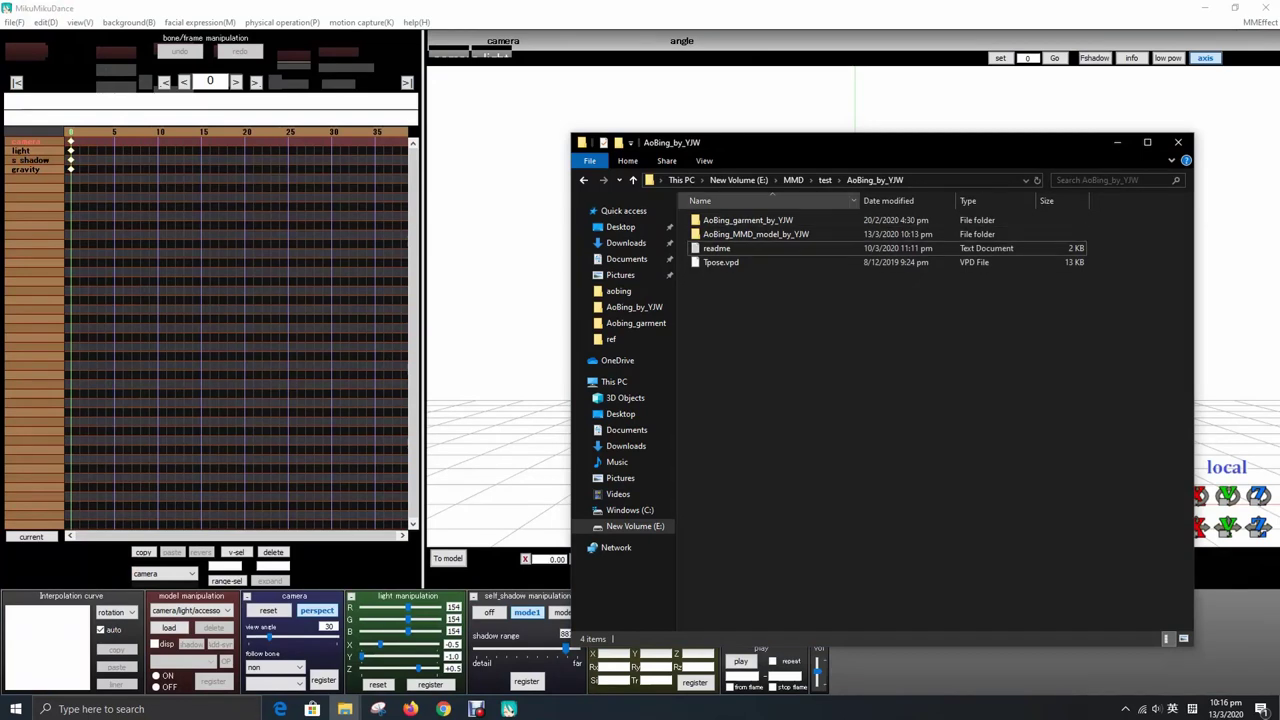
# - Create a new folder named programs in the test folder beside AoBing_by_YJW
pyautogui.click(825, 180)
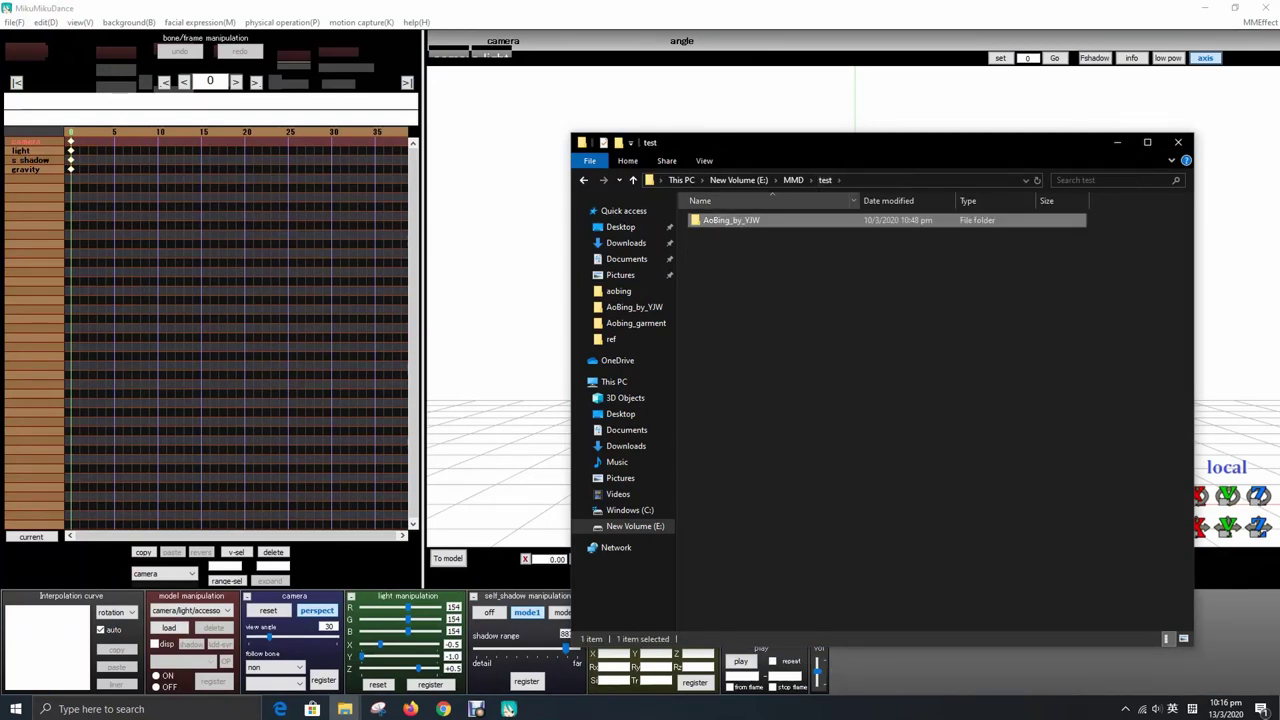
pyautogui.click(880, 400)
pyautogui.rightClick(742, 254)
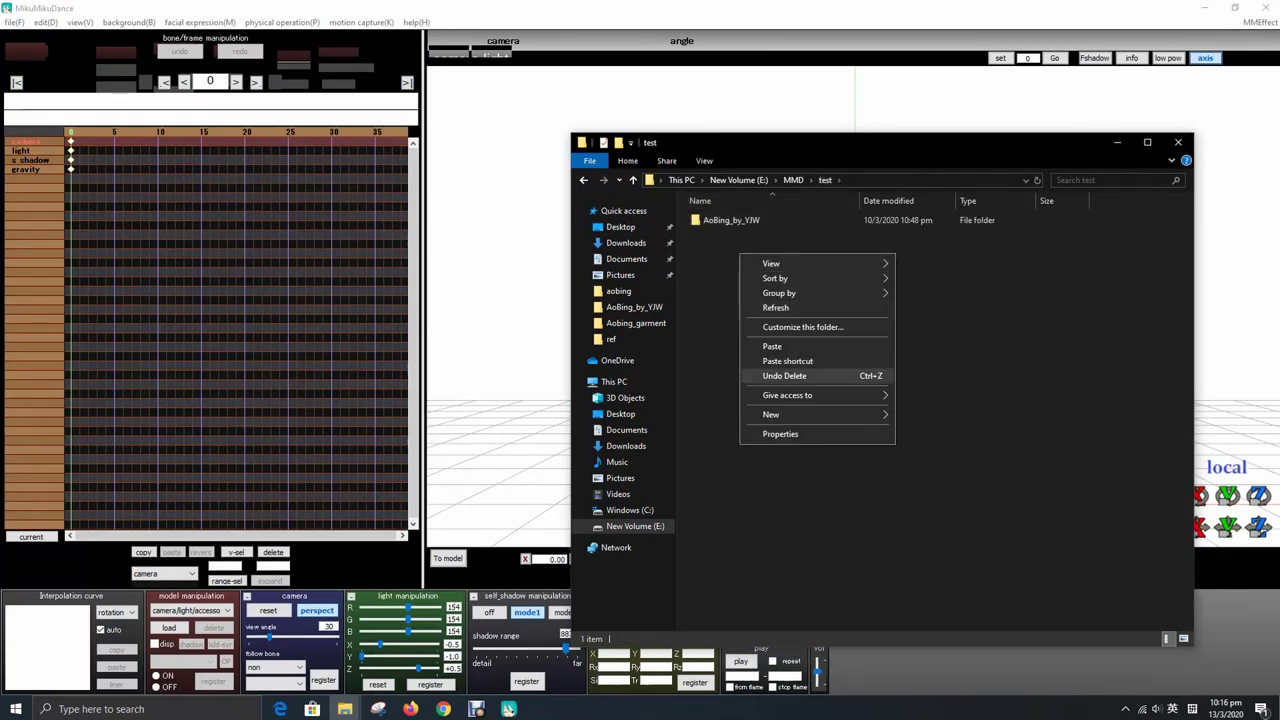
pyautogui.click(926, 415)
pyautogui.write('programs')
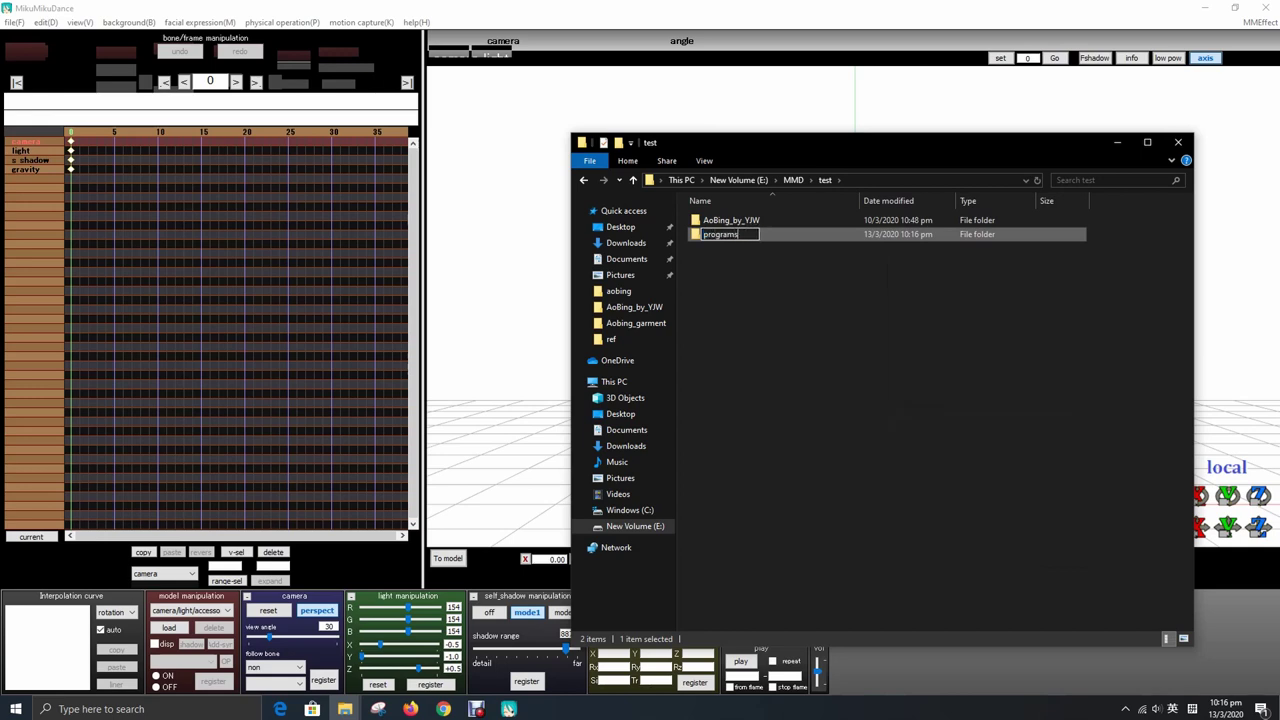
pyautogui.press('Return')
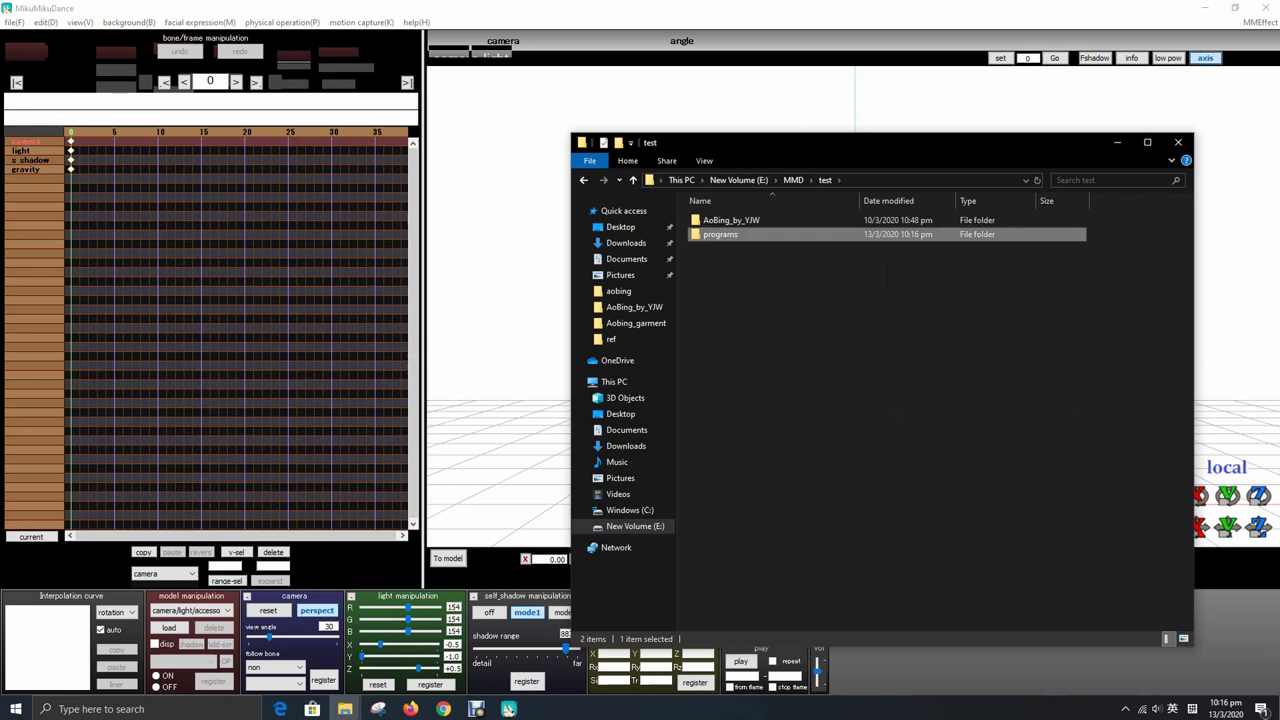
pyautogui.click(509, 709)
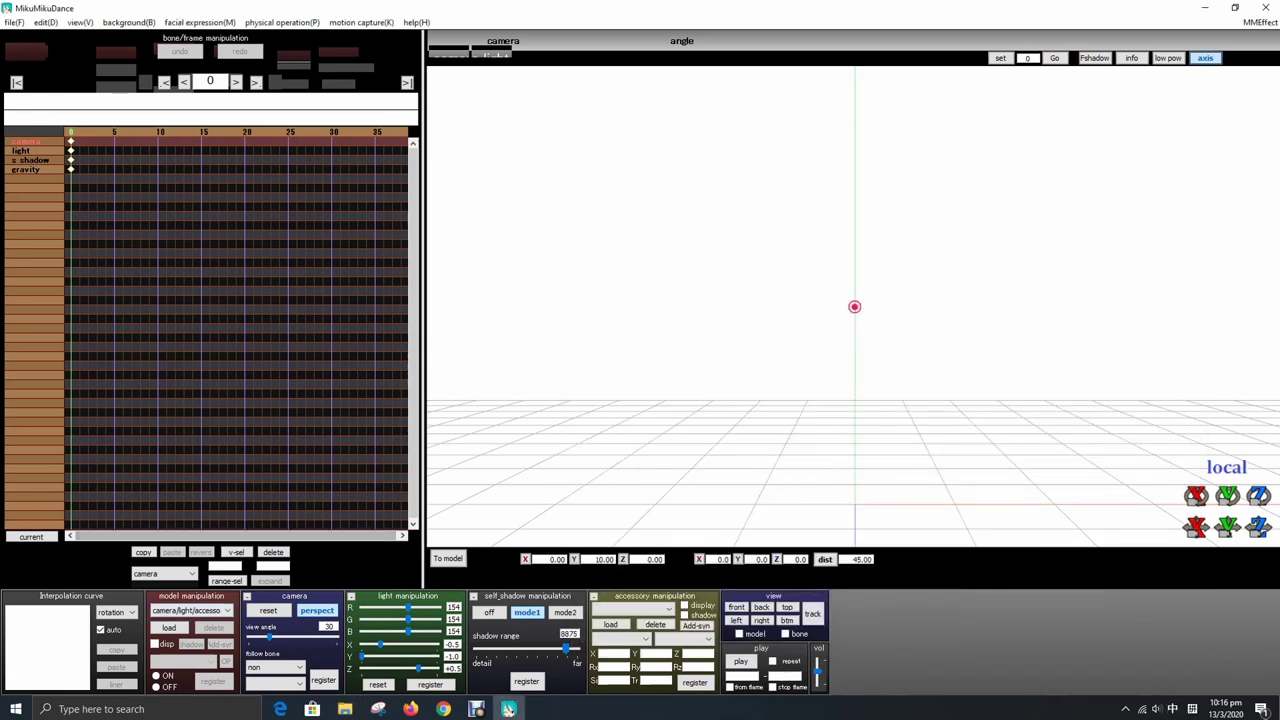
# - Load aobing.pmx from AoBing_by_YJW/AoBing_MMD_model_by_YJW and frame the model in the viewport
pyautogui.click(169, 627)
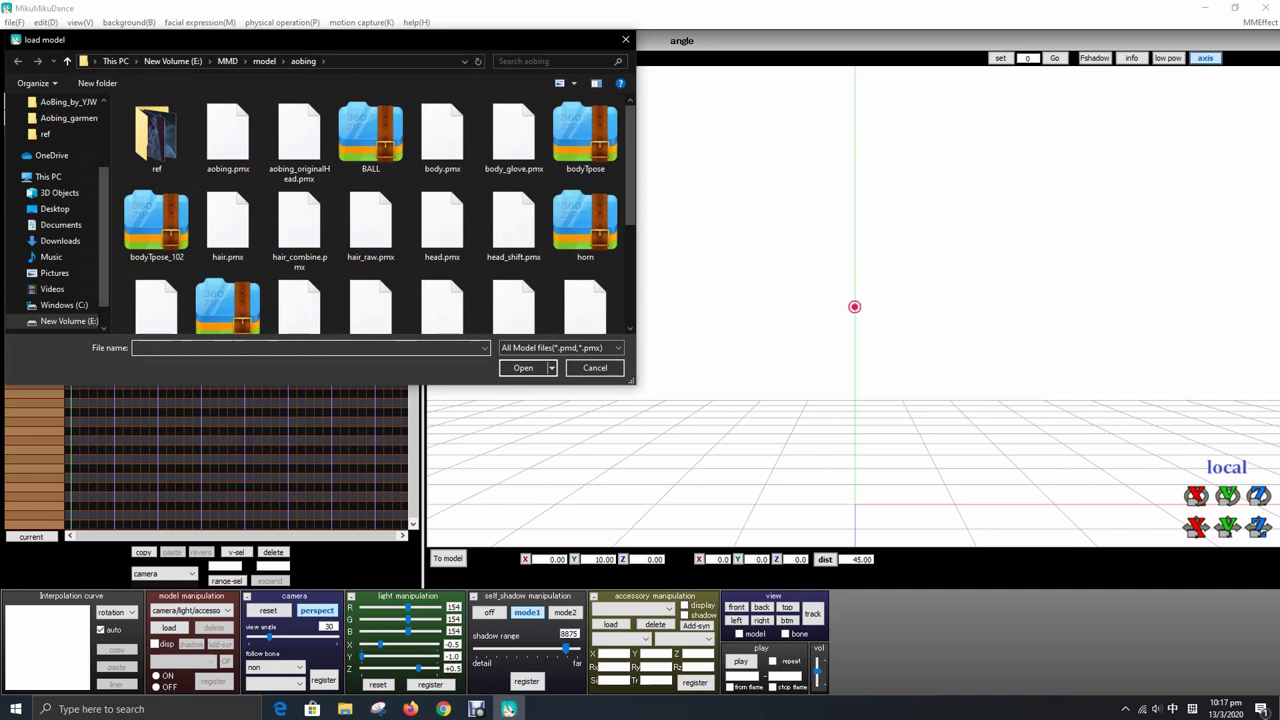
pyautogui.scroll(1, 60, 200)
pyautogui.click(68, 133)
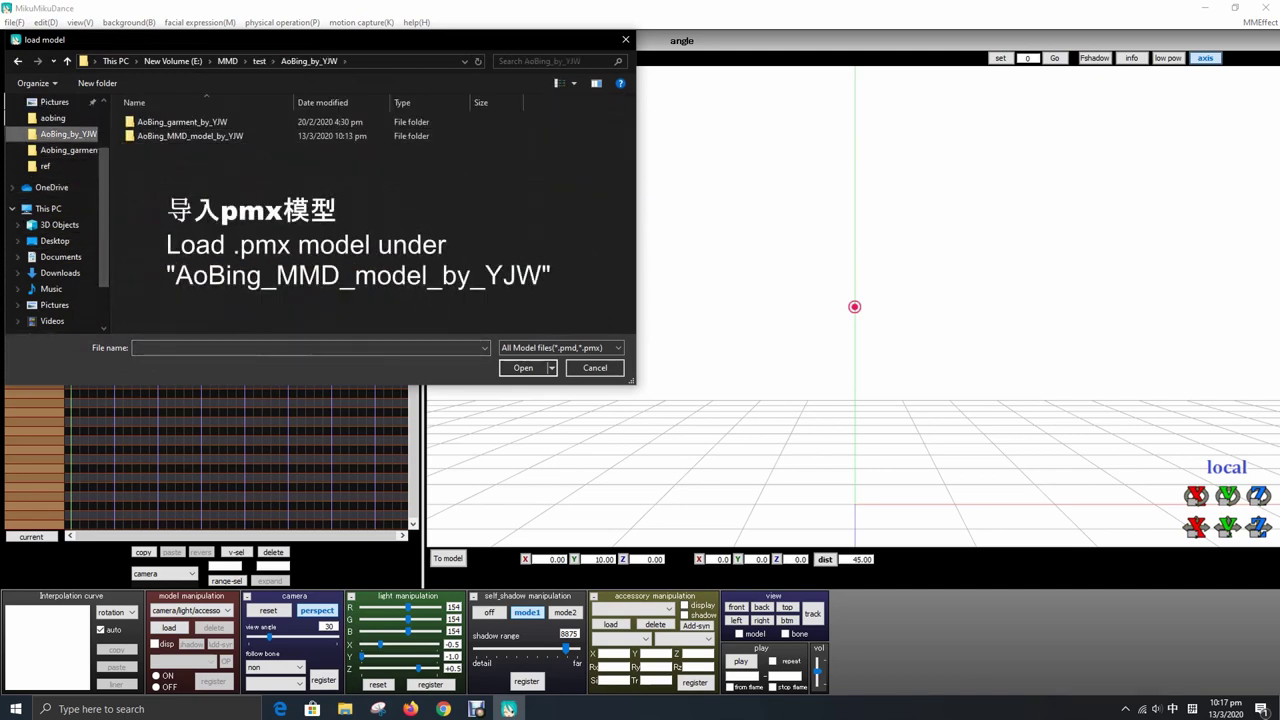
pyautogui.click(190, 135)
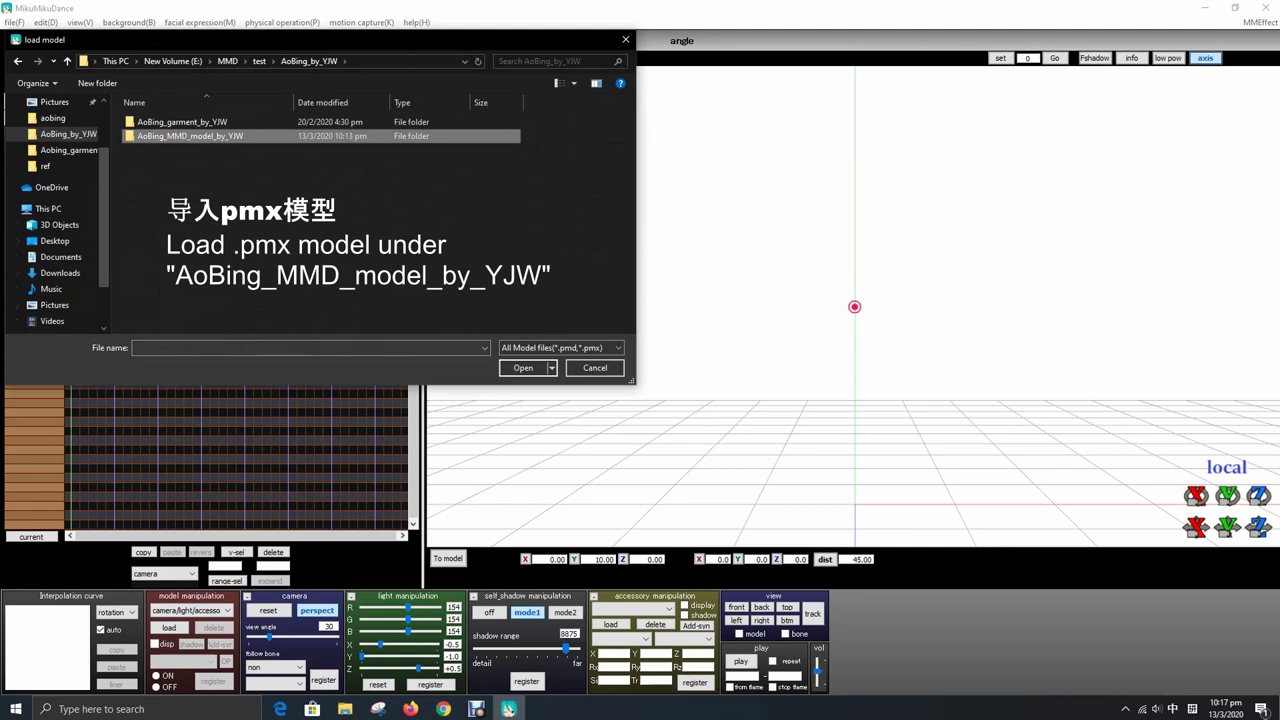
pyautogui.doubleClick(190, 135)
pyautogui.click(156, 135)
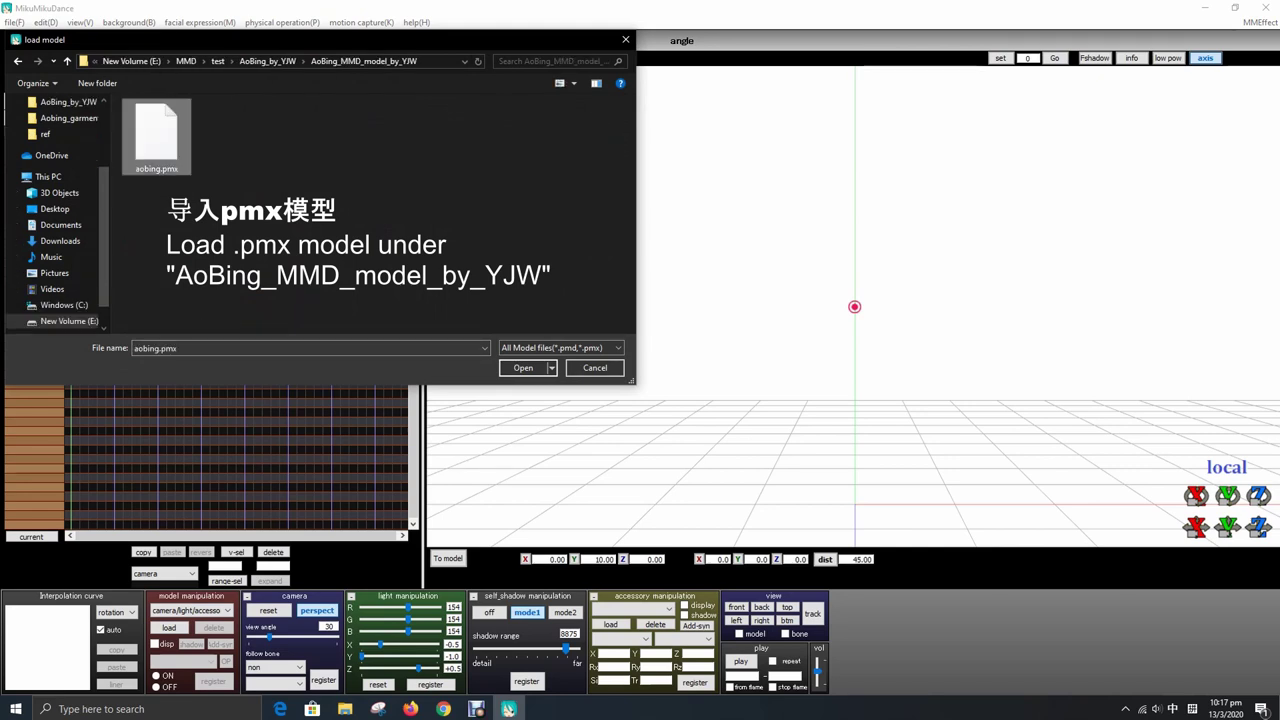
pyautogui.press('Return')
pyautogui.press('Return')
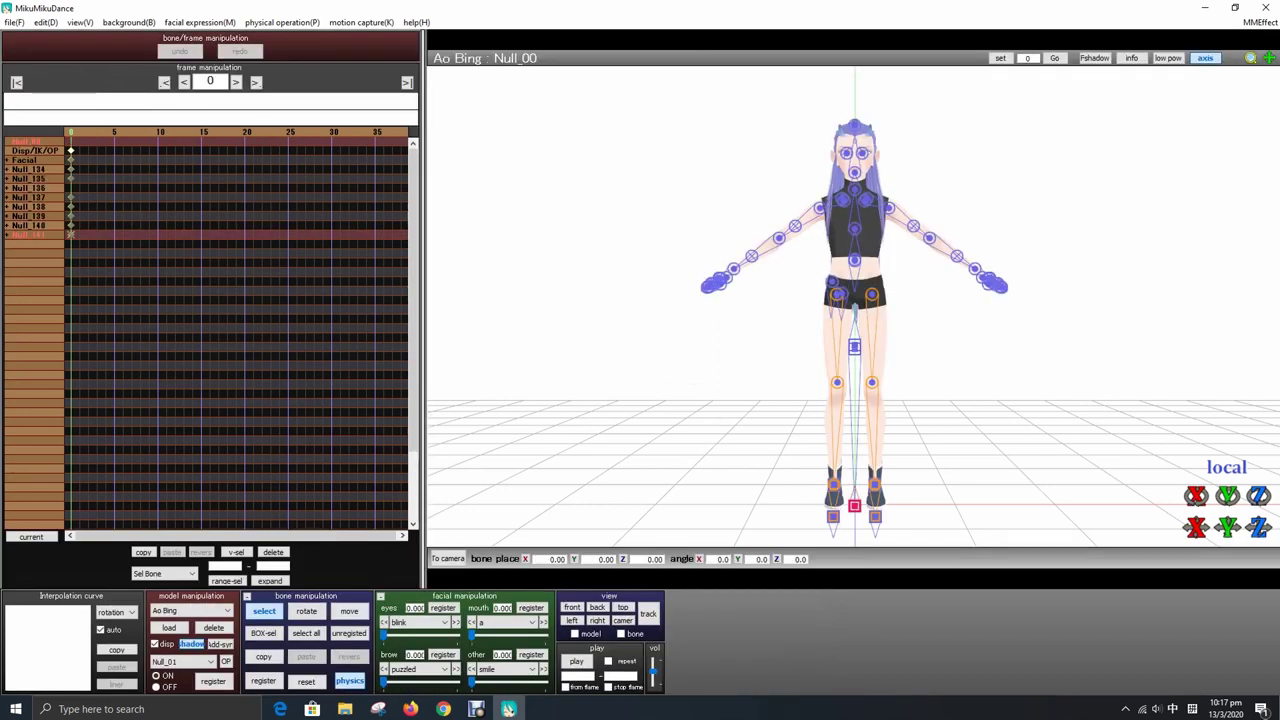
pyautogui.moveTo(850, 300); pyautogui.dragTo(1010, 320, button='right')
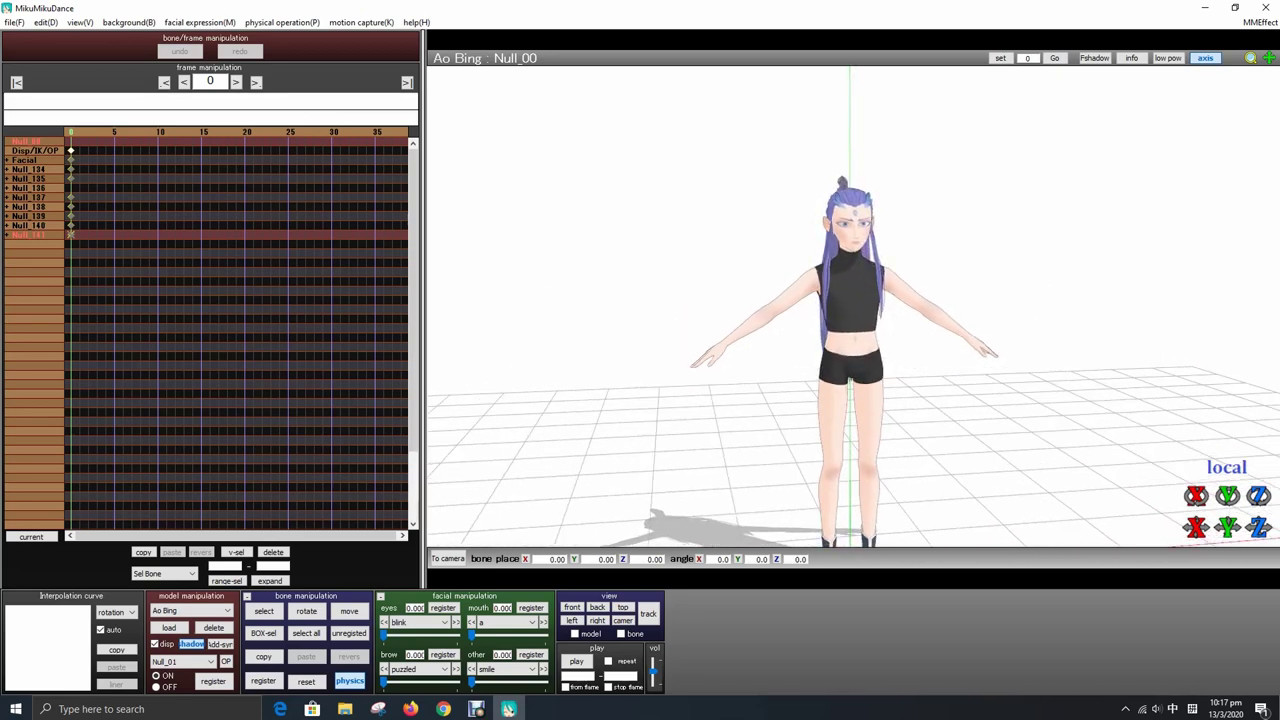
pyautogui.scroll(3, 850, 300)
pyautogui.moveTo(1010, 320)
pyautogui.mouseDown(button='right')
pyautogui.moveTo(1010, 290)
pyautogui.moveTo(1025, 290)
pyautogui.mouseUp(button='right')
pyautogui.scroll(2, 850, 300)
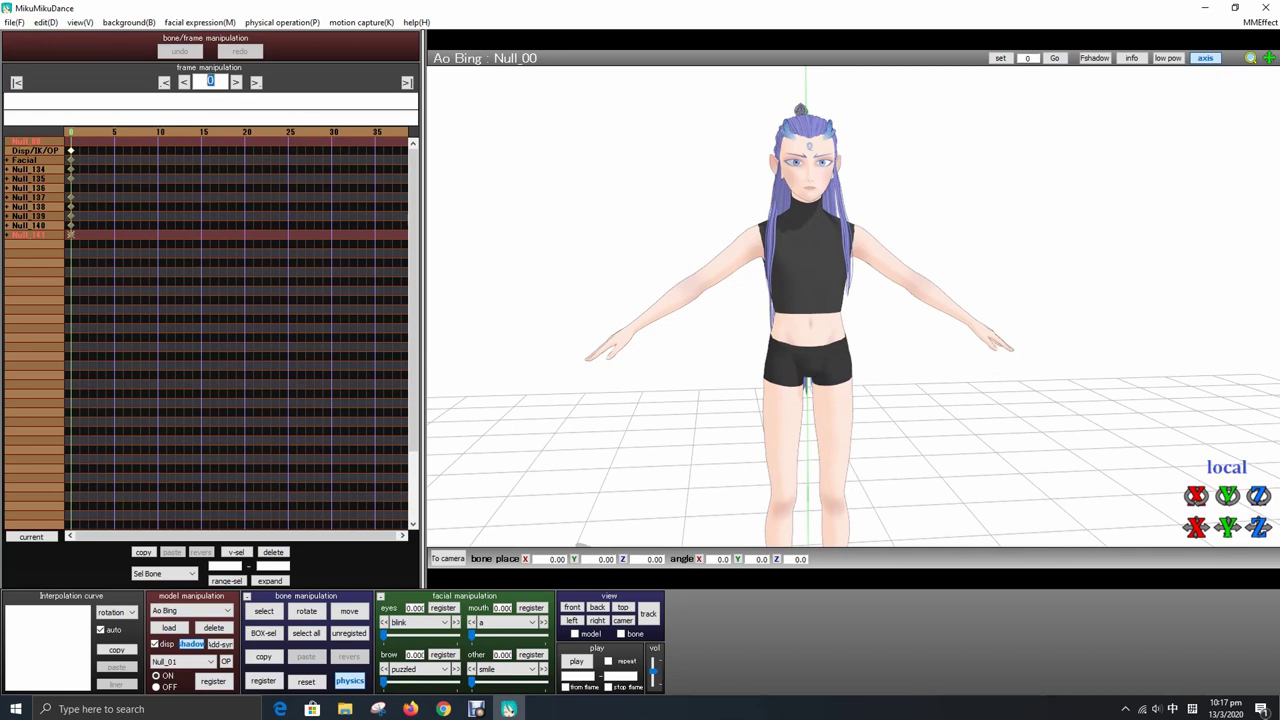
# - Apply the Tpose.vpd pose to Ao Bing and register all bones as a keyframe at frame 0
pyautogui.click(14, 22)
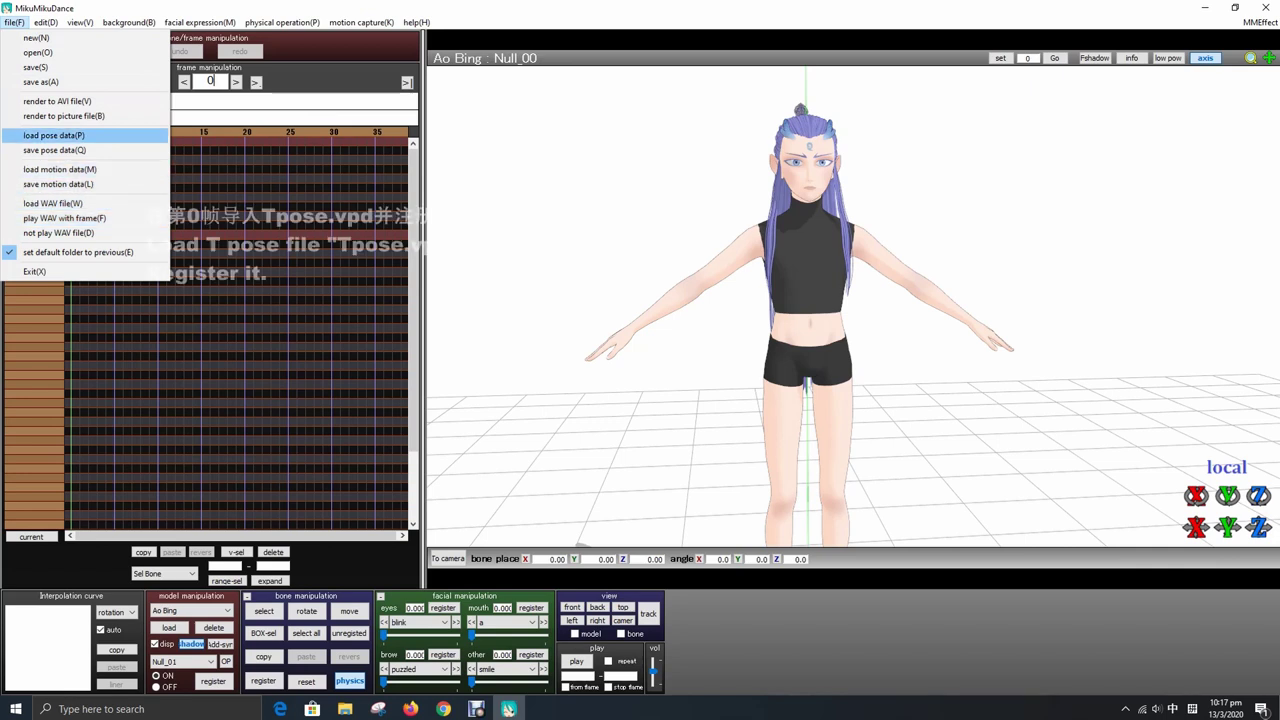
pyautogui.click(54, 135)
pyautogui.click(155, 150)
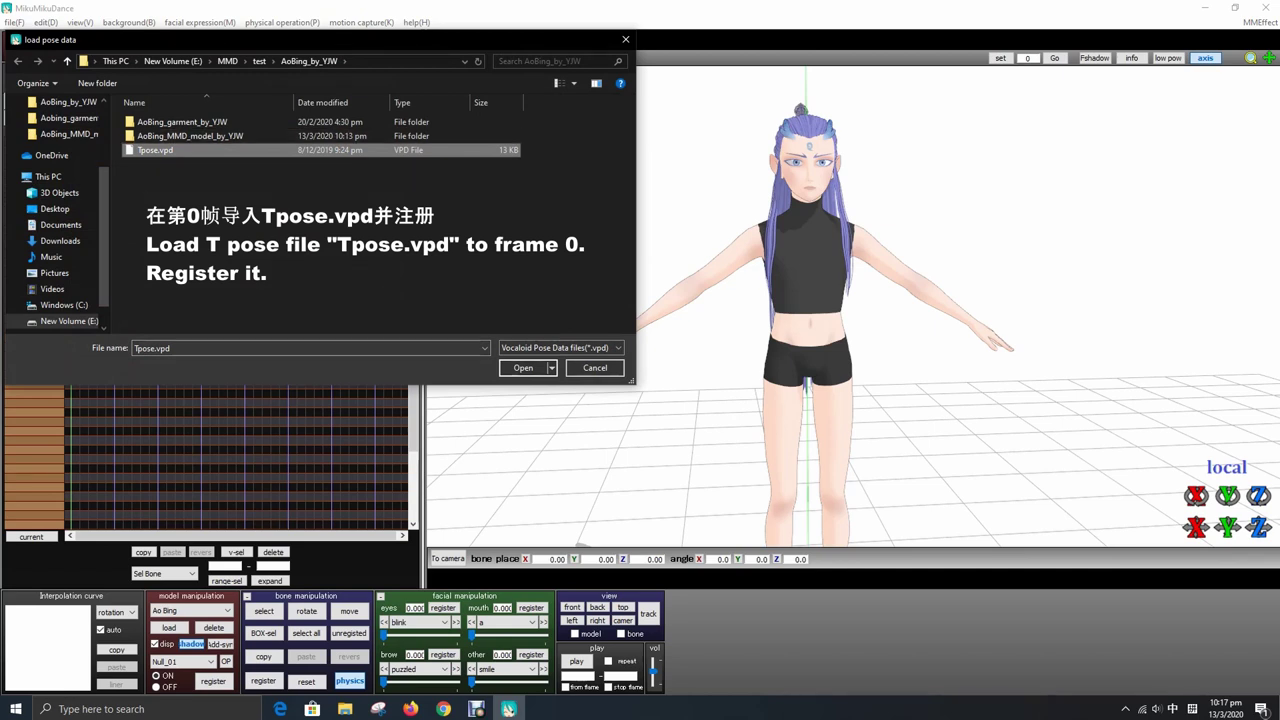
pyautogui.press('Return')
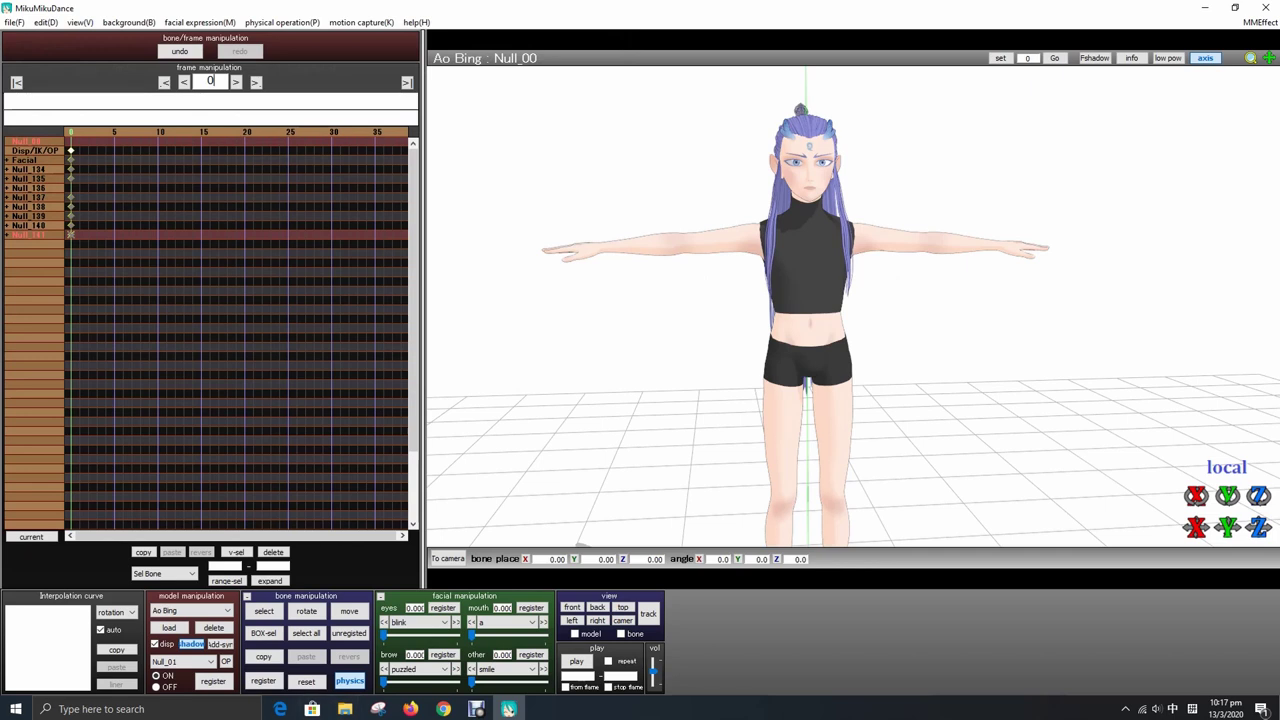
pyautogui.click(306, 633)
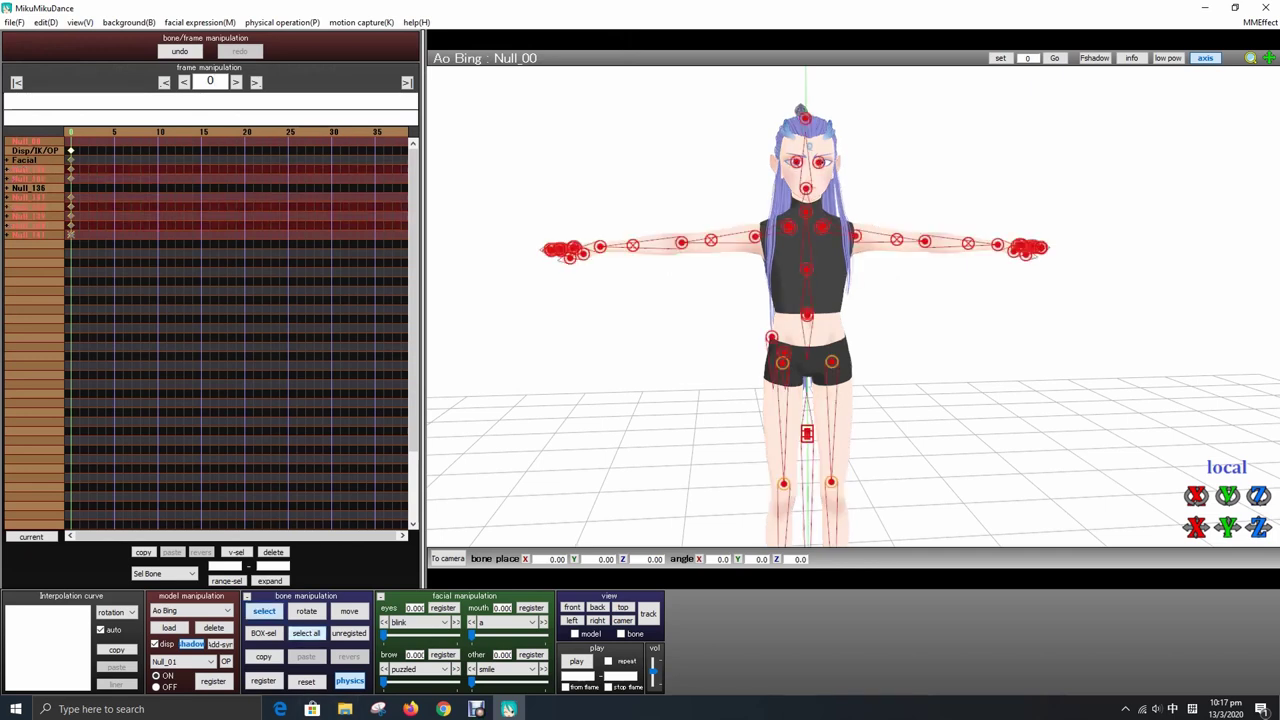
pyautogui.click(263, 681)
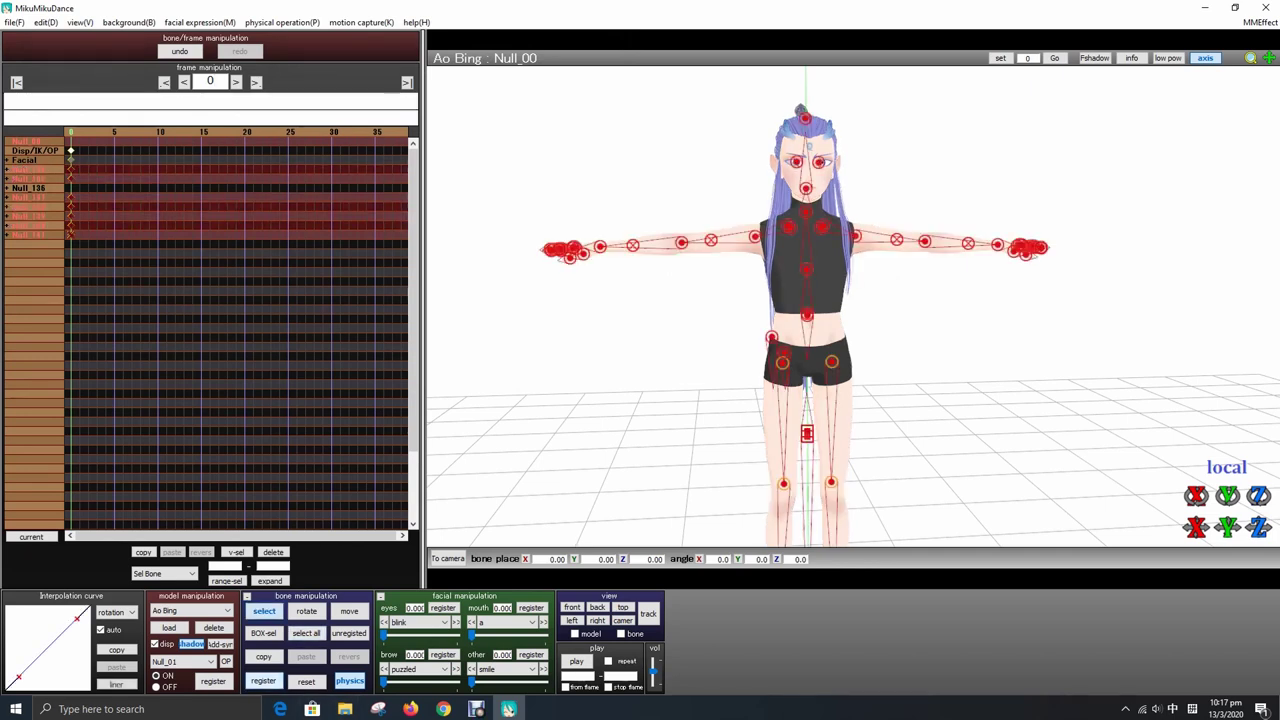
pyautogui.click(508, 708)
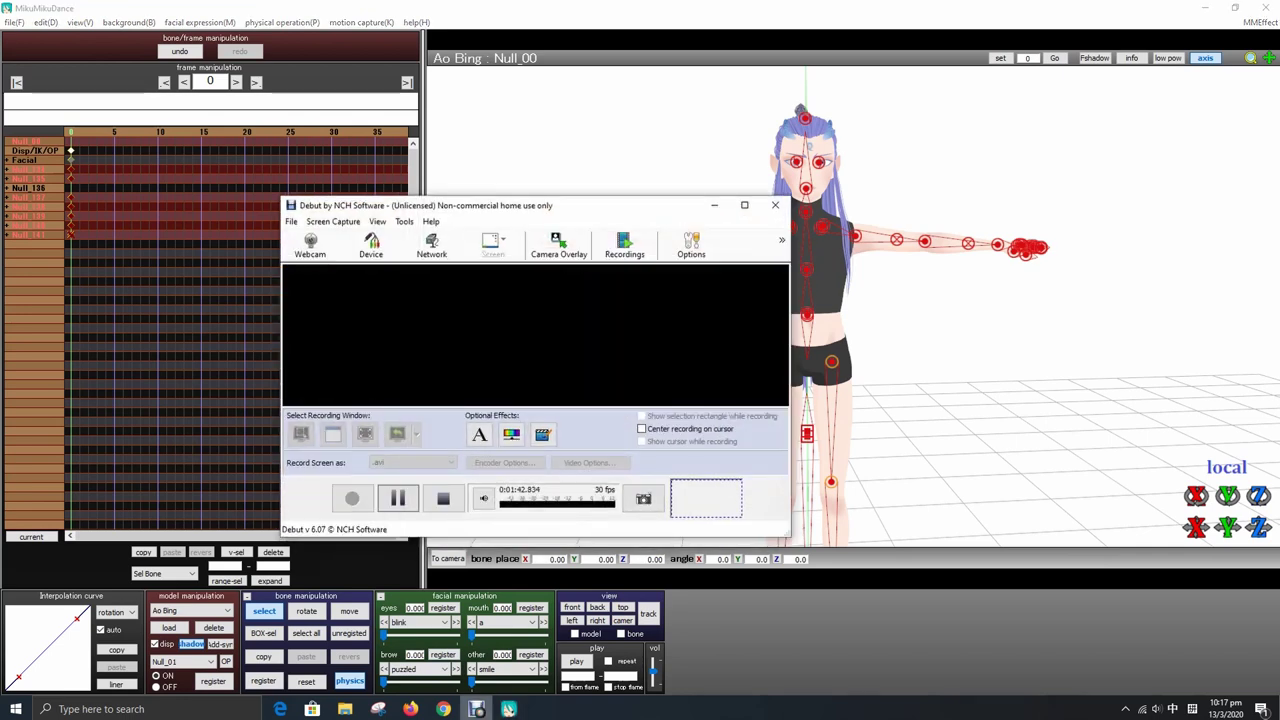
pyautogui.click(508, 708)
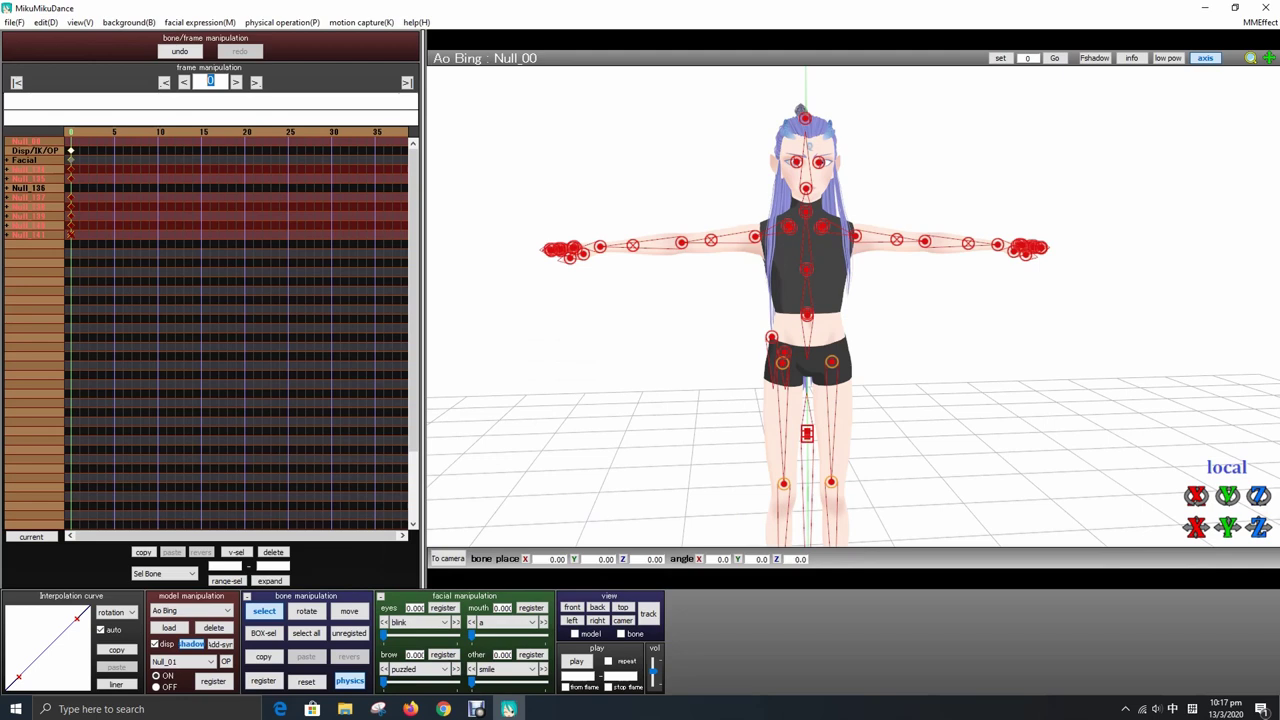
# - Load 極楽上半身2ボーンが長い用.vmd onto Ao Bing from frame 59, accepting the bone-name warning
pyautogui.write('59')
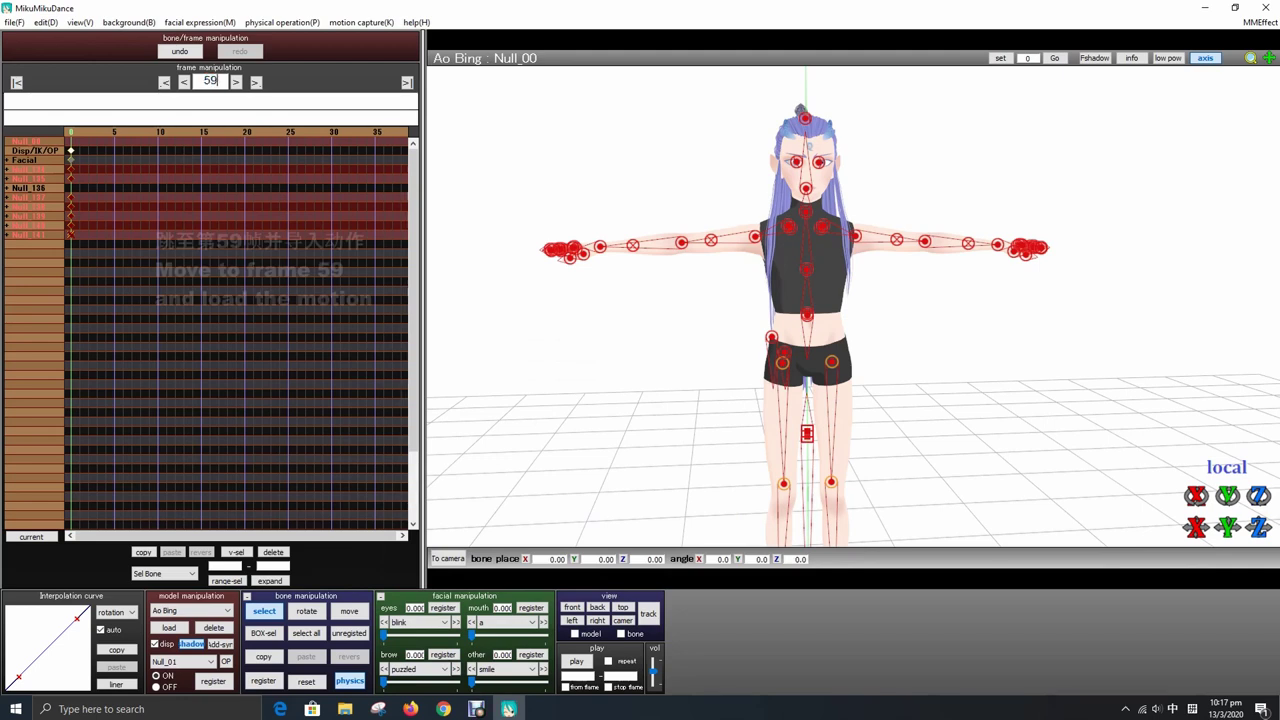
pyautogui.press('Return')
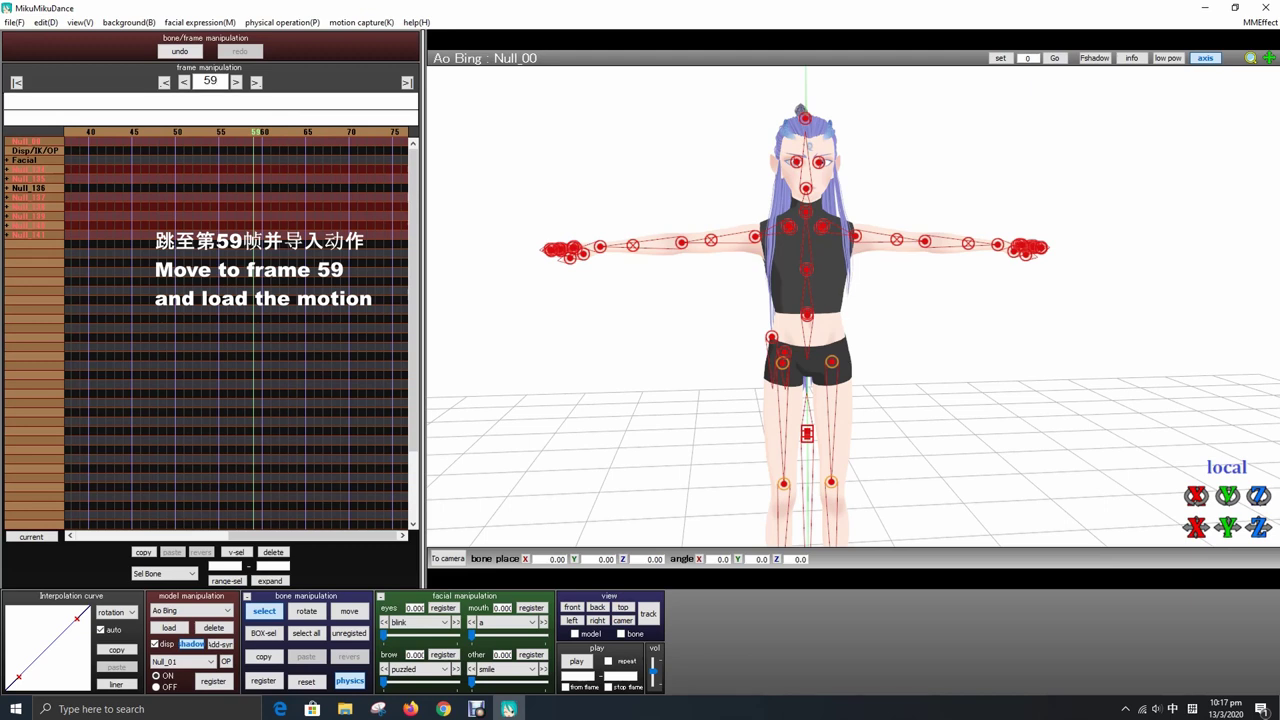
pyautogui.hotkey('alt', 'f')
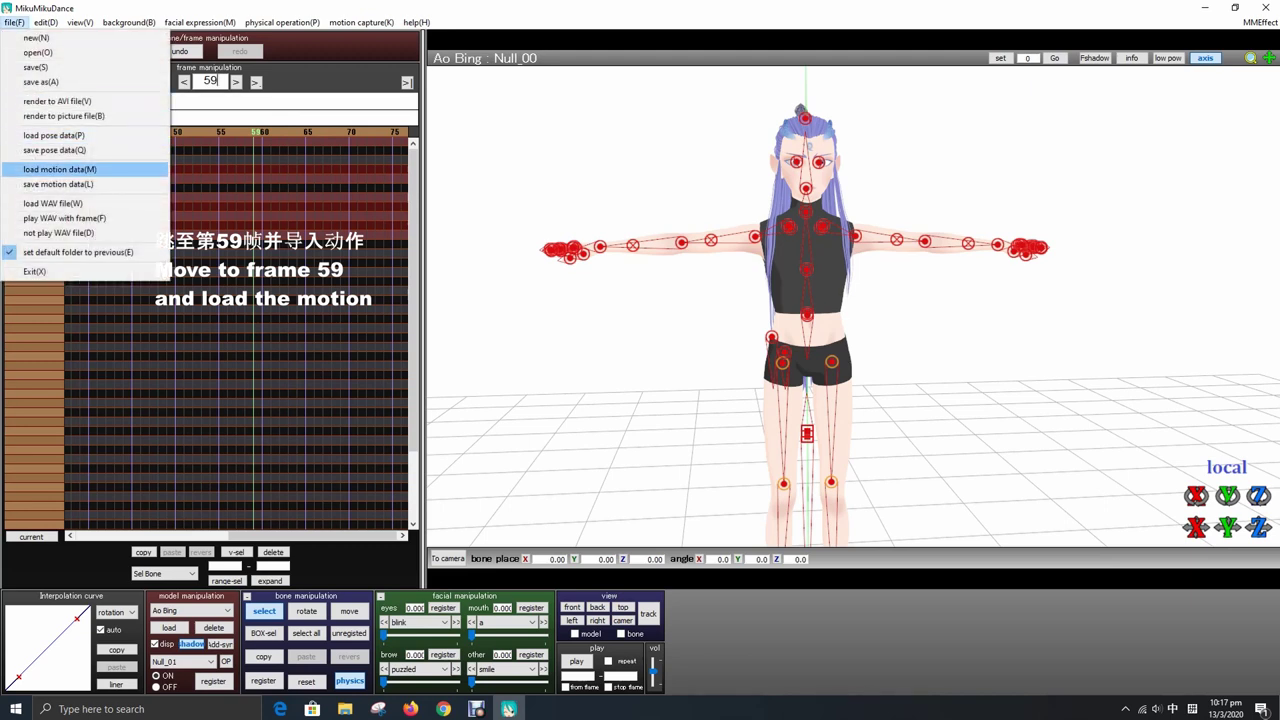
pyautogui.press('Return')
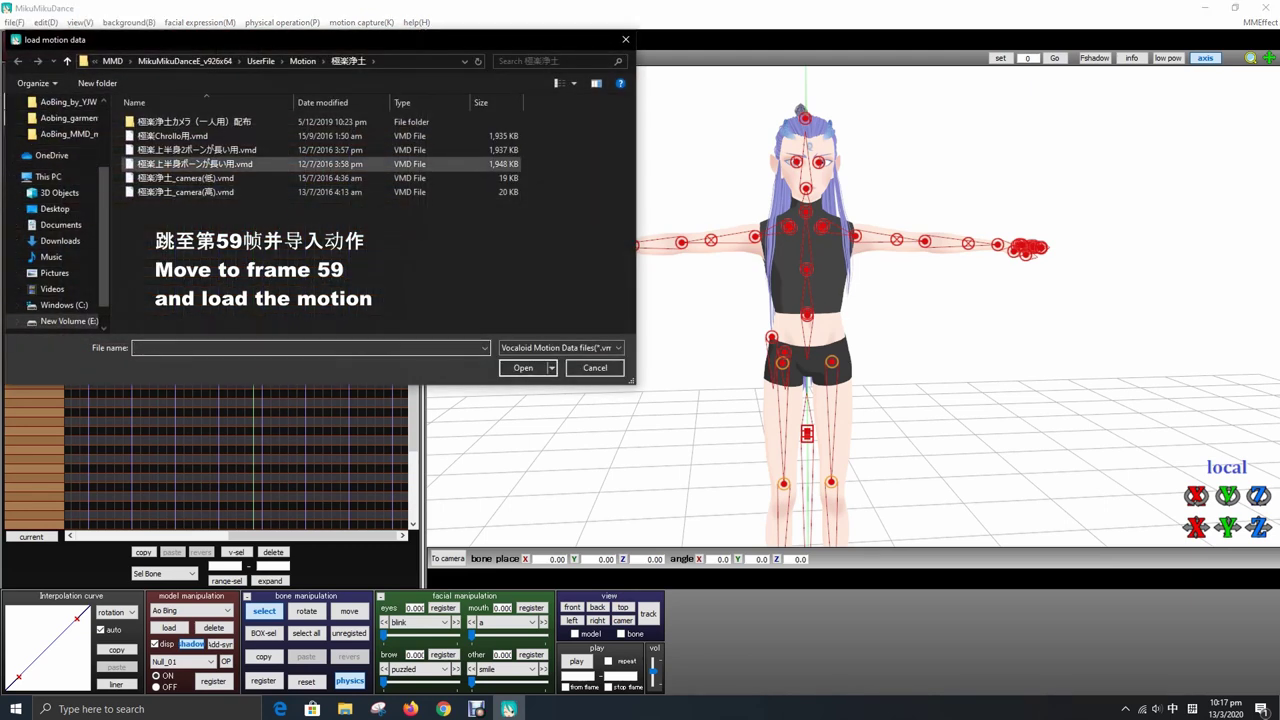
pyautogui.click(197, 149)
pyautogui.press('Return')
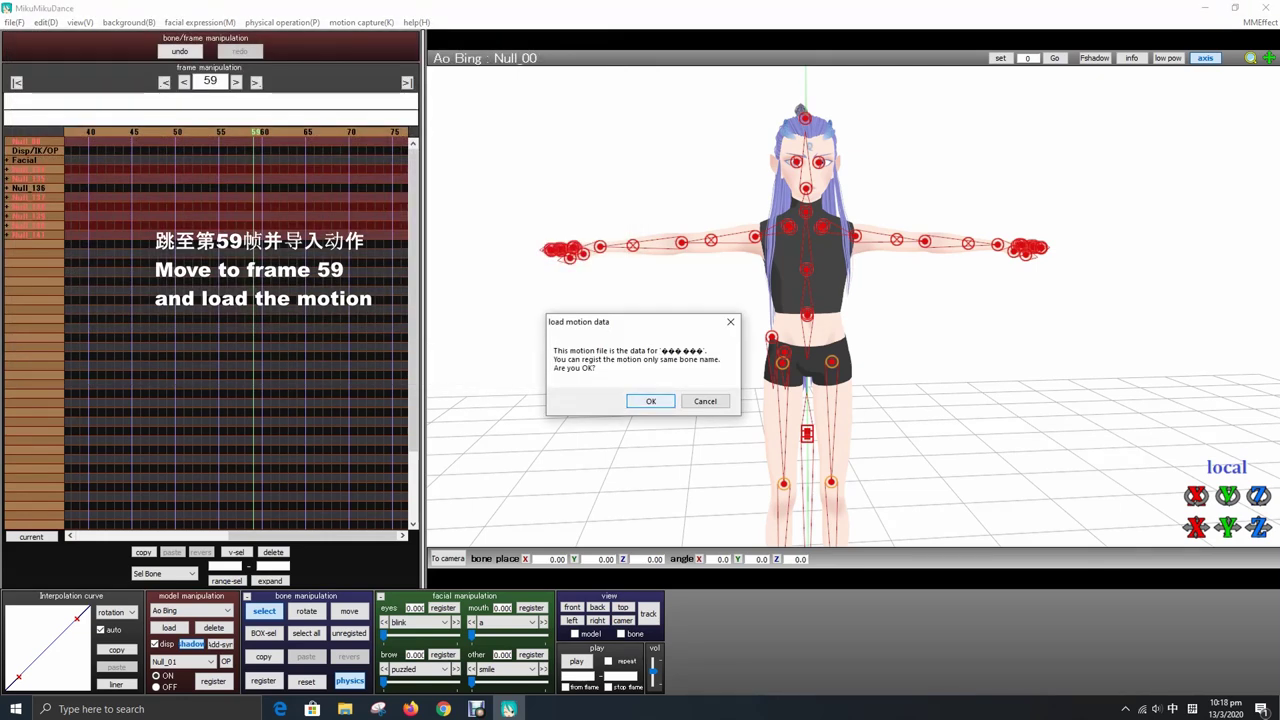
pyautogui.press('Return')
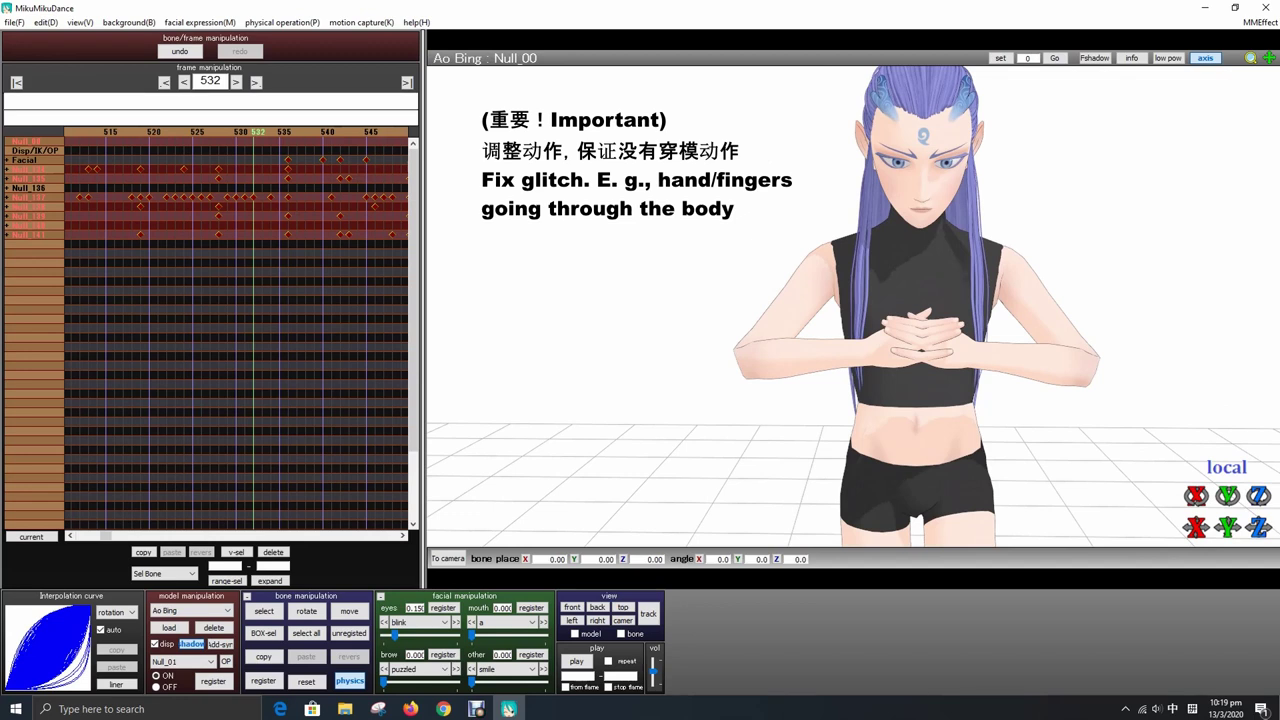
# - Rotate the right and left forearms at frame 532 so the hands rest on the chest, and key it
pyautogui.press('c')
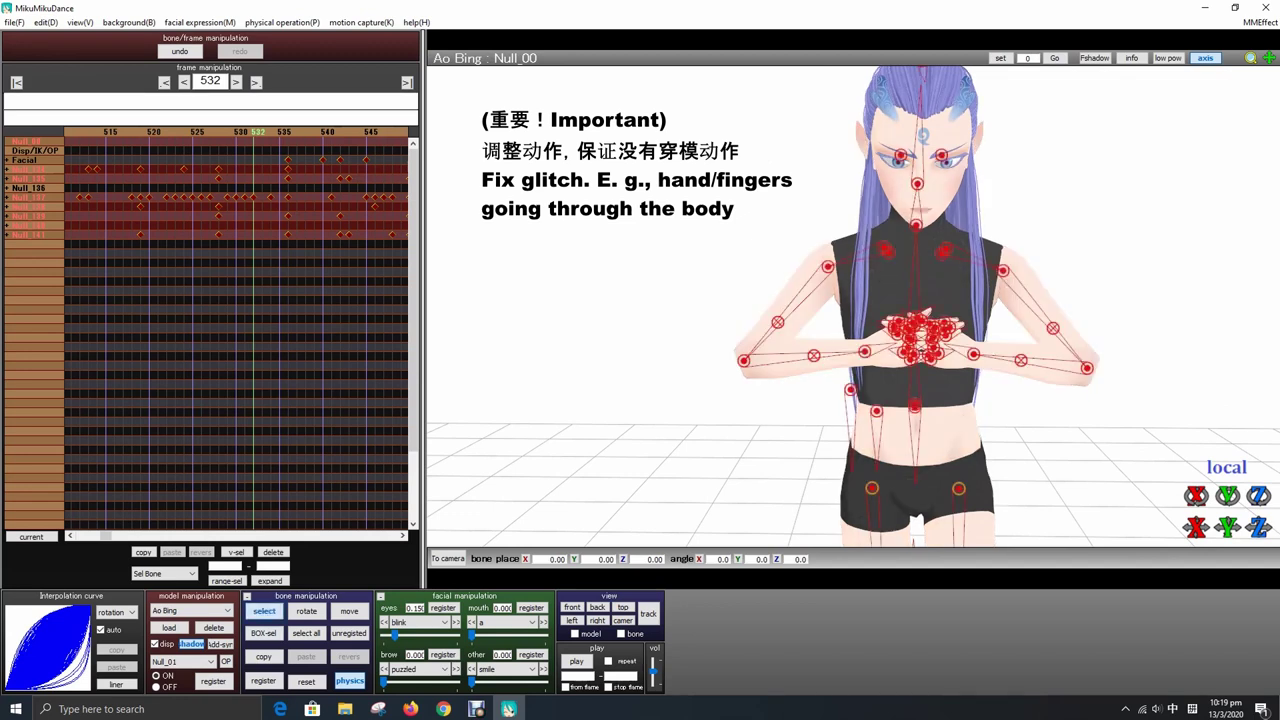
pyautogui.click(1087, 368)
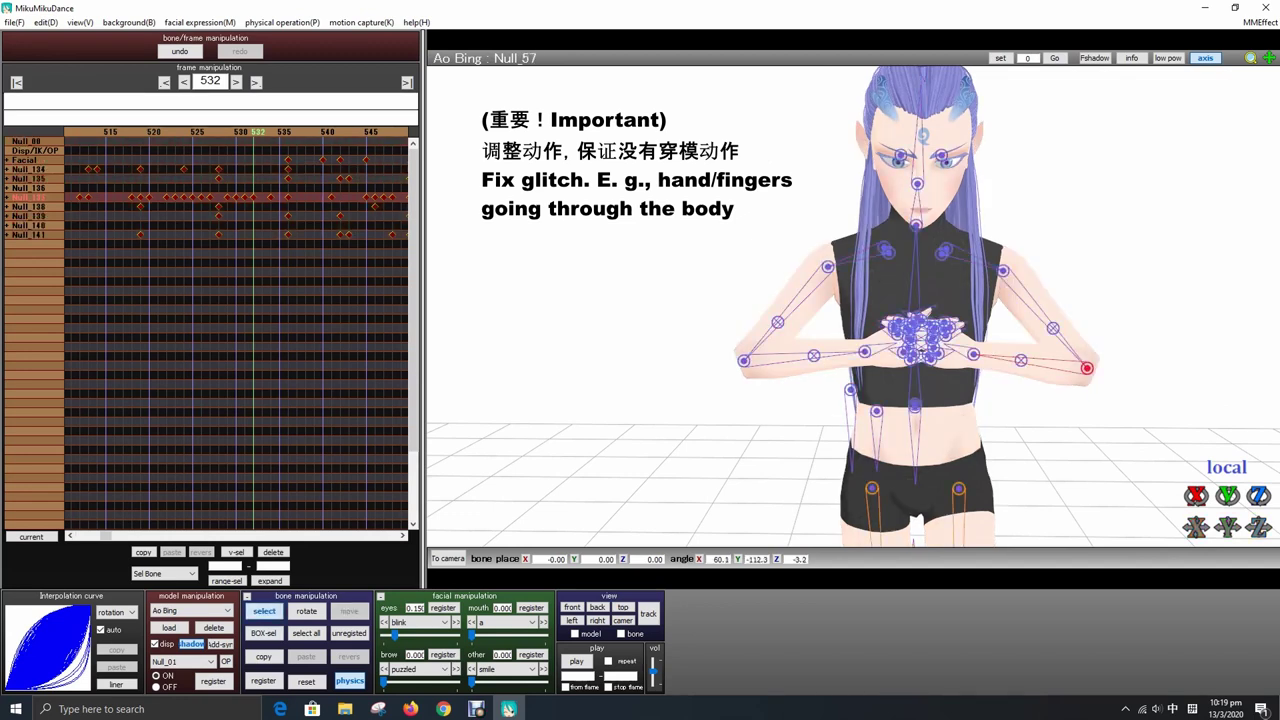
pyautogui.press('x')
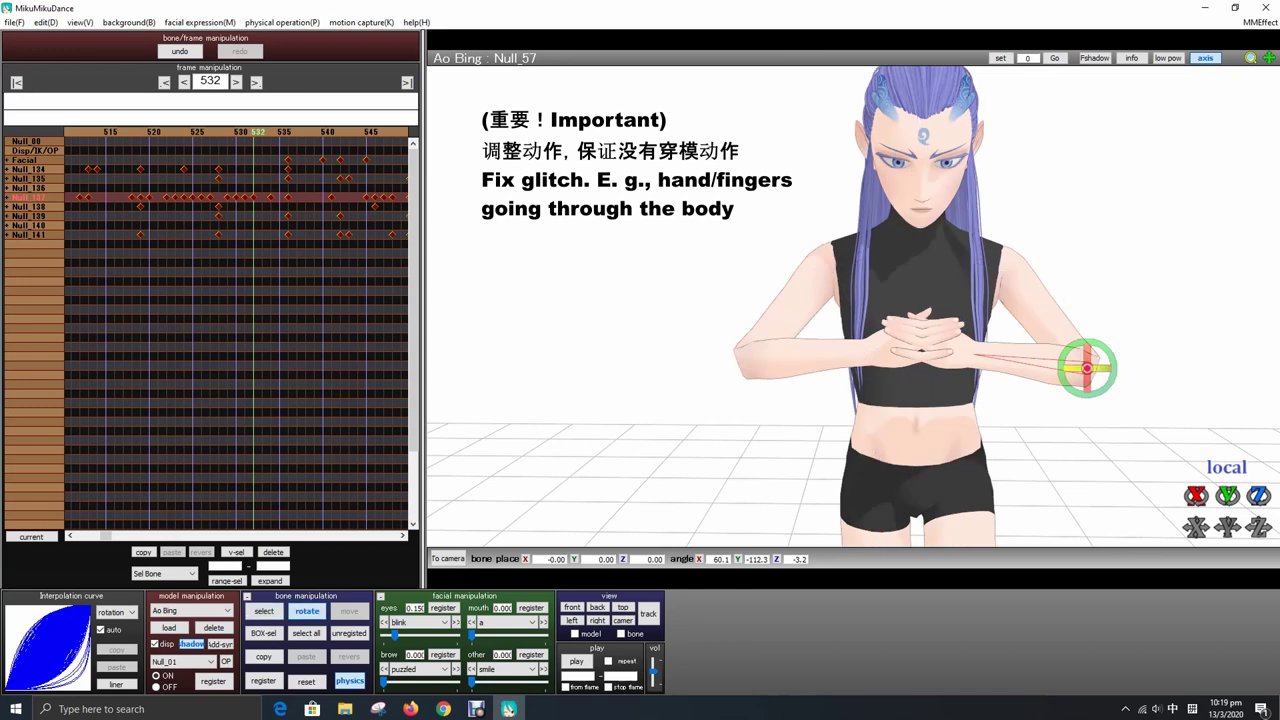
pyautogui.moveTo(1087, 368); pyautogui.dragTo(1087, 374)
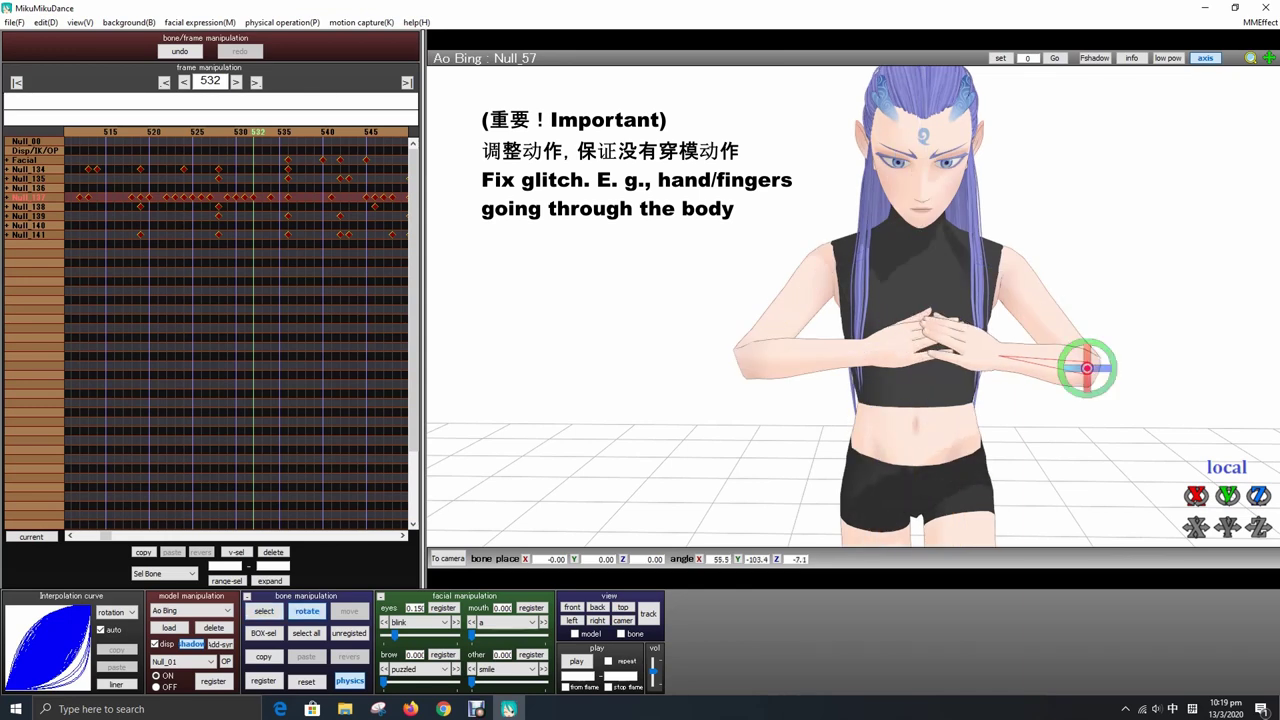
pyautogui.click(263, 681)
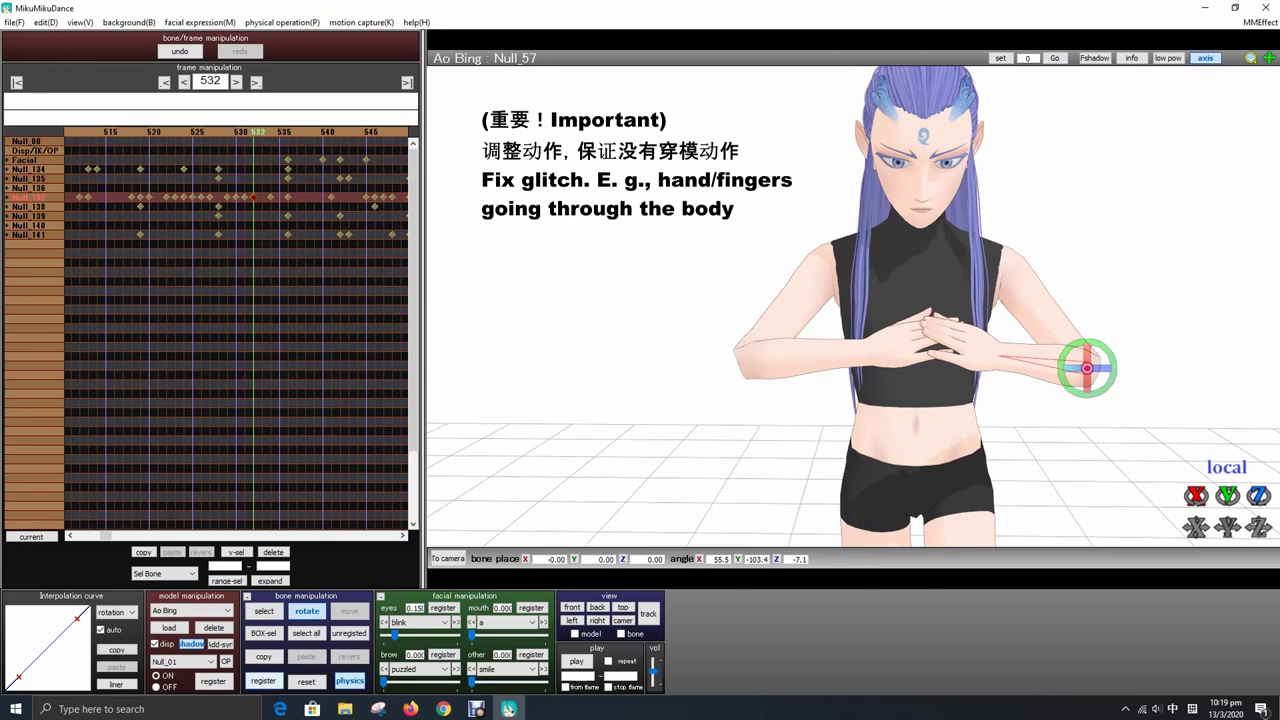
pyautogui.press('c')
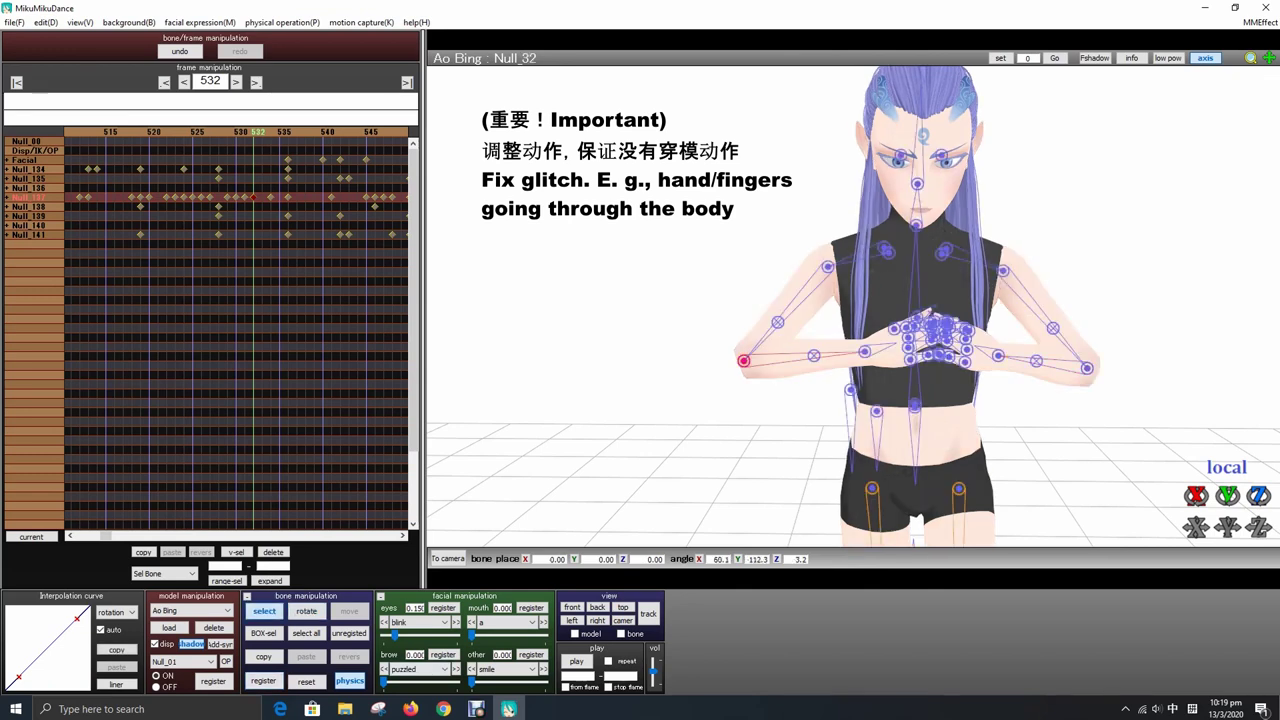
pyautogui.press('x')
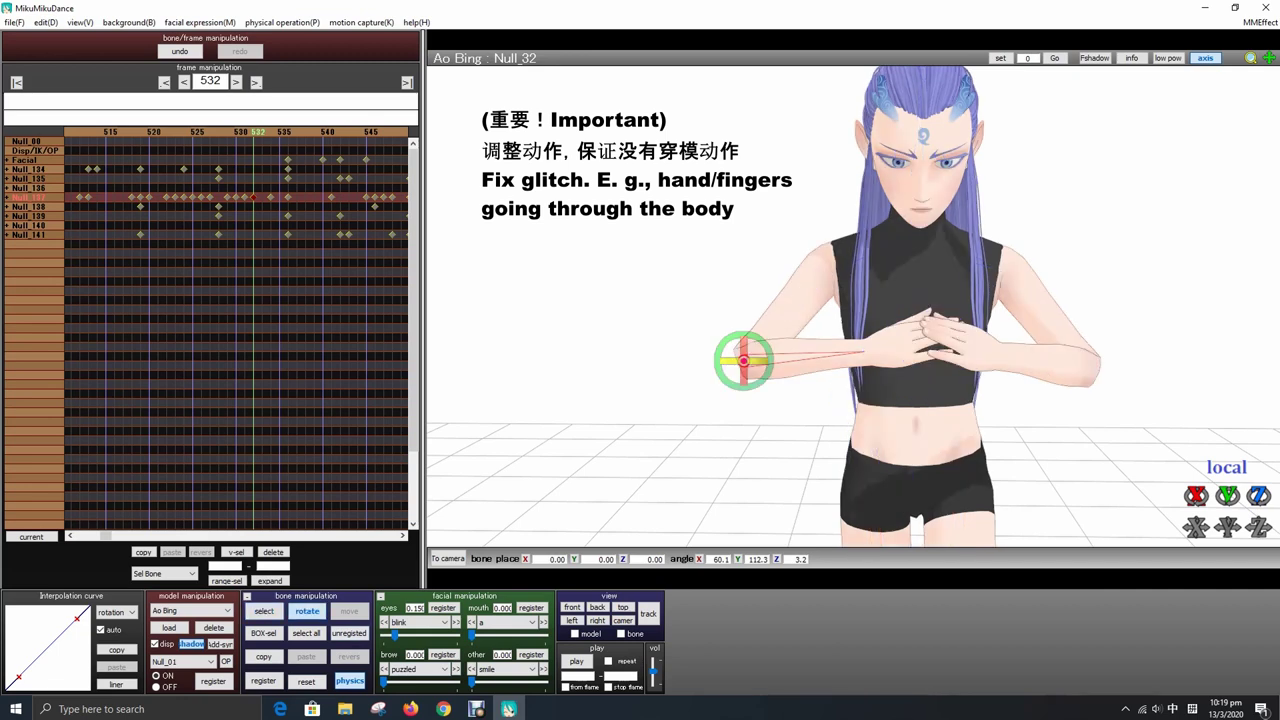
pyautogui.moveTo(743, 361); pyautogui.dragTo(760, 330)
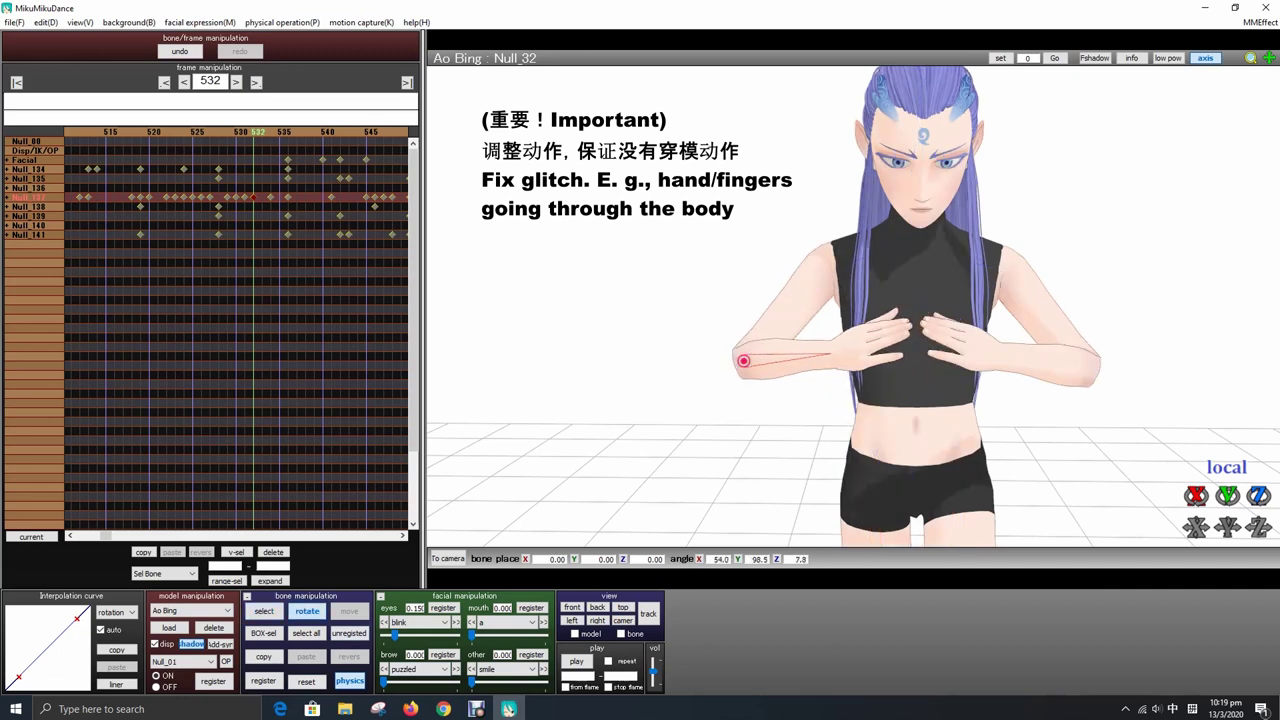
# - Step through frames 531 to 572 checking the hands no longer clip through the body
pyautogui.press('Left')
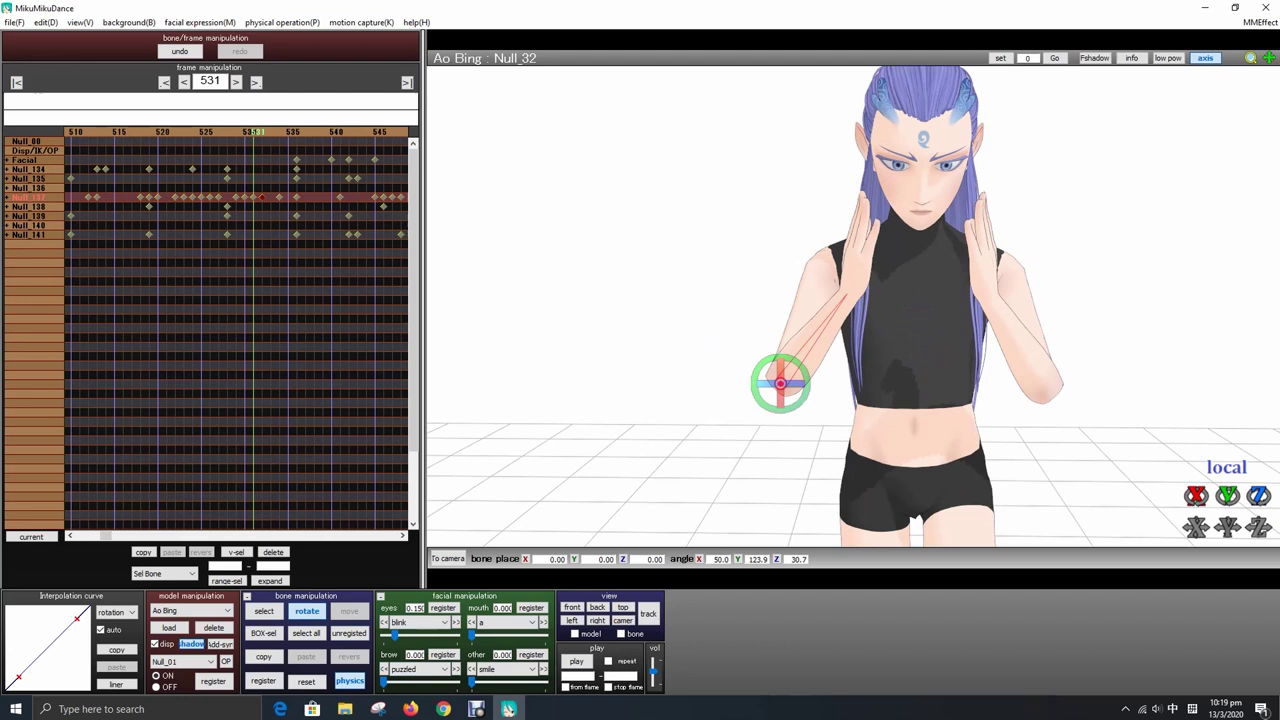
pyautogui.press('Right')
pyautogui.press('Right')
pyautogui.press('Right')
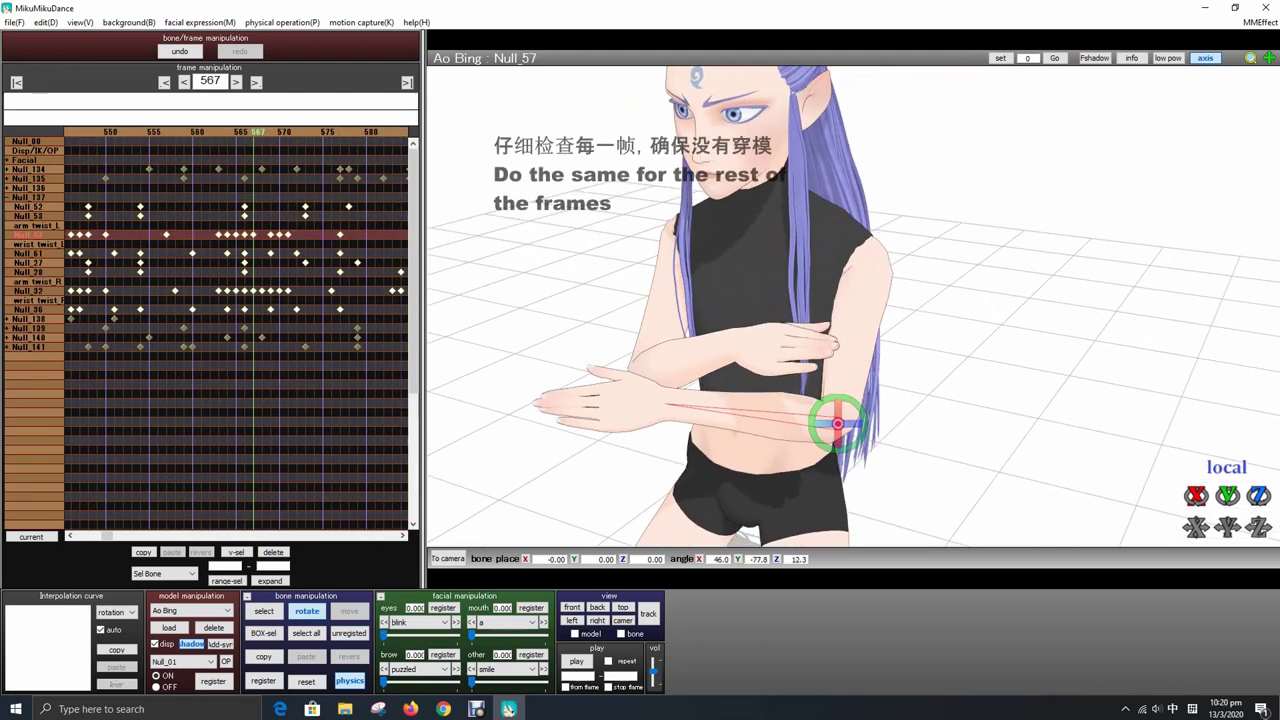
pyautogui.press('Right')
pyautogui.press('Right')
pyautogui.press('Right')
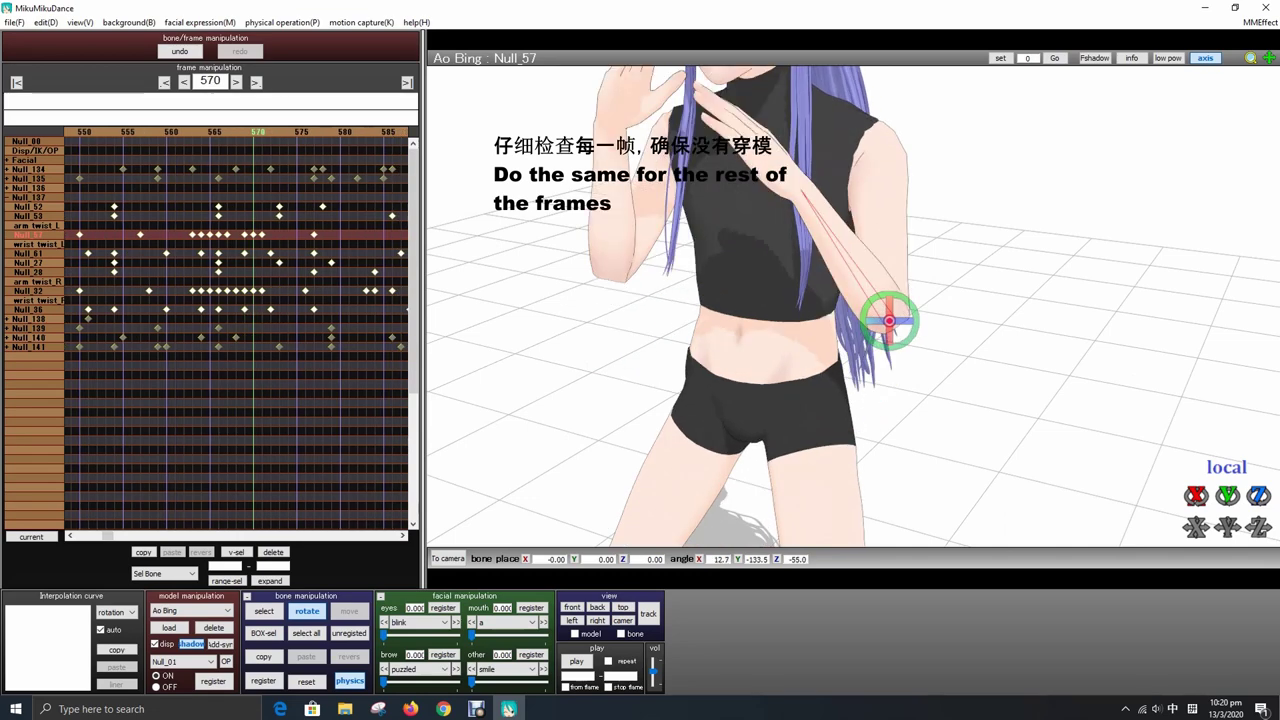
pyautogui.press('Right')
pyautogui.press('Right')
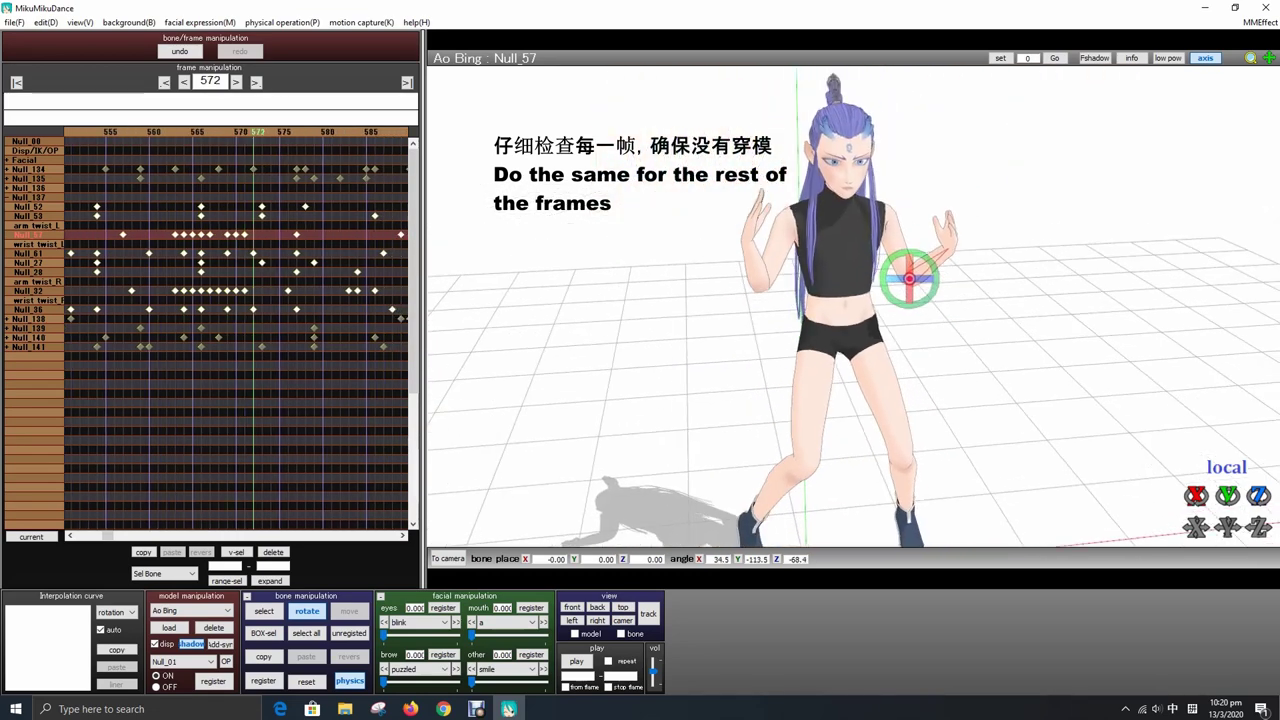
pyautogui.press('Right')
pyautogui.press('Right')
pyautogui.press('Right')
pyautogui.press('Right')
pyautogui.press('Right')
pyautogui.press('Right')
pyautogui.press('Right')
pyautogui.press('Right')
pyautogui.press('Right')
pyautogui.press('Right')
pyautogui.press('Right')
pyautogui.press('Right')
pyautogui.press('Right')
pyautogui.press('Right')
pyautogui.press('Right')
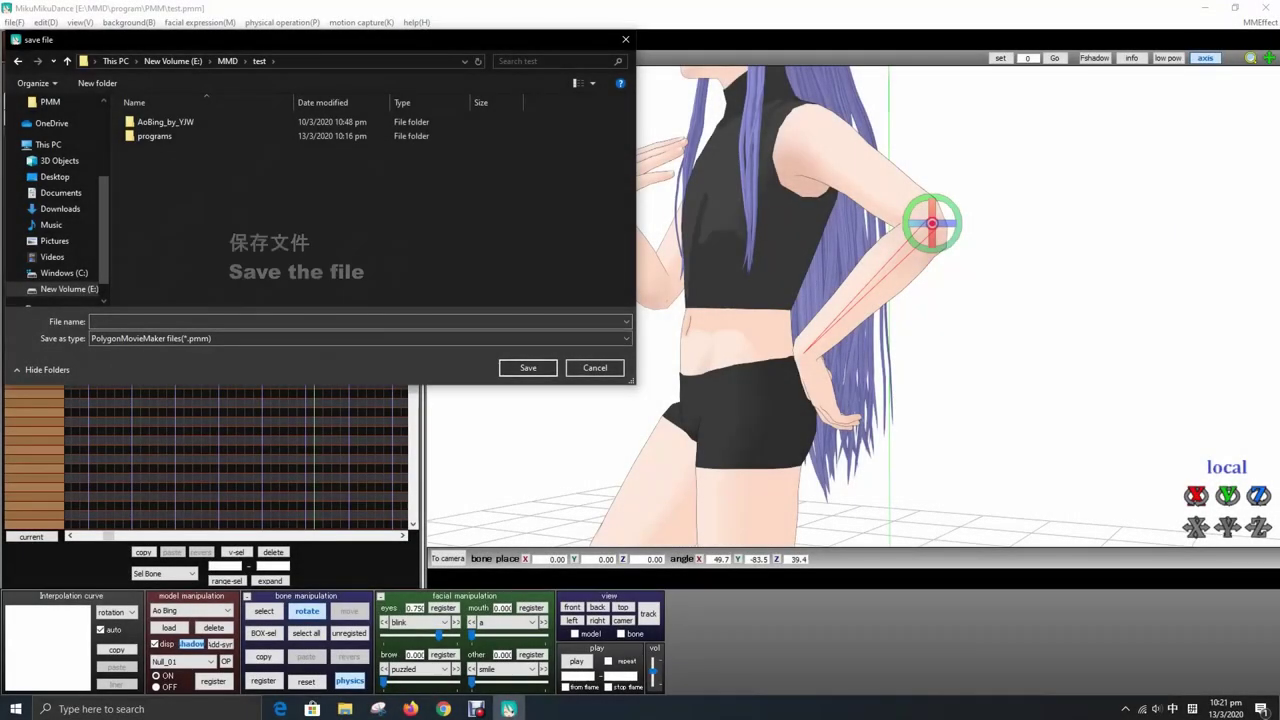
# - Save the project as test.pmm in the test\programs folder
pyautogui.doubleClick(152, 136)
pyautogui.click(92, 321)
pyautogui.write('test')
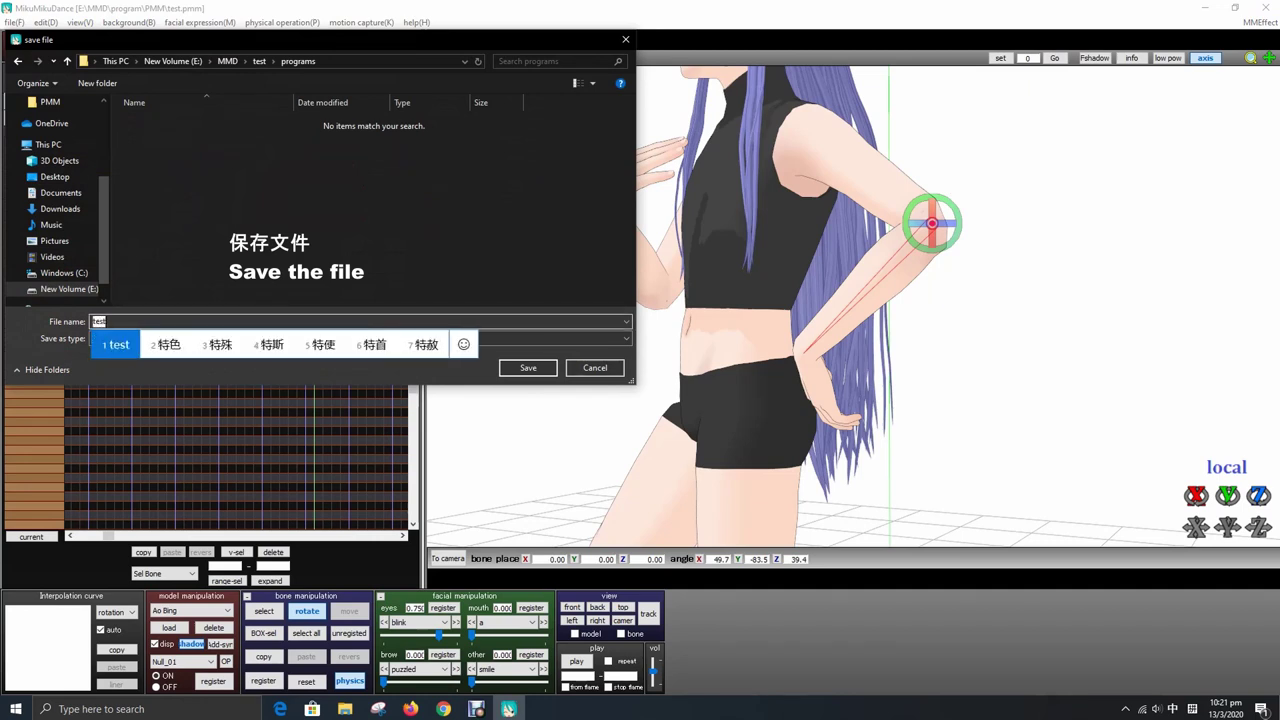
pyautogui.press('Return')
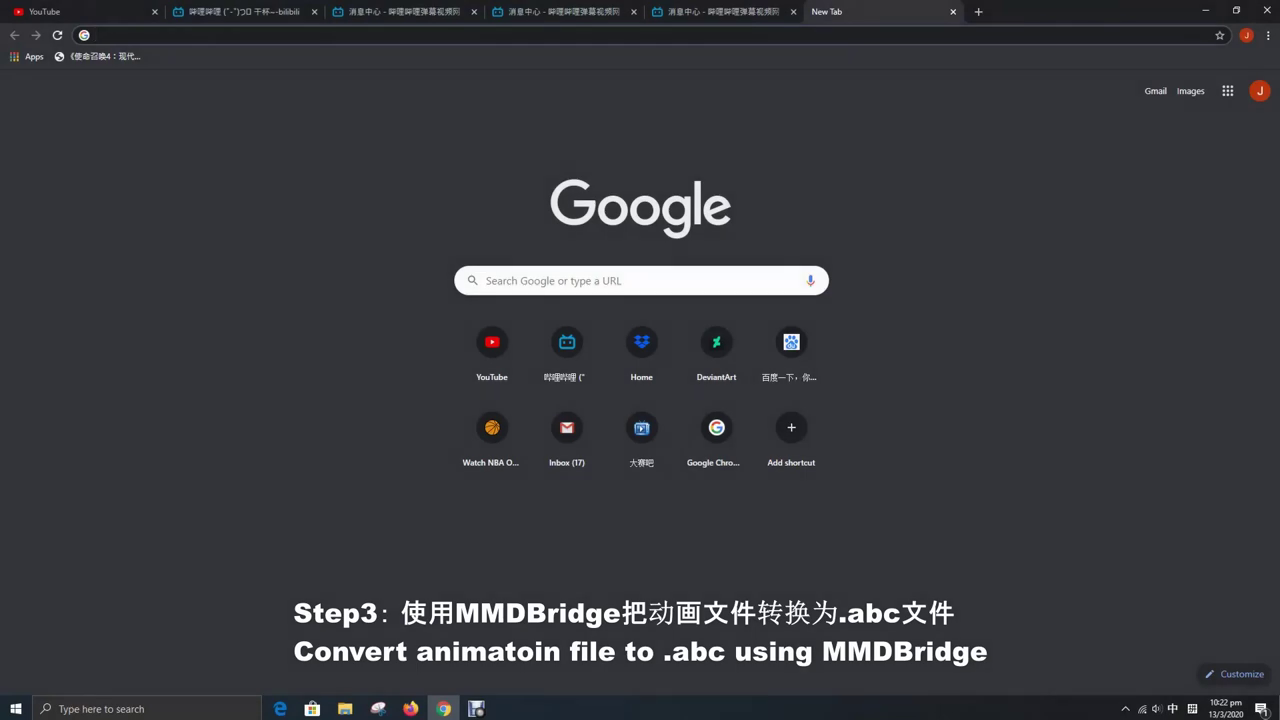
# - Search the web for mmdbridge and open the MMDBridge how-to page
pyautogui.write('mmd')
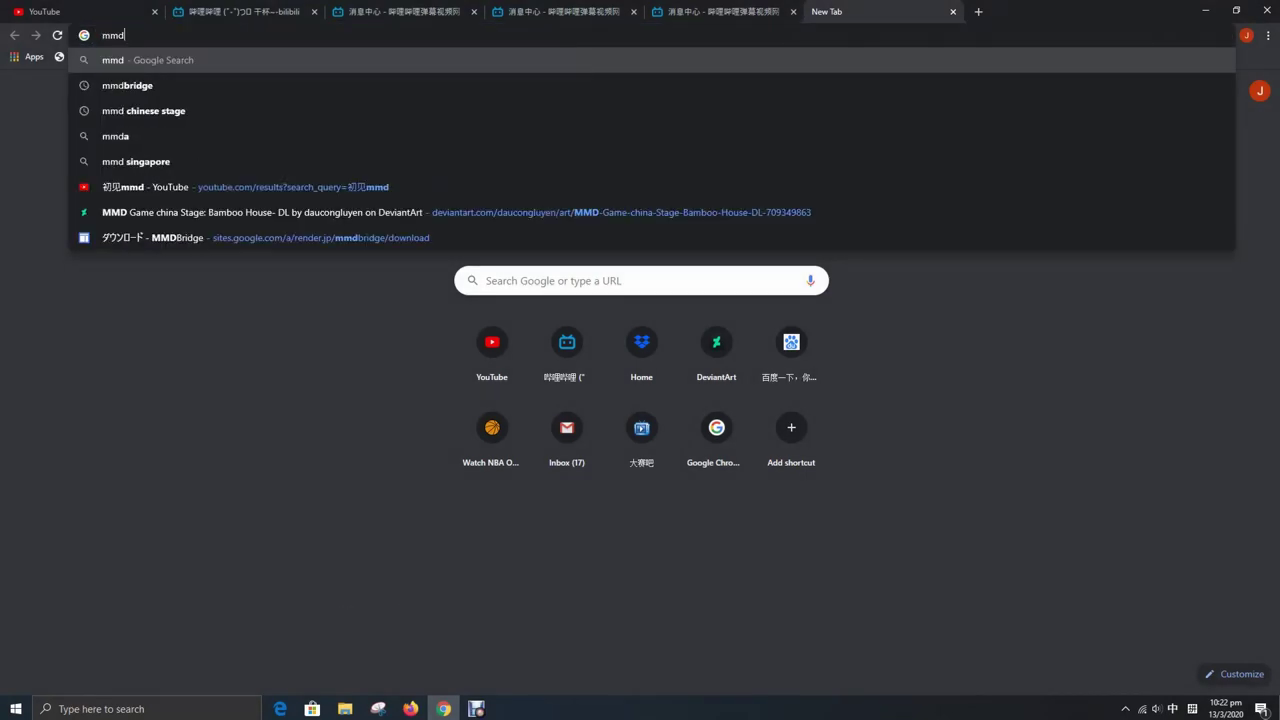
pyautogui.press('Down')
pyautogui.press('Return')
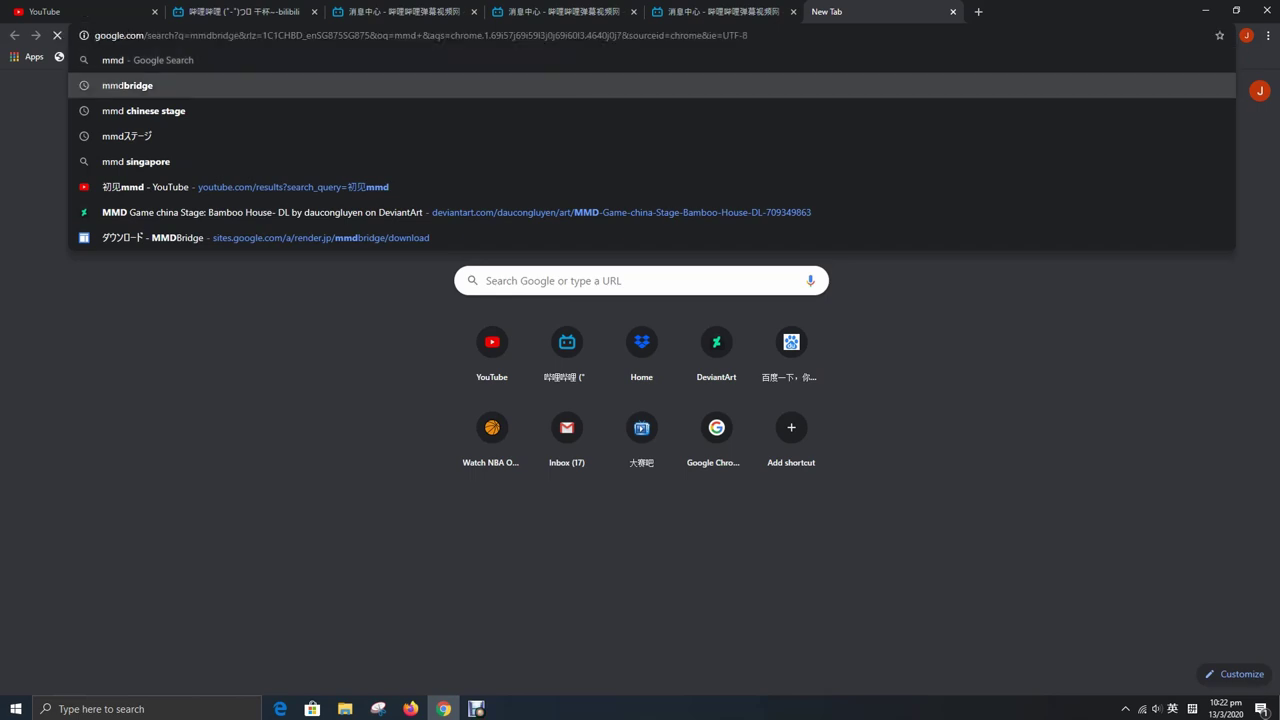
pyautogui.click(250, 188)
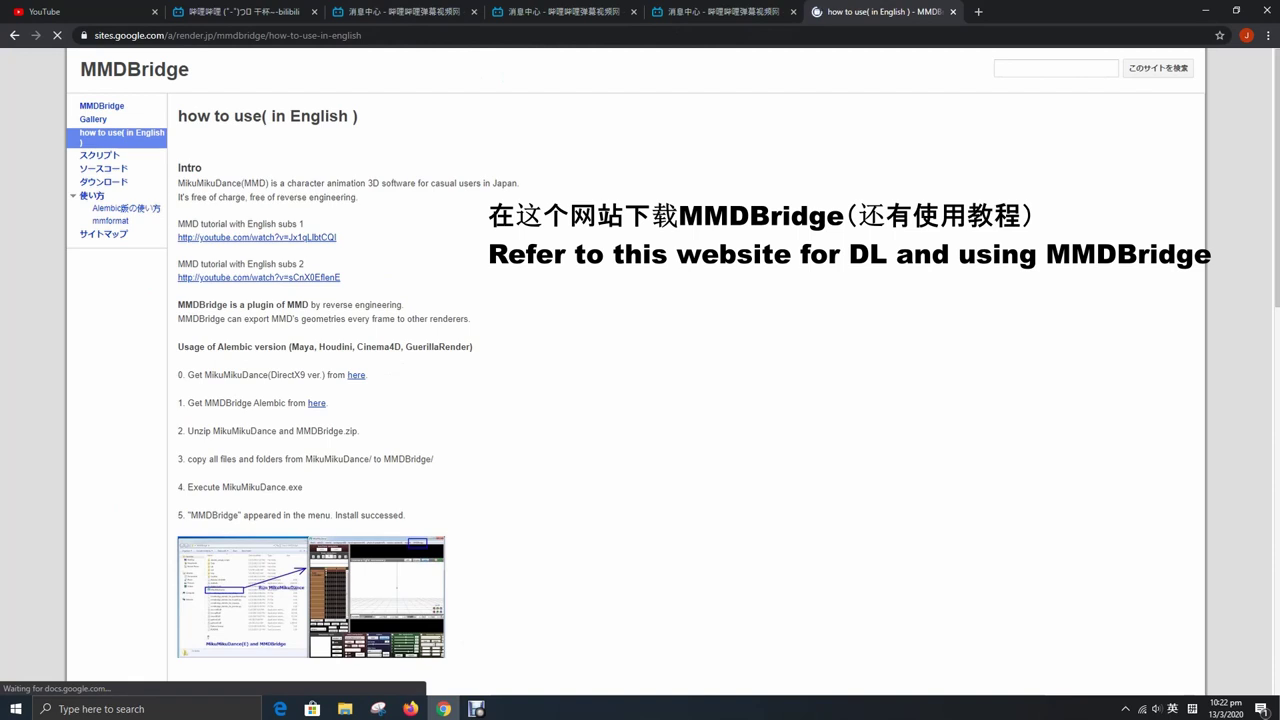
# - Follow the step-1 link to the ver 0.71 Alembic download page, then close that tab
pyautogui.moveTo(178, 116); pyautogui.dragTo(286, 116)
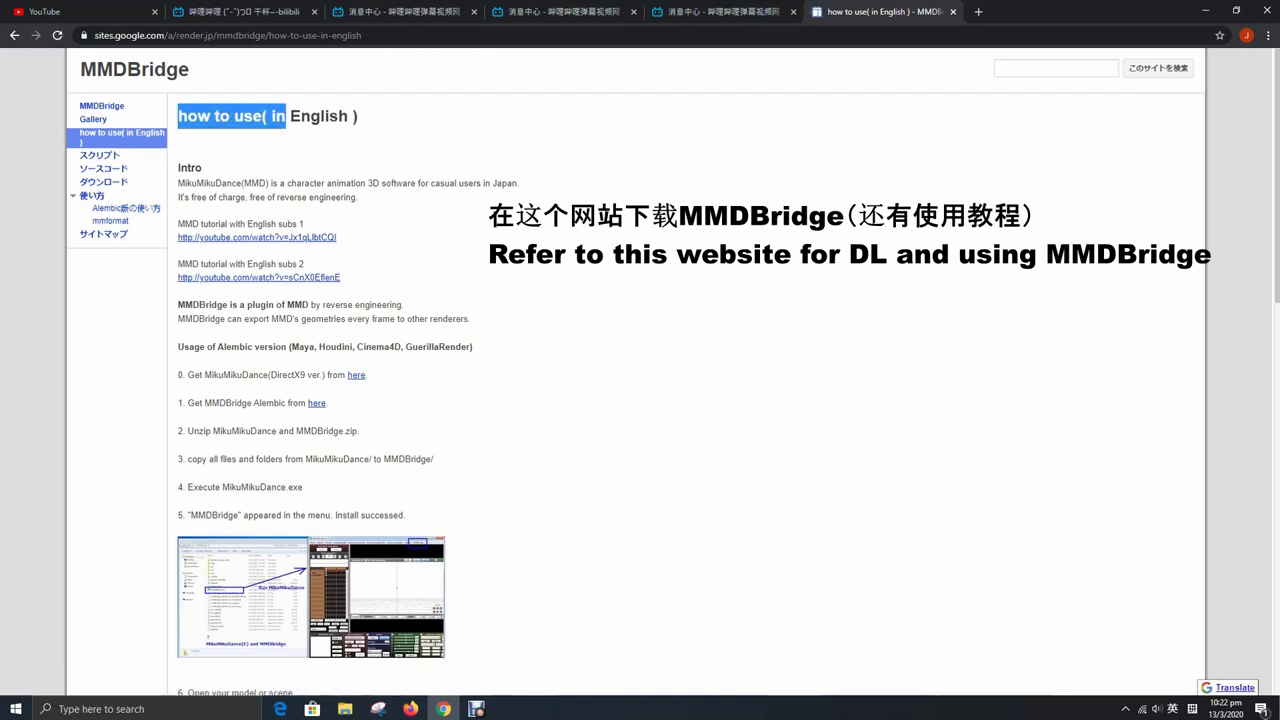
pyautogui.scroll(-2, 310, 420)
pyautogui.scroll(-2, 310, 420)
pyautogui.scroll(-2, 310, 420)
pyautogui.scroll(-2, 310, 420)
pyautogui.scroll(-2, 310, 420)
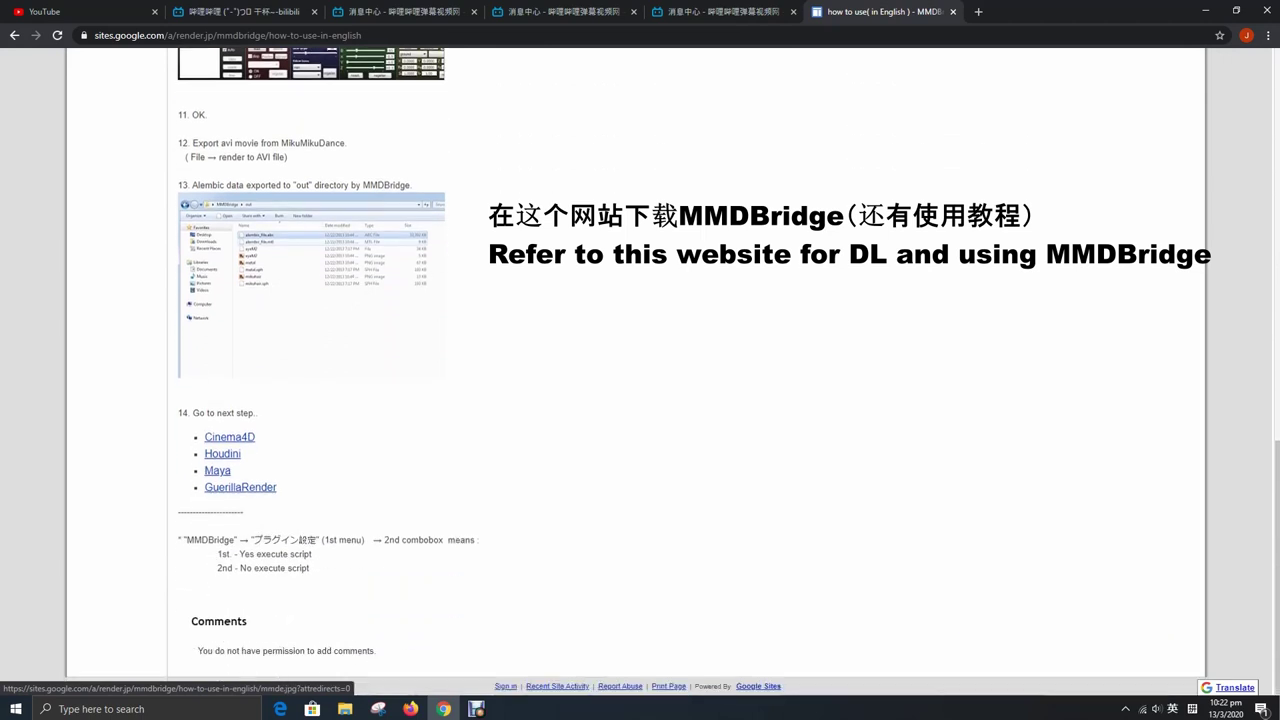
pyautogui.scroll(2, 310, 380)
pyautogui.scroll(3, 310, 380)
pyautogui.scroll(2, 310, 380)
pyautogui.scroll(2, 310, 380)
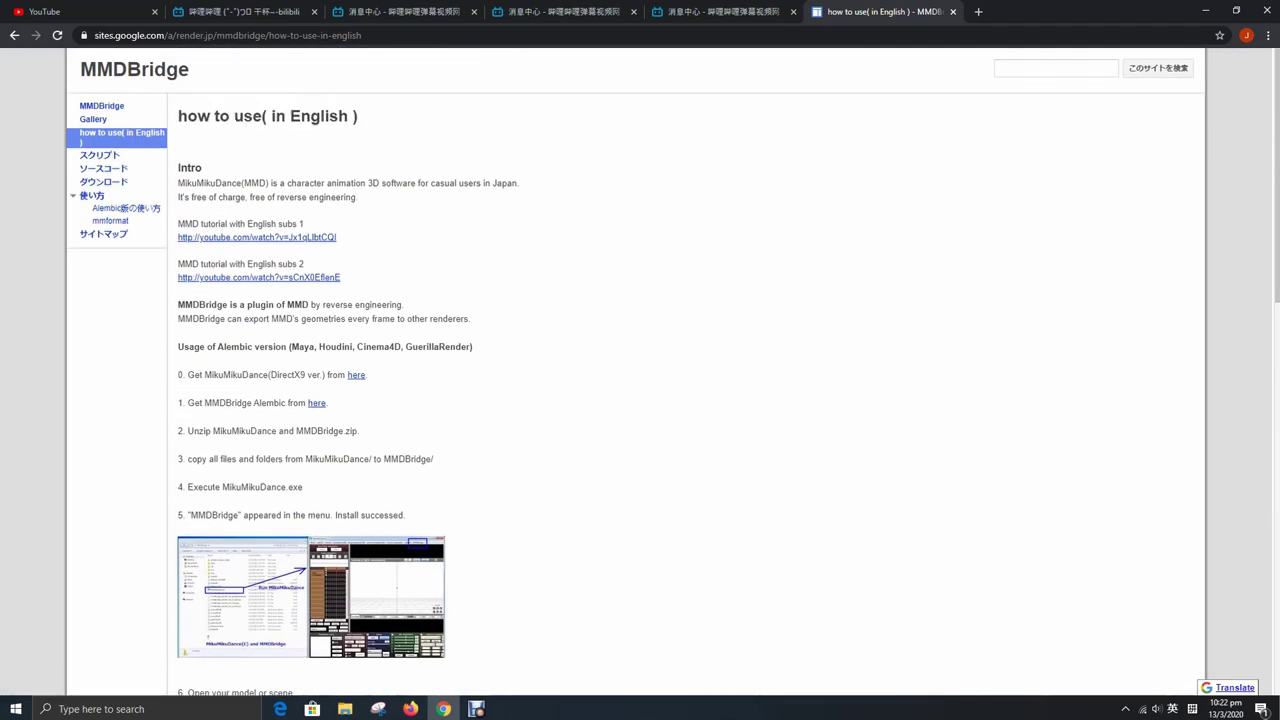
pyautogui.moveTo(189, 403); pyautogui.dragTo(322, 403)
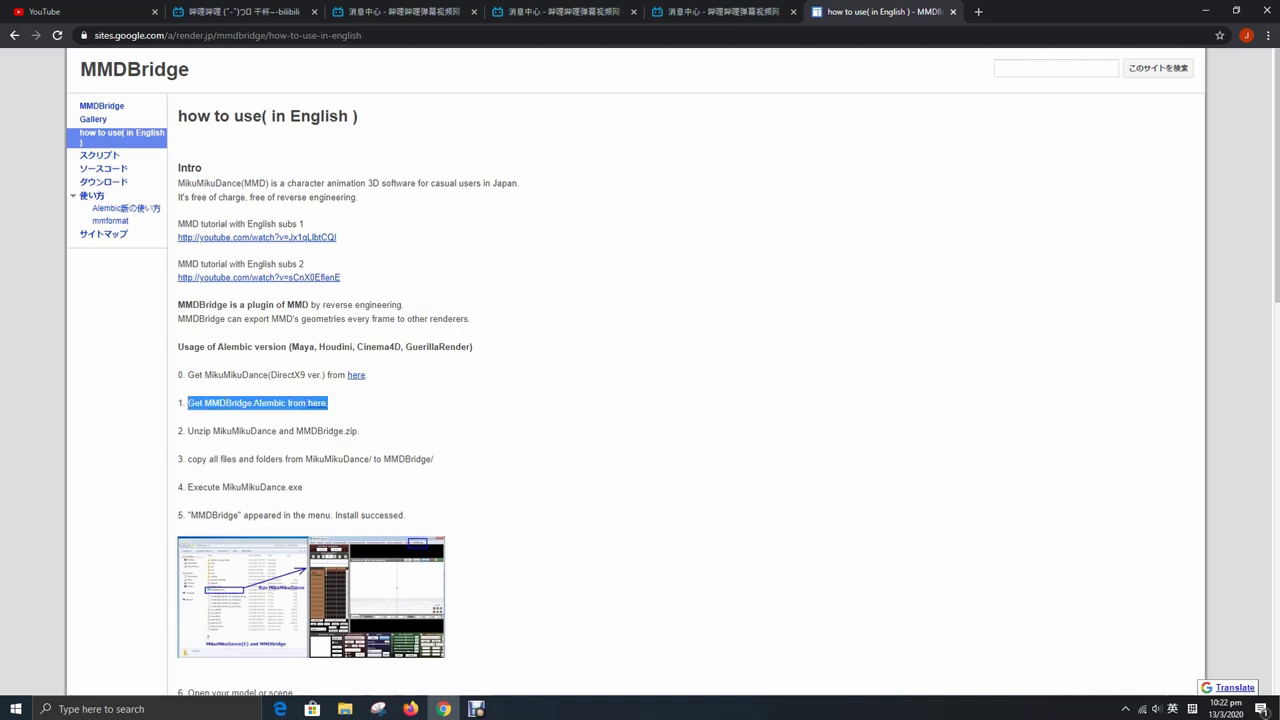
pyautogui.click(316, 403)
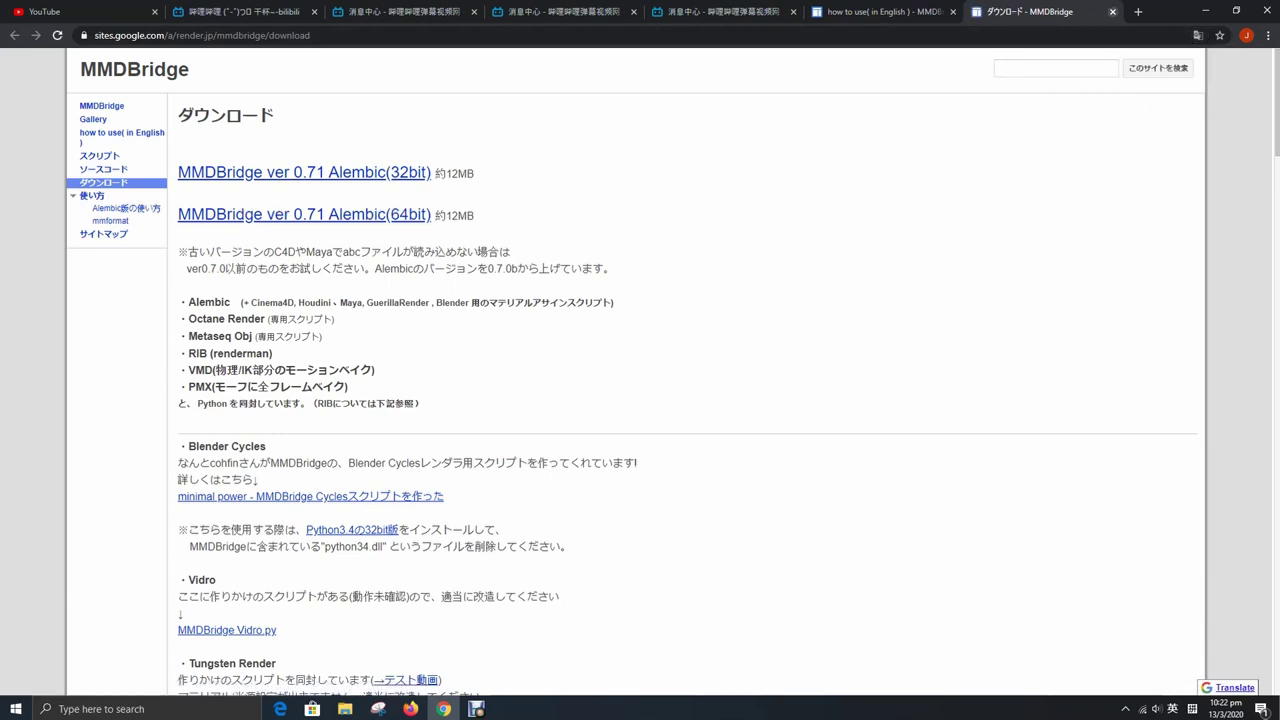
pyautogui.hotkey('ctrl', 'w')
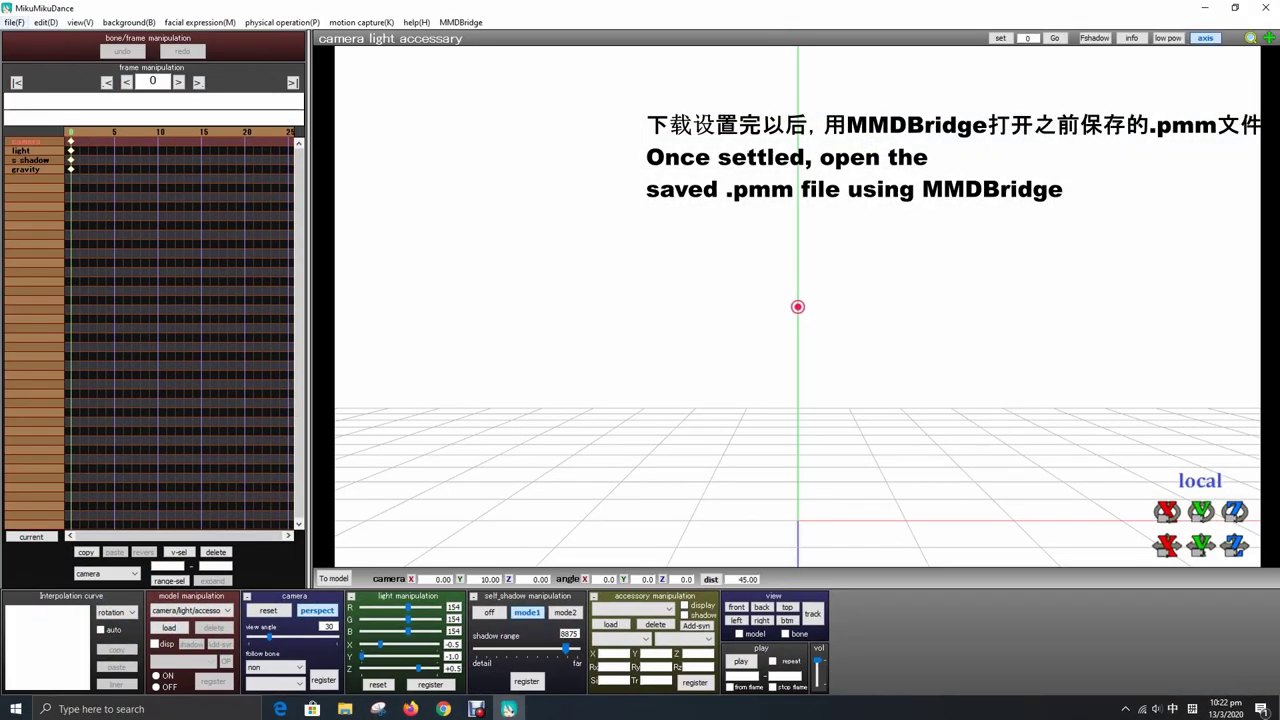
# - Reopen test.pmm from E:\MMD\test\programs, bringing up the MMDBridge settings
pyautogui.click(14, 22)
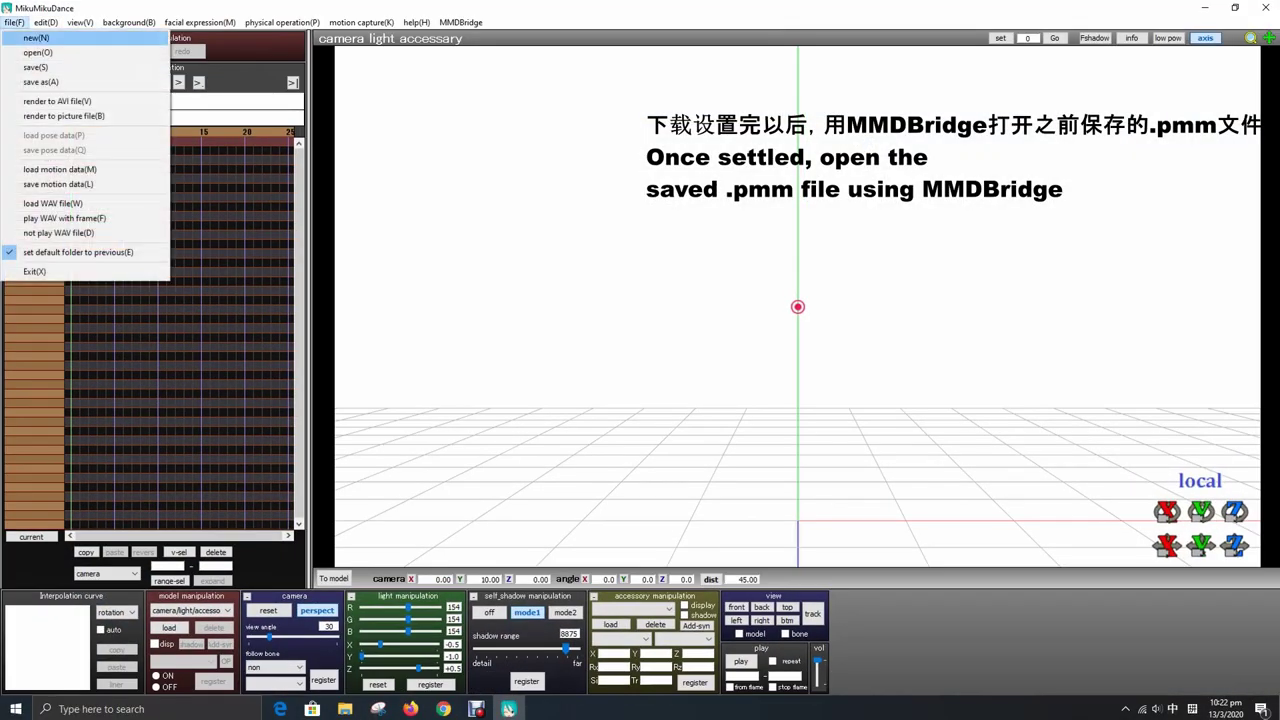
pyautogui.click(30, 53)
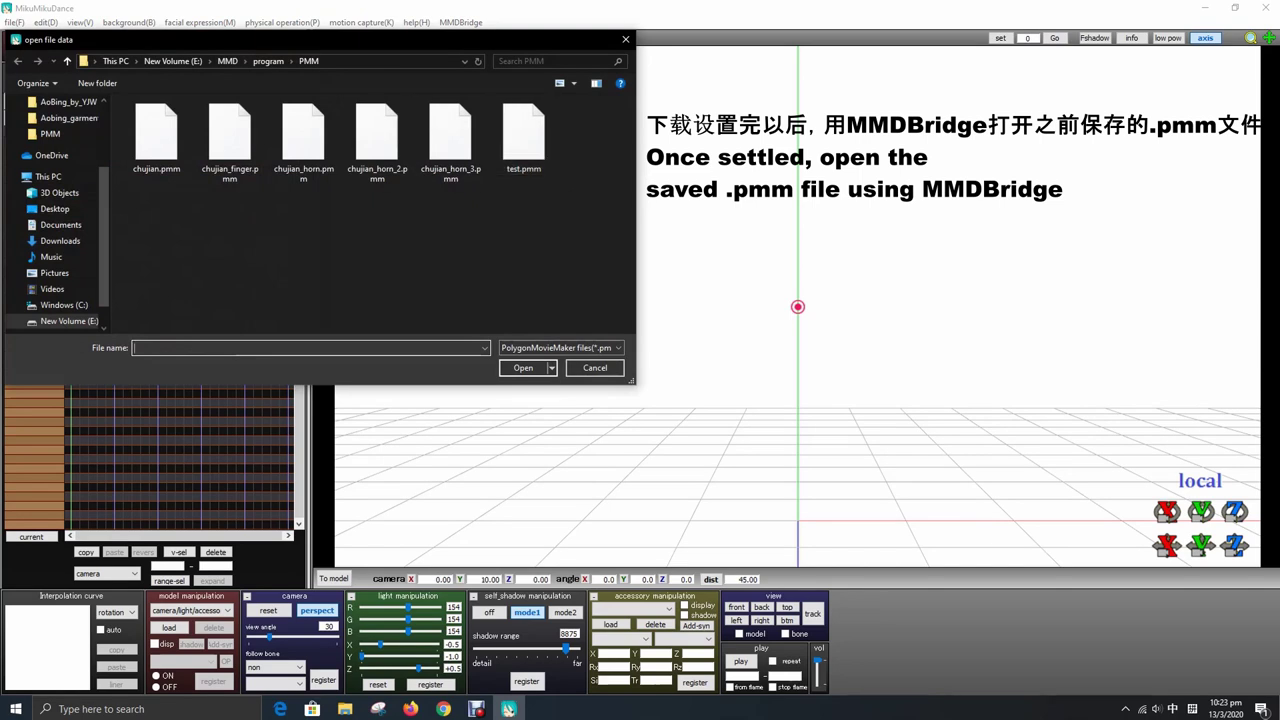
pyautogui.click(228, 61)
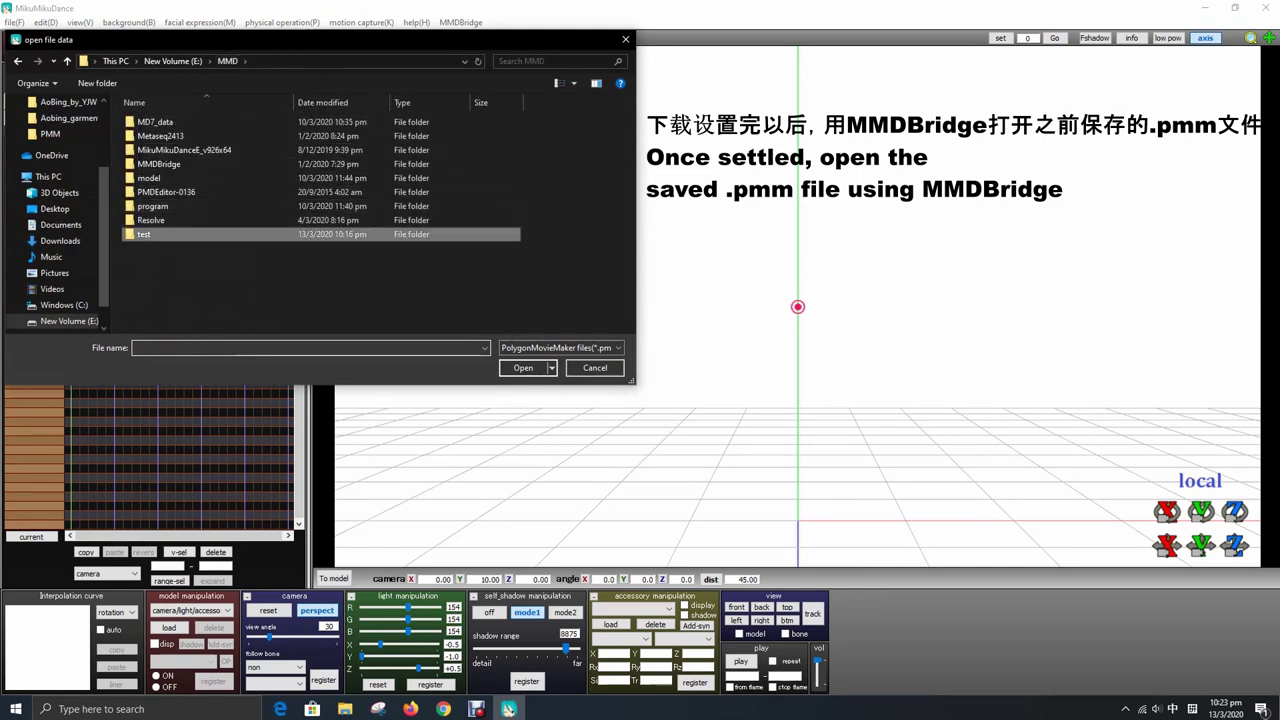
pyautogui.doubleClick(150, 229)
pyautogui.click(154, 136)
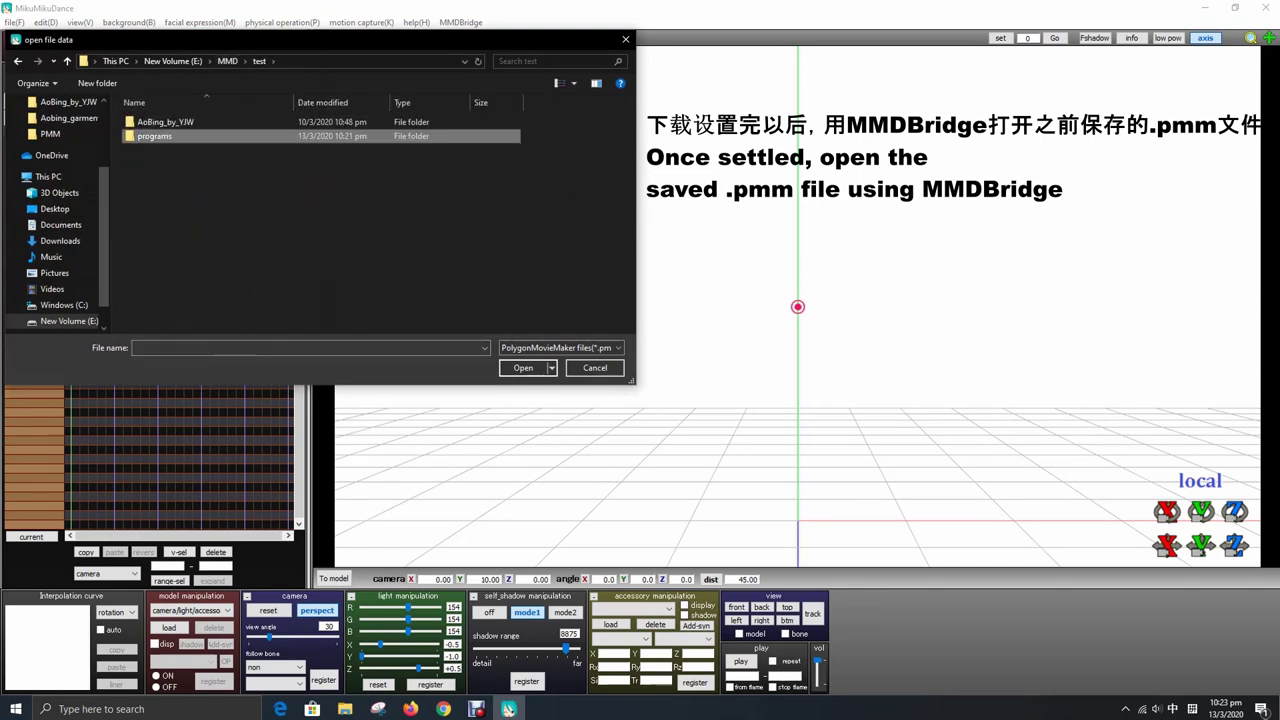
pyautogui.doubleClick(154, 136)
pyautogui.doubleClick(150, 122)
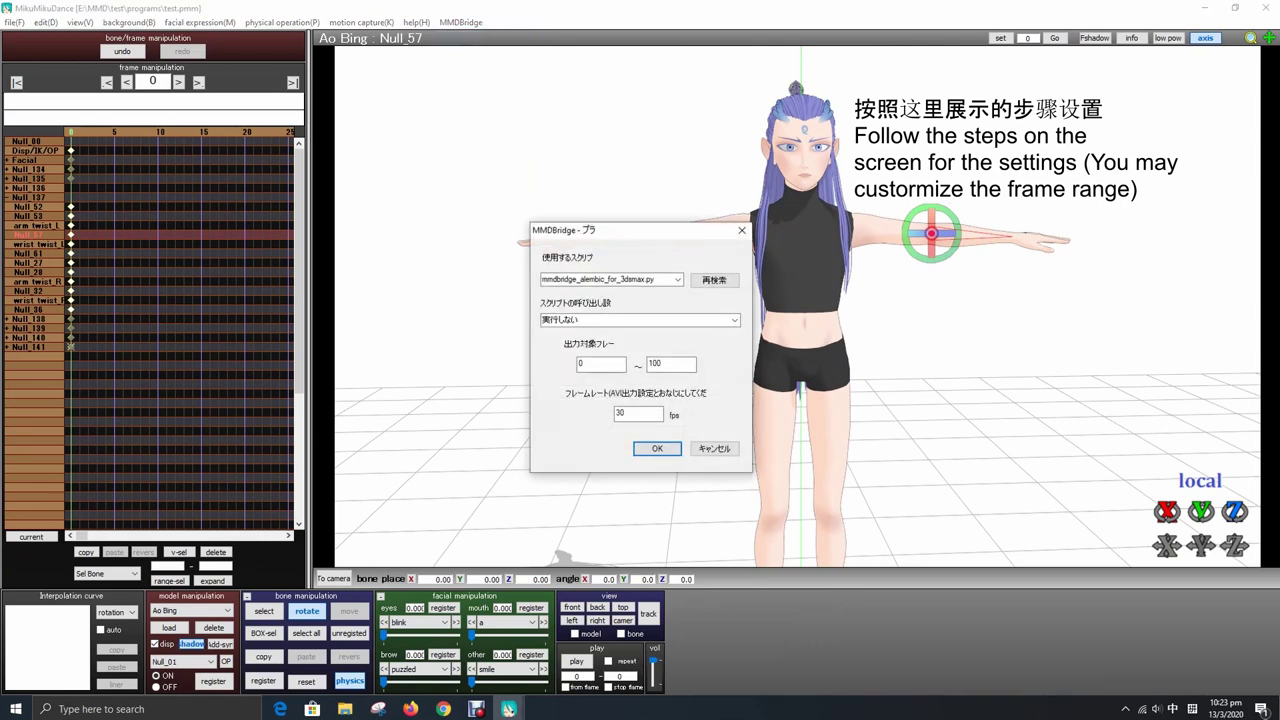
# - Set MMDBridge to run mmdbridge_alembic_for_c4d.py with call mode 実行する
pyautogui.click(600, 297)
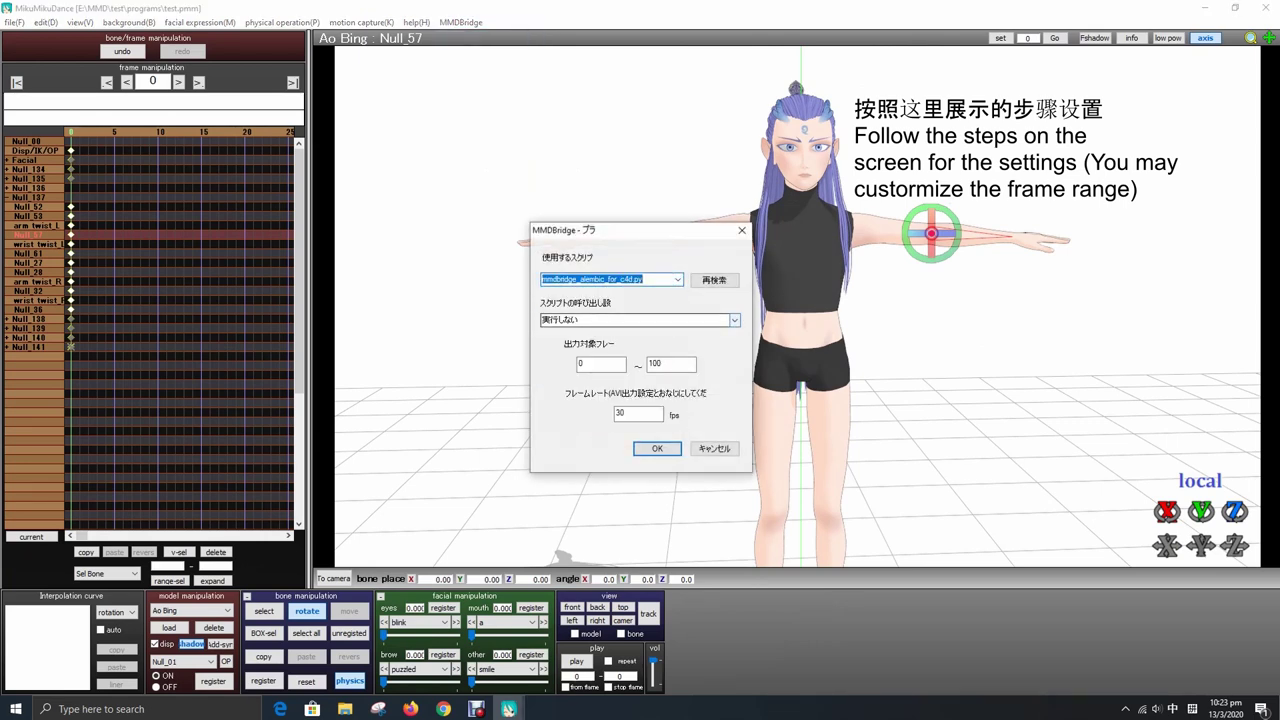
pyautogui.click(637, 320)
pyautogui.click(558, 332)
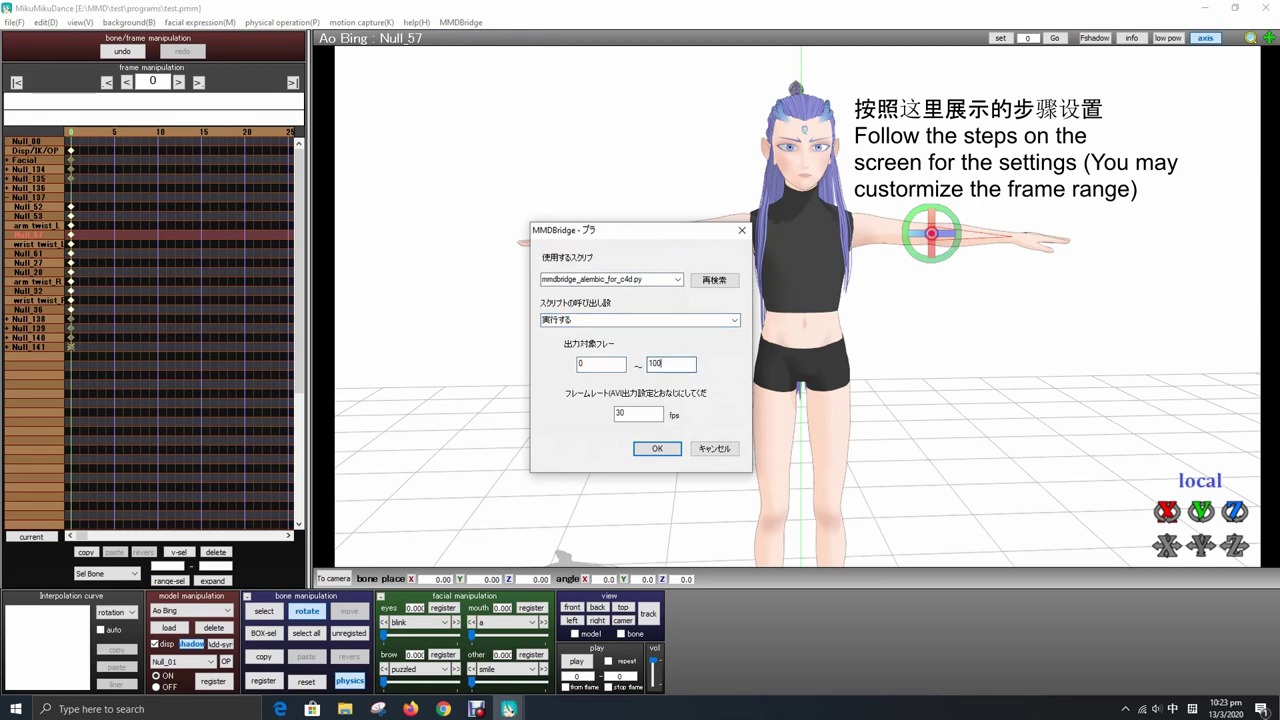
pyautogui.press('Return')
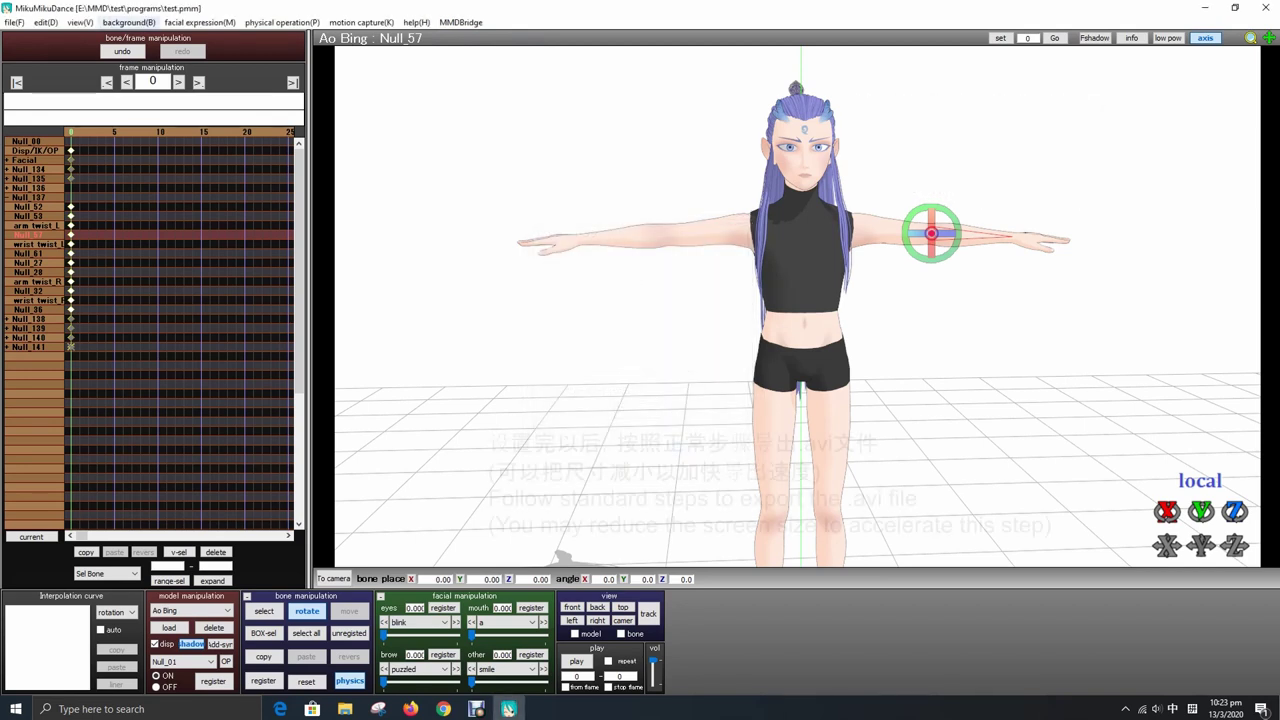
# - Set the screen size to 320x180
pyautogui.hotkey('alt', 'b')
pyautogui.press('Left')
pyautogui.press('Down')
pyautogui.press('Return')
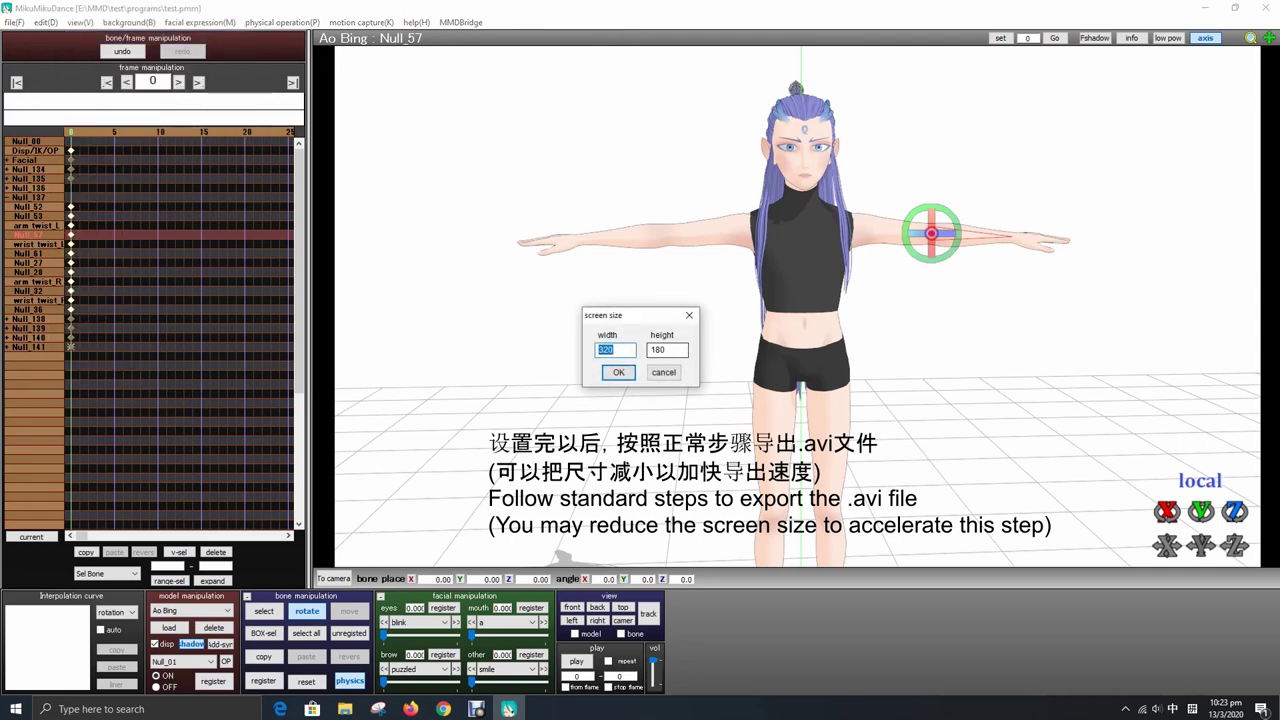
pyautogui.moveTo(623, 319); pyautogui.dragTo(604, 317)
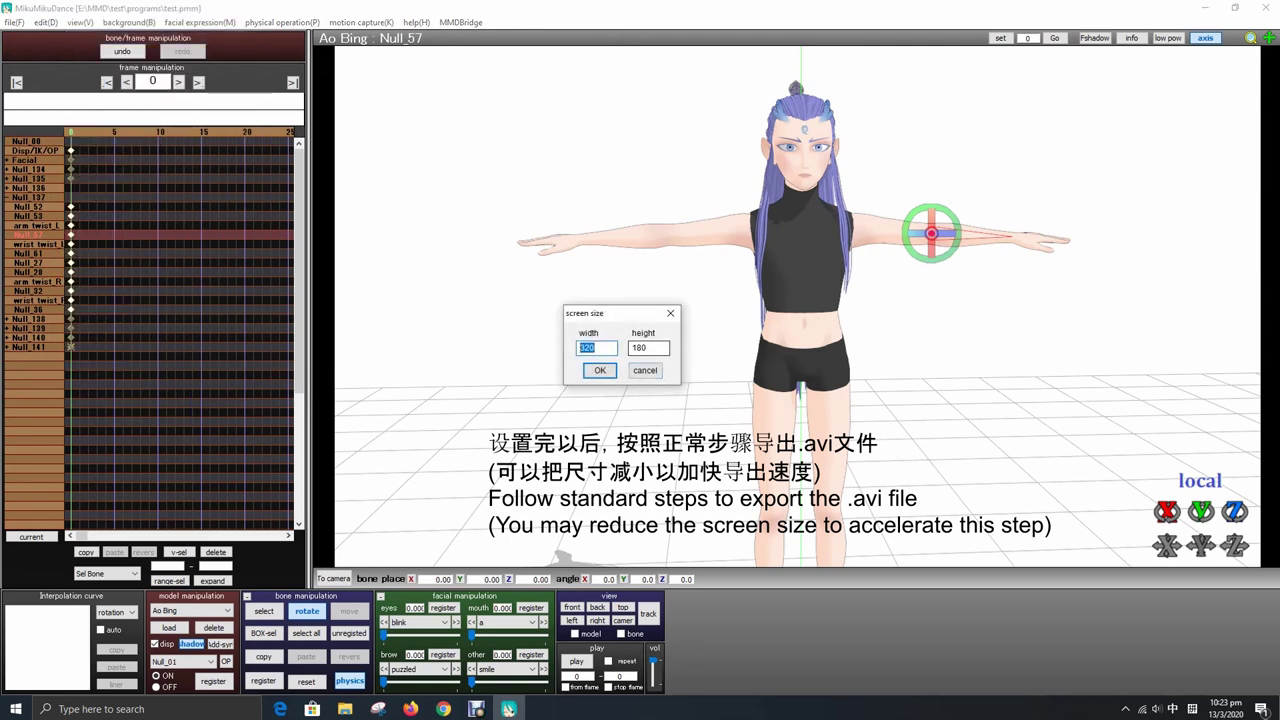
pyautogui.moveTo(623, 317); pyautogui.dragTo(604, 296)
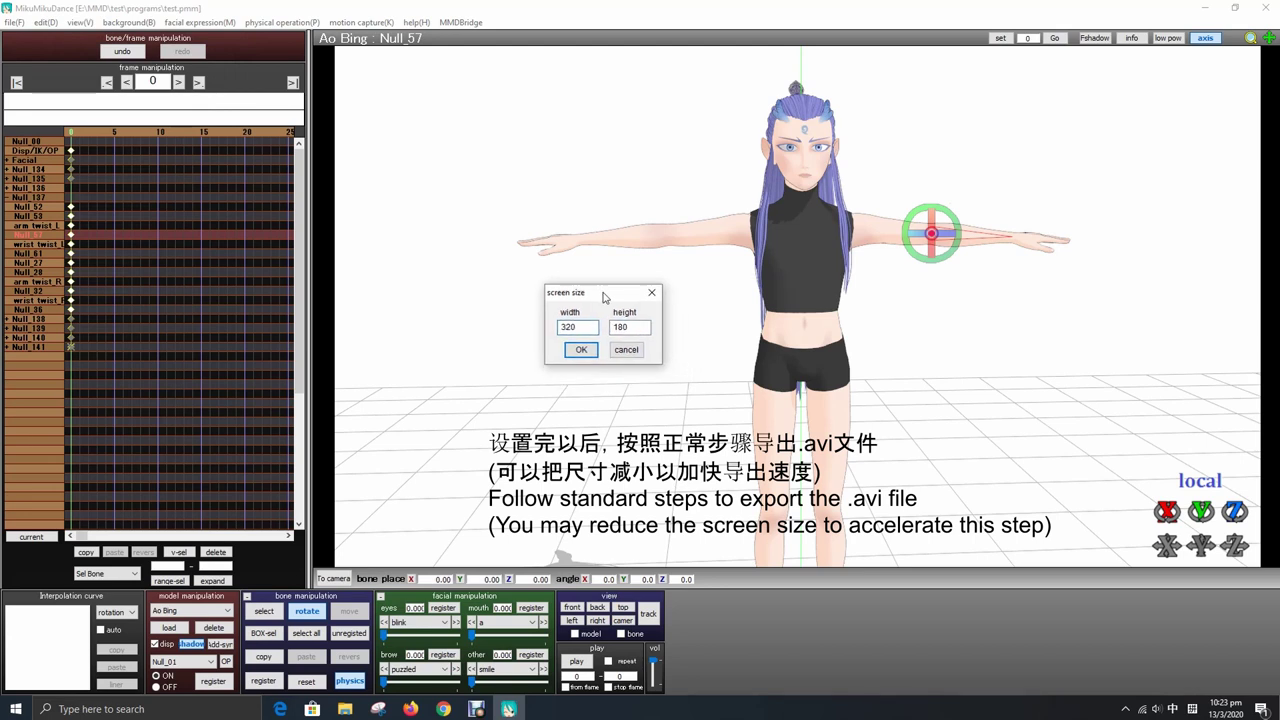
pyautogui.press('Return')
# - Render frames 0–100 to an AVI named dummy, starting the Alembic export
pyautogui.hotkey('alt', 'f')
pyautogui.press('Down')
pyautogui.press('Down')
pyautogui.press('Down')
pyautogui.press('Down')
pyautogui.press('Return')
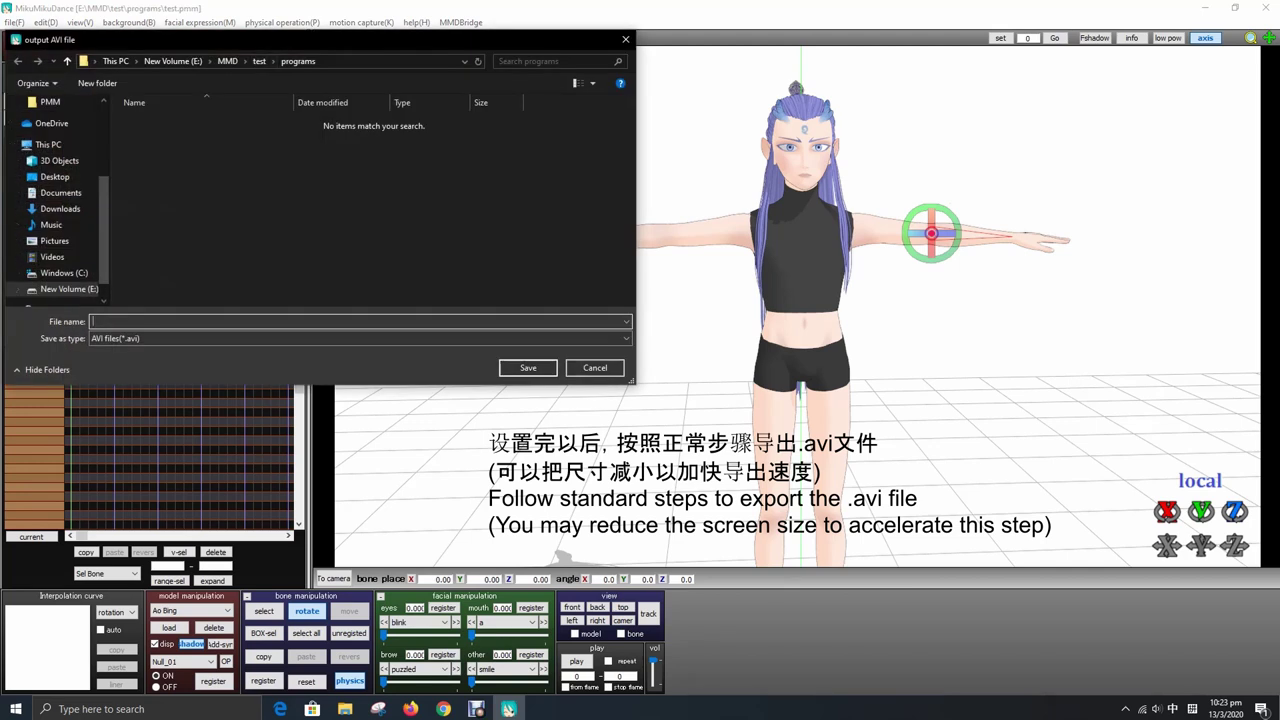
pyautogui.write('dummy')
pyautogui.press('Return')
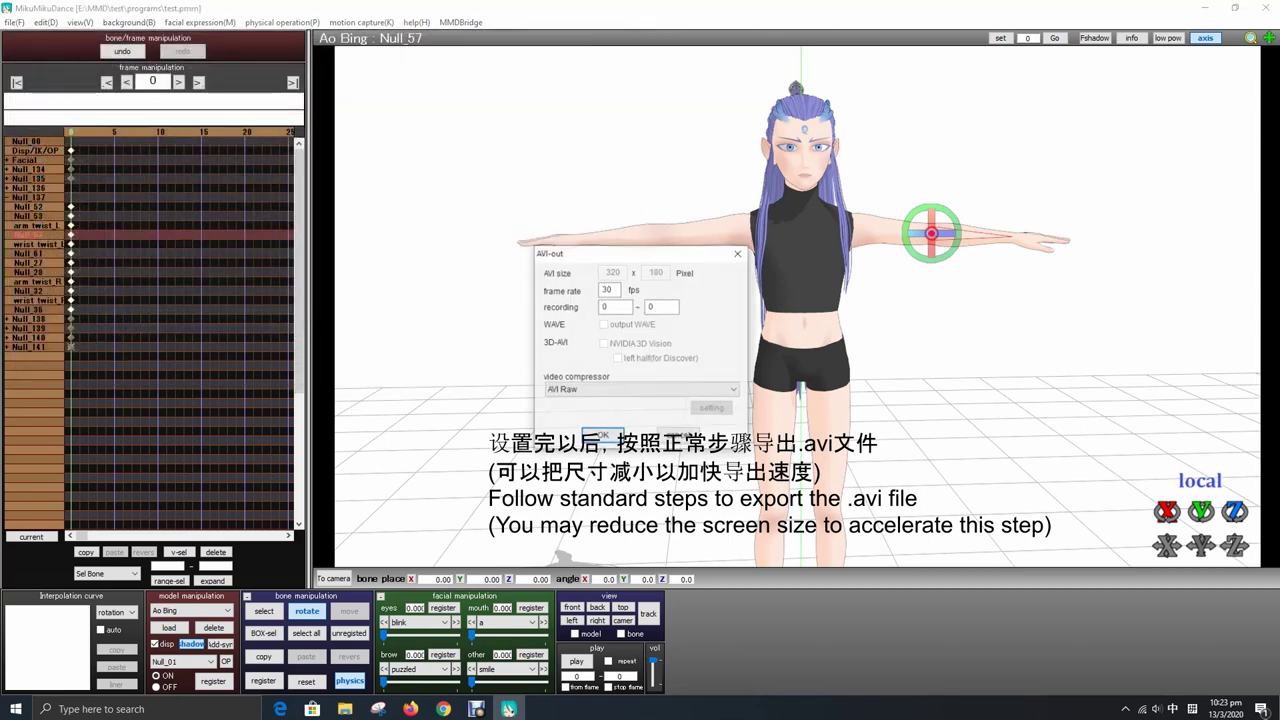
pyautogui.write('100')
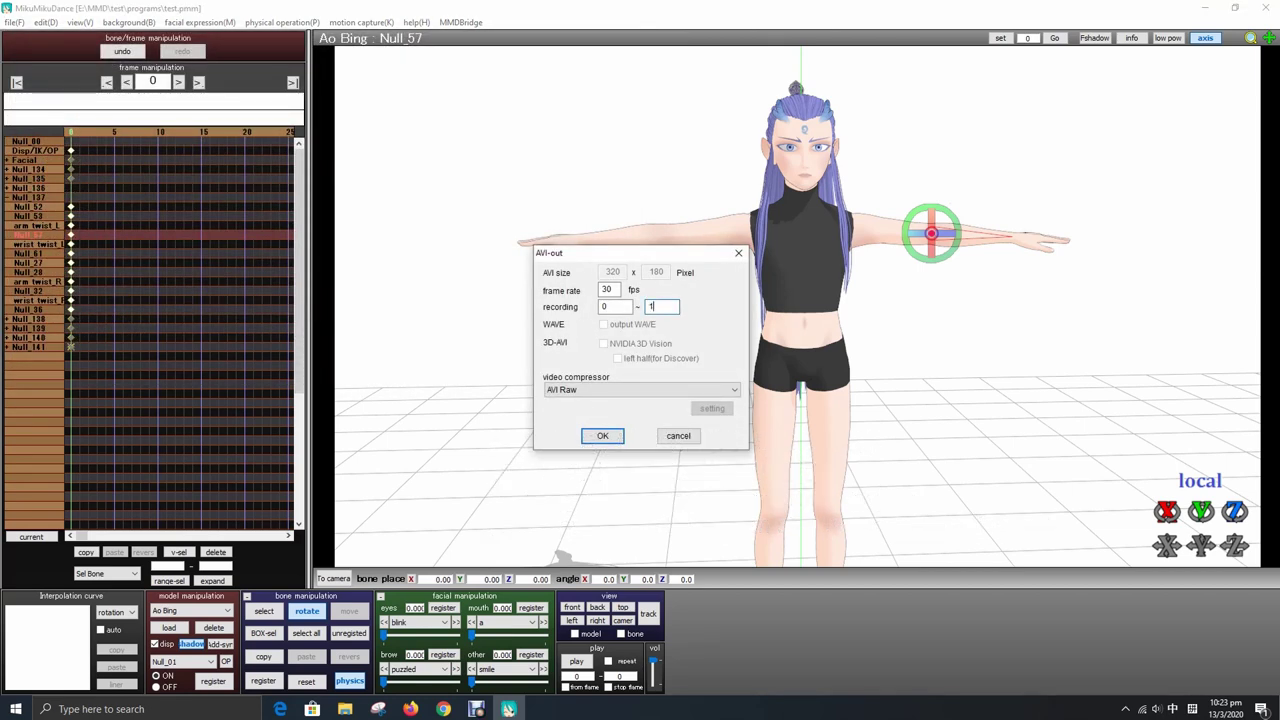
pyautogui.press('Return')
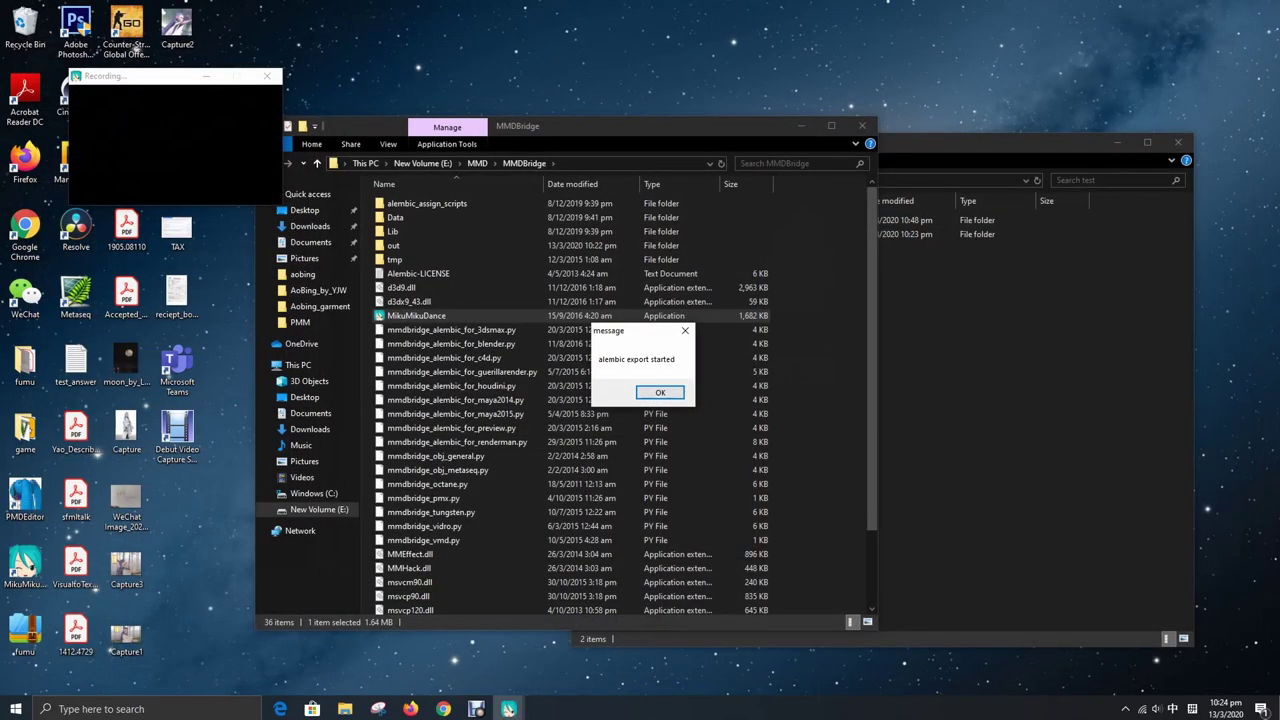
# - Dismiss the export messages, open MMDBridge's out folder holding alembic_file.abc, and launch Cinema 4D
pyautogui.press('Return')
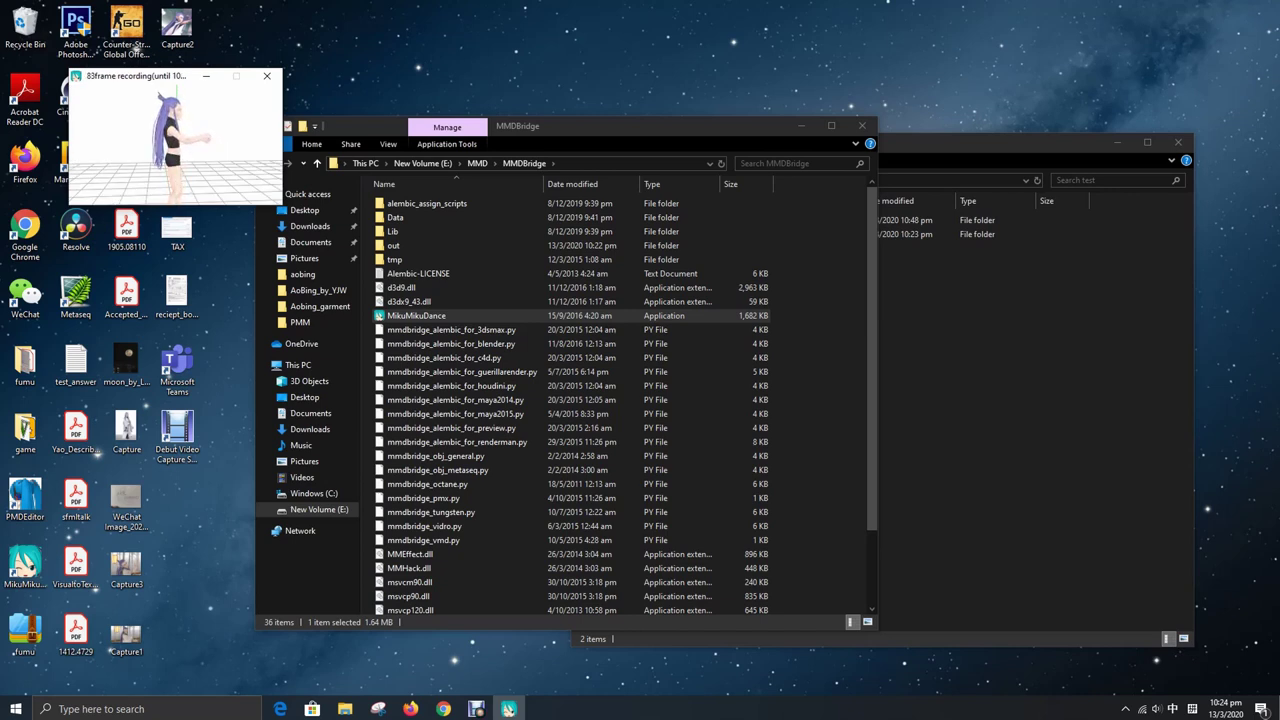
pyautogui.click(668, 392)
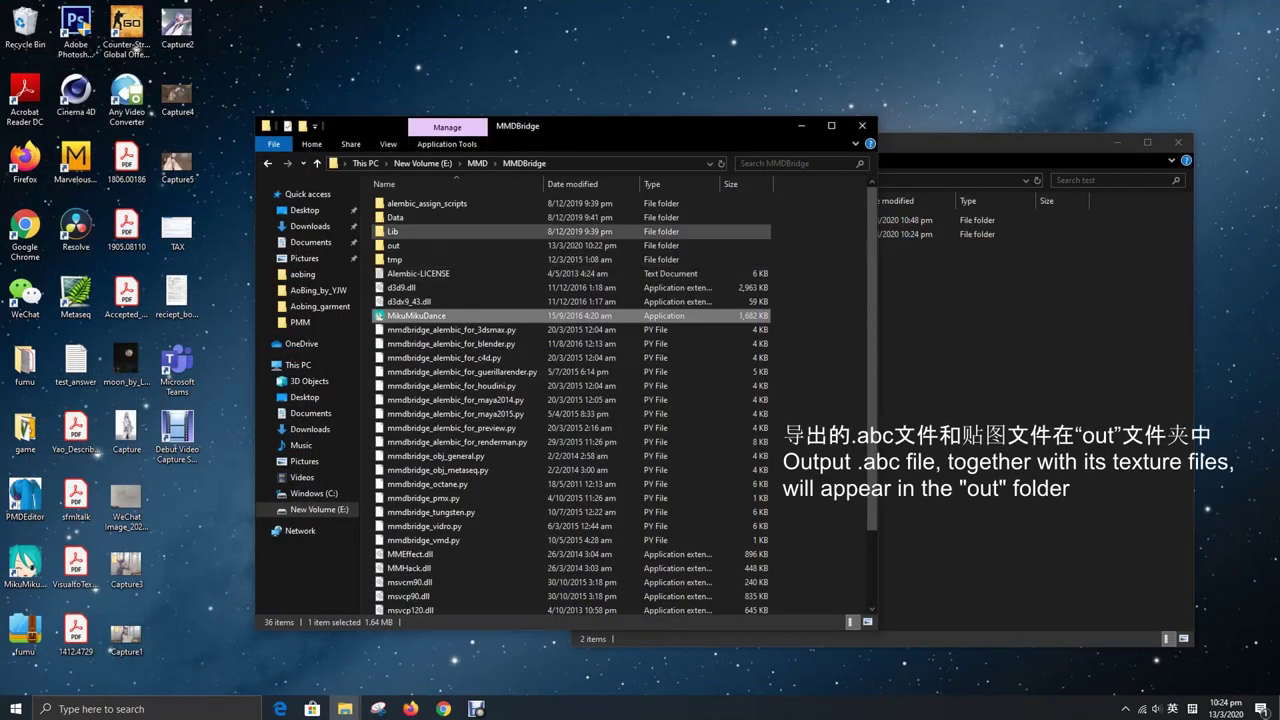
pyautogui.doubleClick(393, 245)
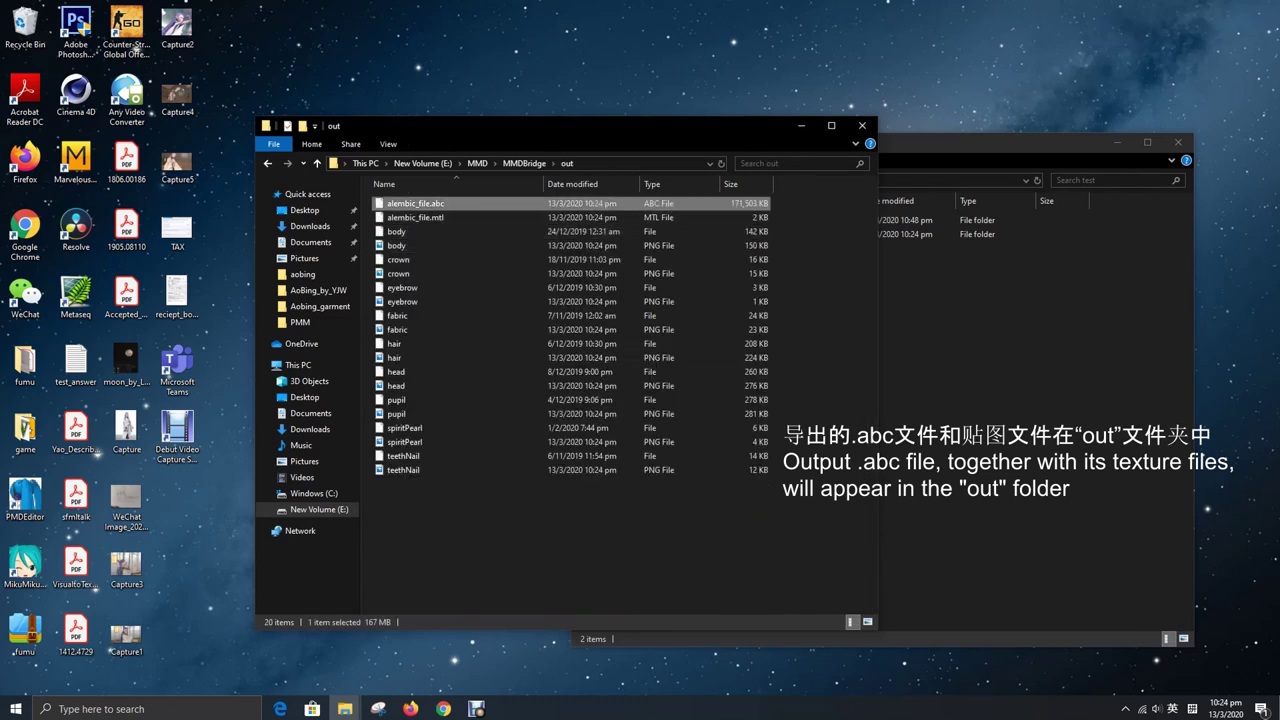
pyautogui.click(75, 95)
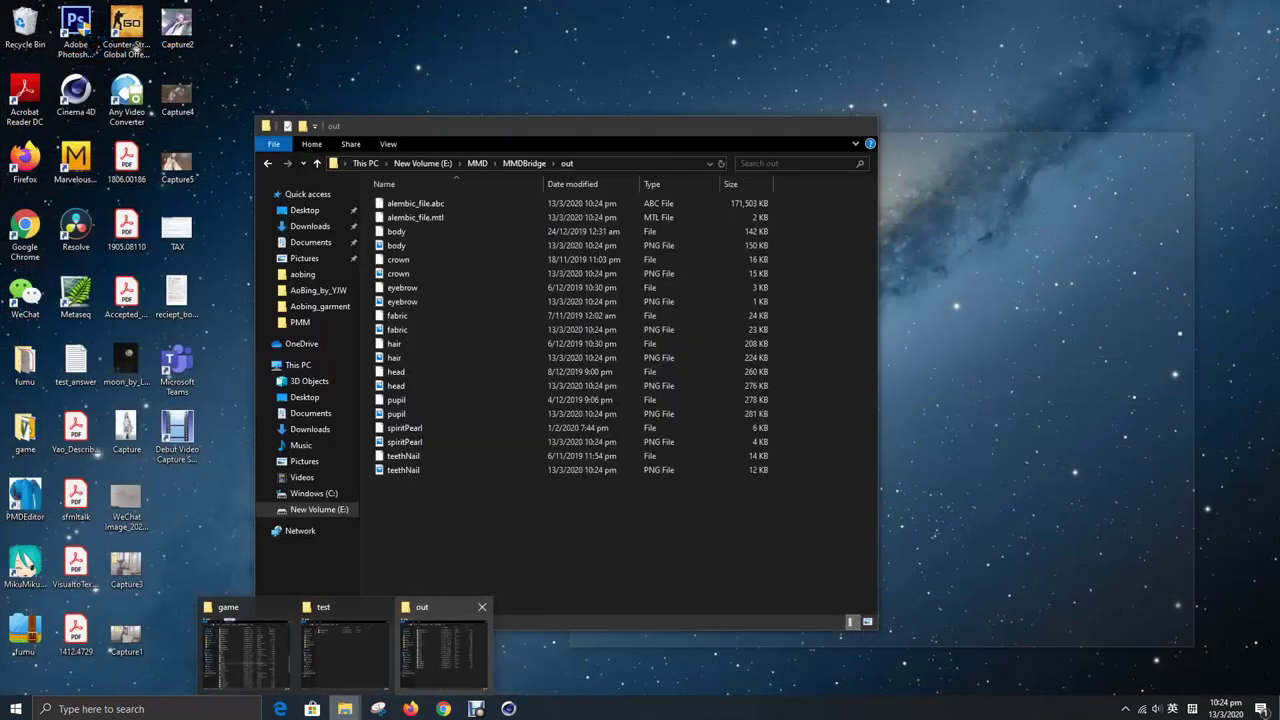
# - Drag alembic_file.abc from the out folder into Cinema 4D, then view the character from the front
pyautogui.click(428, 643)
pyautogui.click(415, 203)
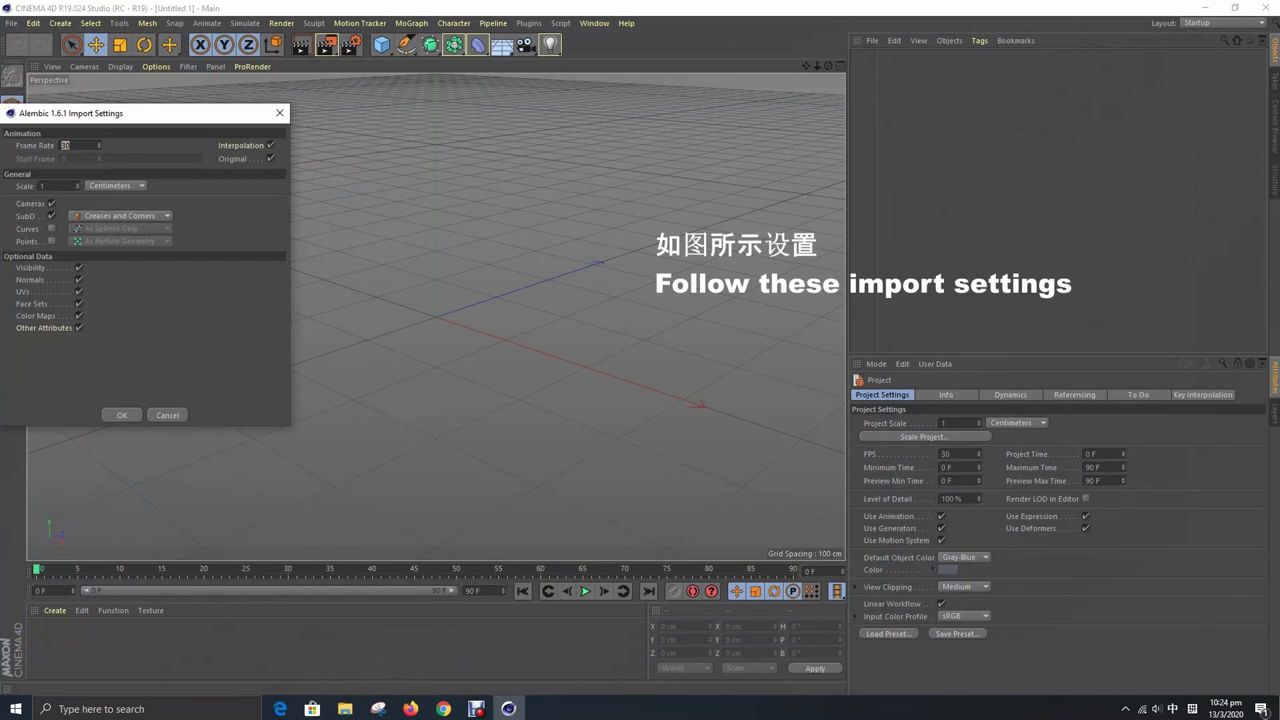
pyautogui.moveTo(139, 106); pyautogui.dragTo(501, 160)
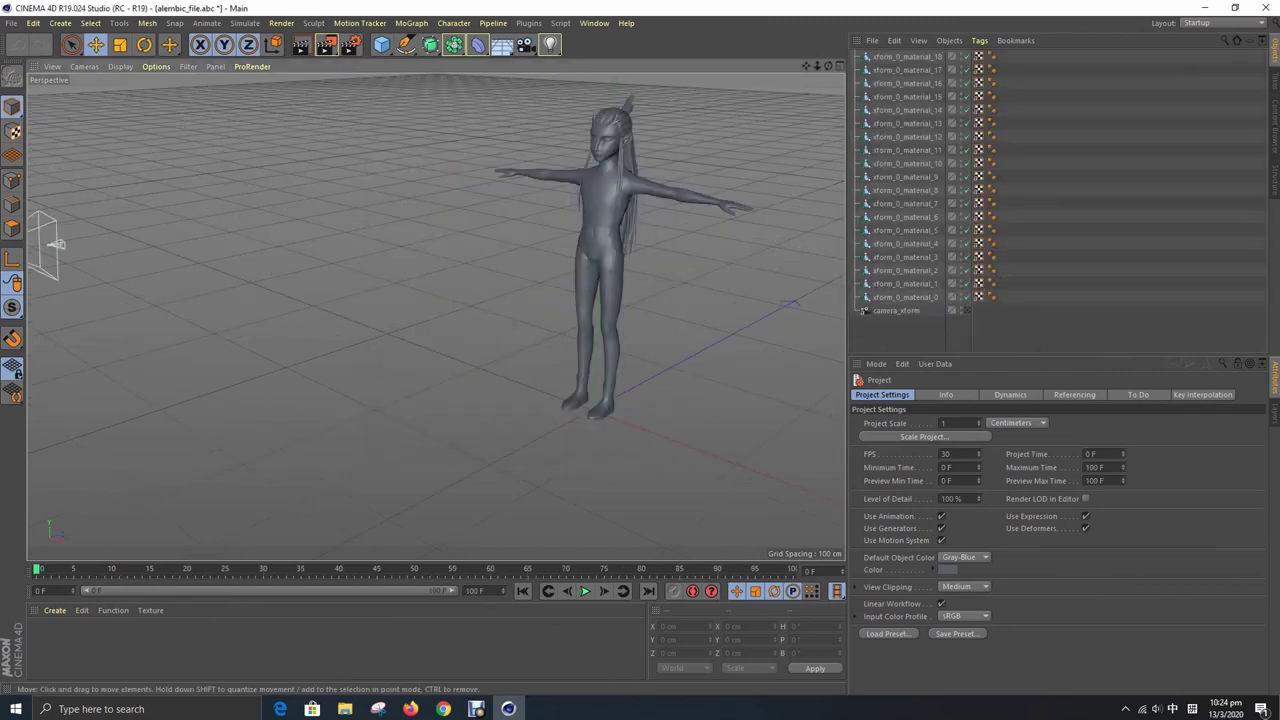
pyautogui.keyDown('alt'); pyautogui.moveTo(491, 297); pyautogui.dragTo(436, 317, button='middle'); pyautogui.keyUp('alt')
pyautogui.keyDown('alt'); pyautogui.moveTo(436, 317); pyautogui.dragTo(500, 310); pyautogui.keyUp('alt')
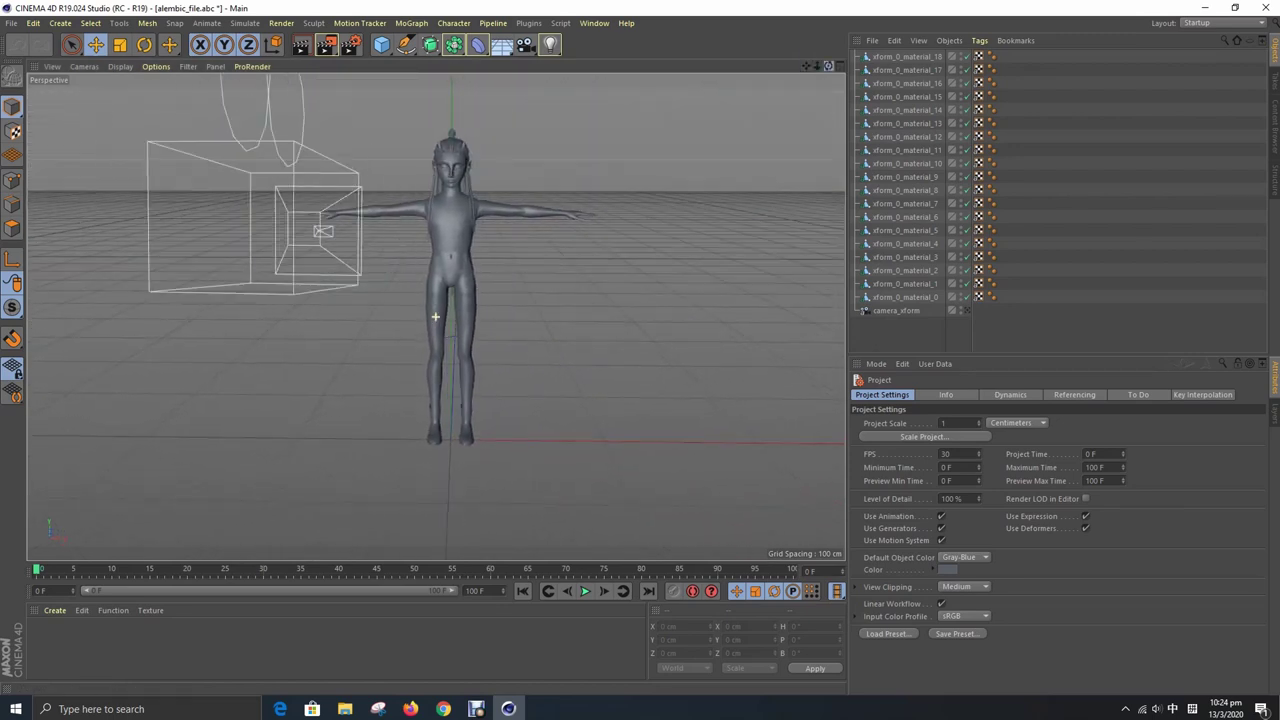
# - Delete the imported camera_xform and the xform_0_material_14 hair piece, restoring the accidentally deleted head
pyautogui.click(896, 311)
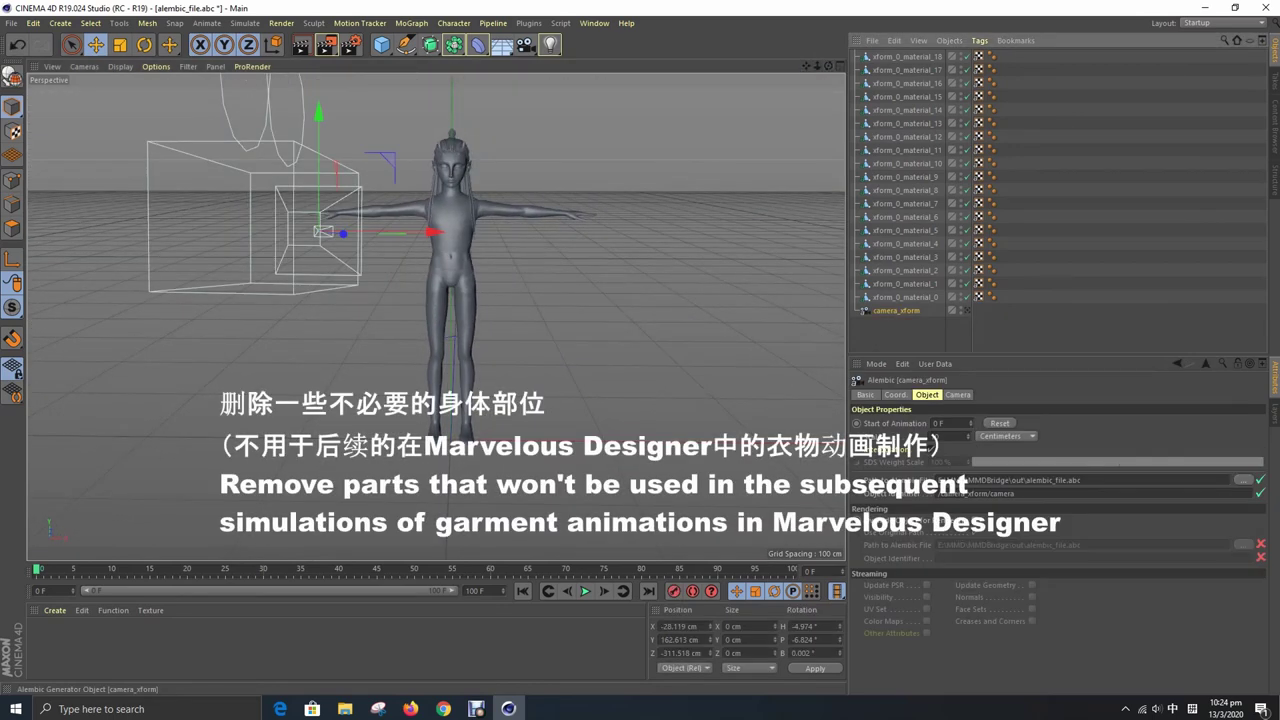
pyautogui.press('Delete')
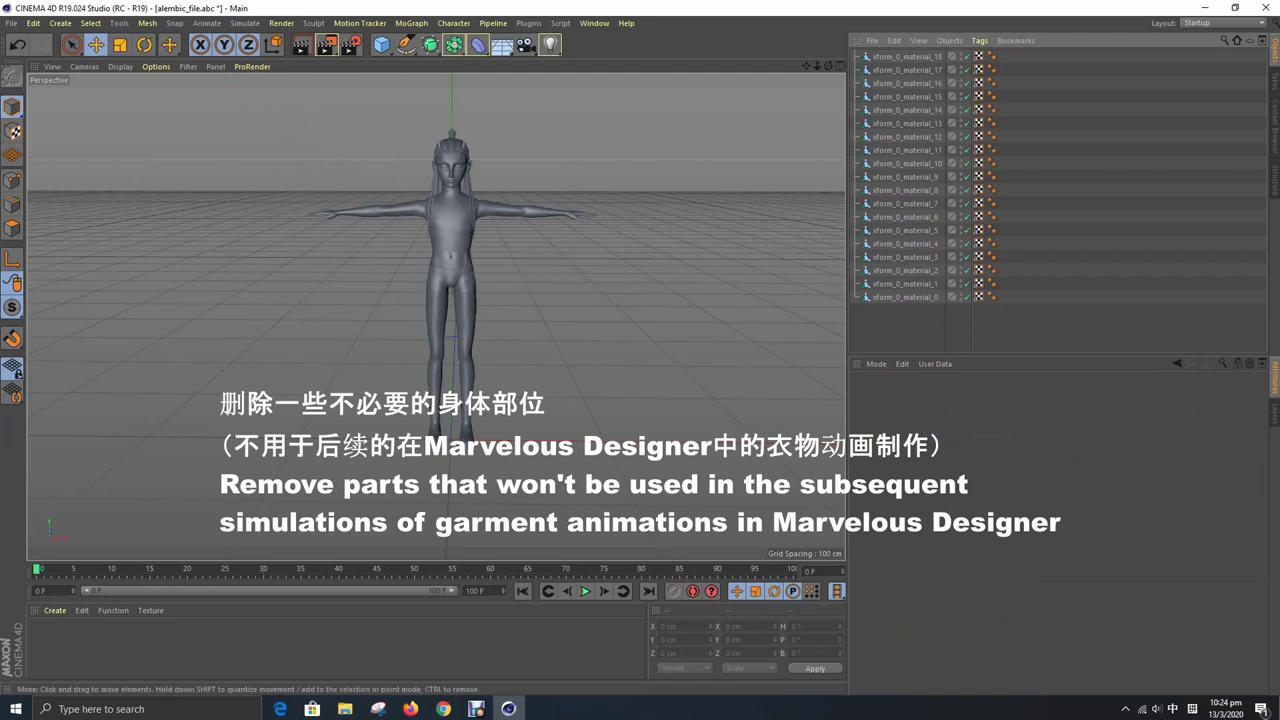
pyautogui.keyDown('alt'); pyautogui.moveTo(480, 317); pyautogui.dragTo(436, 317); pyautogui.keyUp('alt')
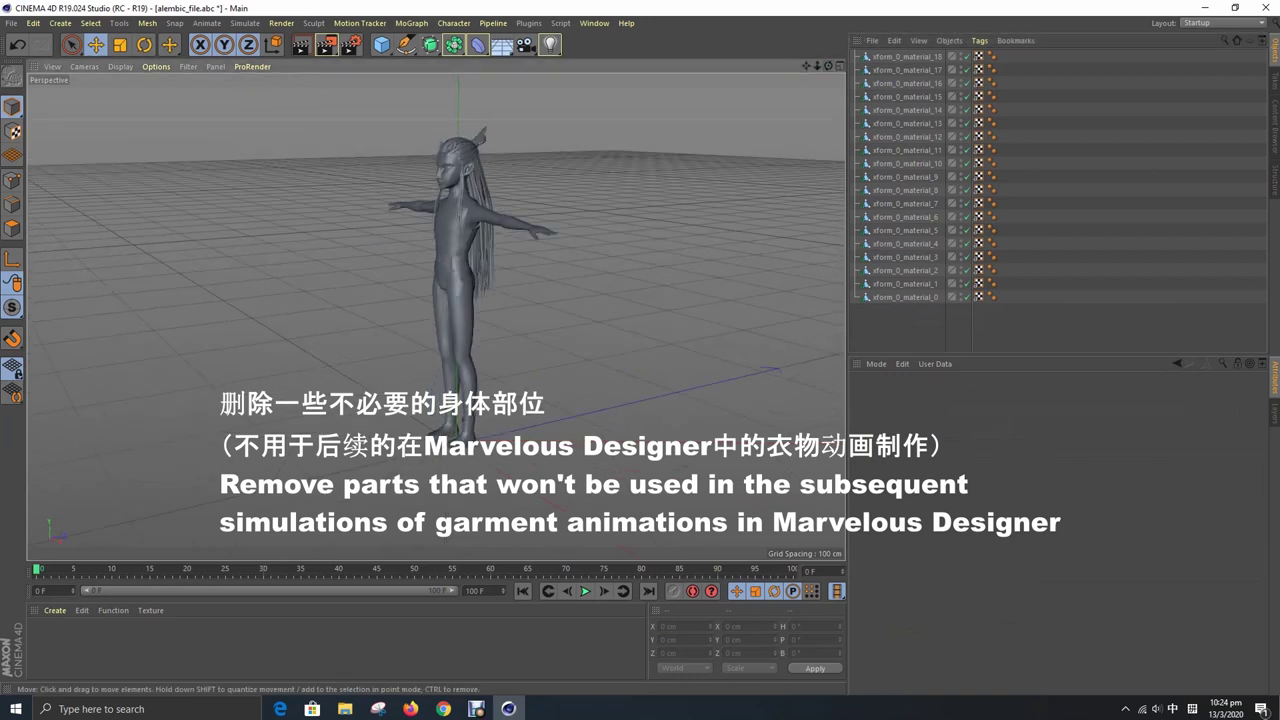
pyautogui.click(435, 317)
pyautogui.press('Delete')
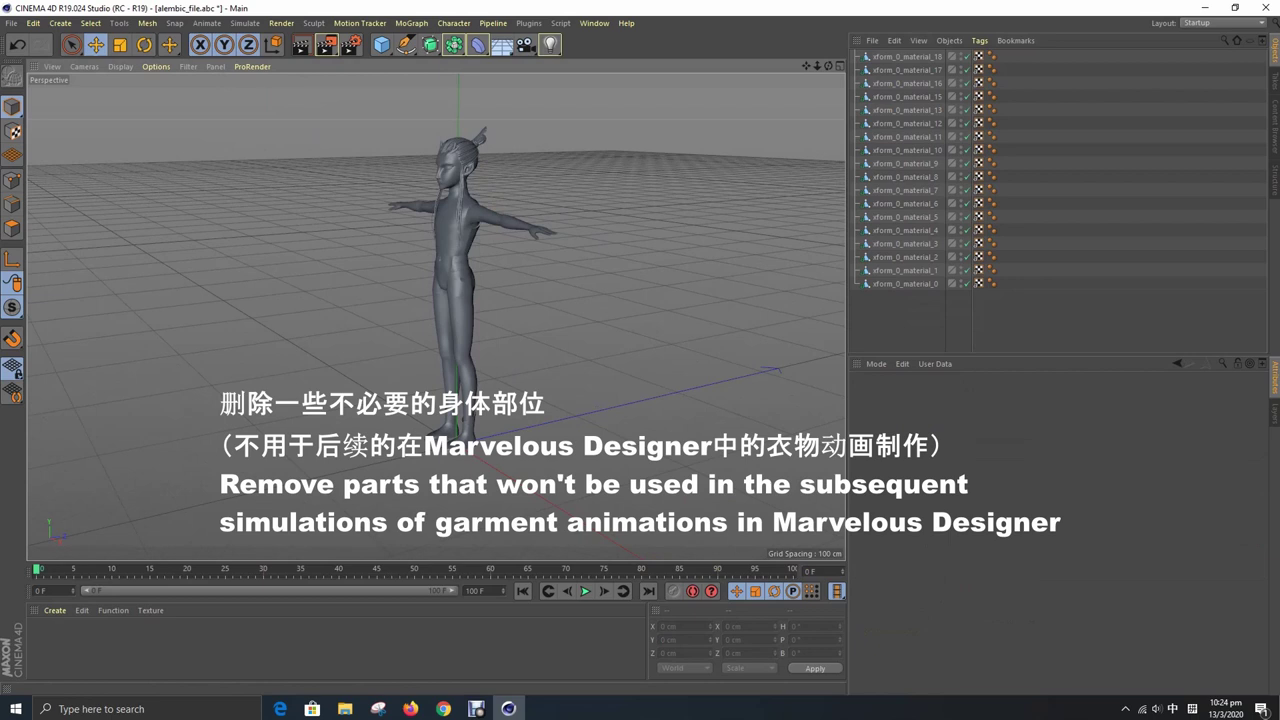
pyautogui.keyDown('alt'); pyautogui.moveTo(390, 317); pyautogui.dragTo(435, 317); pyautogui.keyUp('alt')
pyautogui.click(457, 150)
pyautogui.press('Delete')
pyautogui.hotkey('ctrl', 'z')
pyautogui.hotkey('ctrl', 'z')
# - Delete the xform_0_material_15 long hair strands and another hair piece, then select all character parts
pyautogui.click(436, 230)
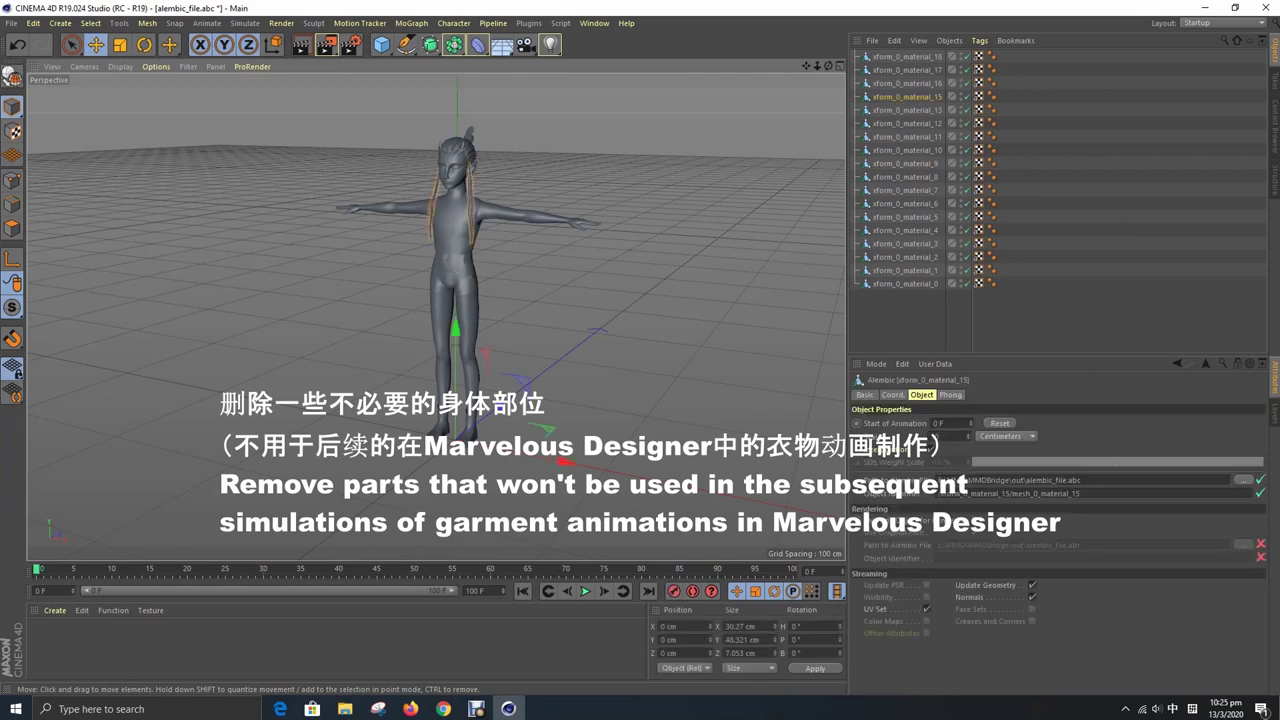
pyautogui.press('Delete')
pyautogui.scroll(5, 458, 140)
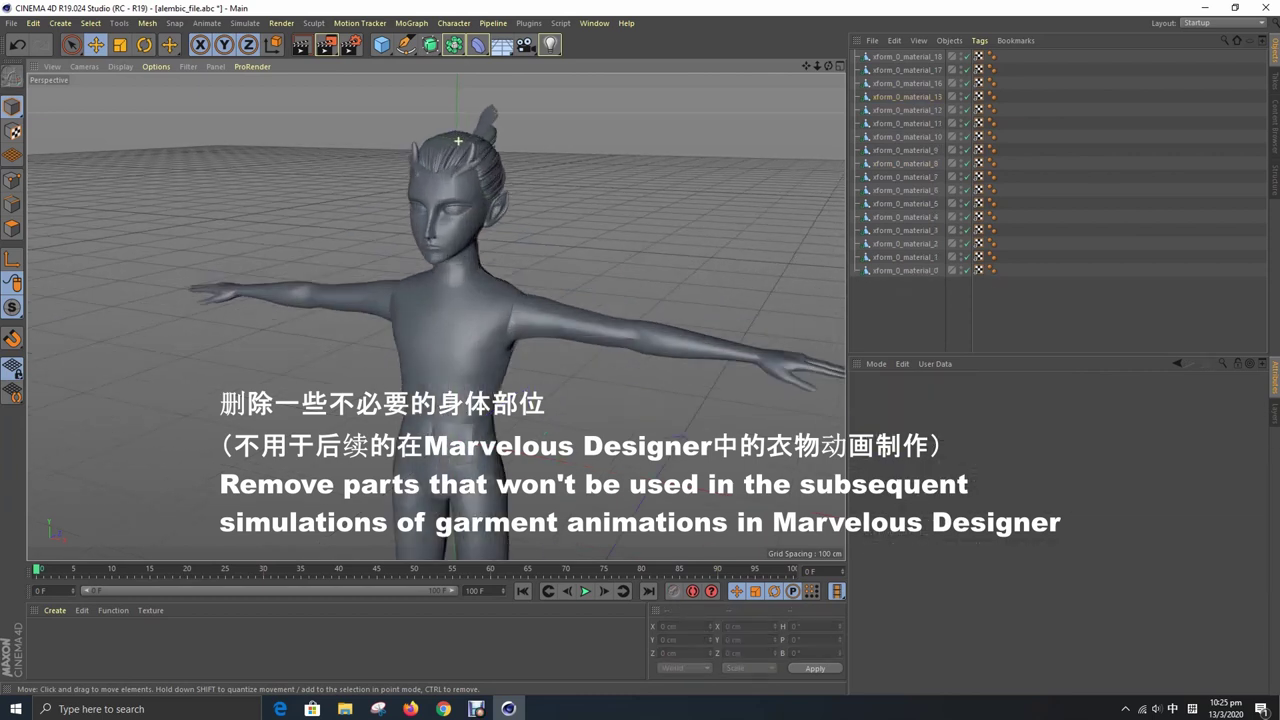
pyautogui.click(487, 125)
pyautogui.press('Delete')
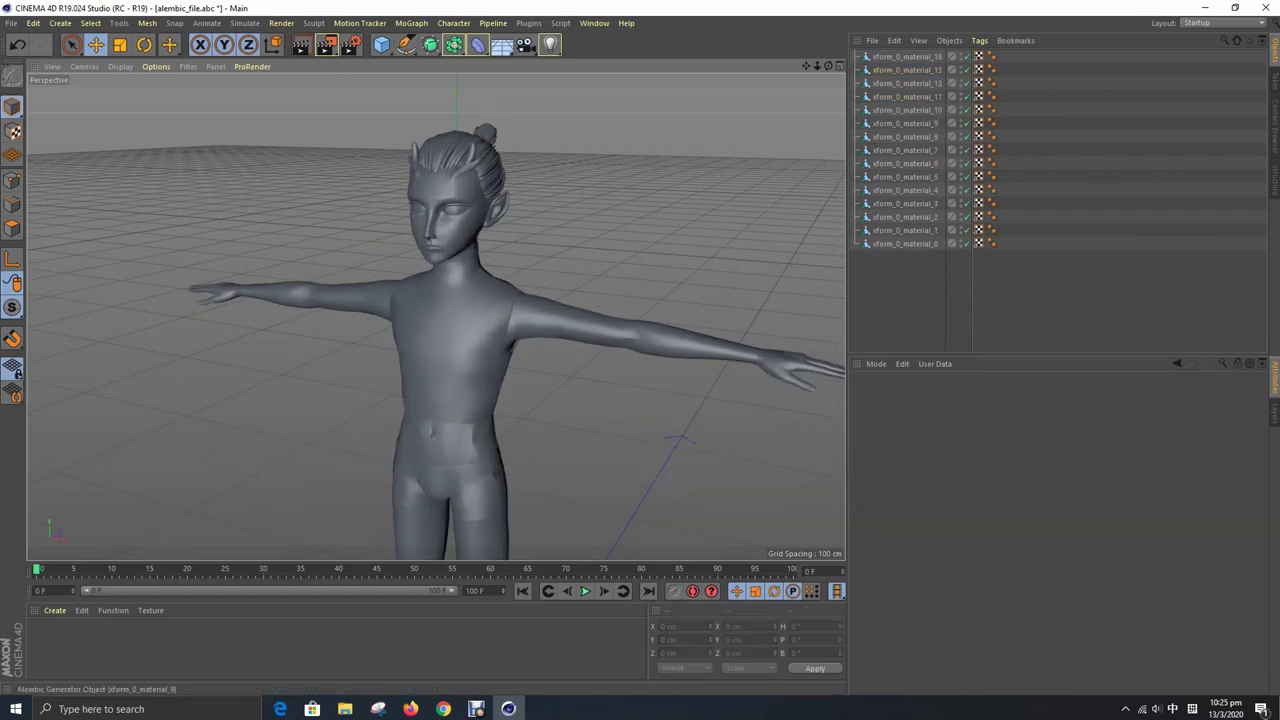
pyautogui.keyDown('alt'); pyautogui.moveTo(420, 316); pyautogui.dragTo(435, 316); pyautogui.keyUp('alt')
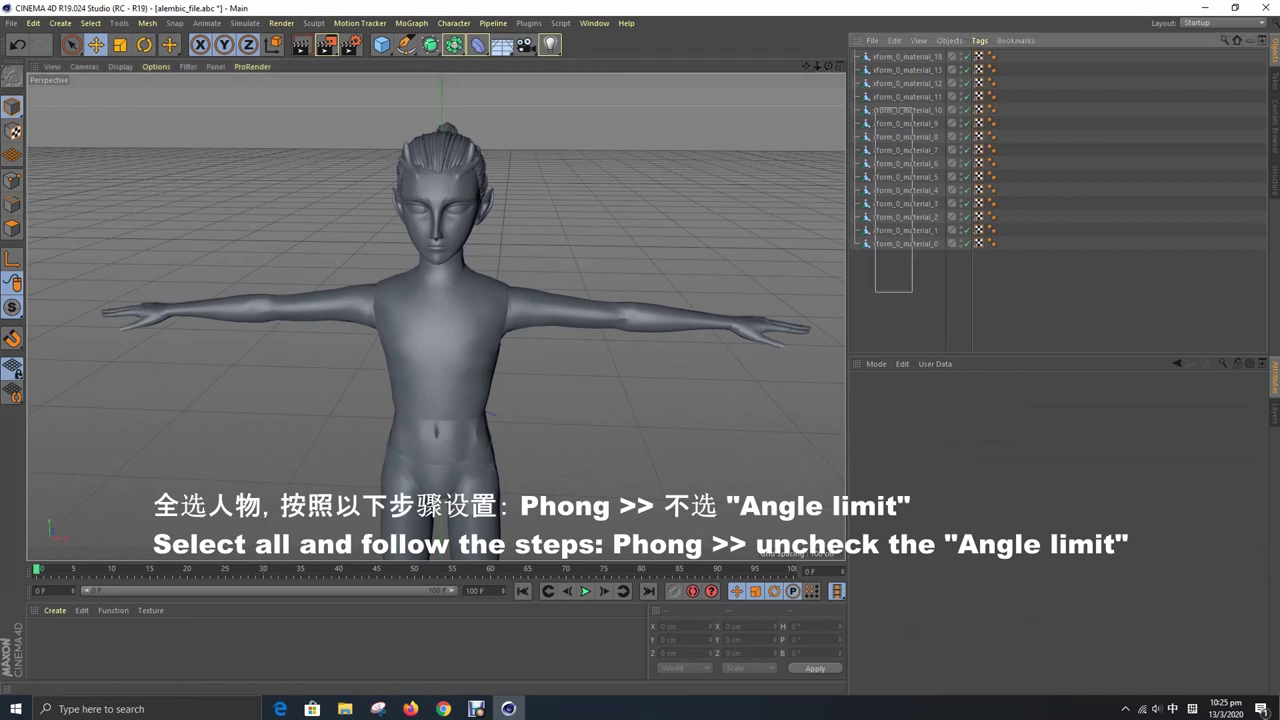
pyautogui.hotkey('ctrl', 'a')
# - Turn off the Phong Angle Limit for all character parts, then deselect them
pyautogui.click(950, 394)
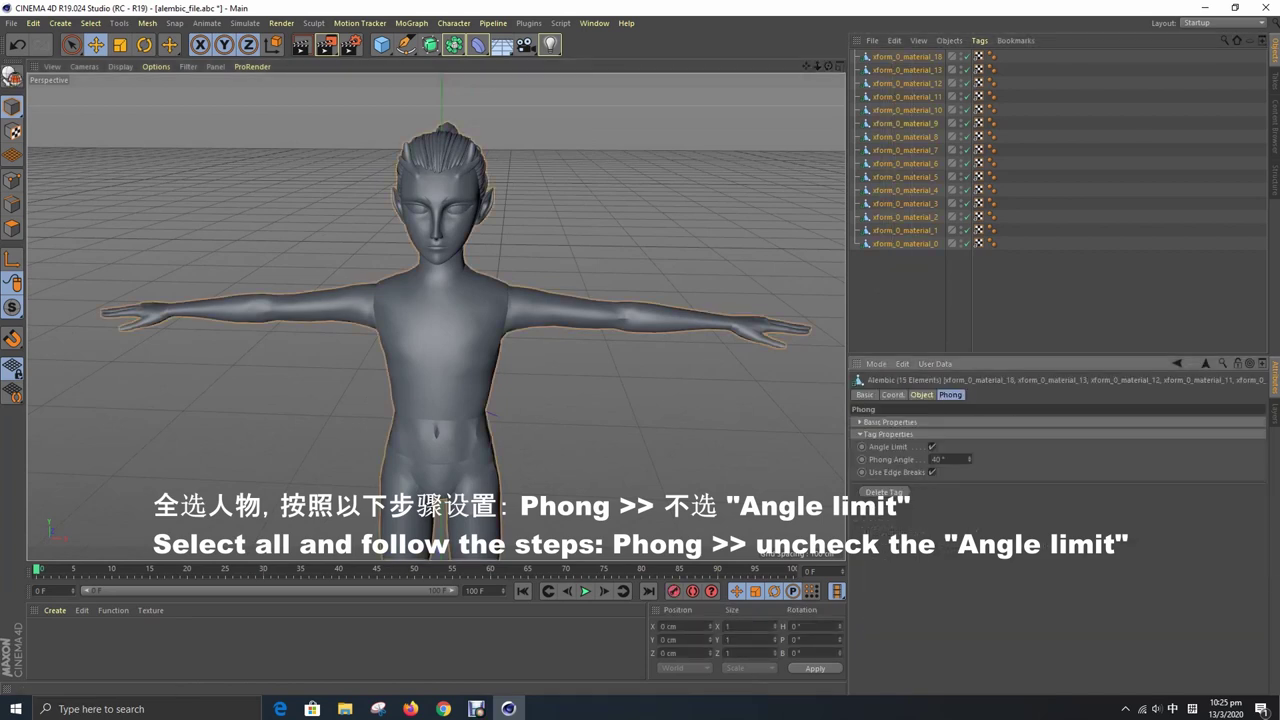
pyautogui.click(932, 447)
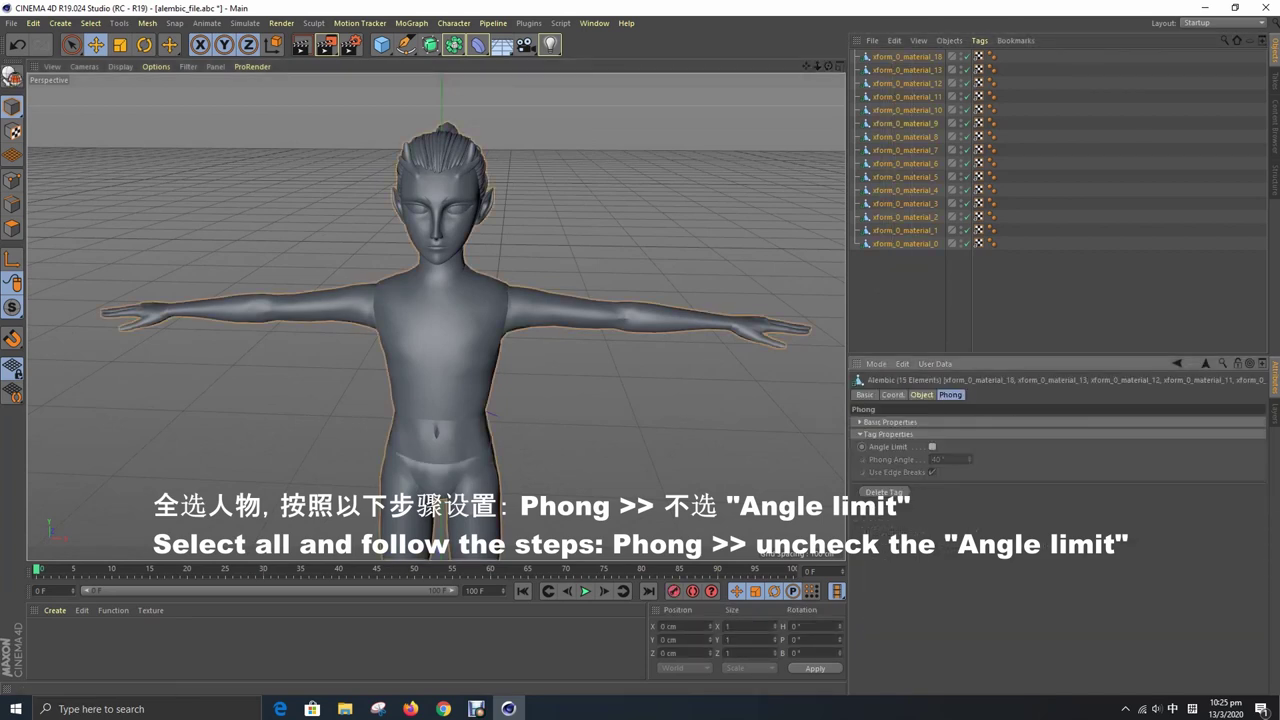
pyautogui.hotkey('ctrl', 'shift', 'a')
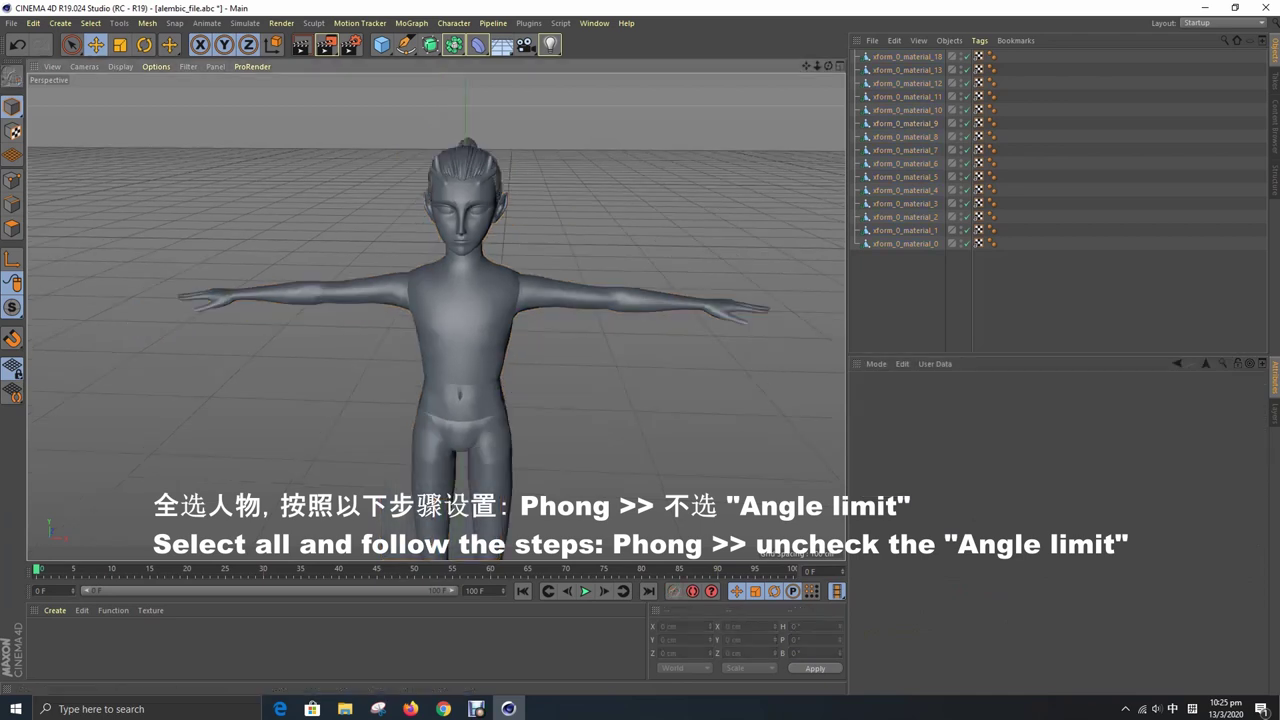
# - Play the animation preview and return to frame 0
pyautogui.press('F8')
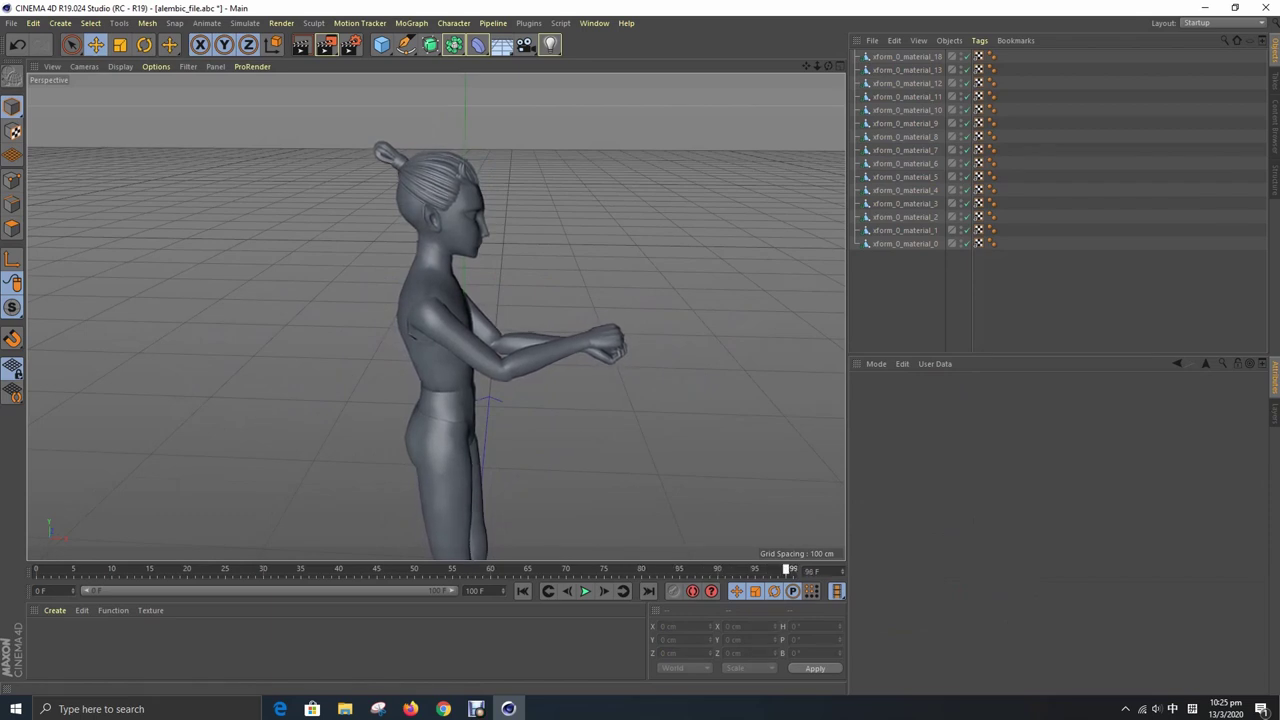
pyautogui.hotkey('shift', 'f')
pyautogui.click(11, 22)
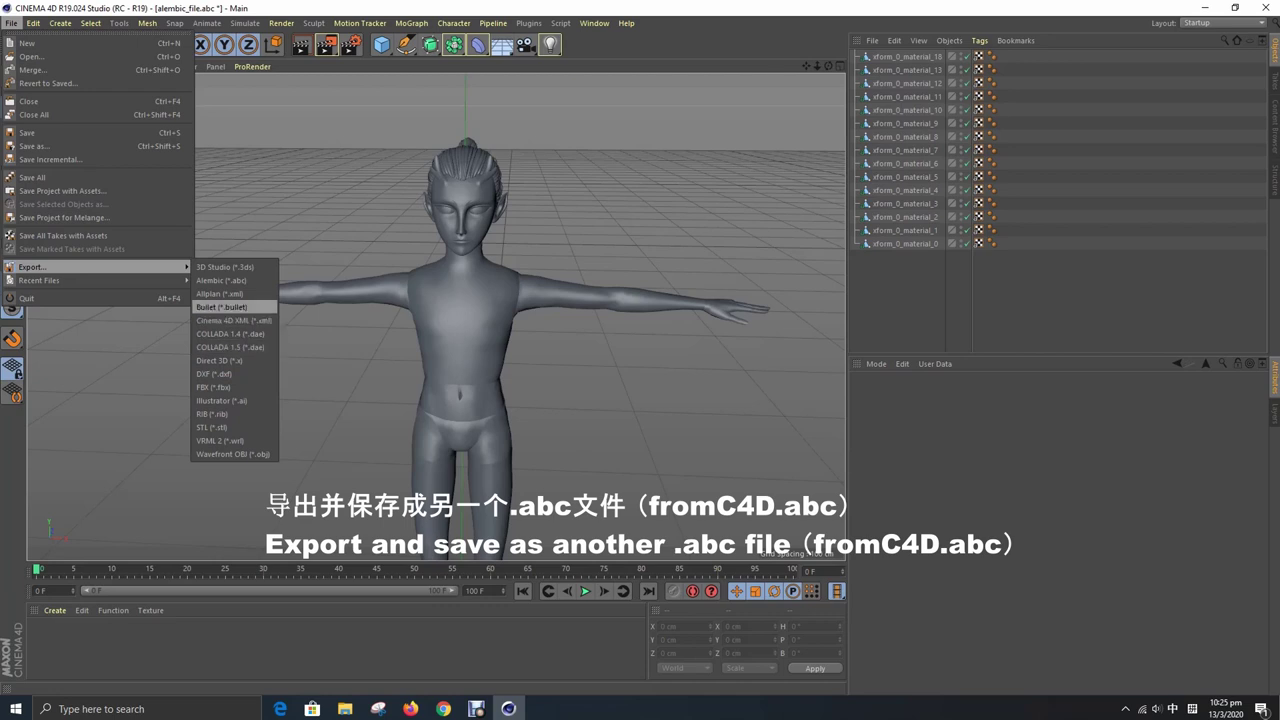
# - Export as Alembic to the MMD\test\programs folder with the file name fromC4D
pyautogui.click(225, 280)
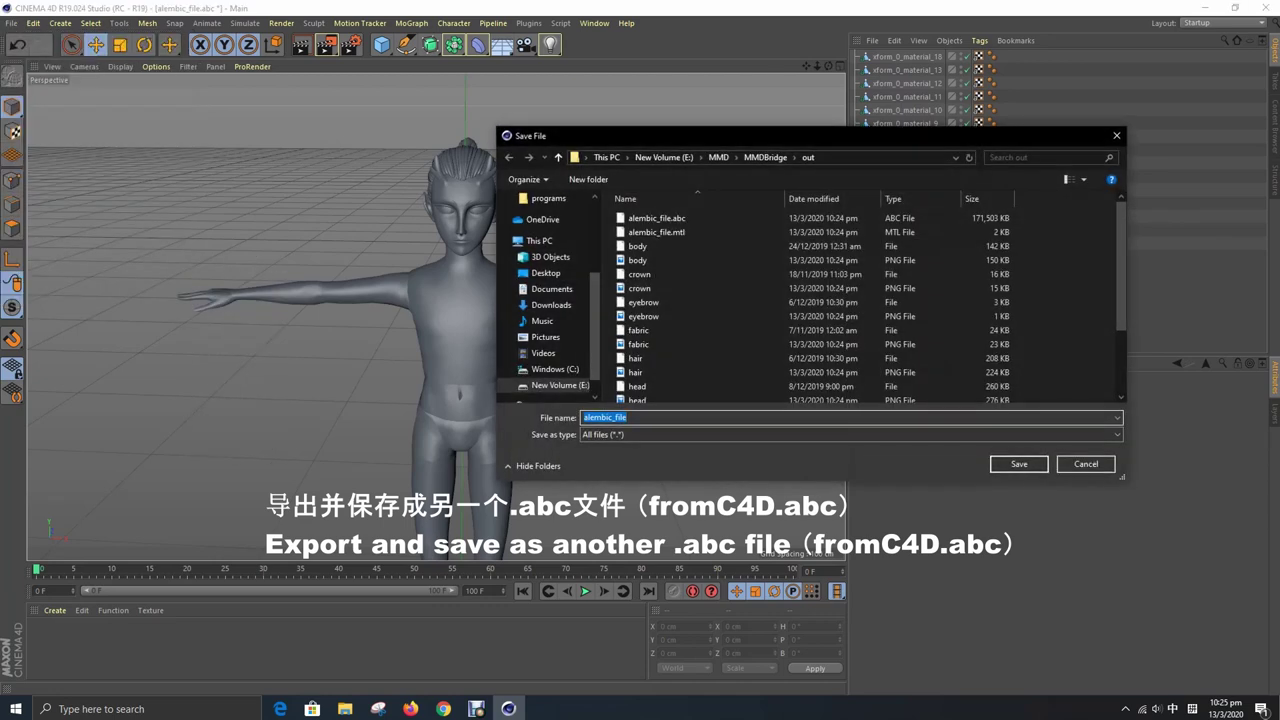
pyautogui.click(718, 157)
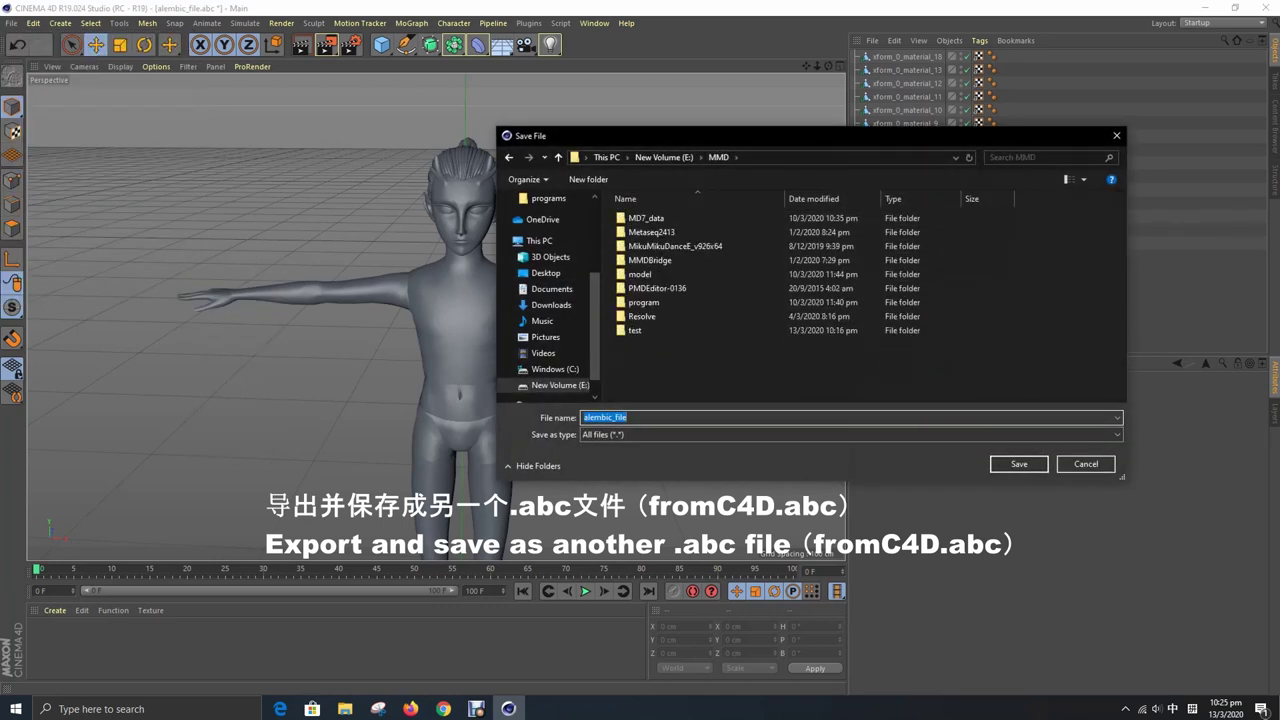
pyautogui.doubleClick(650, 329)
pyautogui.doubleClick(645, 232)
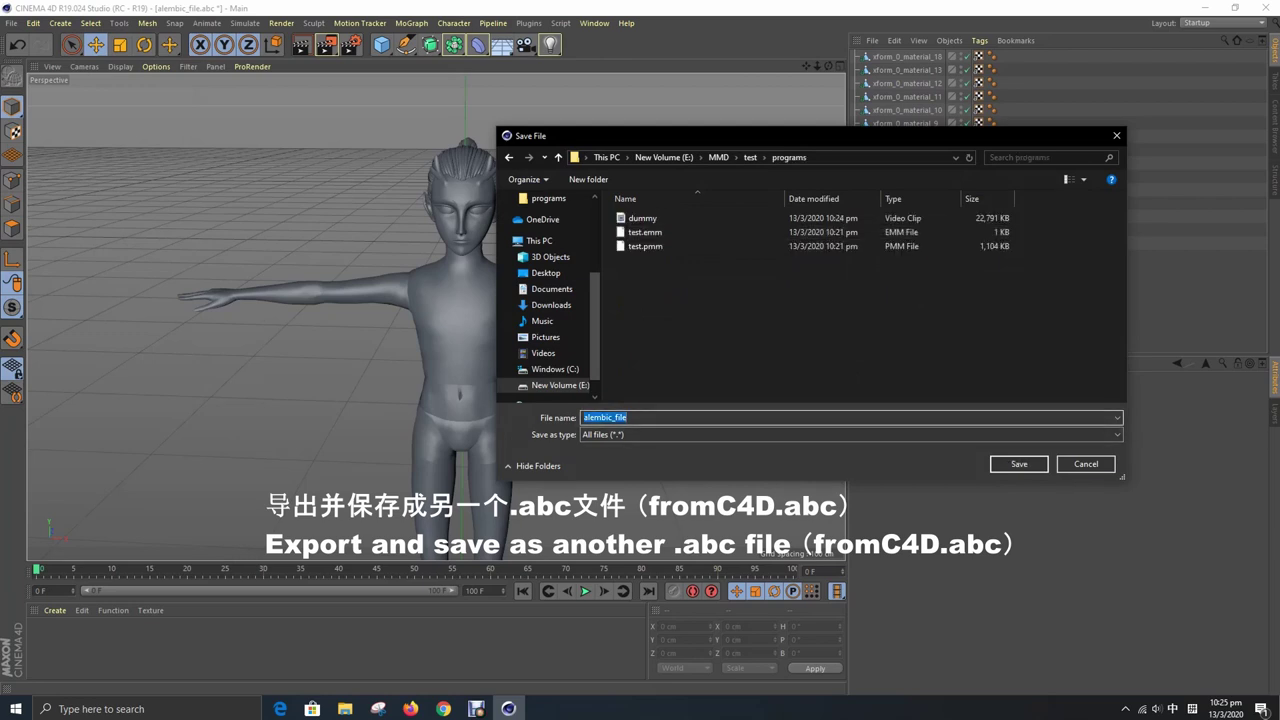
pyautogui.write('from')
pyautogui.press('Return')
# - Set the Alembic End Frame, export the file, and quit Cinema 4D without saving
pyautogui.click(1019, 464)
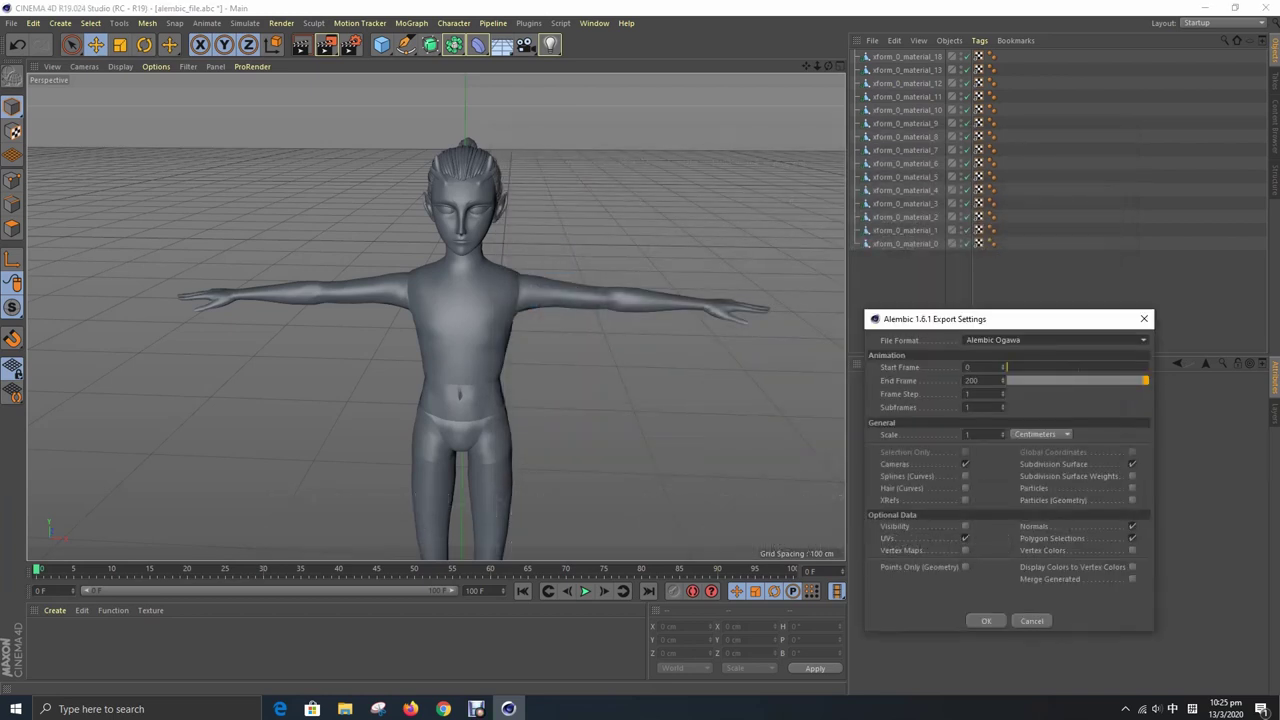
pyautogui.doubleClick(971, 380)
pyautogui.write('100')
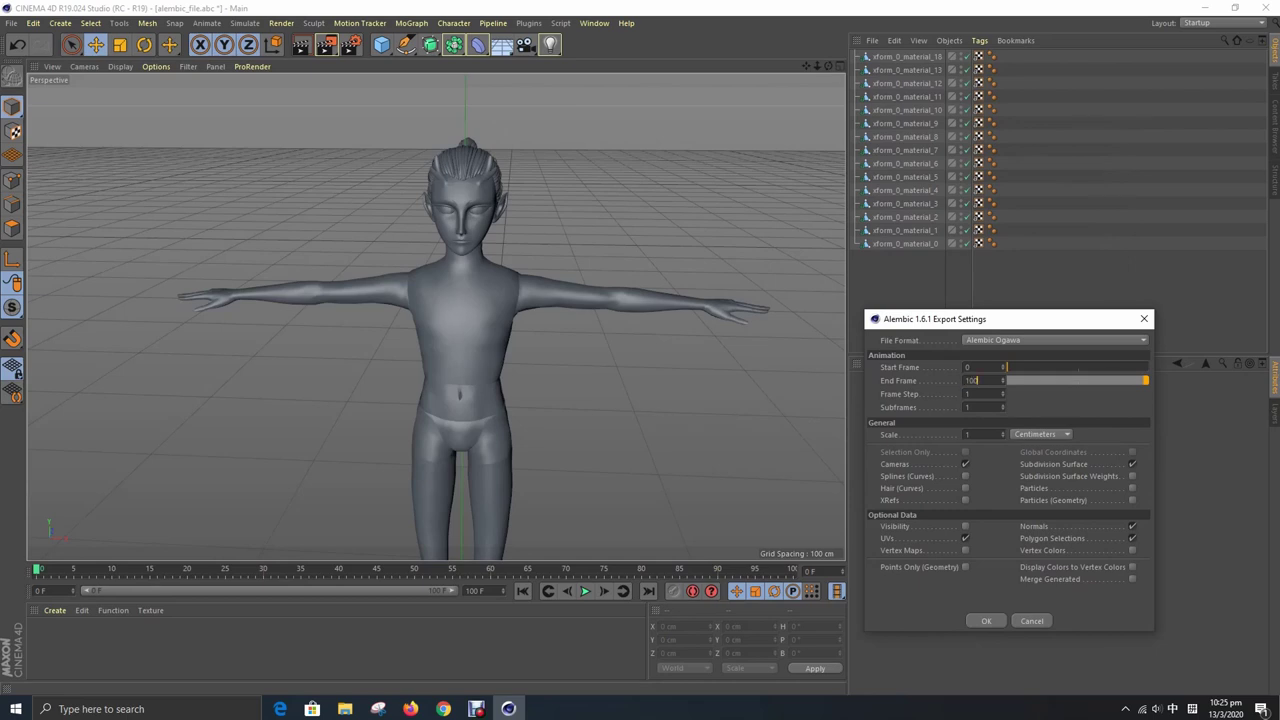
pyautogui.press('Return')
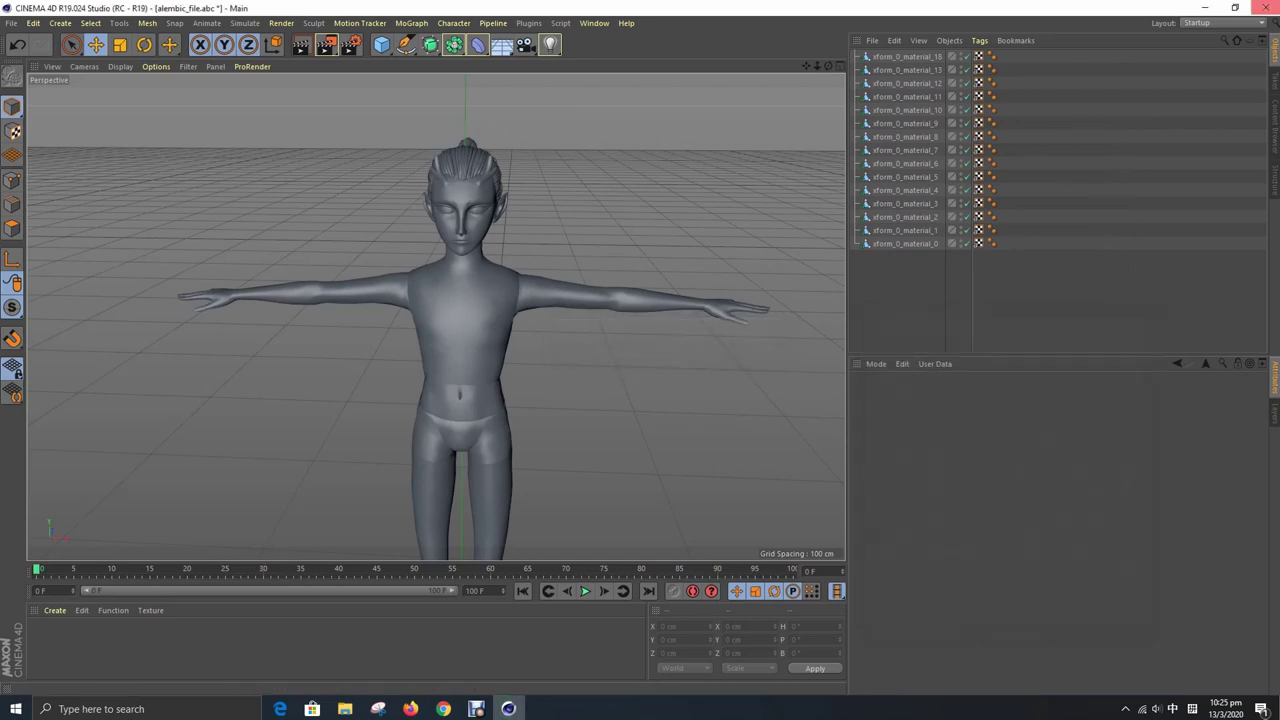
pyautogui.click(1262, 7)
pyautogui.press('n')
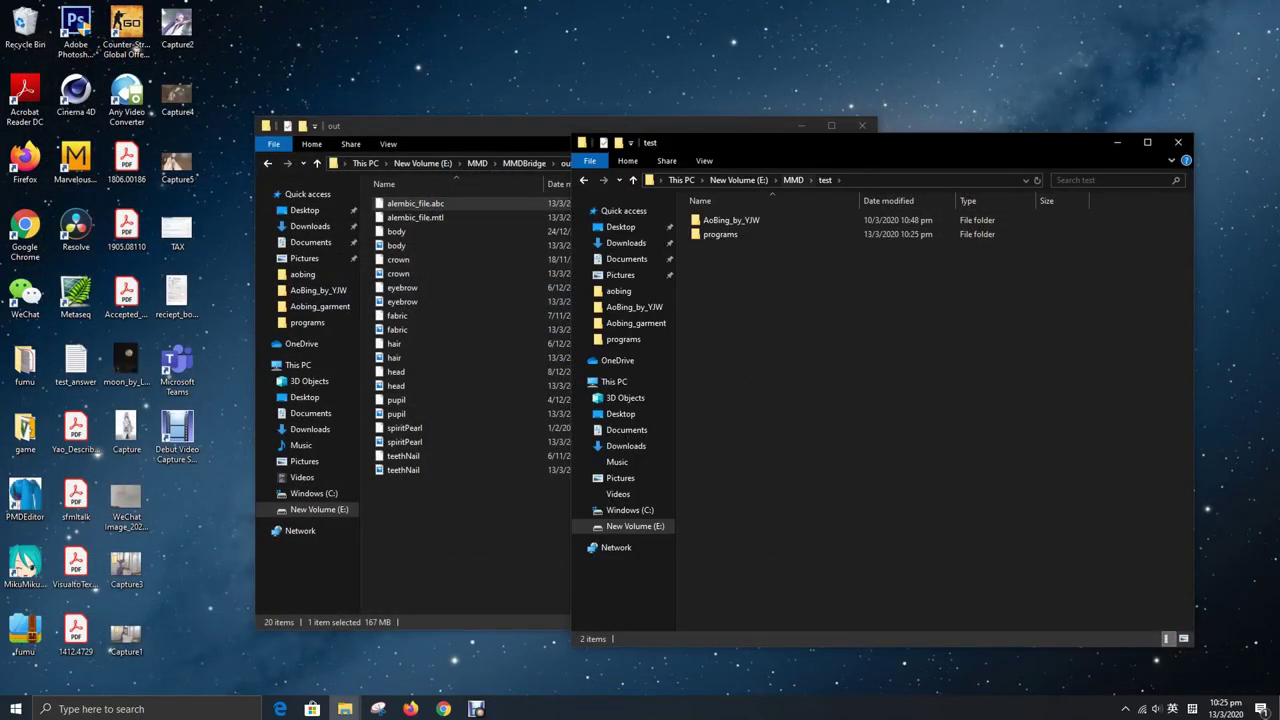
# - Open the programs folder and select fromC4D.abc to confirm the export
pyautogui.doubleClick(720, 234)
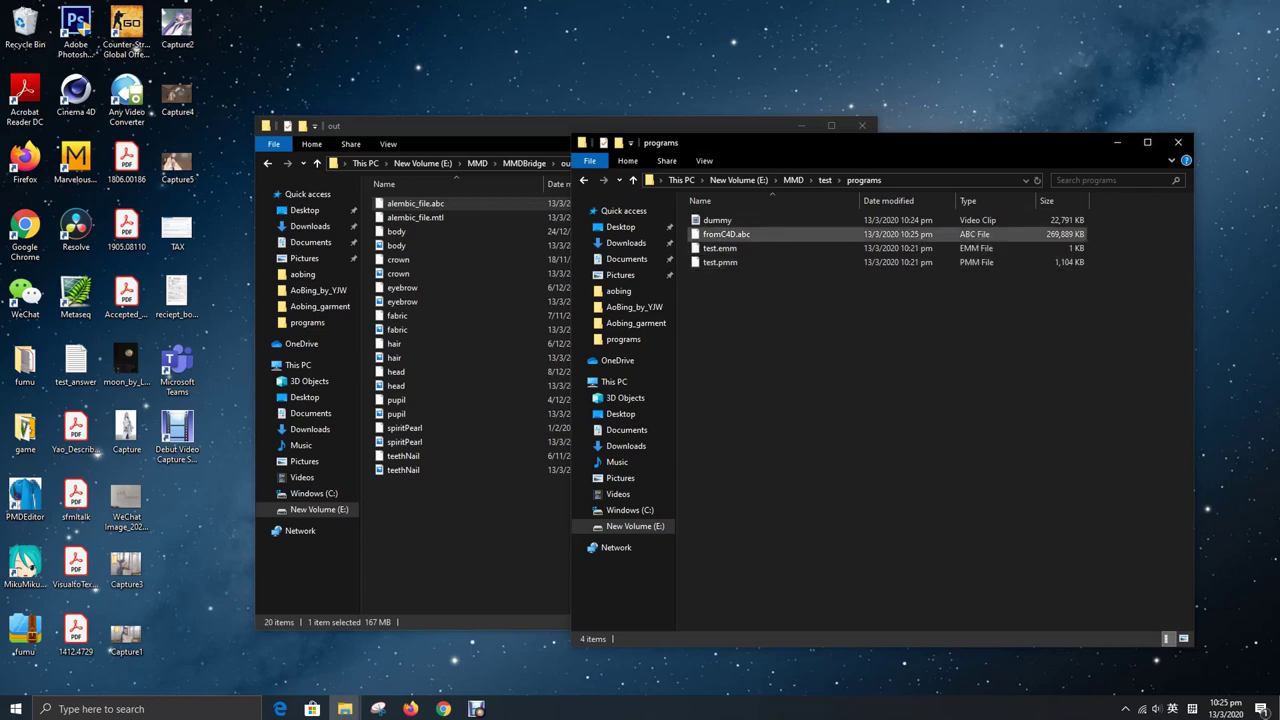
pyautogui.click(726, 234)
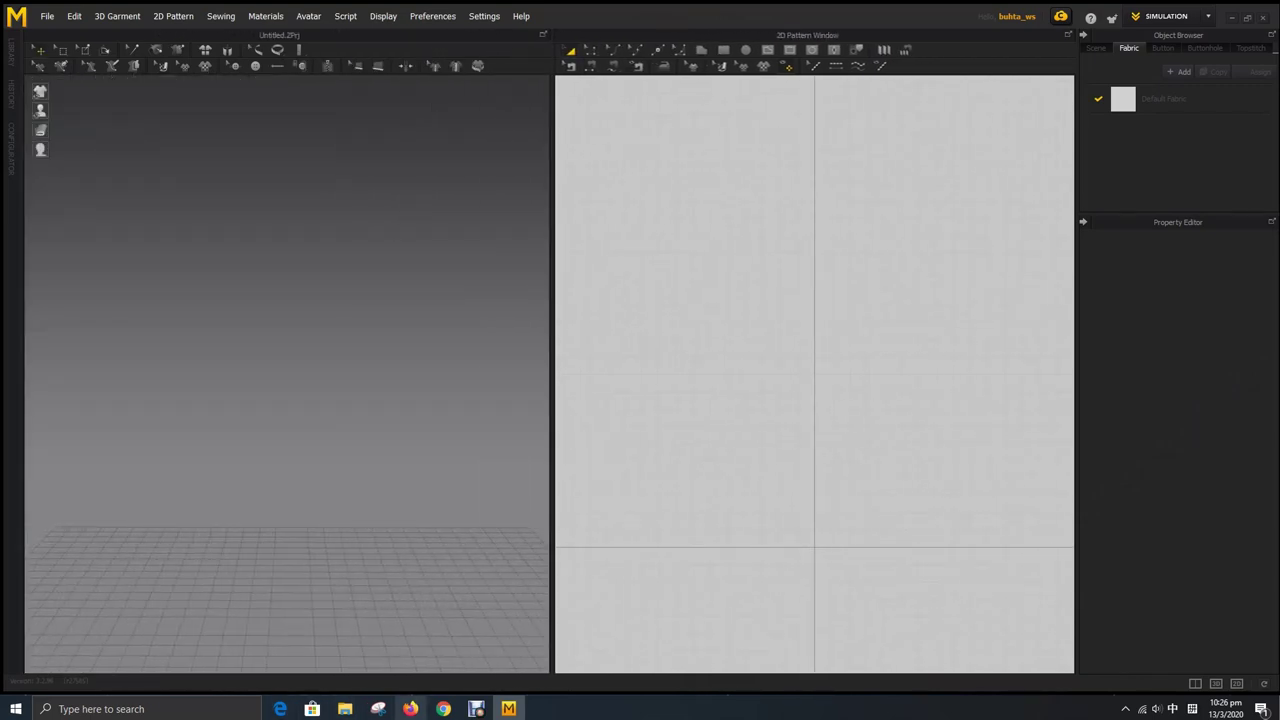
# - Close Firefox and switch to the AoBing_garment_by_YJW folder window
pyautogui.rightClick(410, 708)
pyautogui.click(377, 681)
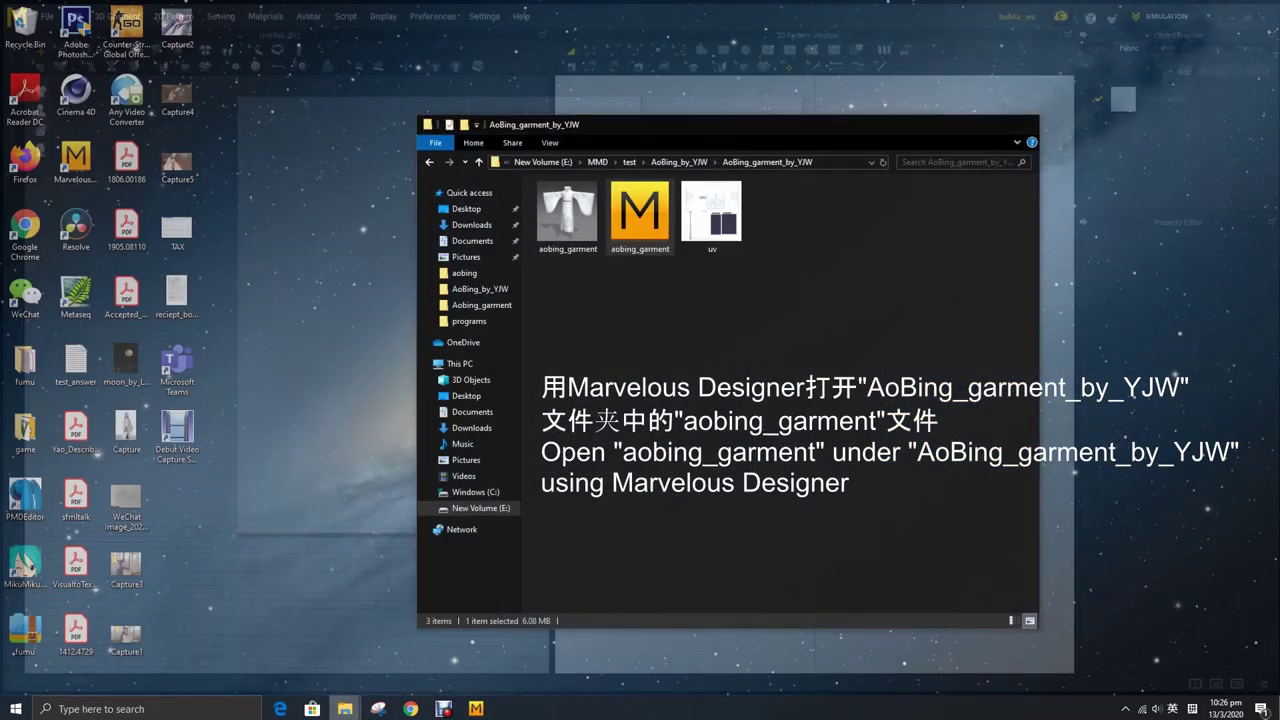
pyautogui.click(345, 650)
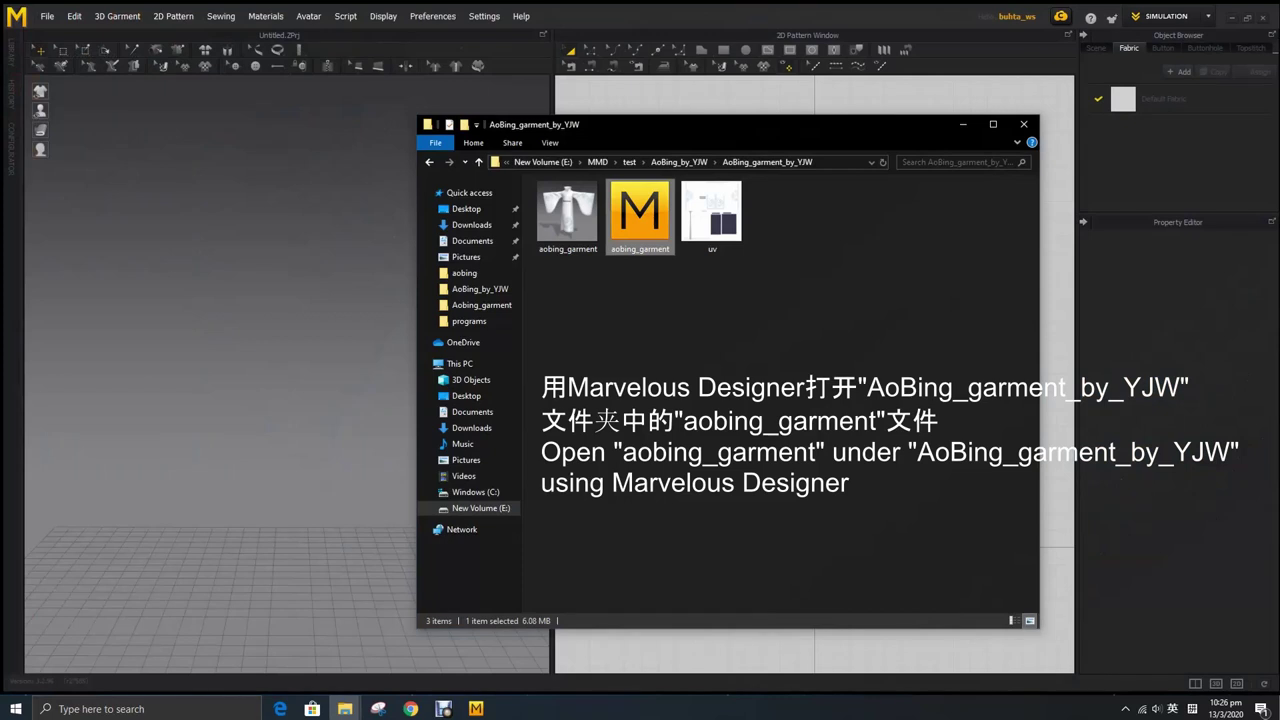
# - Open the aobing_garment project in Marvelous Designer and choose fromC4D.abc for Alembic import
pyautogui.moveTo(627, 121); pyautogui.dragTo(764, 115)
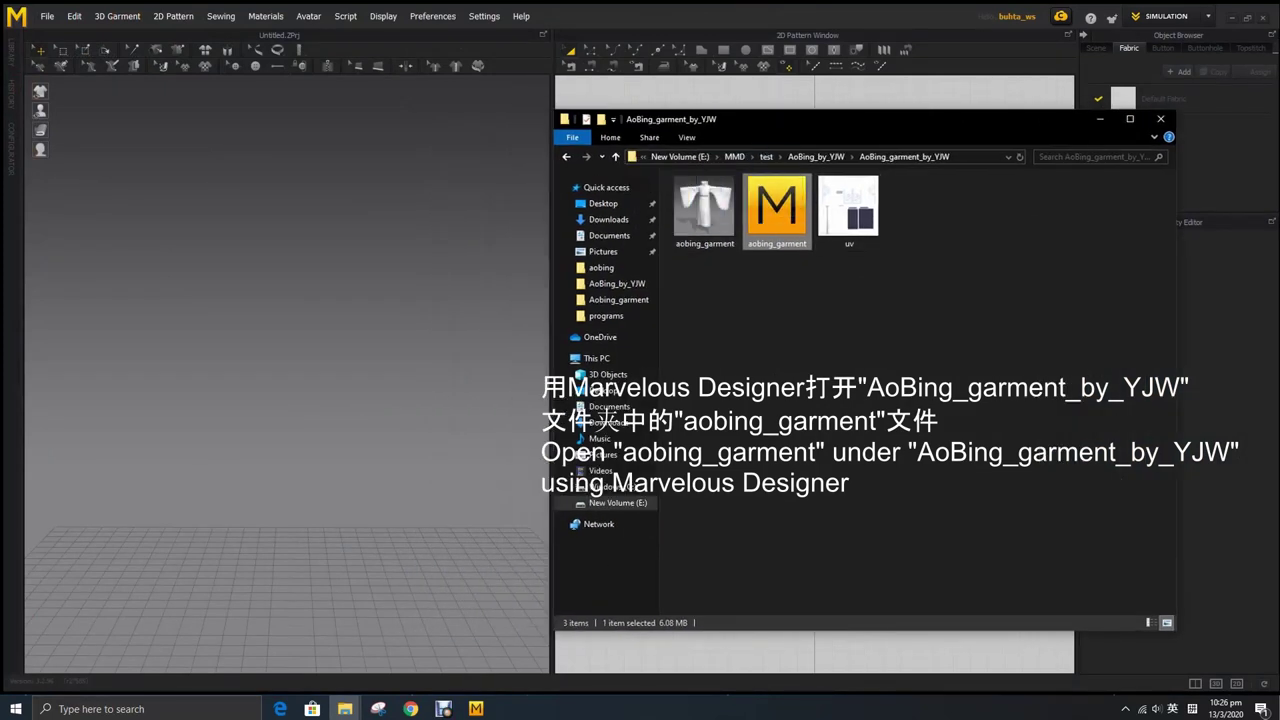
pyautogui.doubleClick(777, 207)
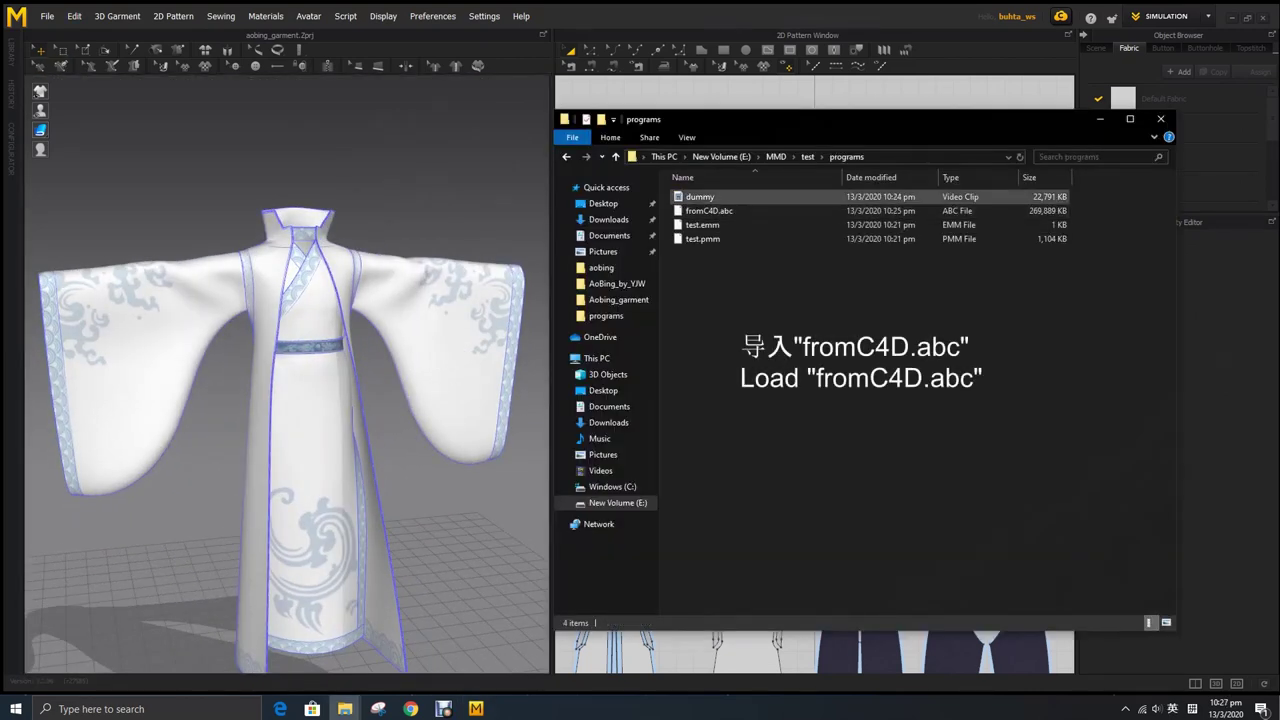
pyautogui.click(709, 211)
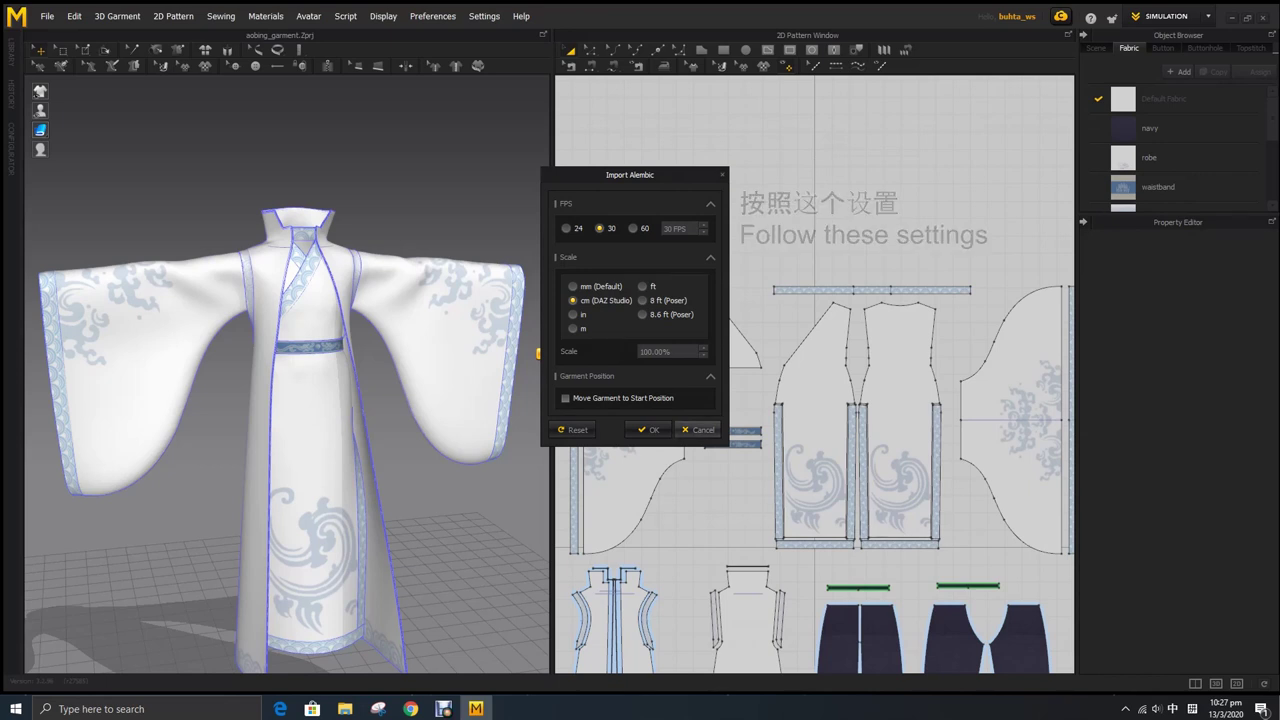
# - Confirm the 30 FPS, cm-scale Alembic import, close the avatar arrangement editor, and view side-on
pyautogui.click(648, 429)
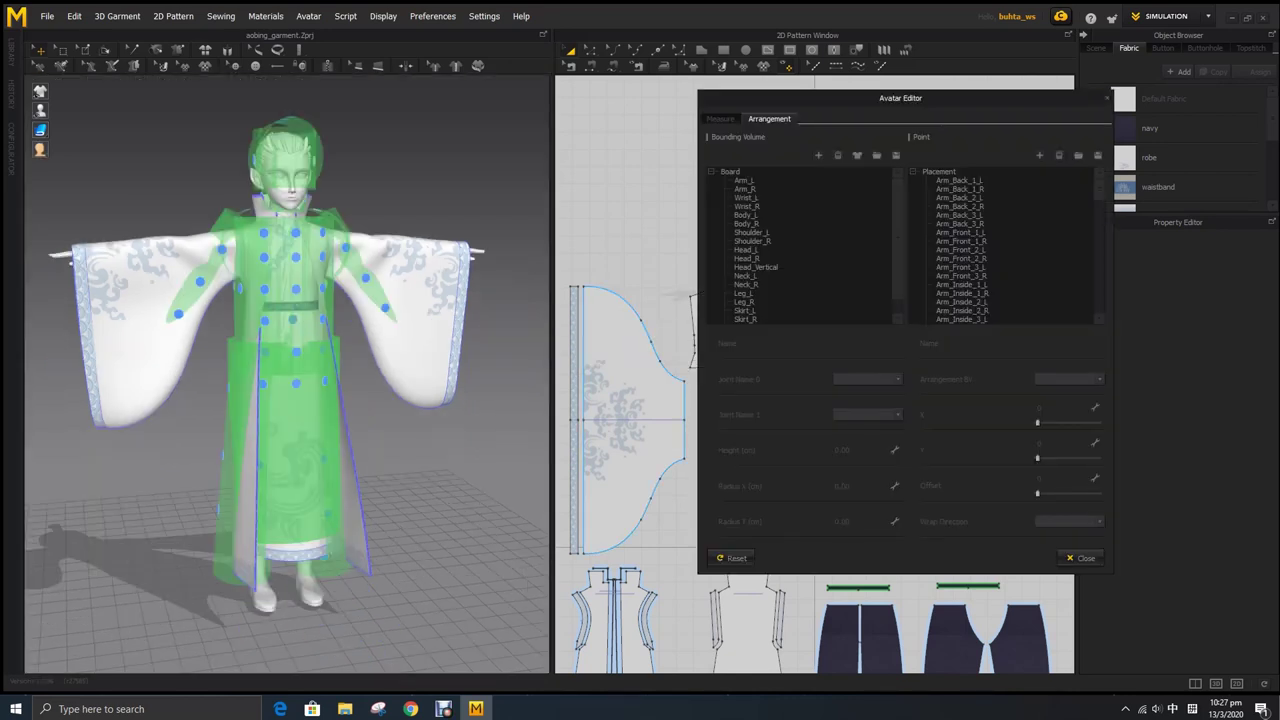
pyautogui.moveTo(900, 98); pyautogui.dragTo(589, 110)
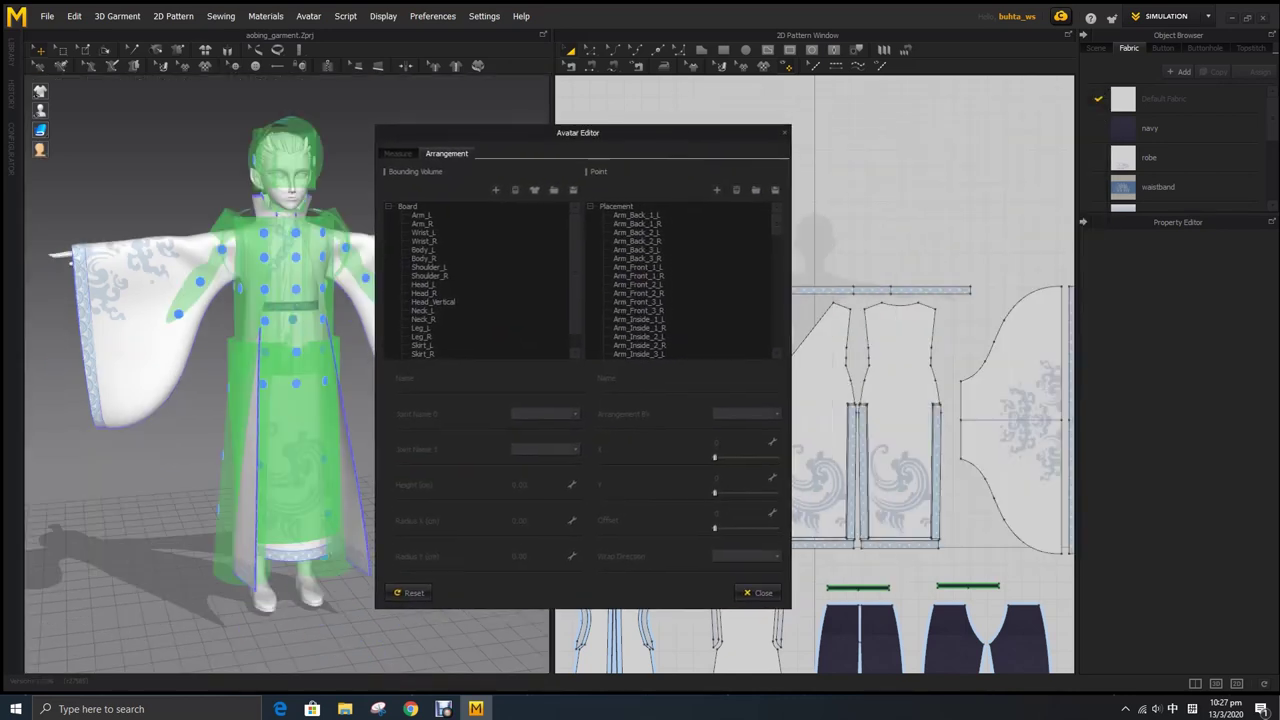
pyautogui.press('Escape')
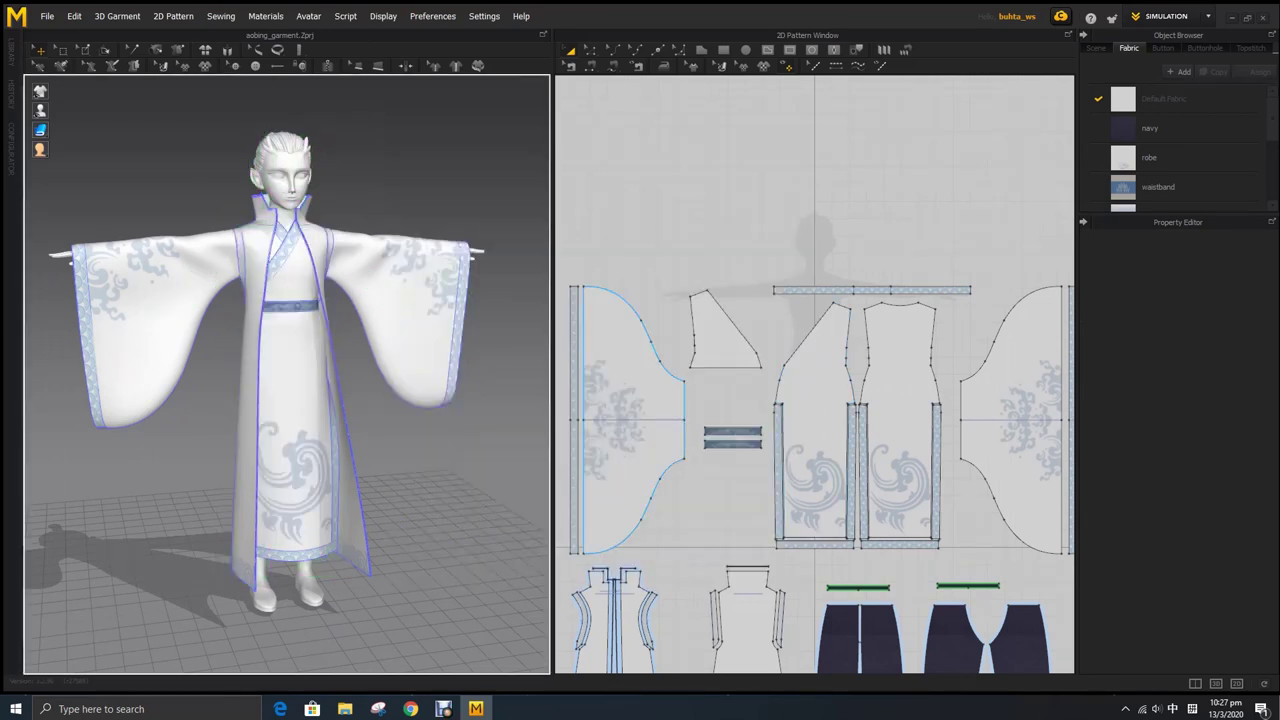
pyautogui.press('4')
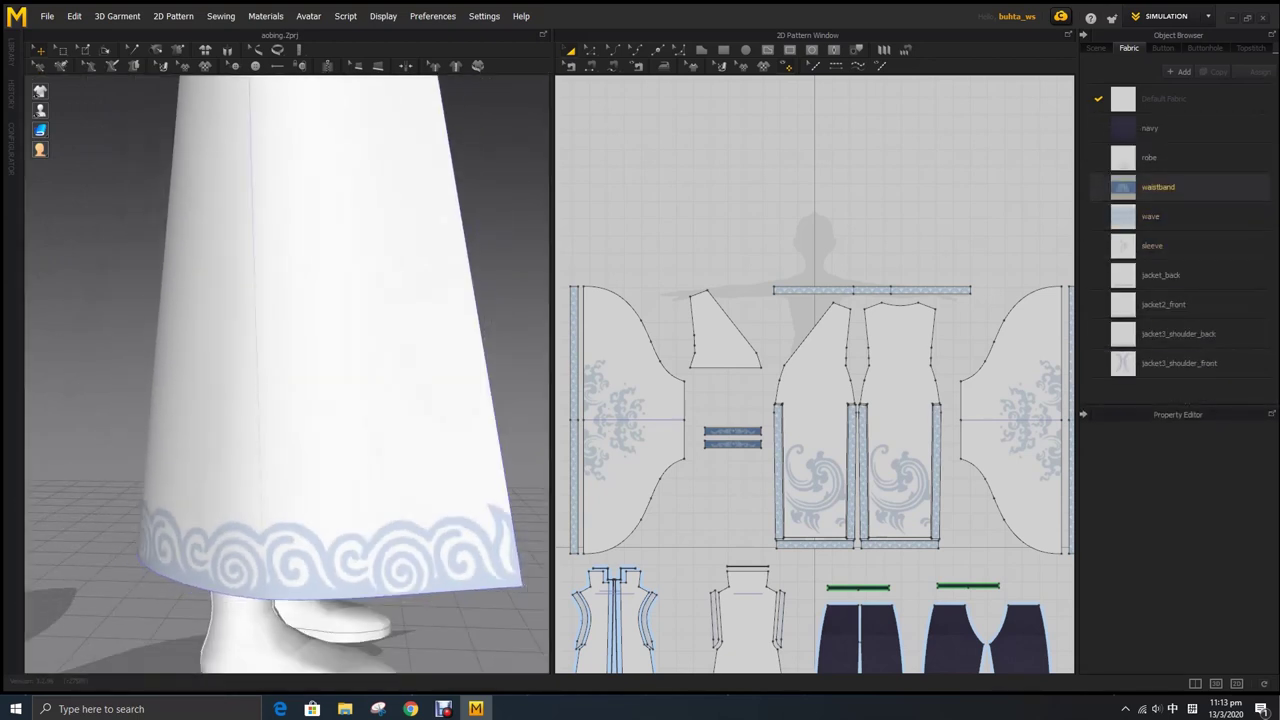
# - Select the robe fabric and drag its Opacity slider down to make it mostly transparent
pyautogui.click(1150, 157)
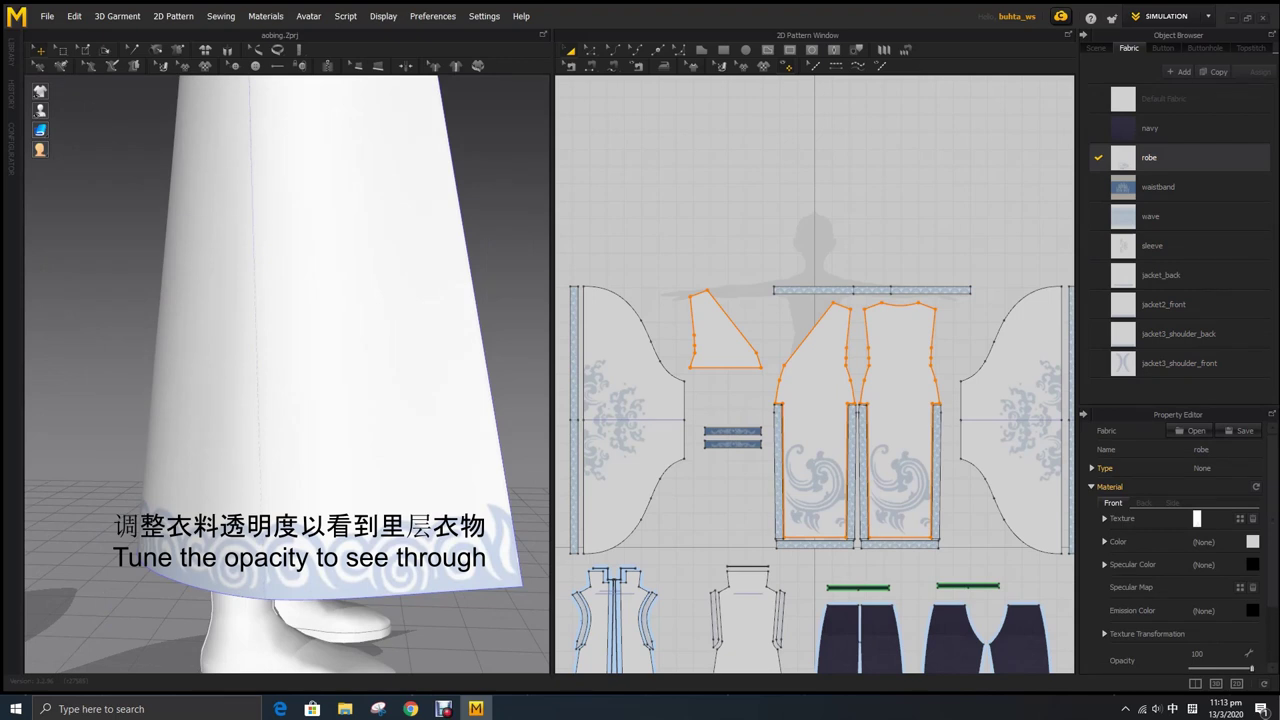
pyautogui.scroll(-2, 1183, 548)
pyautogui.moveTo(1251, 628); pyautogui.dragTo(1205, 628)
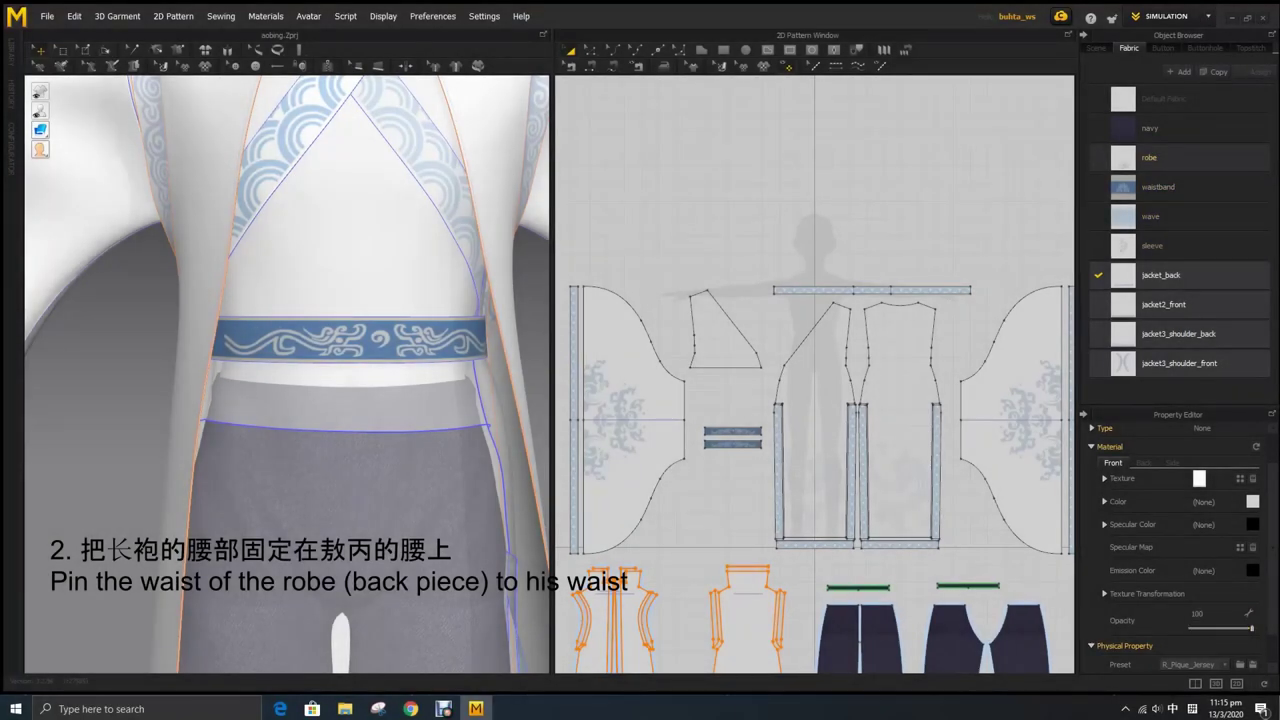
# - Restore the robe fabric to full opacity and pull both jacket front pieces outward
pyautogui.click(1150, 157)
pyautogui.moveTo(1217, 628); pyautogui.dragTo(1251, 628)
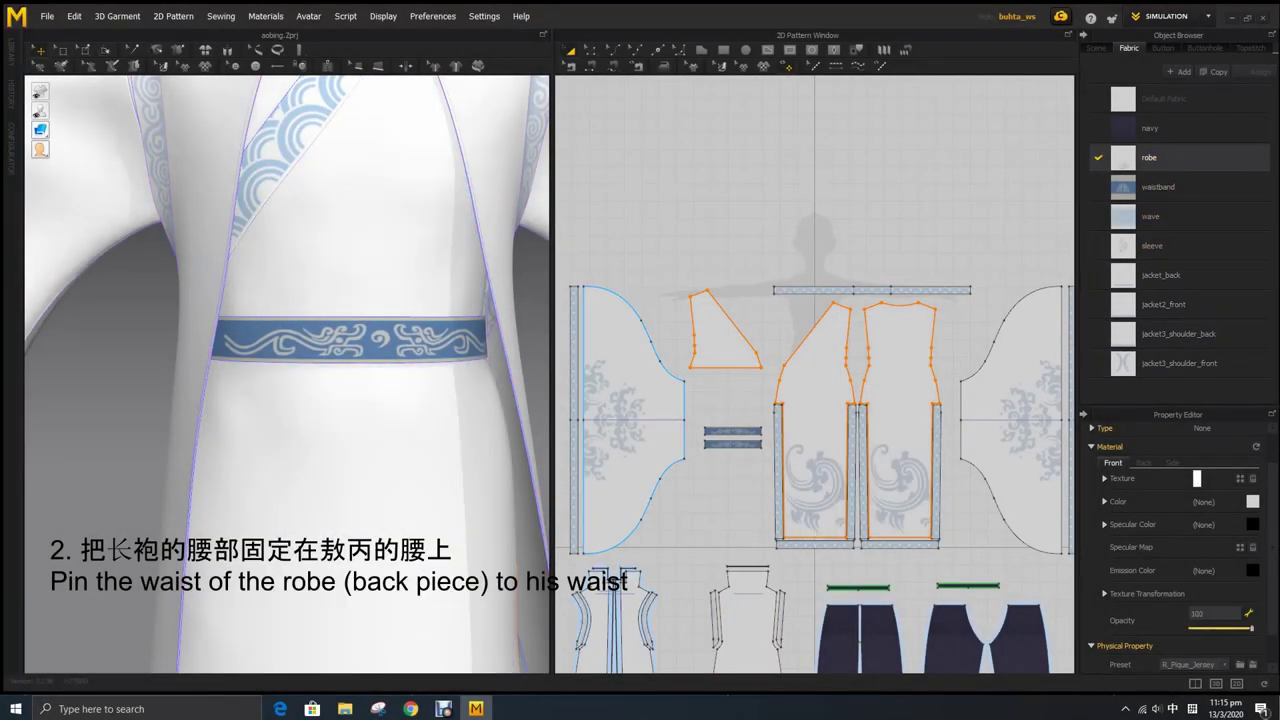
pyautogui.press('Escape')
pyautogui.scroll(-3, 287, 374)
pyautogui.scroll(-2, 287, 374)
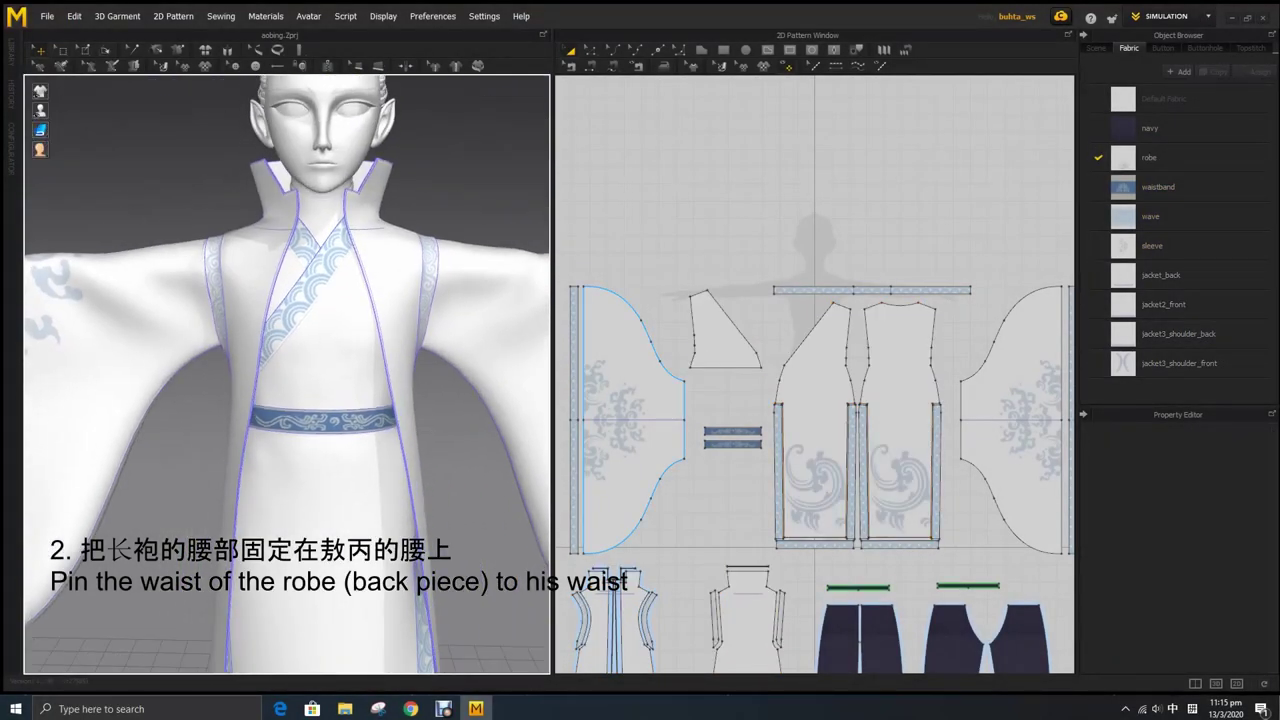
pyautogui.click(243, 320)
pyautogui.moveTo(290, 272); pyautogui.dragTo(160, 272)
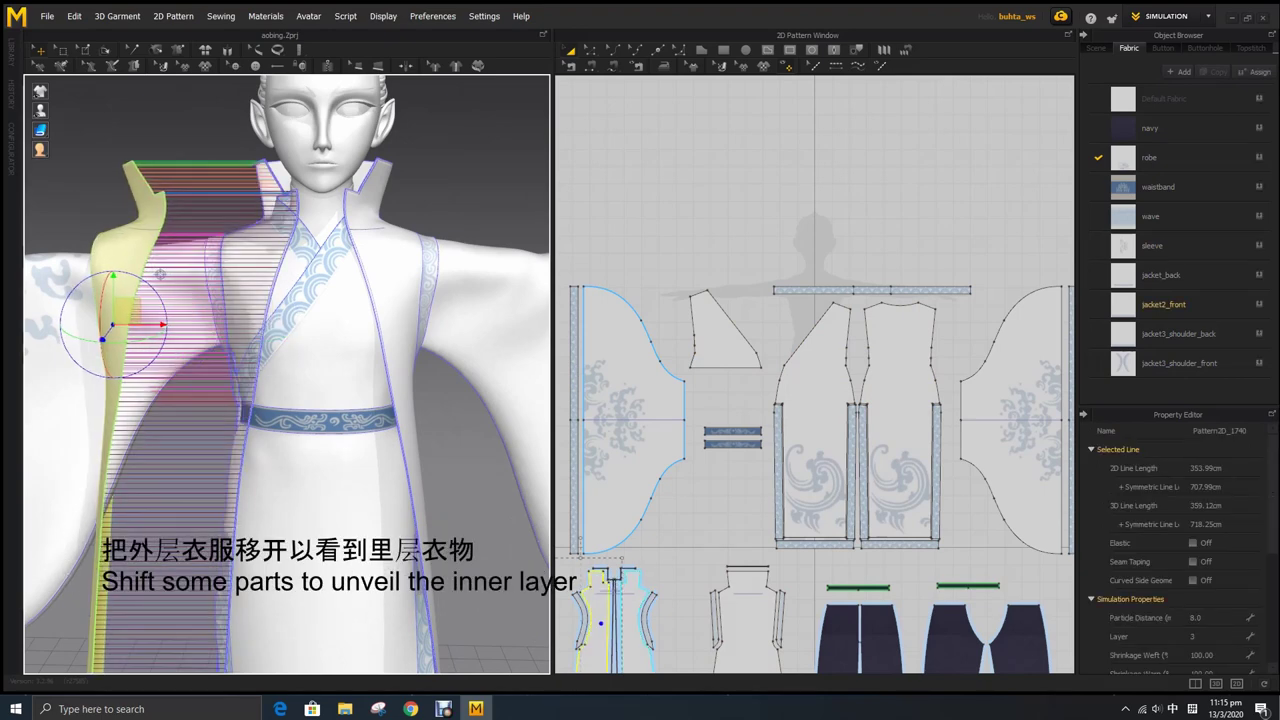
pyautogui.click(390, 290)
pyautogui.moveTo(400, 300); pyautogui.dragTo(530, 300)
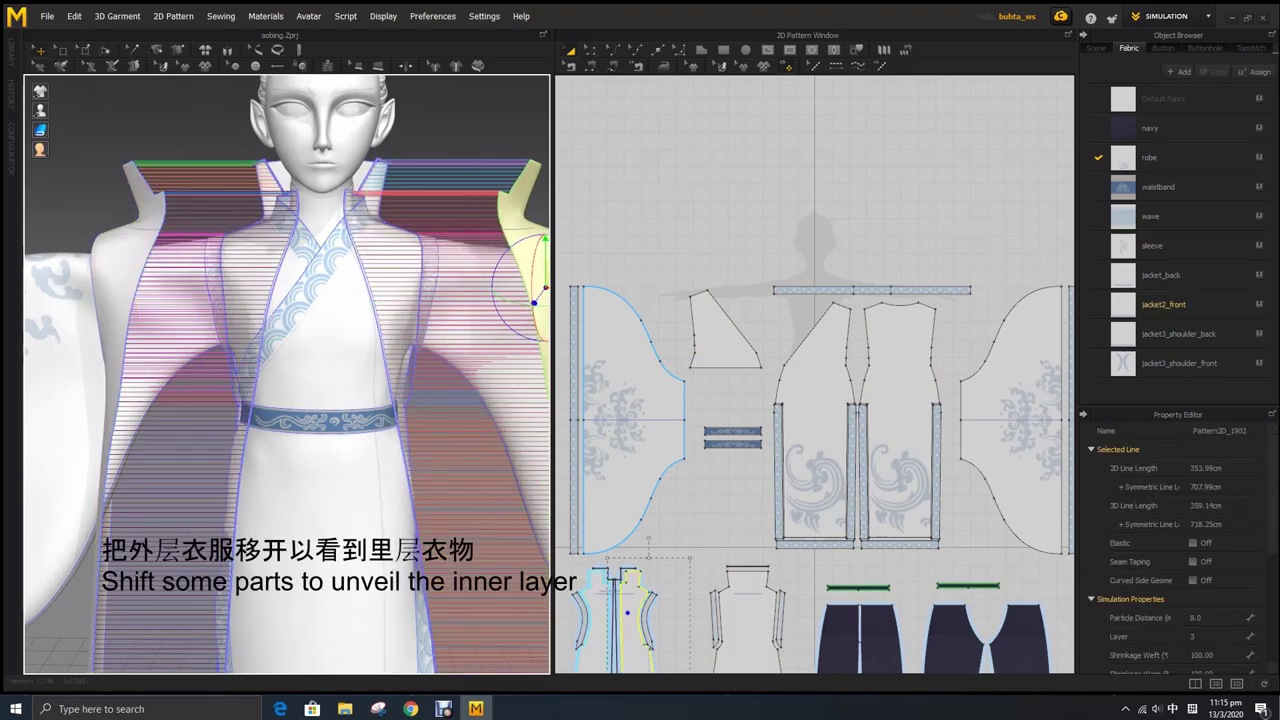
# - Select the waistband, inspect it from the side, and run a brief garment simulation
pyautogui.moveTo(300, 400); pyautogui.dragTo(200, 400, button='right')
pyautogui.moveTo(480, 225); pyautogui.dragTo(400, 300, button='right')
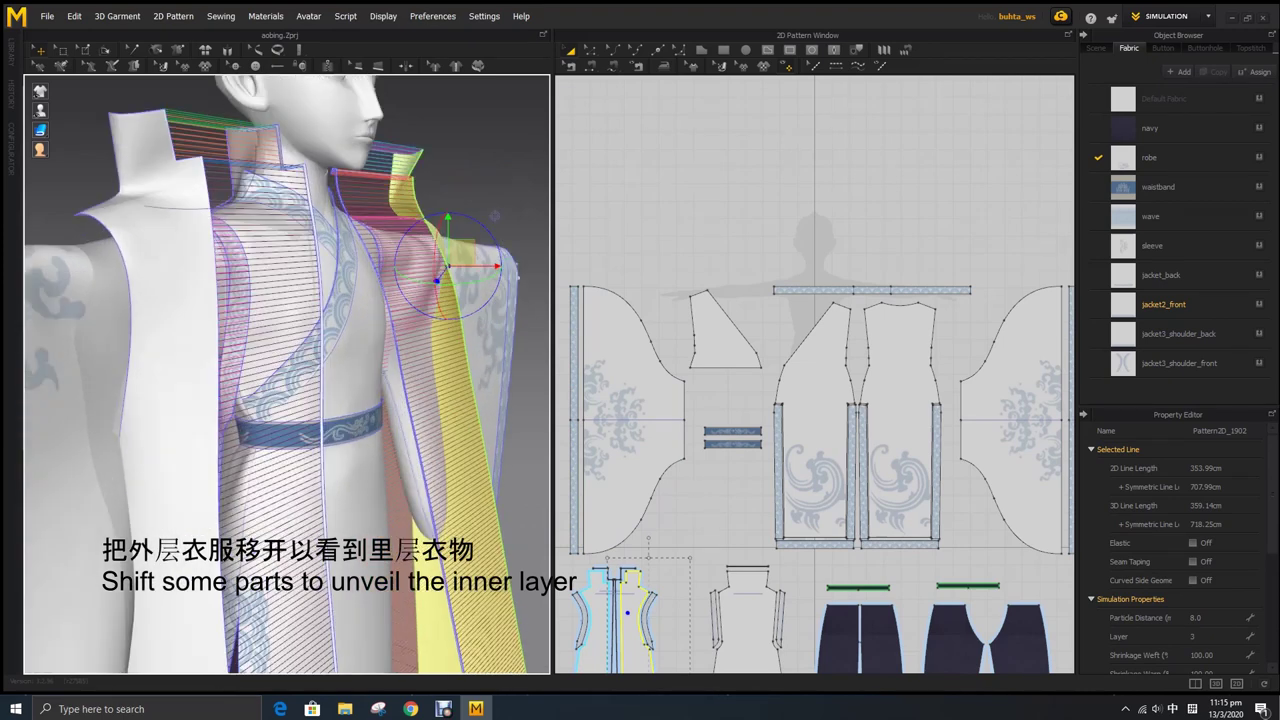
pyautogui.scroll(3, 380, 380)
pyautogui.click(363, 396)
pyautogui.moveTo(360, 397)
pyautogui.mouseDown(button='right')
pyautogui.moveTo(400, 395)
pyautogui.moveTo(382, 375)
pyautogui.moveTo(325, 452)
pyautogui.moveTo(305, 450)
pyautogui.moveTo(345, 450)
pyautogui.mouseUp(button='right')
pyautogui.scroll(3, 340, 450)
pyautogui.scroll(2, 345, 455)
pyautogui.scroll(-4, 305, 450)
pyautogui.scroll(-2, 300, 450)
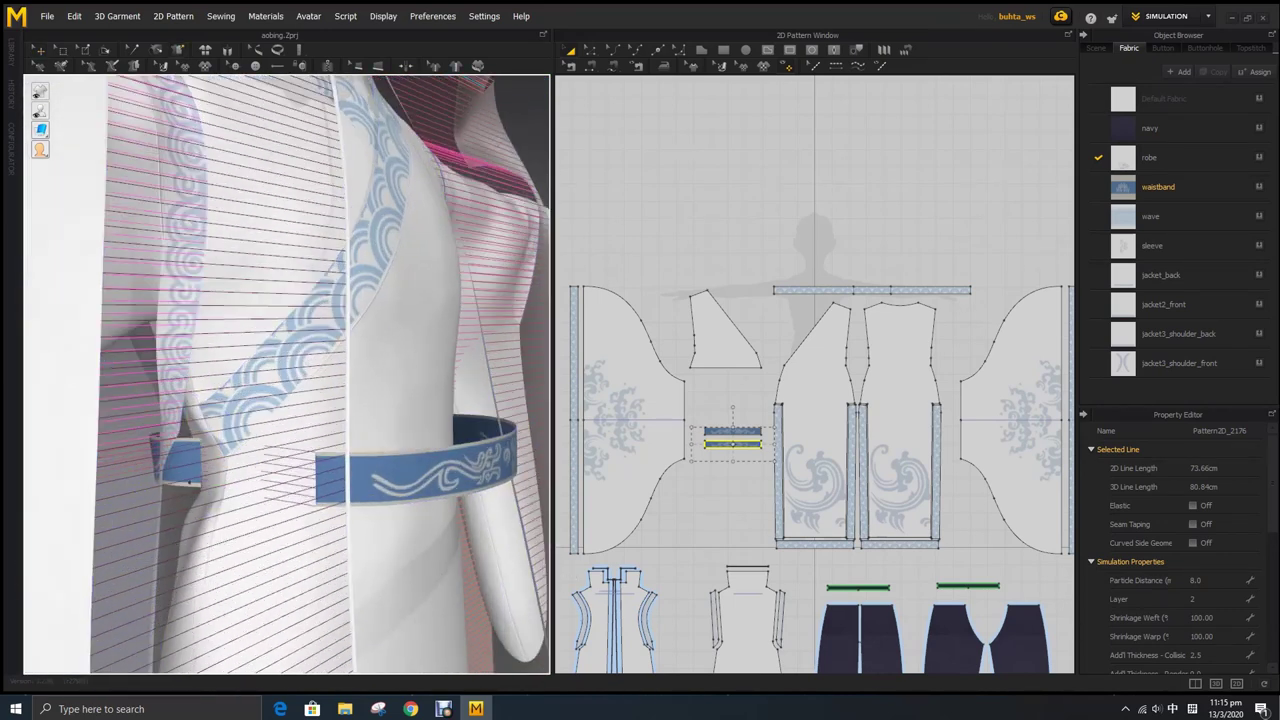
pyautogui.scroll(2, 345, 450)
pyautogui.moveTo(202, 481)
pyautogui.mouseDown(button='right')
pyautogui.moveTo(257, 463)
pyautogui.moveTo(298, 475)
pyautogui.mouseUp(button='right')
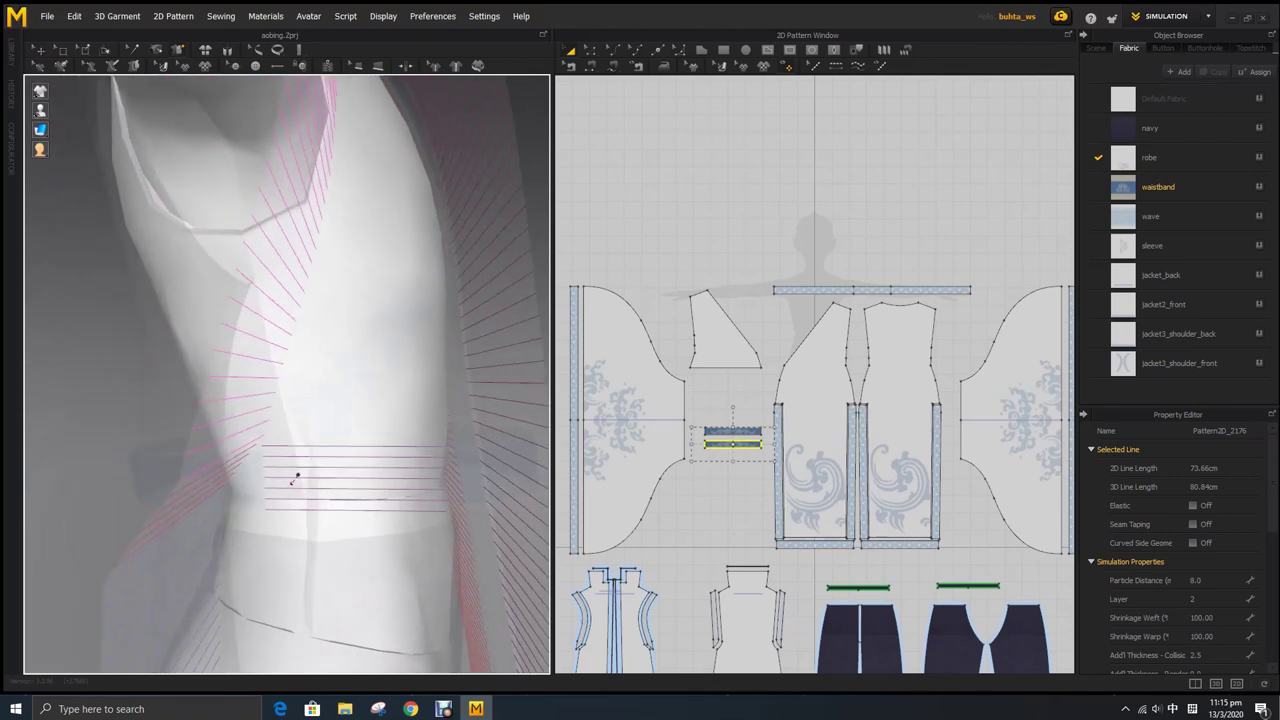
pyautogui.press('space')
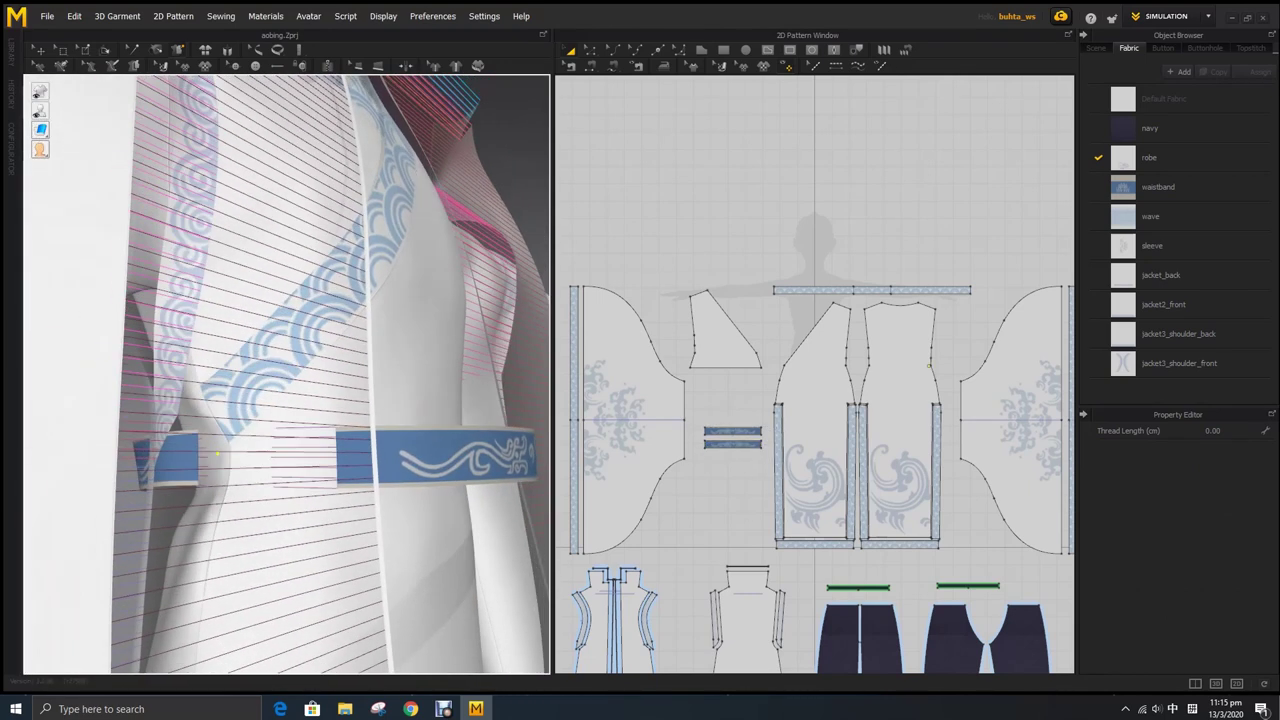
# - Return to the front view and nudge the waistband slightly to the left
pyautogui.moveTo(218, 476)
pyautogui.mouseDown(button='right')
pyautogui.moveTo(292, 486)
pyautogui.moveTo(363, 466)
pyautogui.moveTo(300, 470)
pyautogui.mouseUp(button='right')
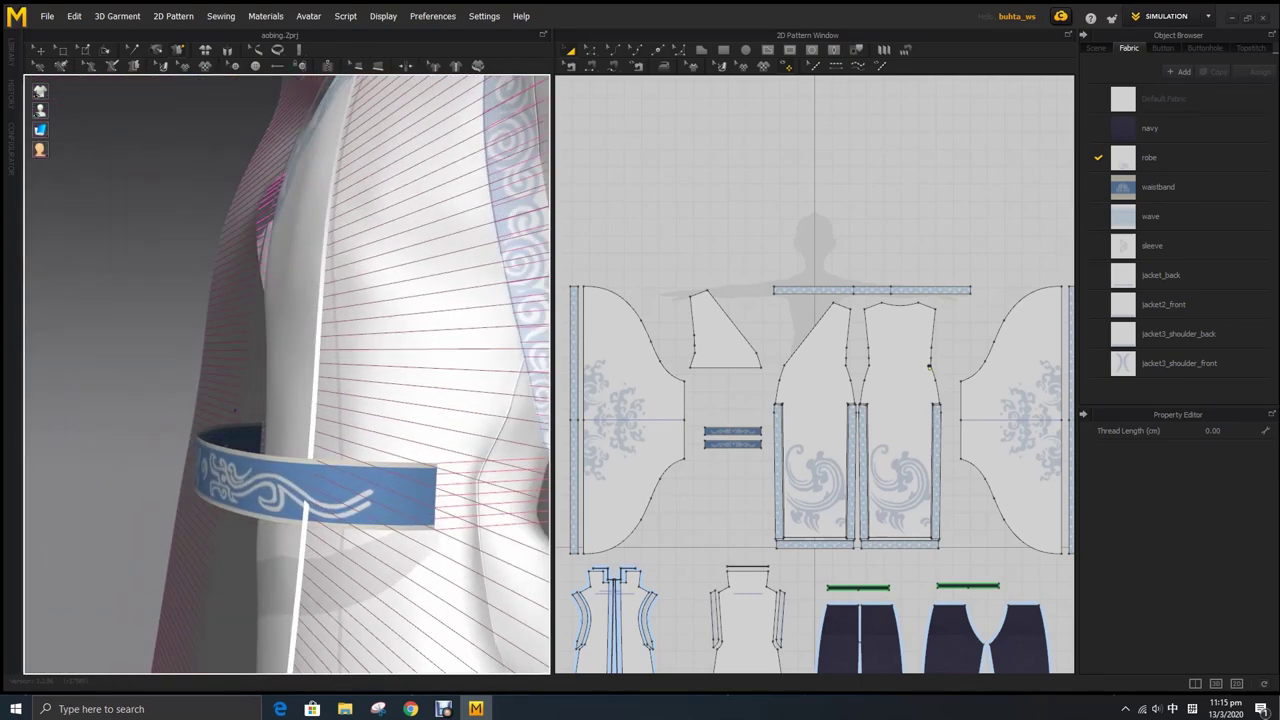
pyautogui.moveTo(497, 484)
pyautogui.mouseDown(button='right')
pyautogui.moveTo(418, 478)
pyautogui.moveTo(509, 510)
pyautogui.moveTo(417, 507)
pyautogui.moveTo(62, 200)
pyautogui.mouseUp(button='right')
pyautogui.scroll(2, 508, 506)
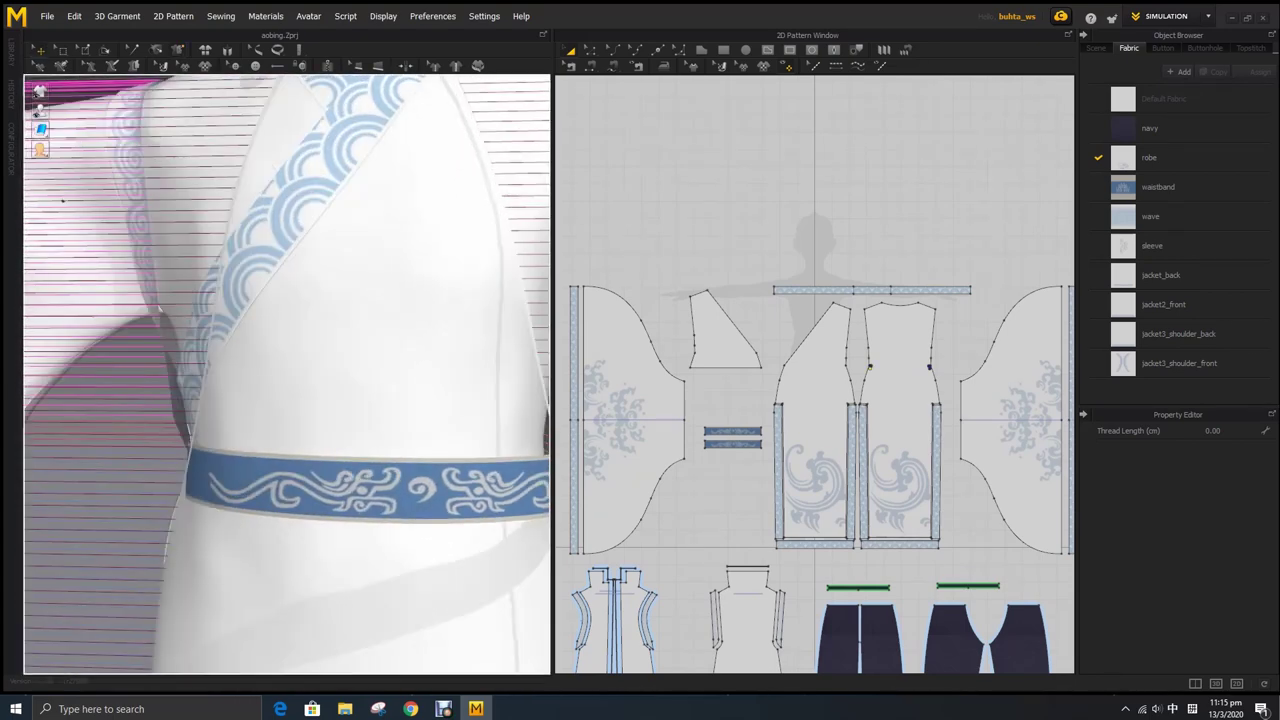
pyautogui.press('2')
pyautogui.click(318, 407)
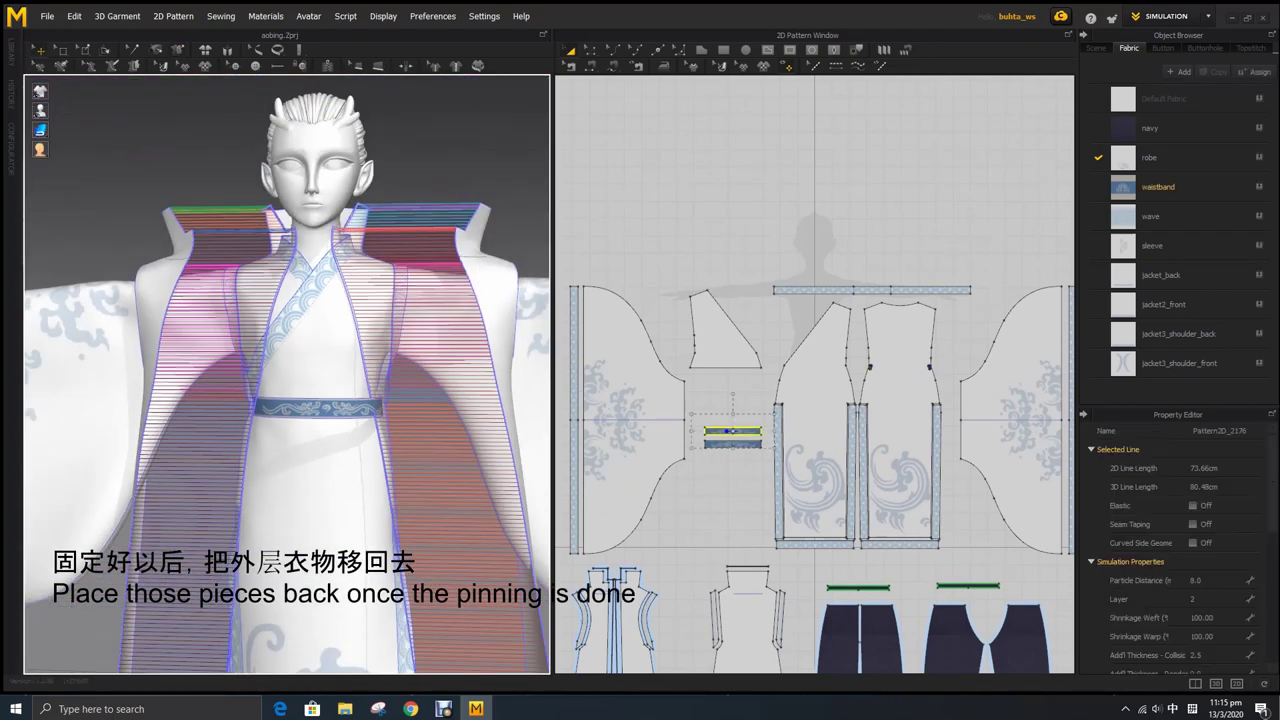
pyautogui.scroll(2, 367, 362)
pyautogui.scroll(3, 367, 362)
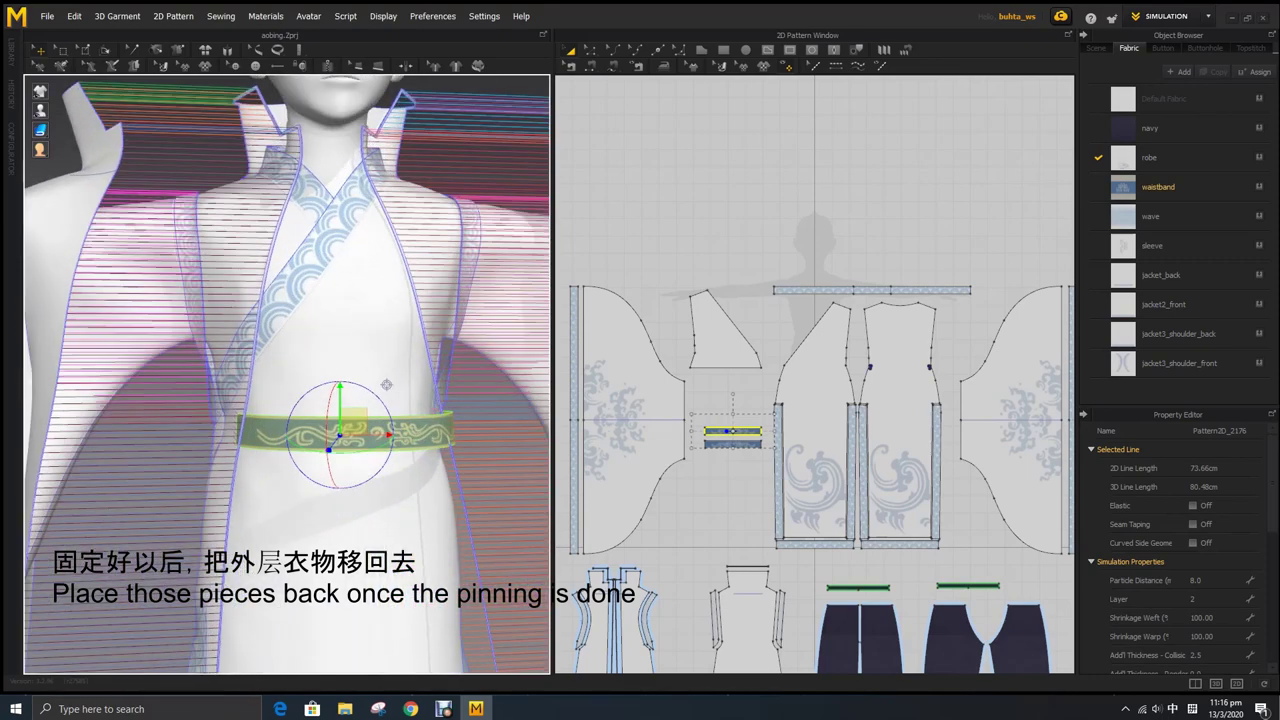
pyautogui.moveTo(386, 385); pyautogui.dragTo(381, 384)
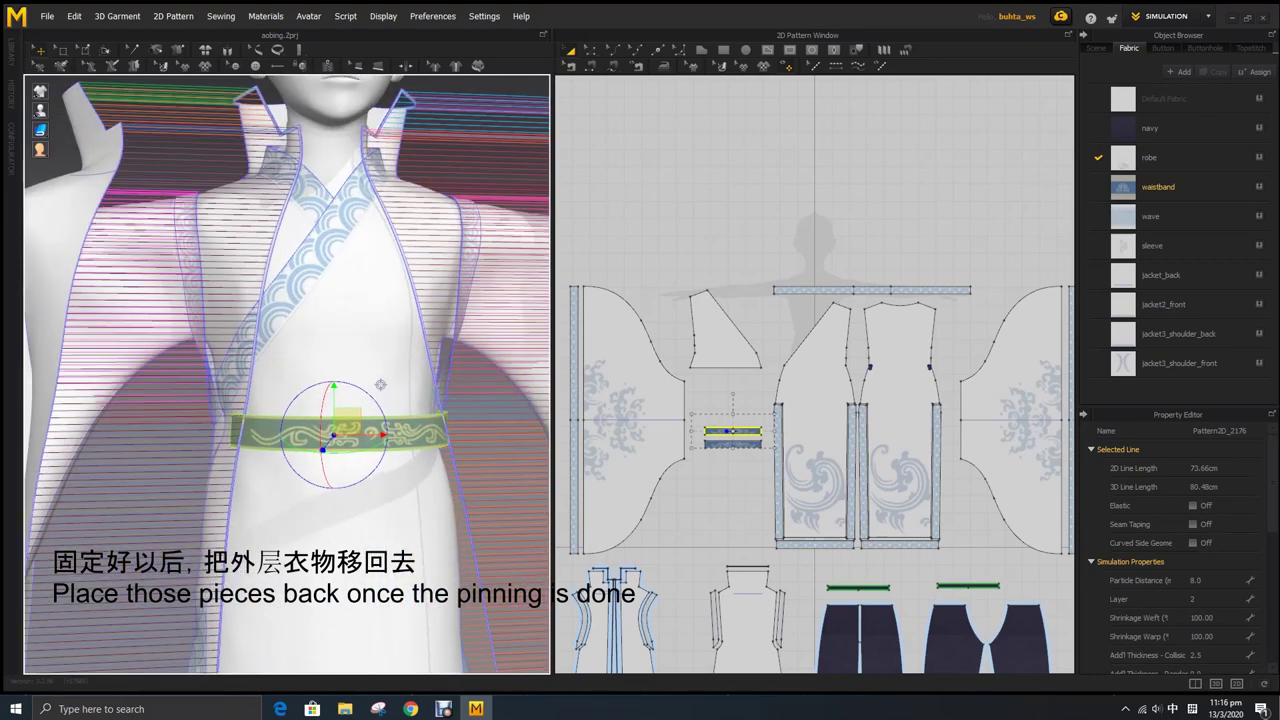
pyautogui.moveTo(381, 384); pyautogui.dragTo(300, 390, button='right')
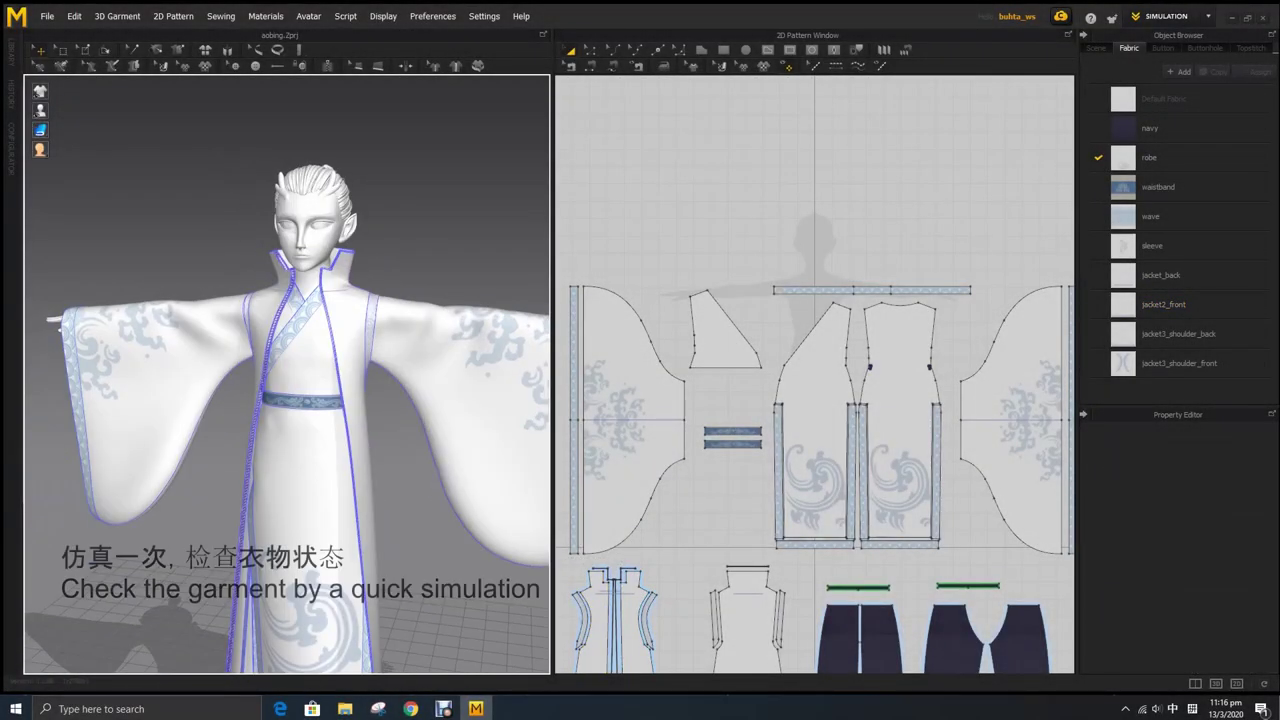
# - Run a quick cloth simulation to check the drape, stop it, then switch to Animation mode
pyautogui.click(117, 16)
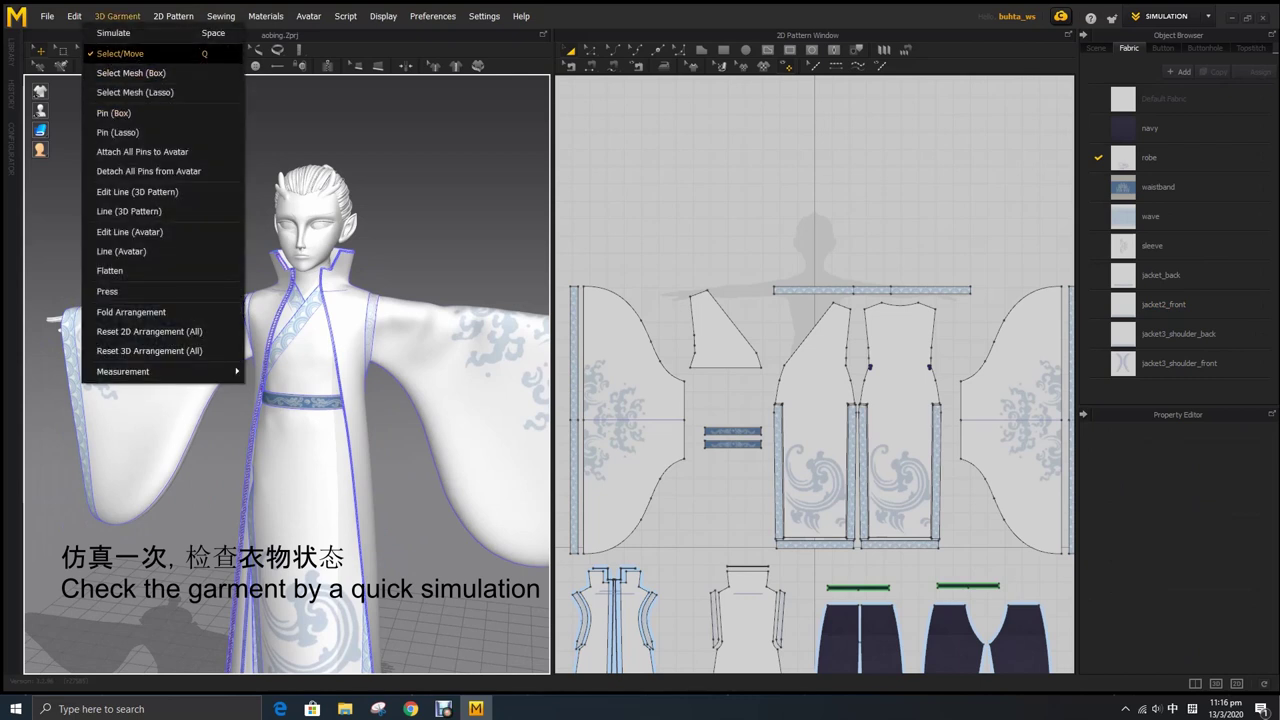
pyautogui.click(105, 32)
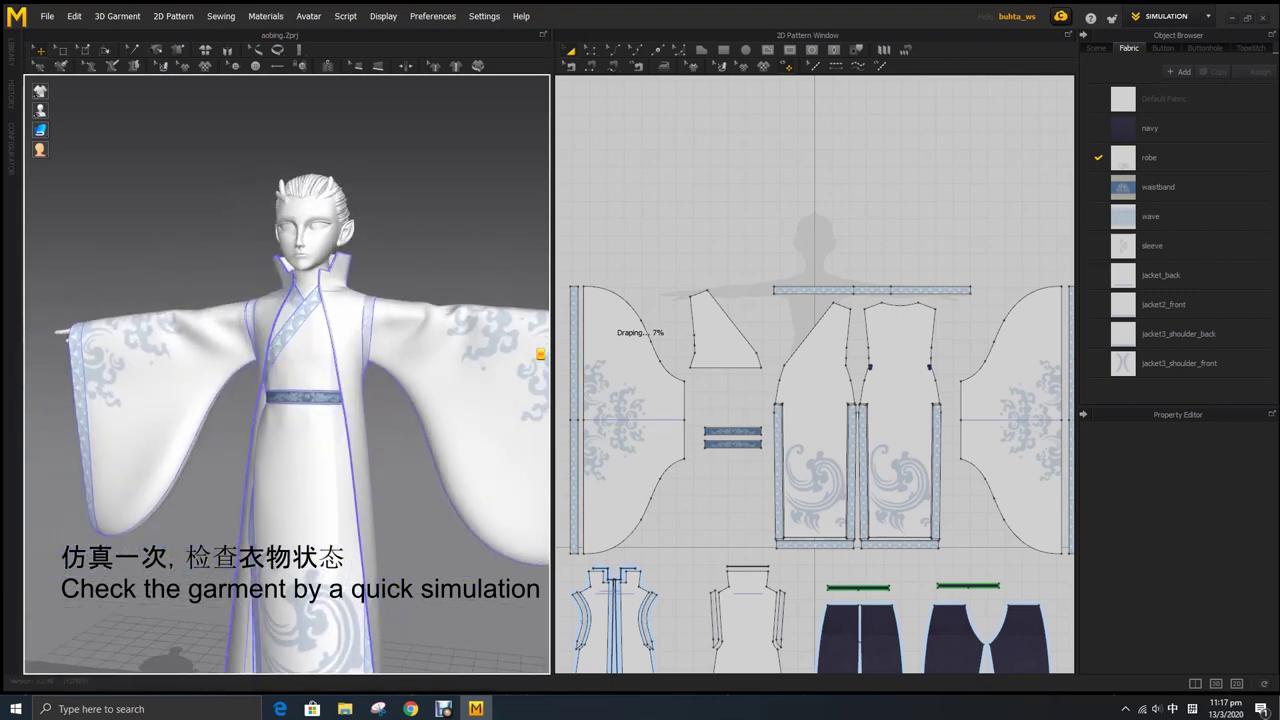
pyautogui.click(117, 16)
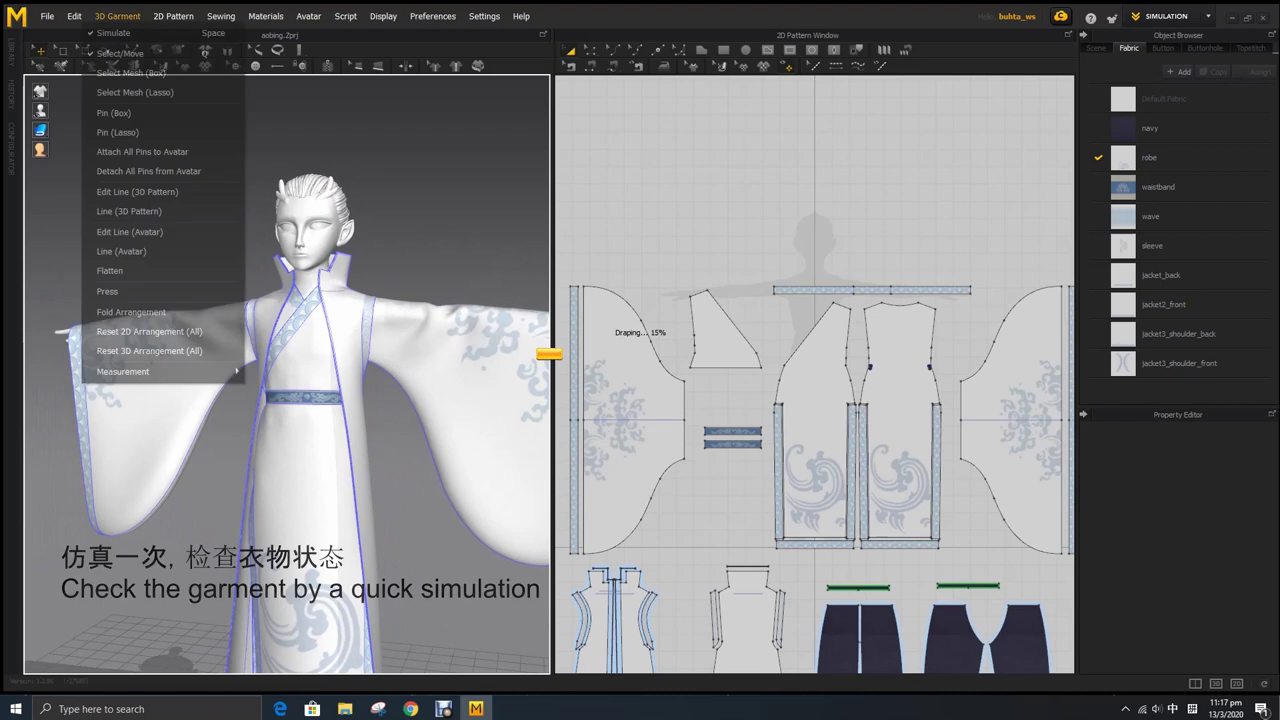
pyautogui.click(95, 330)
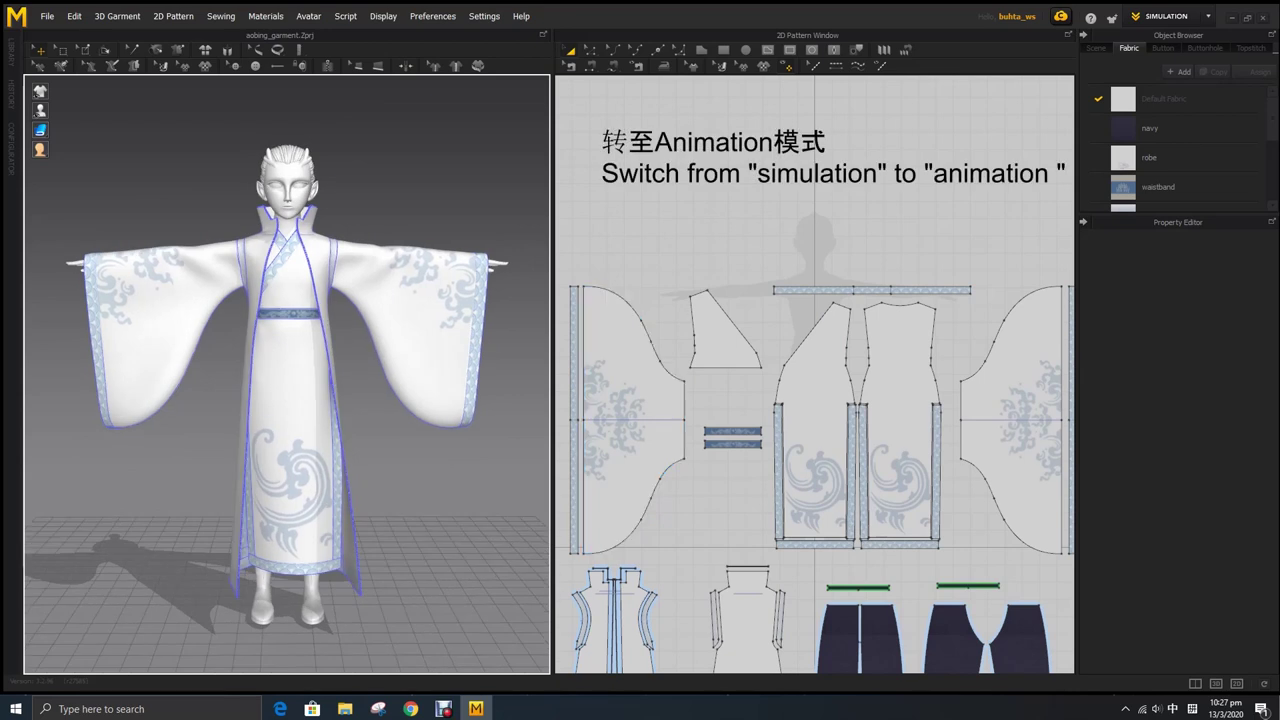
pyautogui.click(1168, 16)
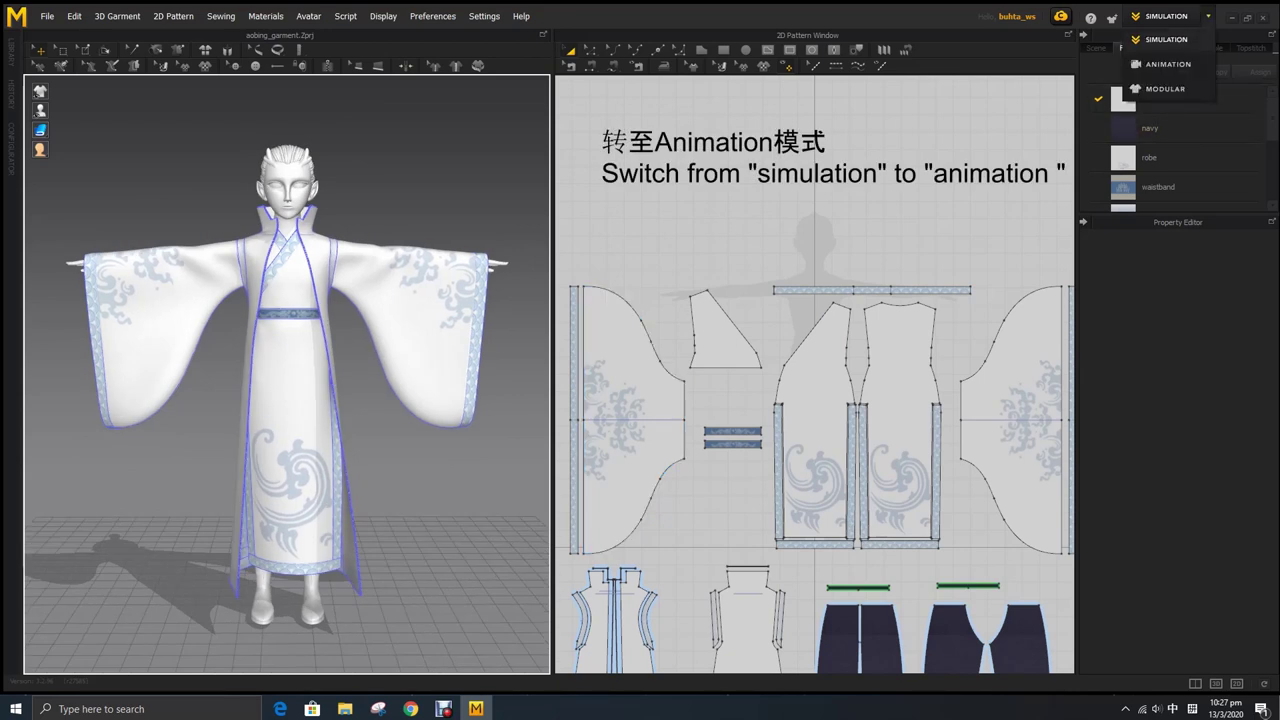
pyautogui.click(1165, 64)
# - Set Simulation Quality to Normal and start recording the robe's cloth animation on the dancing avatar
pyautogui.press('Return')
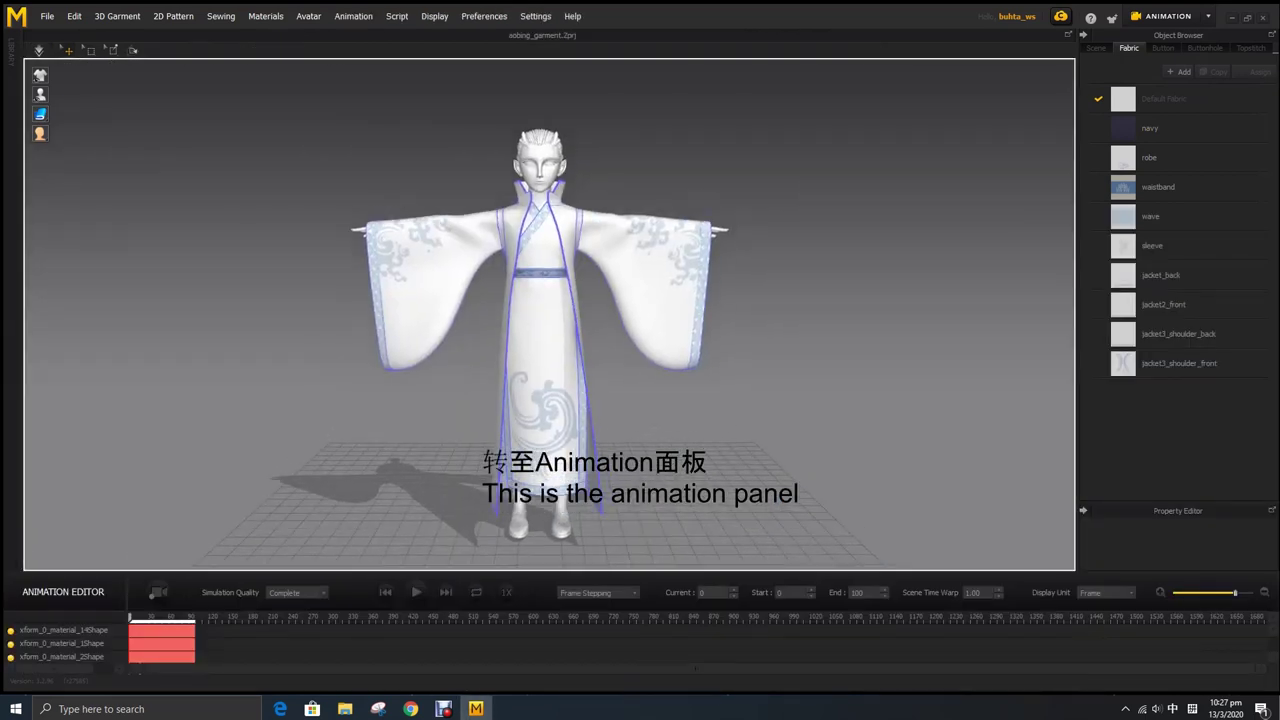
pyautogui.click(296, 592)
pyautogui.click(285, 604)
pyautogui.press('space')
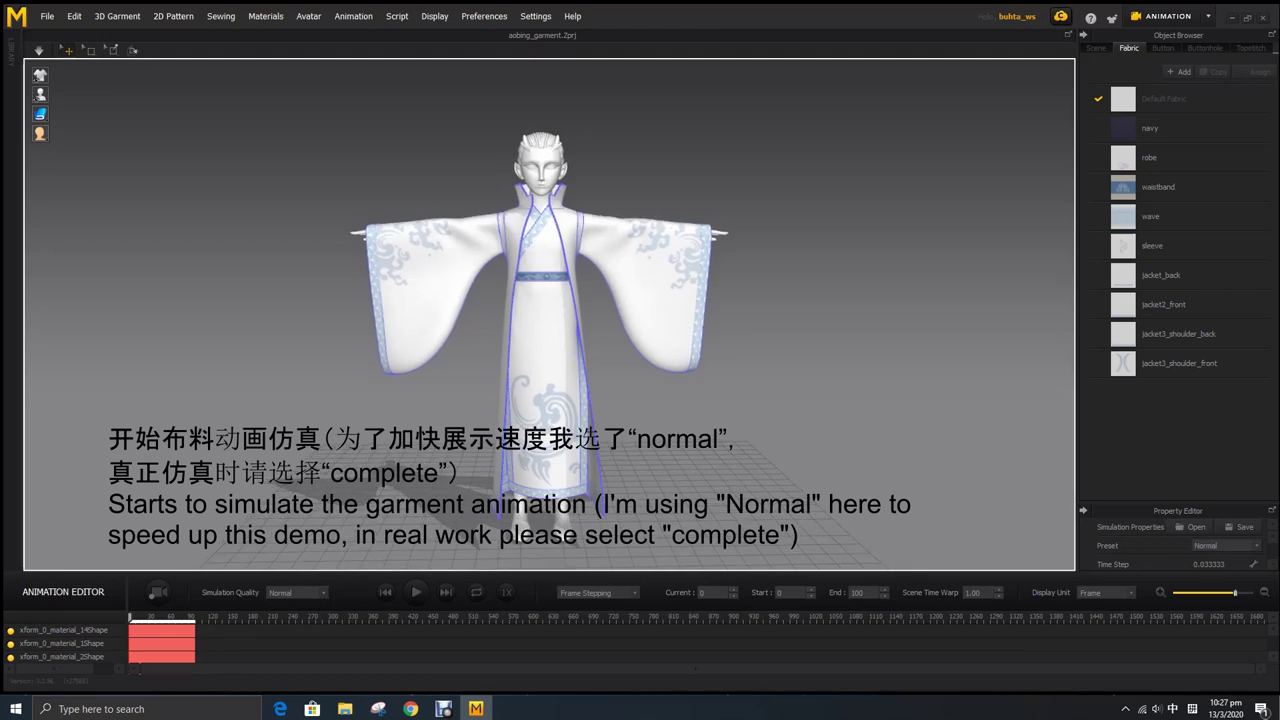
pyautogui.scroll(2, 650, 640)
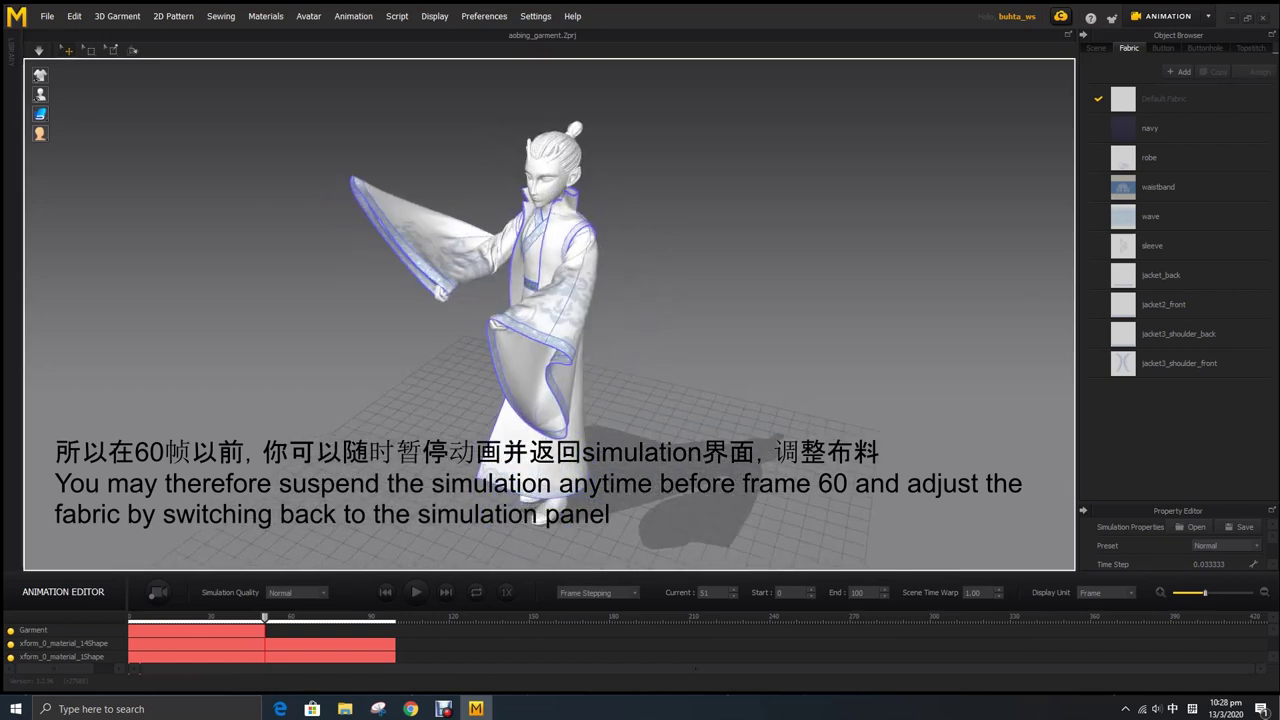
# - Switch back to Simulation mode and drag the flaring left sleeve downward to reshape it
pyautogui.click(1168, 16)
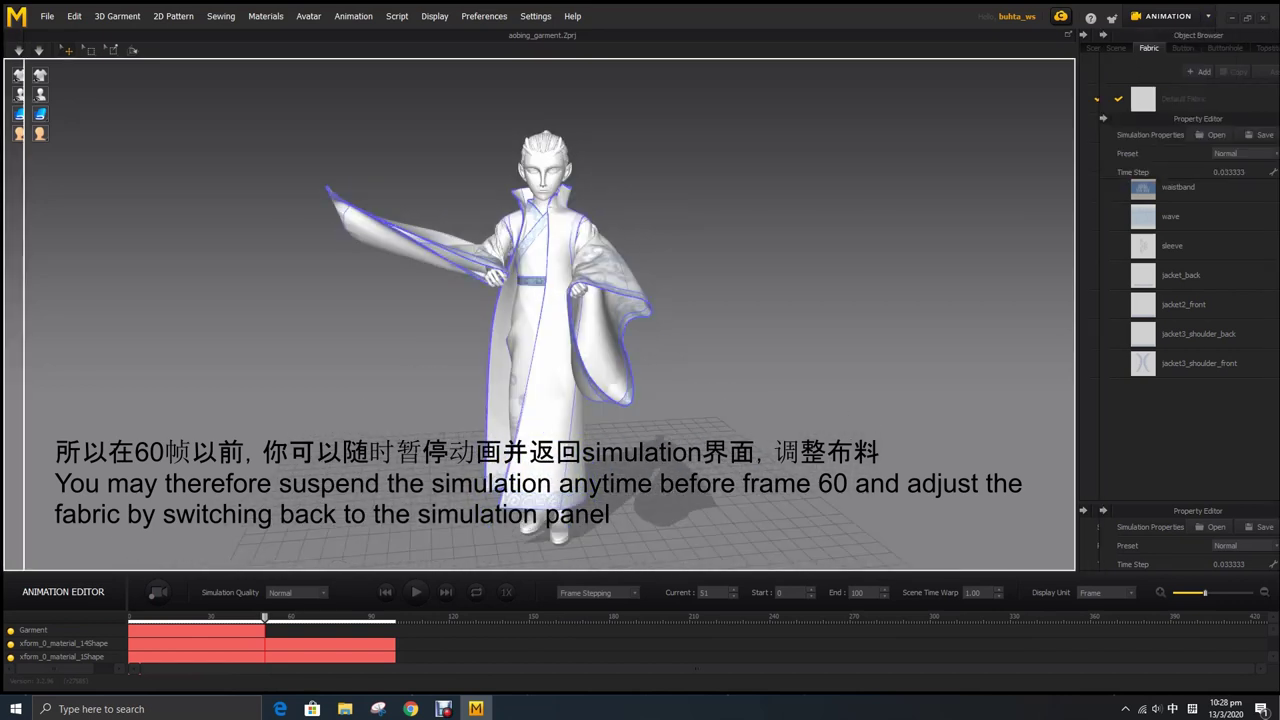
pyautogui.click(1145, 40)
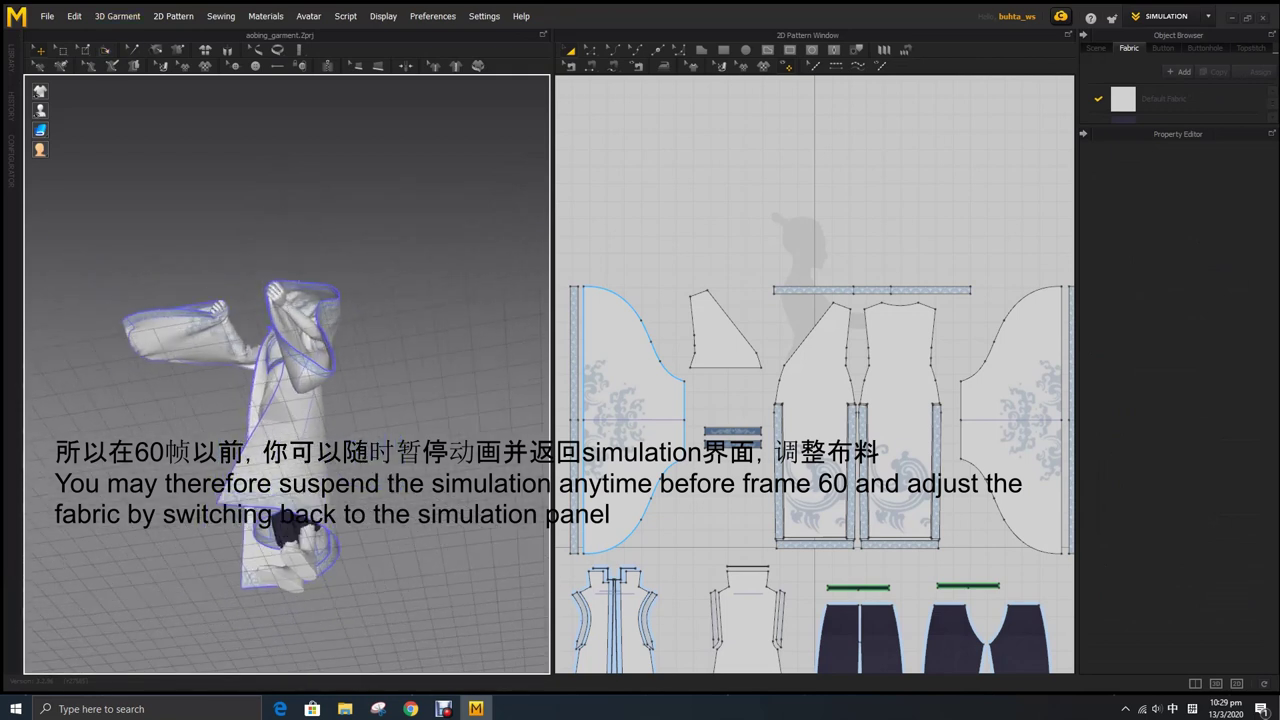
pyautogui.scroll(8, 300, 400)
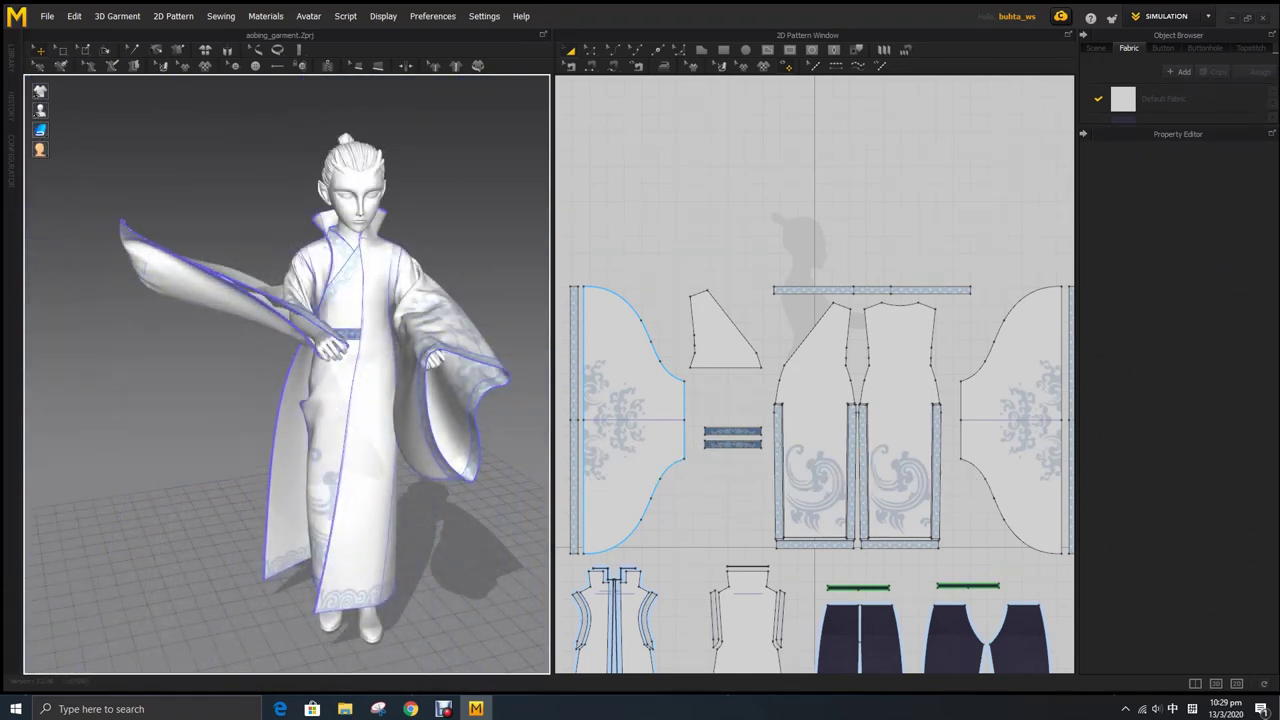
pyautogui.click(205, 292)
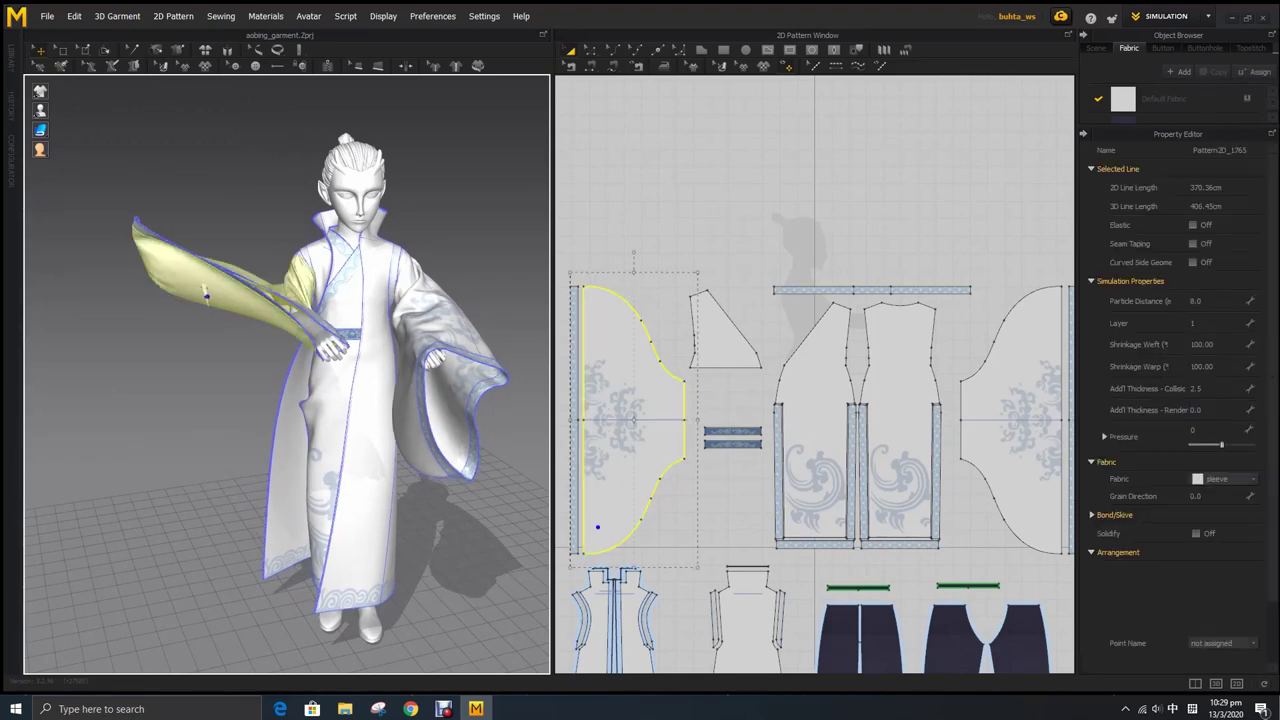
pyautogui.moveTo(205, 292); pyautogui.dragTo(212, 312)
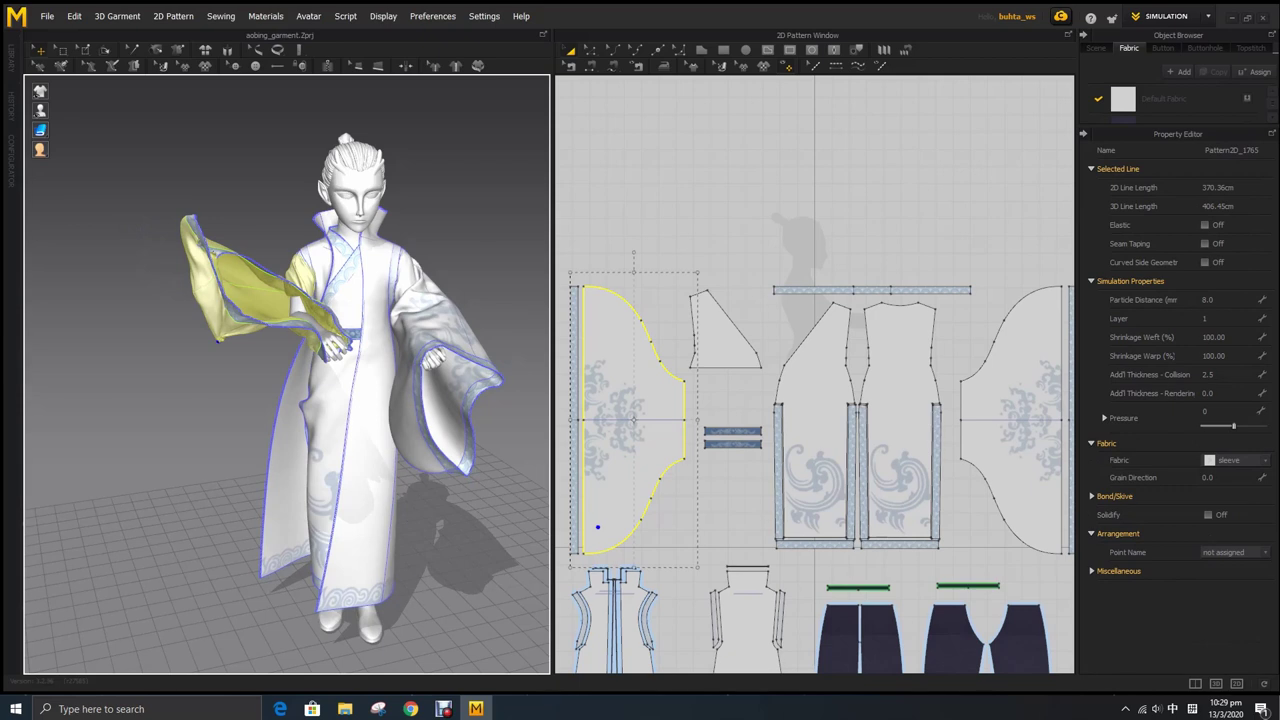
pyautogui.moveTo(217, 341); pyautogui.dragTo(203, 368)
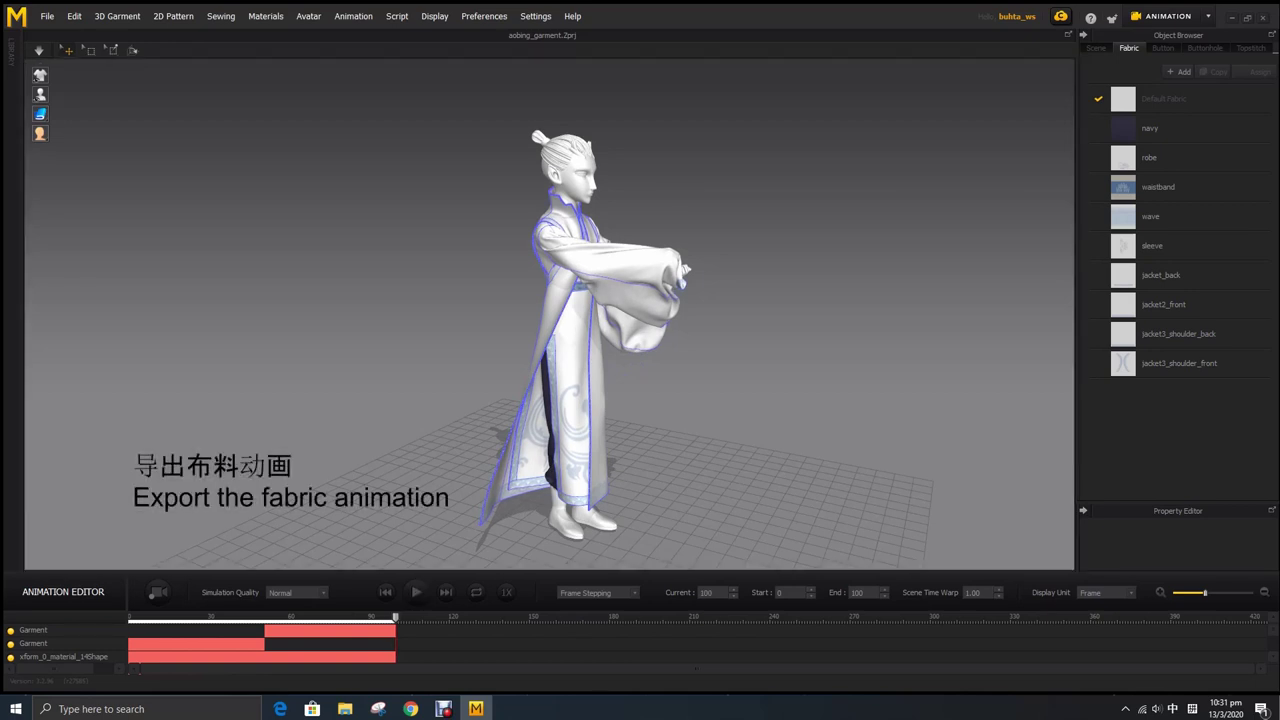
# - Export an Alembic (HDF5) file named fromMD7 with Thick, 30 FPS and cm scale
pyautogui.click(47, 16)
pyautogui.moveTo(60, 190)
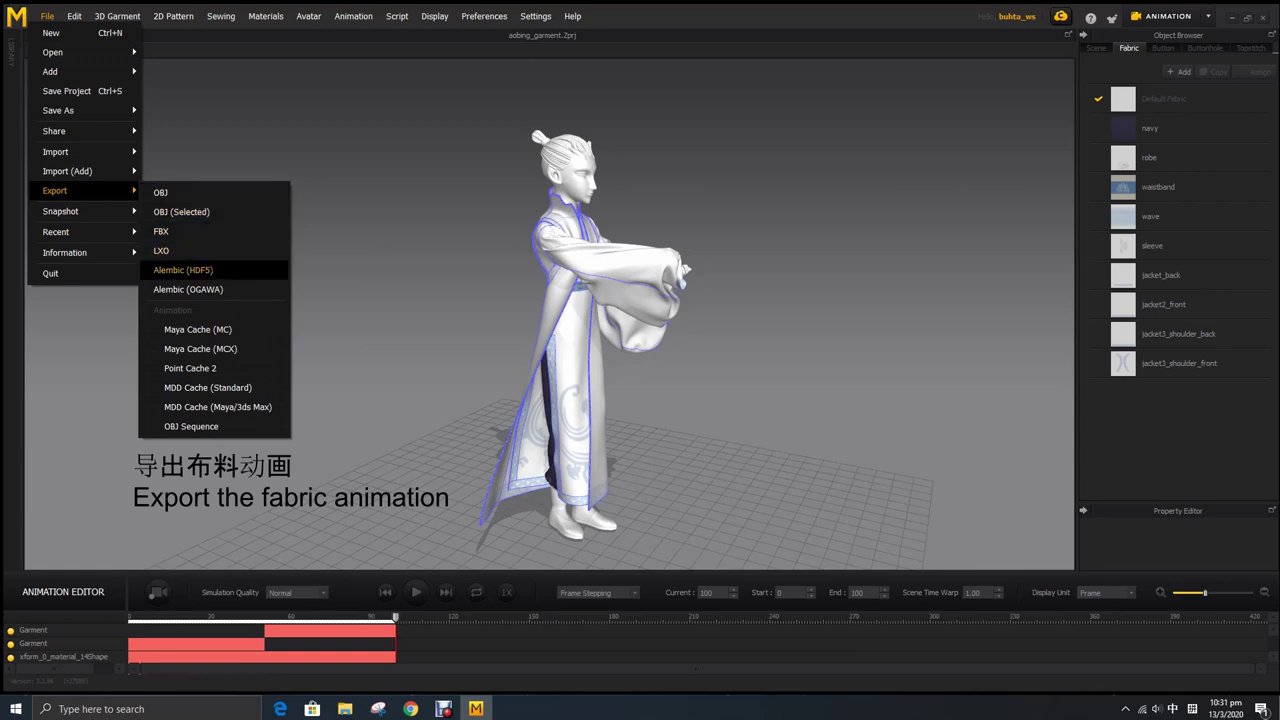
pyautogui.click(200, 270)
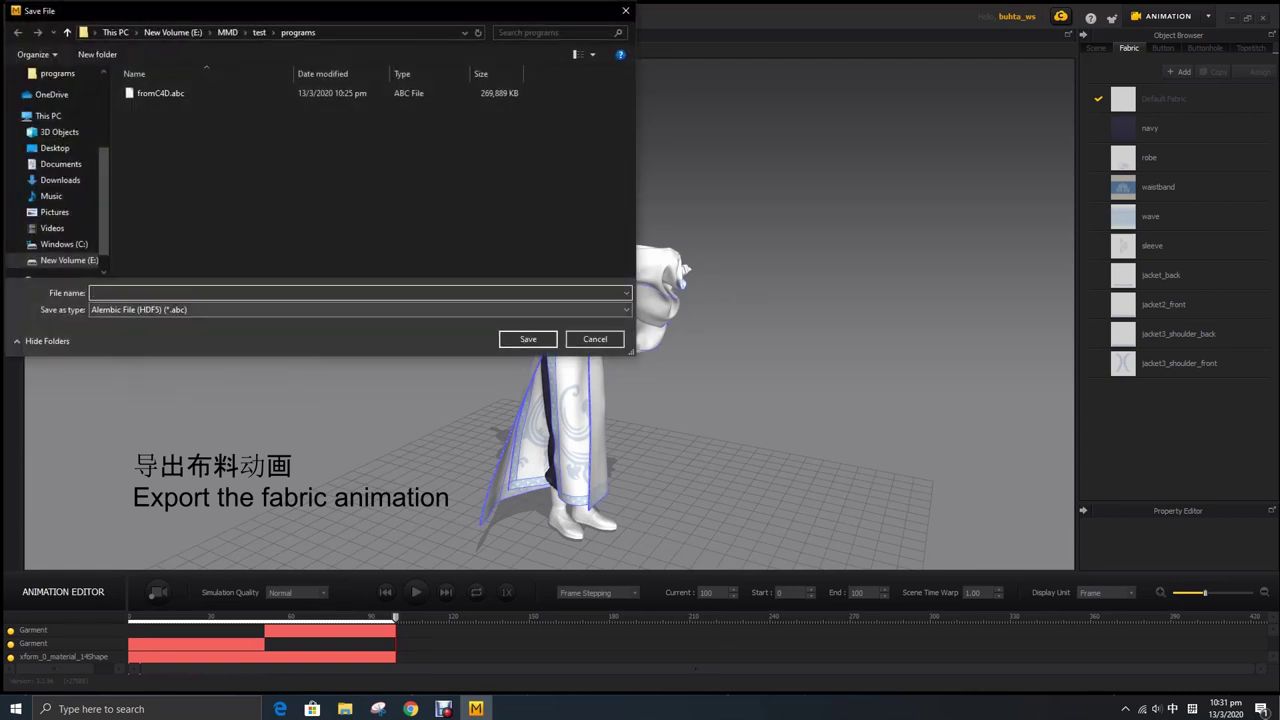
pyautogui.write('fromMD7')
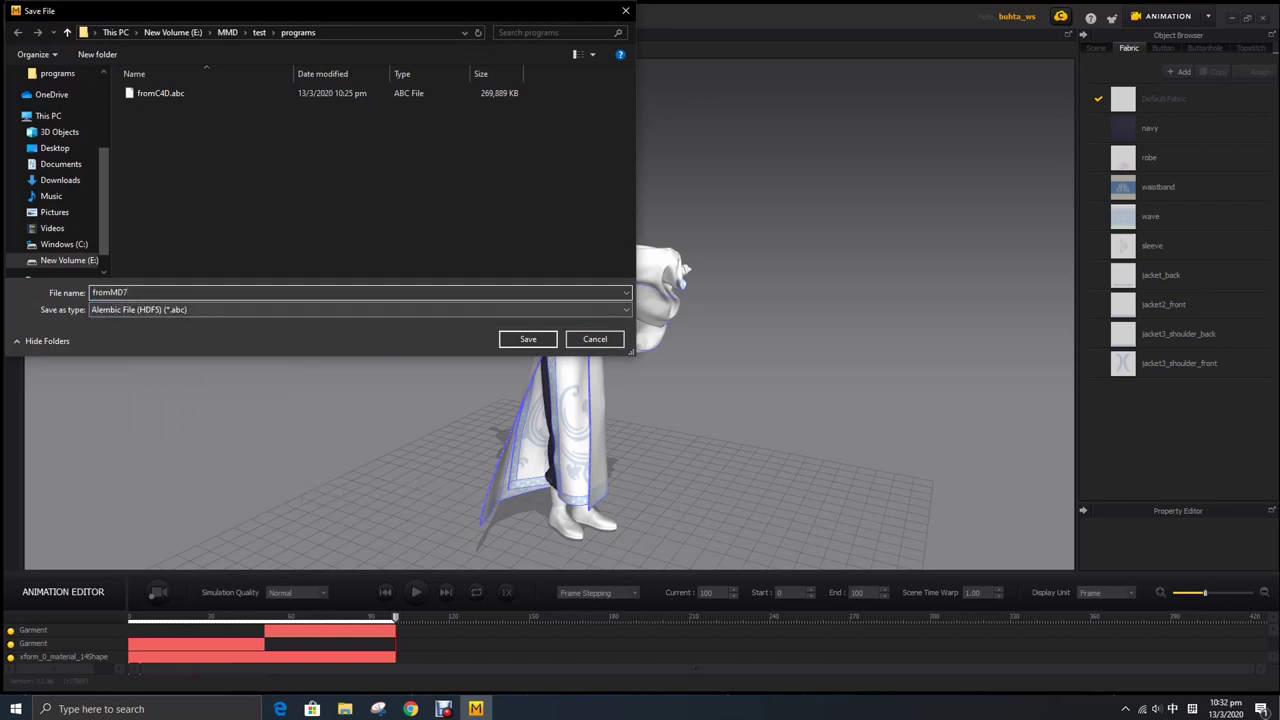
pyautogui.press('Return')
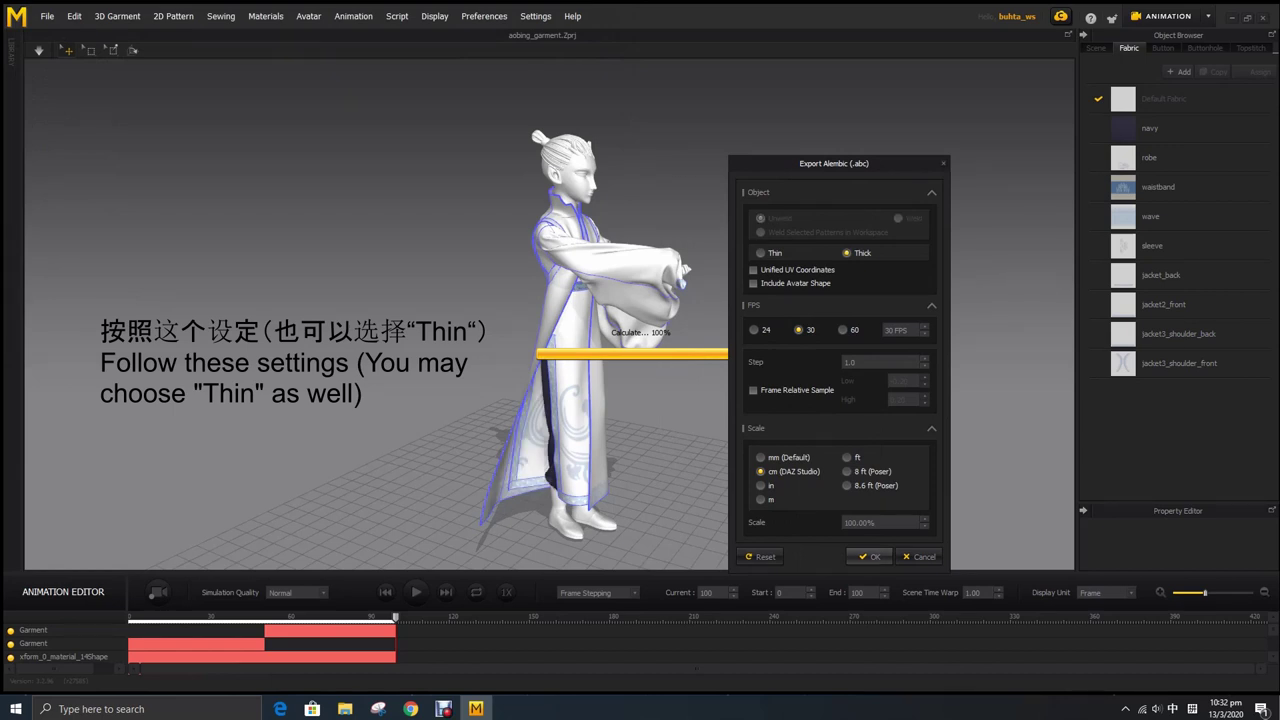
pyautogui.press('Return')
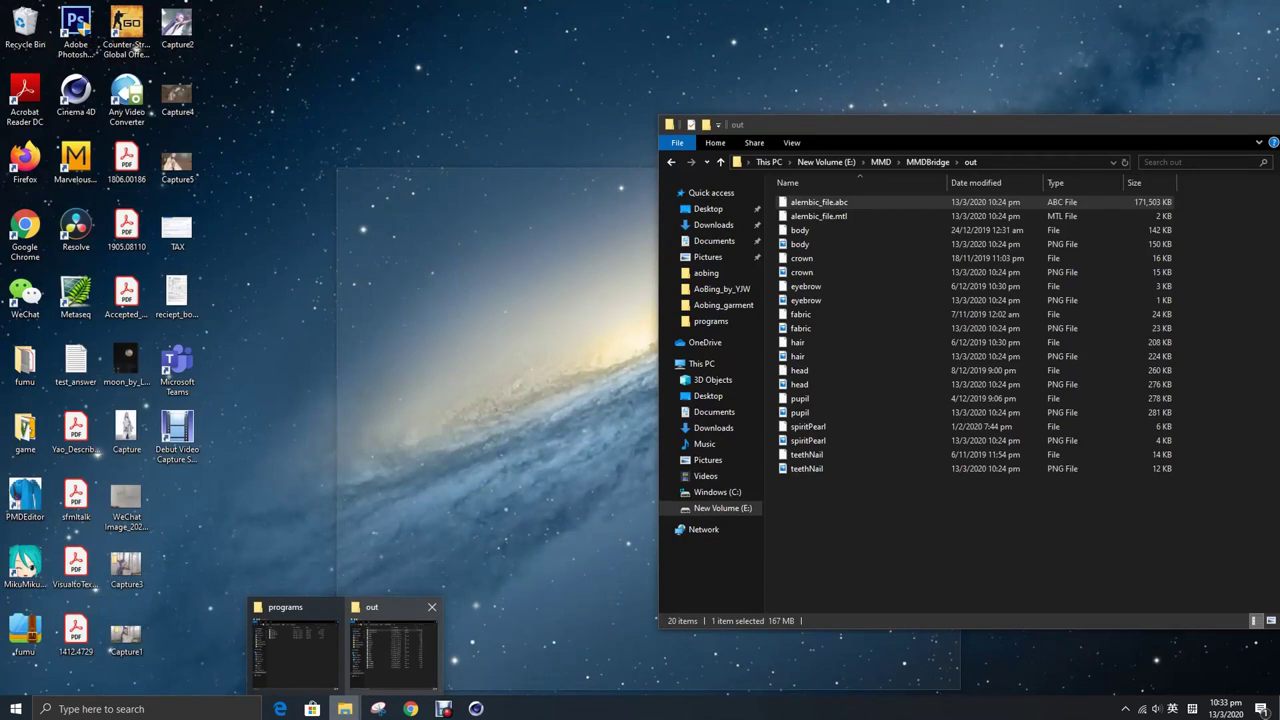
# - Open alembic_file.abc from the out folder in Cinema 4D, accepting the Alembic import settings
pyautogui.click(392, 655)
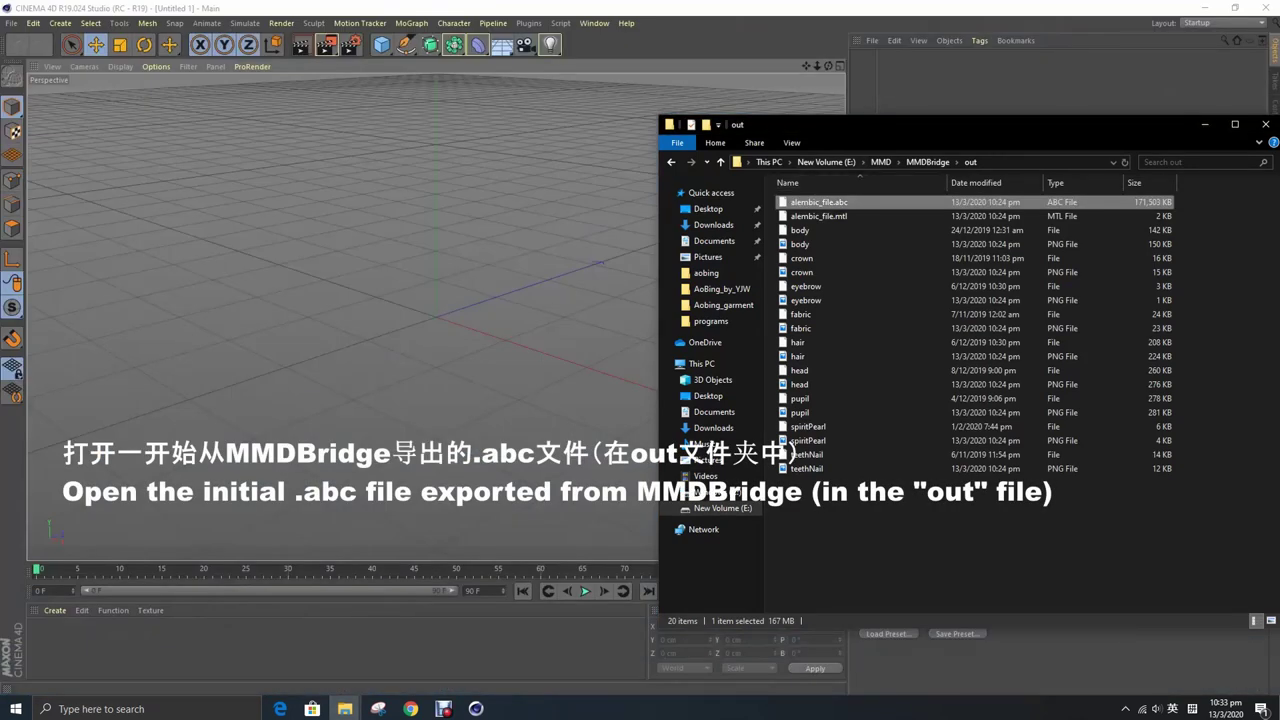
pyautogui.press('Return')
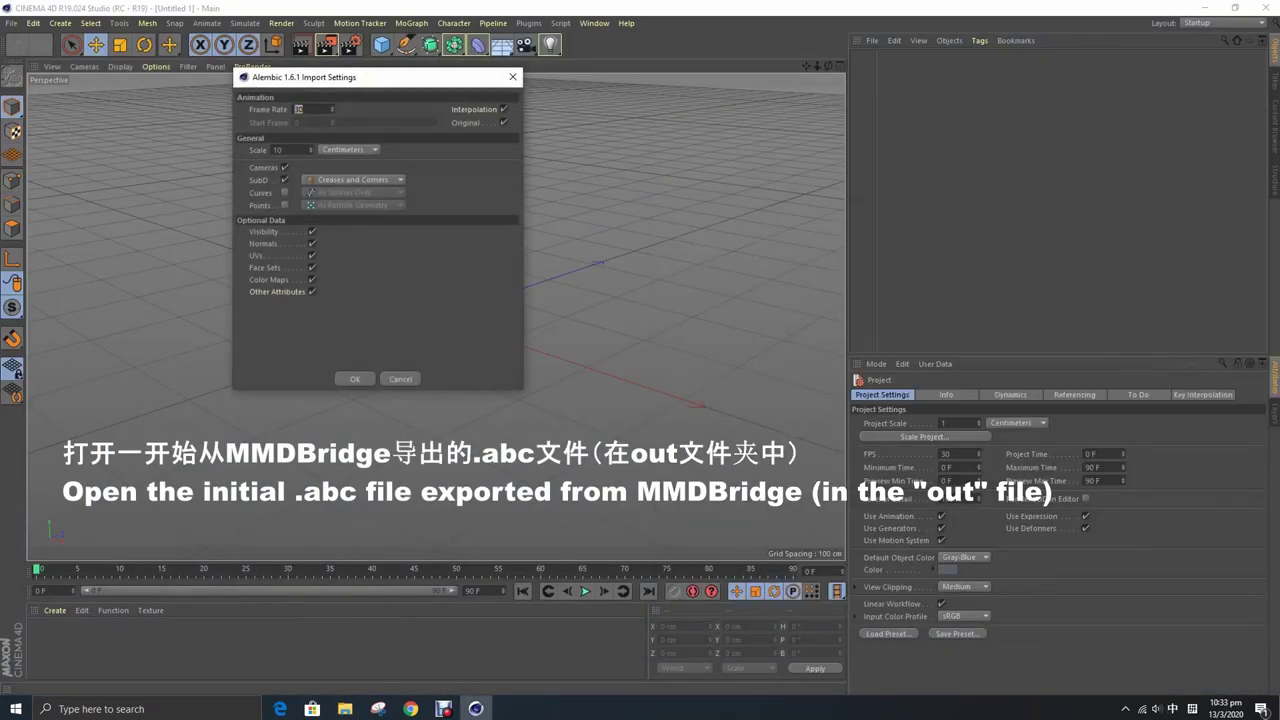
pyautogui.press('Return')
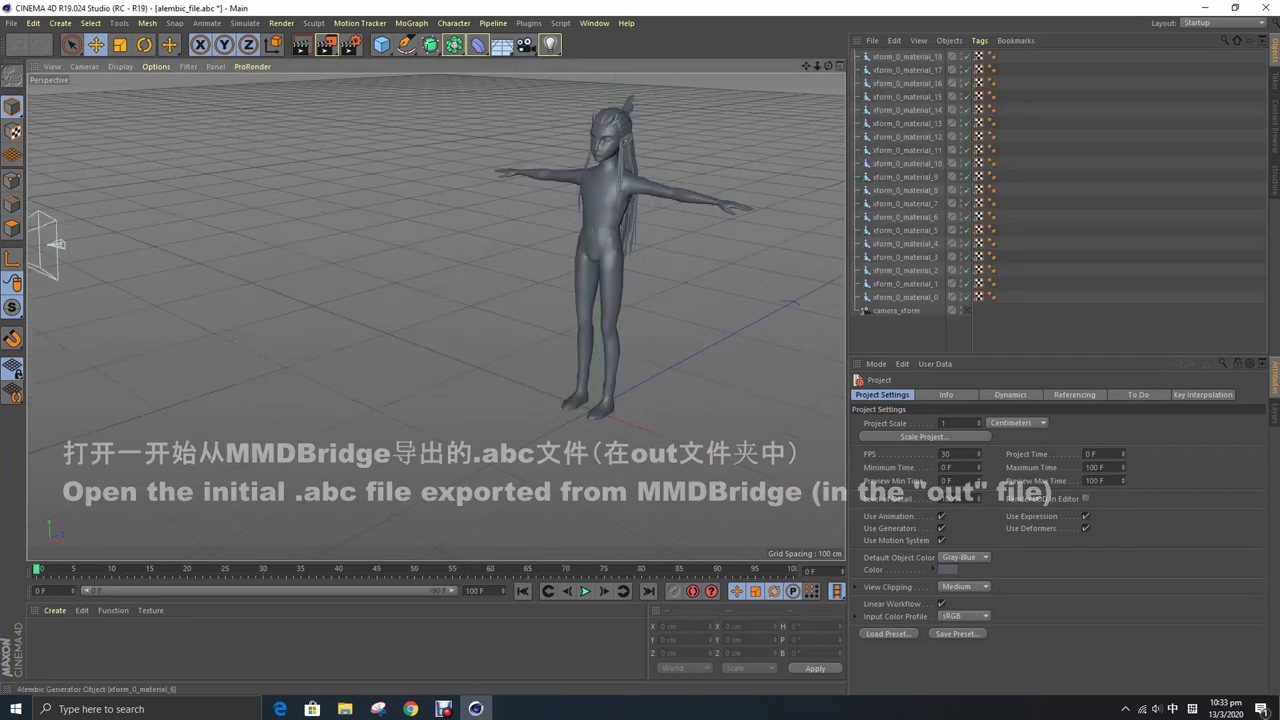
pyautogui.keyDown('alt'); pyautogui.moveTo(600, 300); pyautogui.dragTo(490, 320, button='middle'); pyautogui.keyUp('alt')
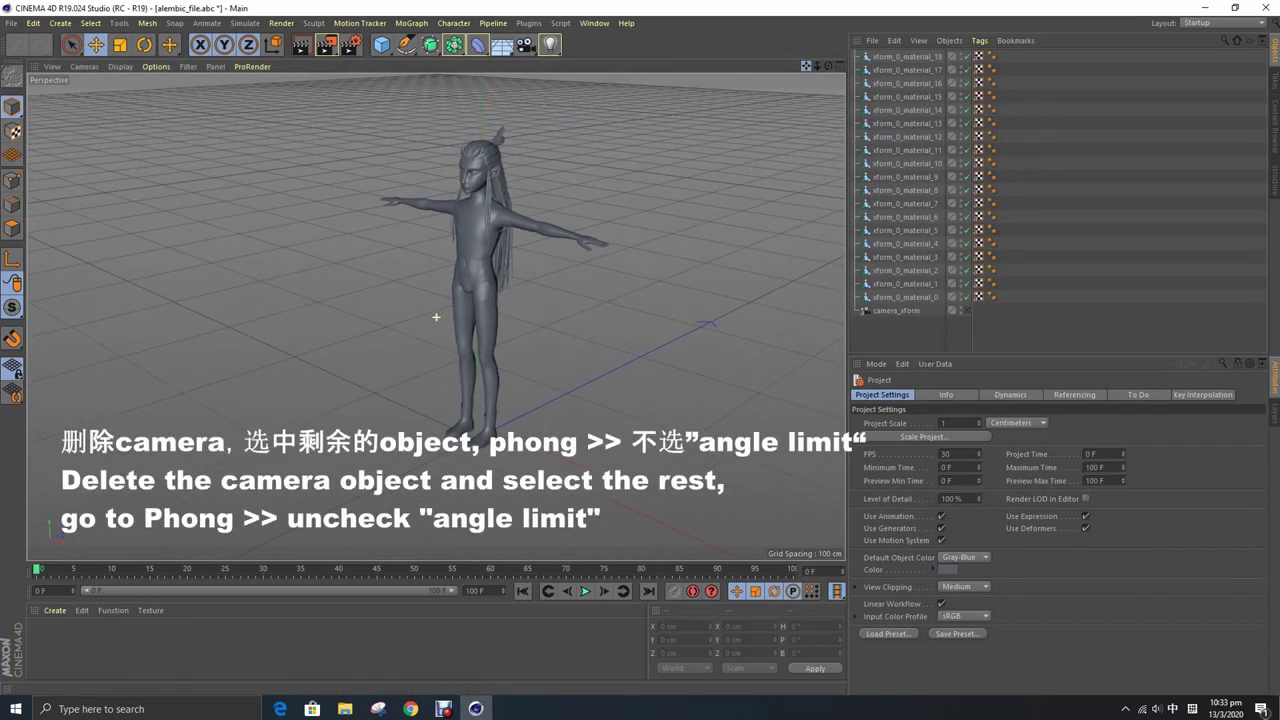
# - Delete the camera object, then uncheck Phong Angle Limit on all remaining model pieces
pyautogui.click(896, 311)
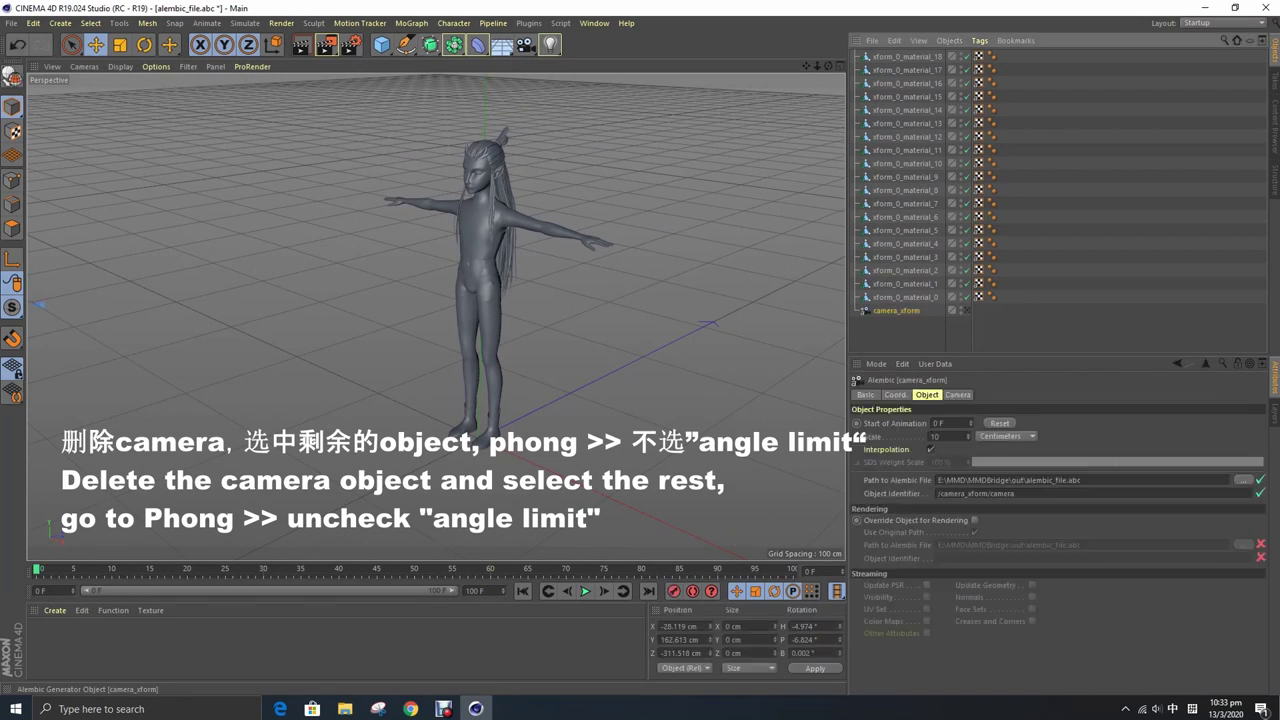
pyautogui.press('Delete')
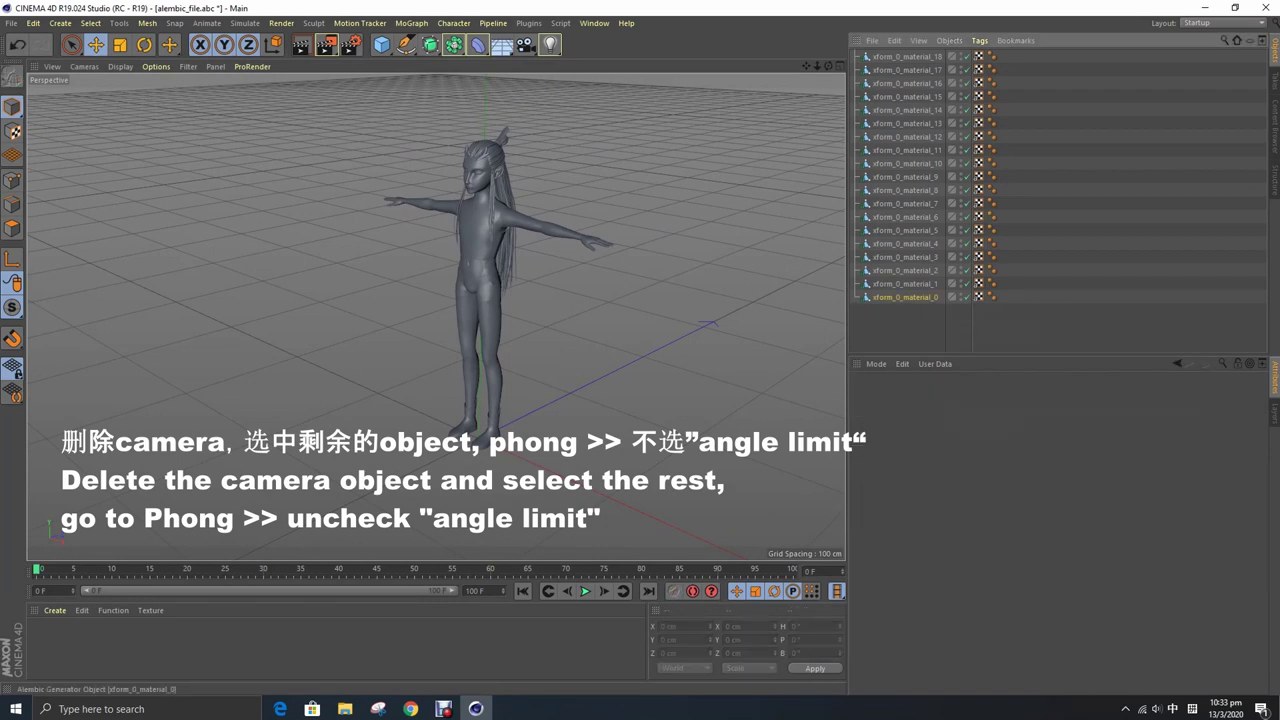
pyautogui.hotkey('ctrl', 'a')
pyautogui.click(950, 394)
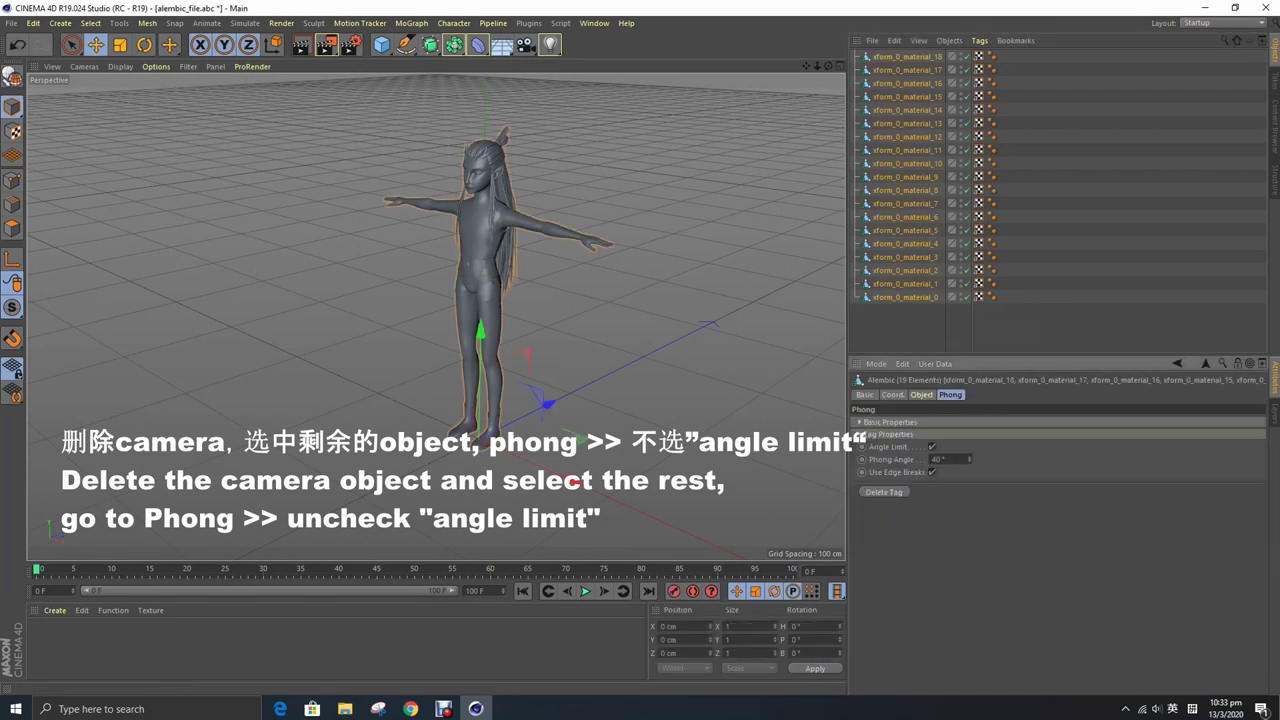
pyautogui.hotkey('ctrl', 'shift', 'a')
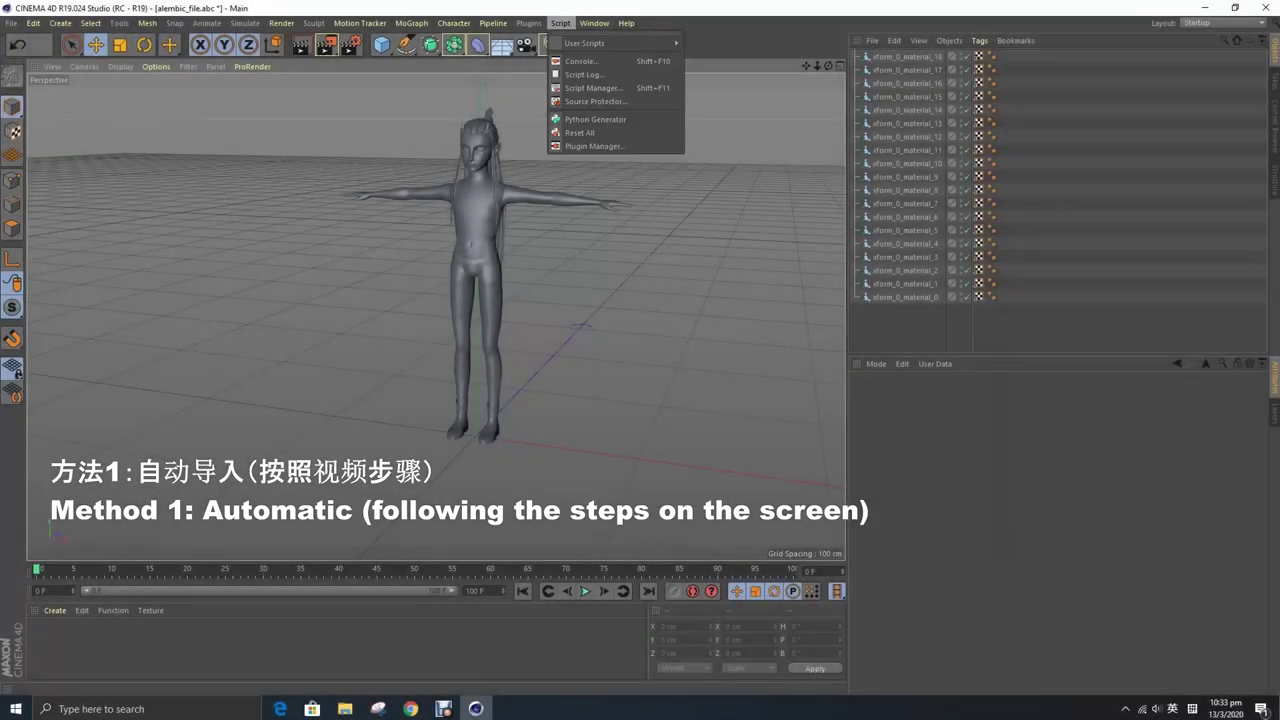
# - Run MMDBridge/alembic_assign_scripts/c4d.py and point it to the out folder for the textures
pyautogui.click(718, 47)
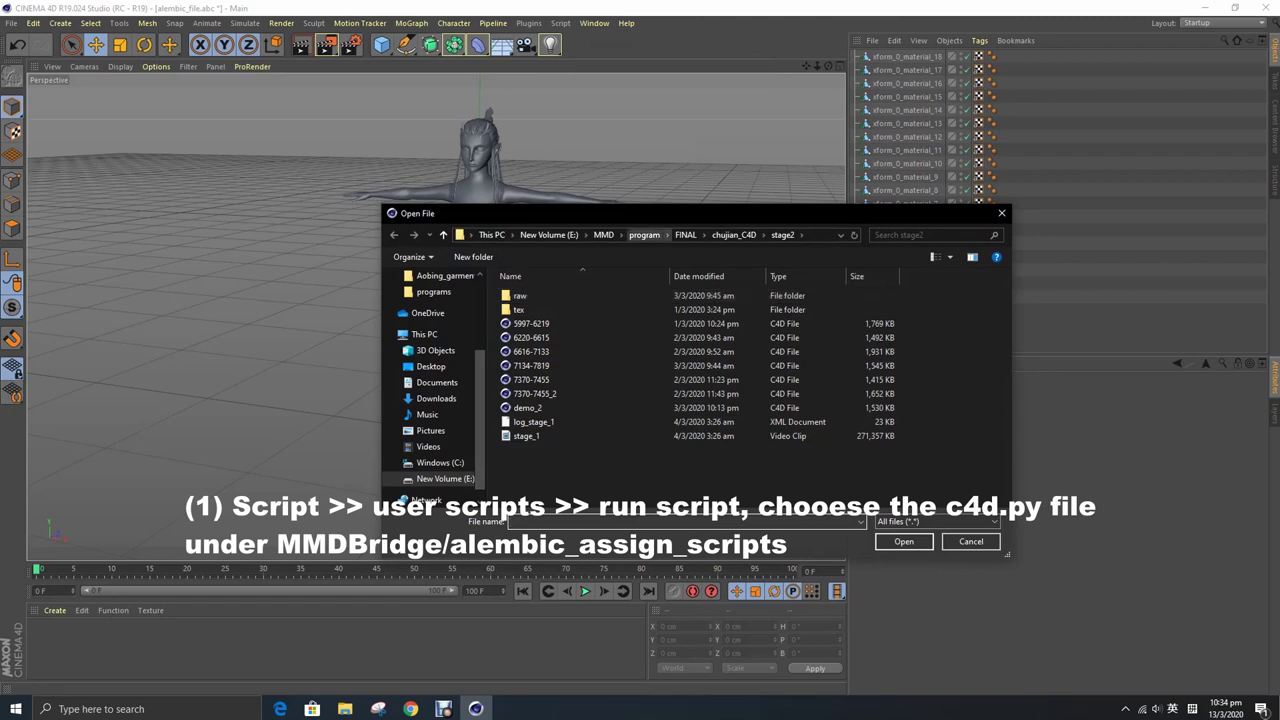
pyautogui.click(644, 234)
pyautogui.click(603, 234)
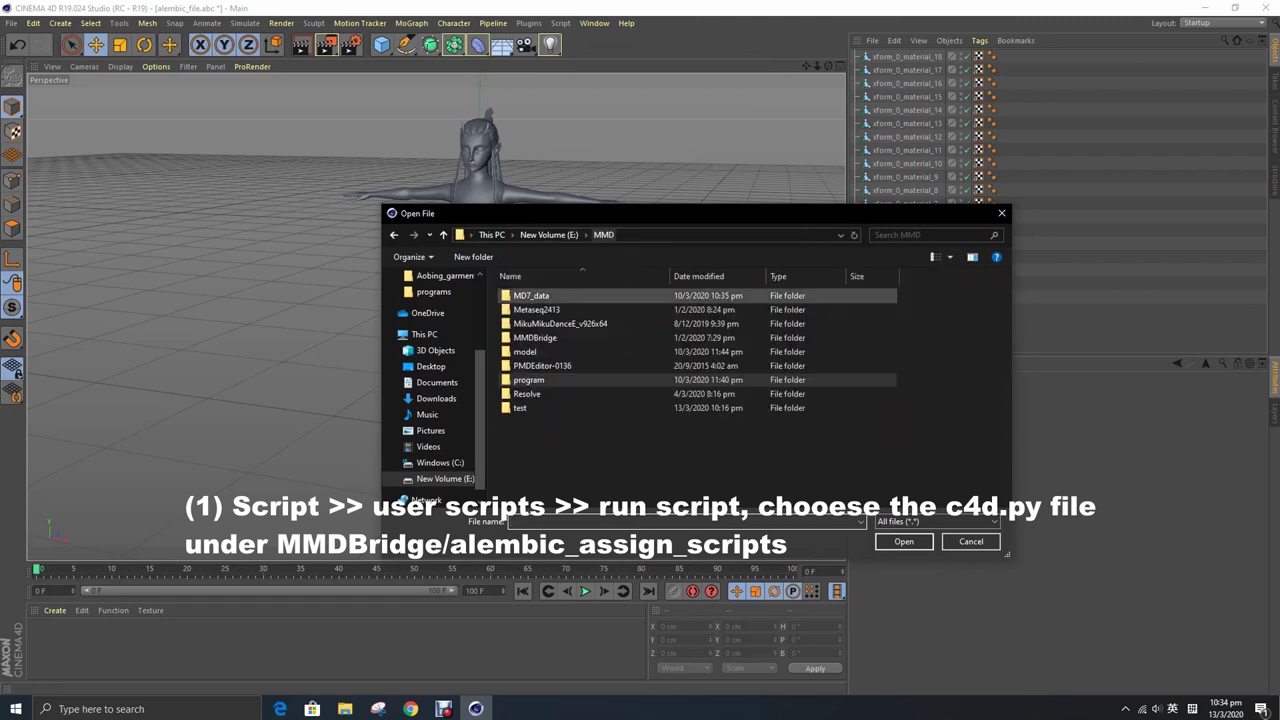
pyautogui.click(535, 337)
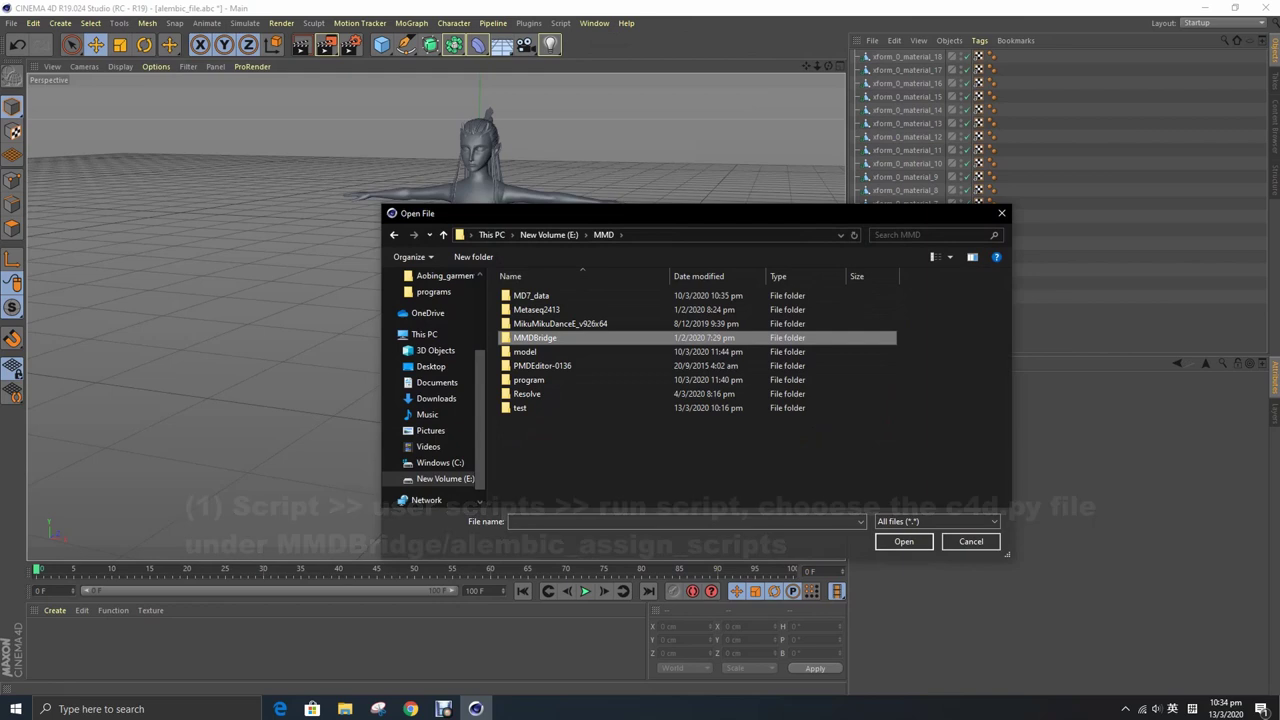
pyautogui.doubleClick(535, 337)
pyautogui.doubleClick(540, 295)
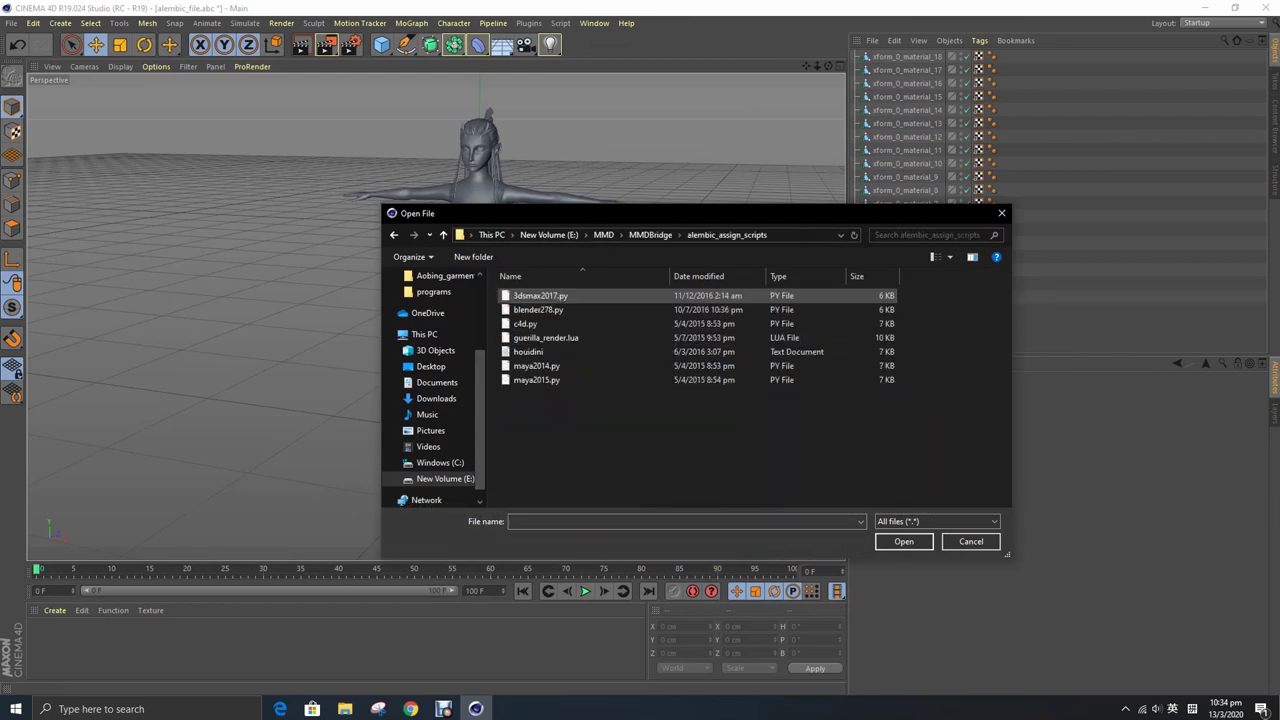
pyautogui.click(525, 323)
pyautogui.press('Return')
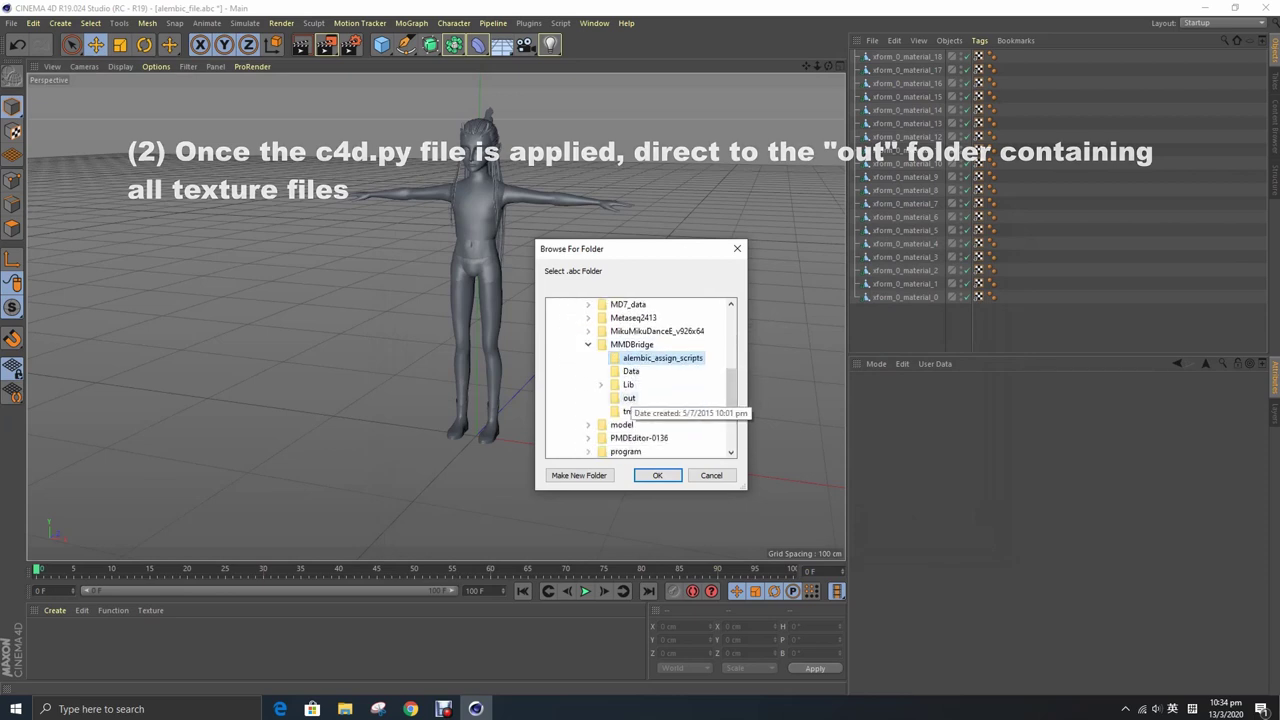
pyautogui.click(629, 398)
pyautogui.click(657, 475)
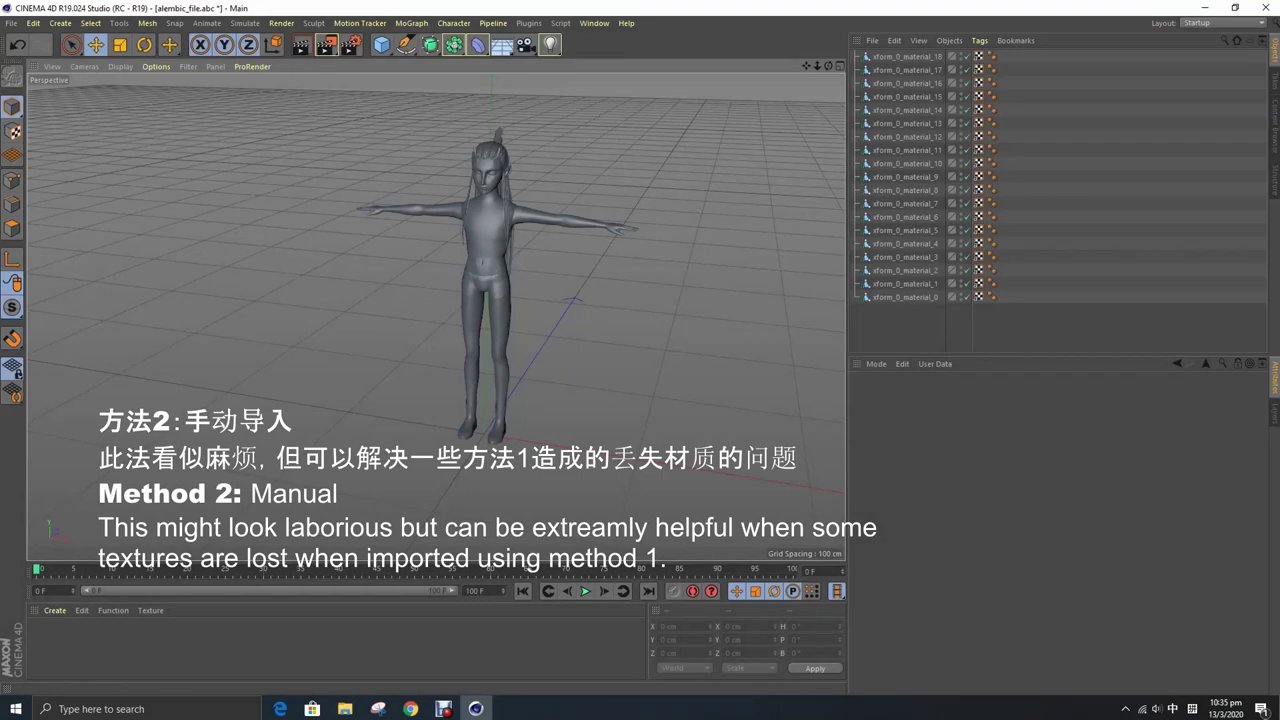
# - Save the scene as combined.c4d in E:\MMD\test\programs
pyautogui.click(11, 23)
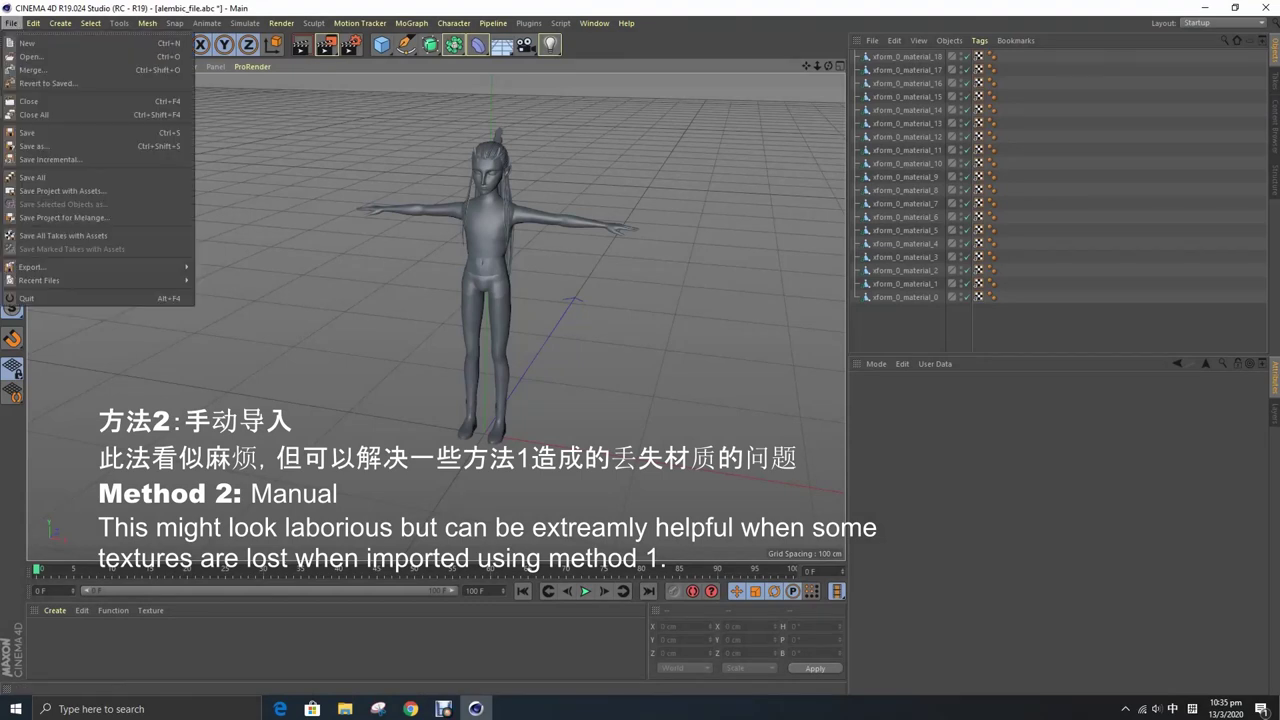
pyautogui.click(45, 140)
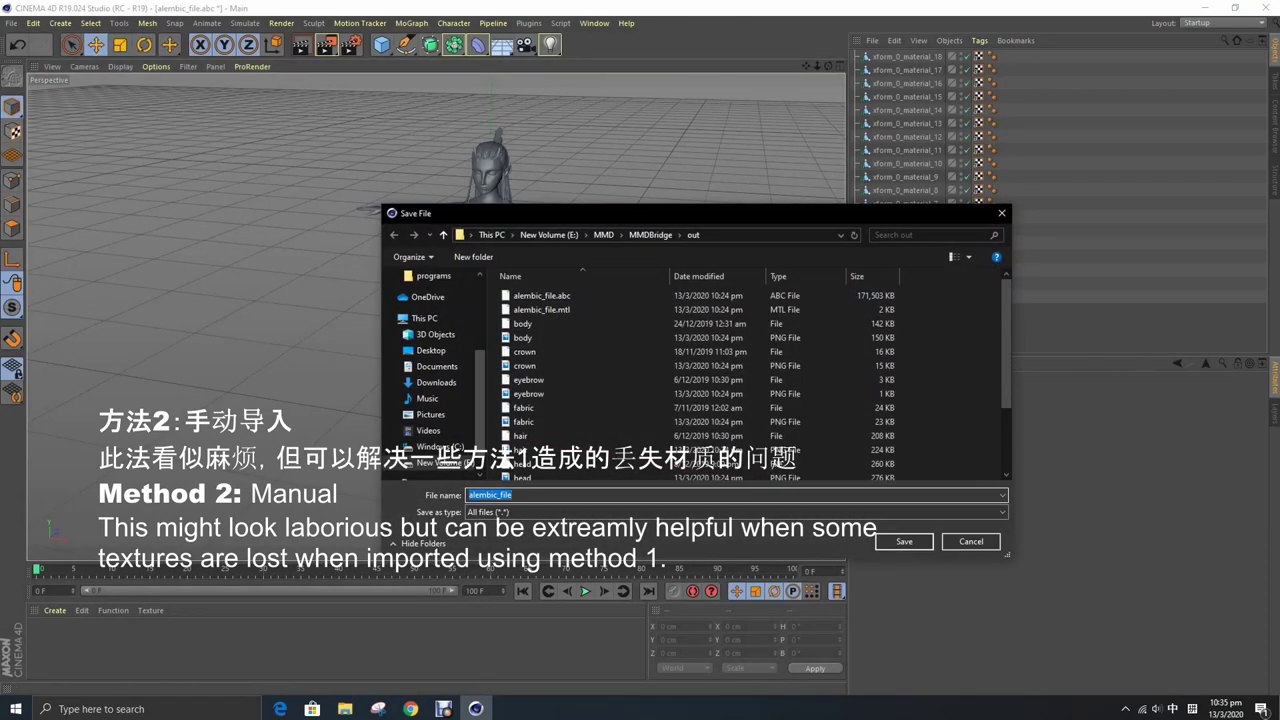
pyautogui.click(603, 234)
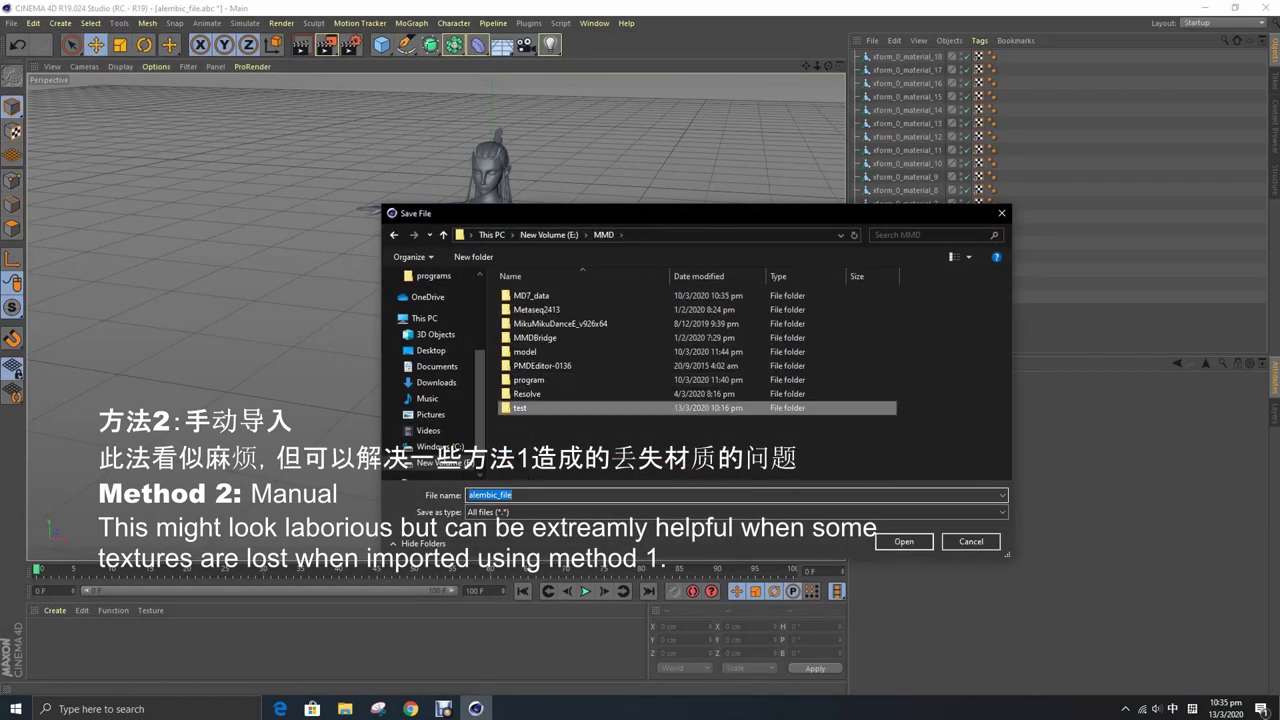
pyautogui.doubleClick(530, 406)
pyautogui.doubleClick(530, 309)
pyautogui.click(489, 495)
pyautogui.write('com')
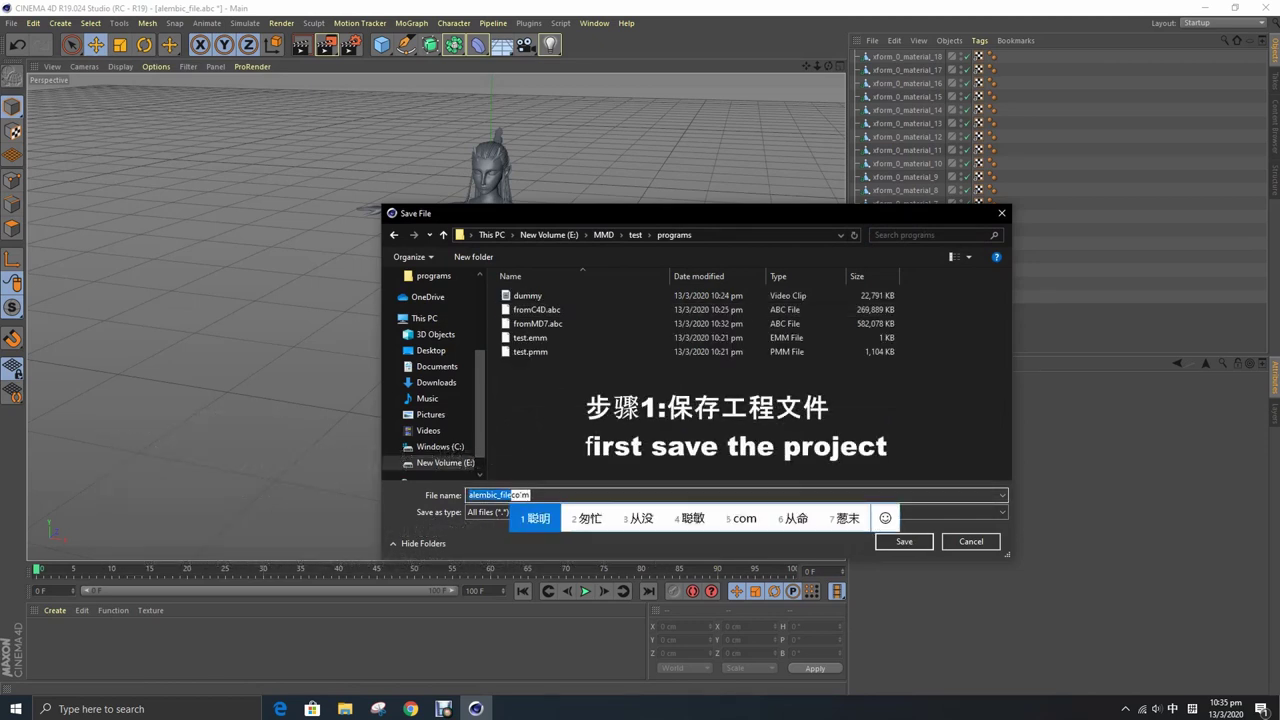
pyautogui.write('bi')
pyautogui.press('BackSpace')
pyautogui.press('BackSpace')
pyautogui.press('BackSpace')
pyautogui.press('BackSpace')
pyautogui.press('BackSpace')
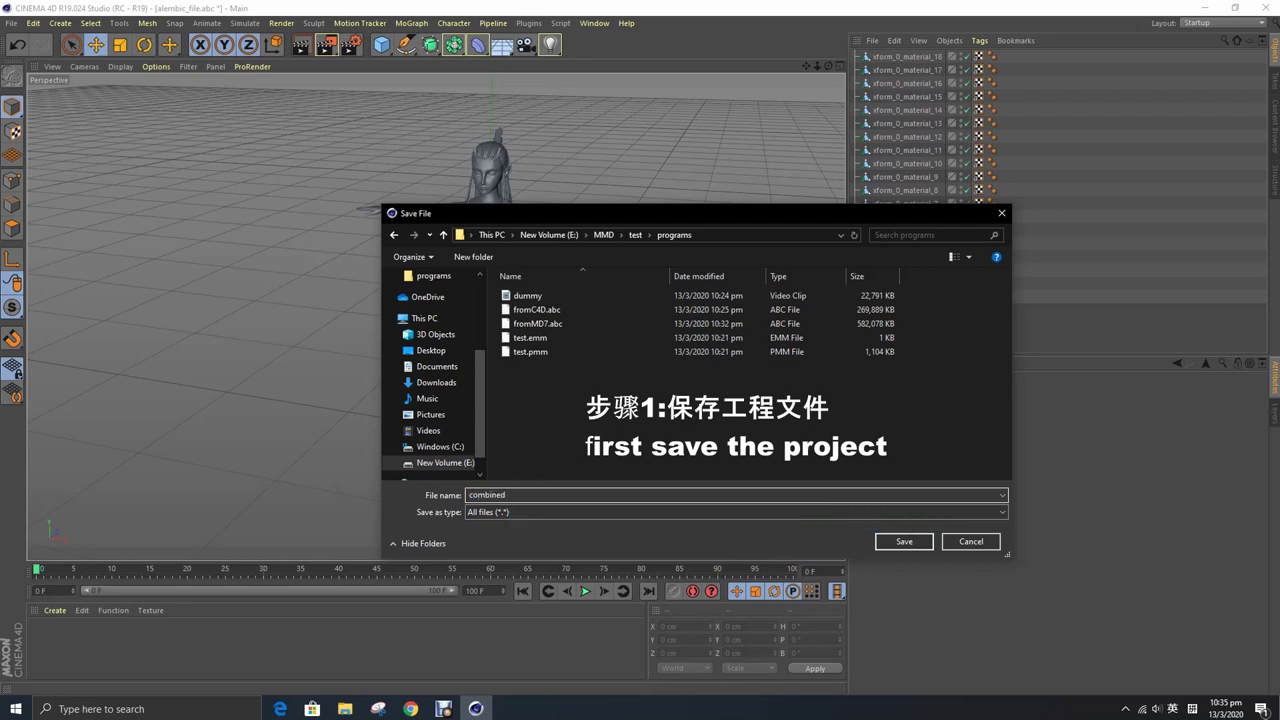
pyautogui.click(904, 541)
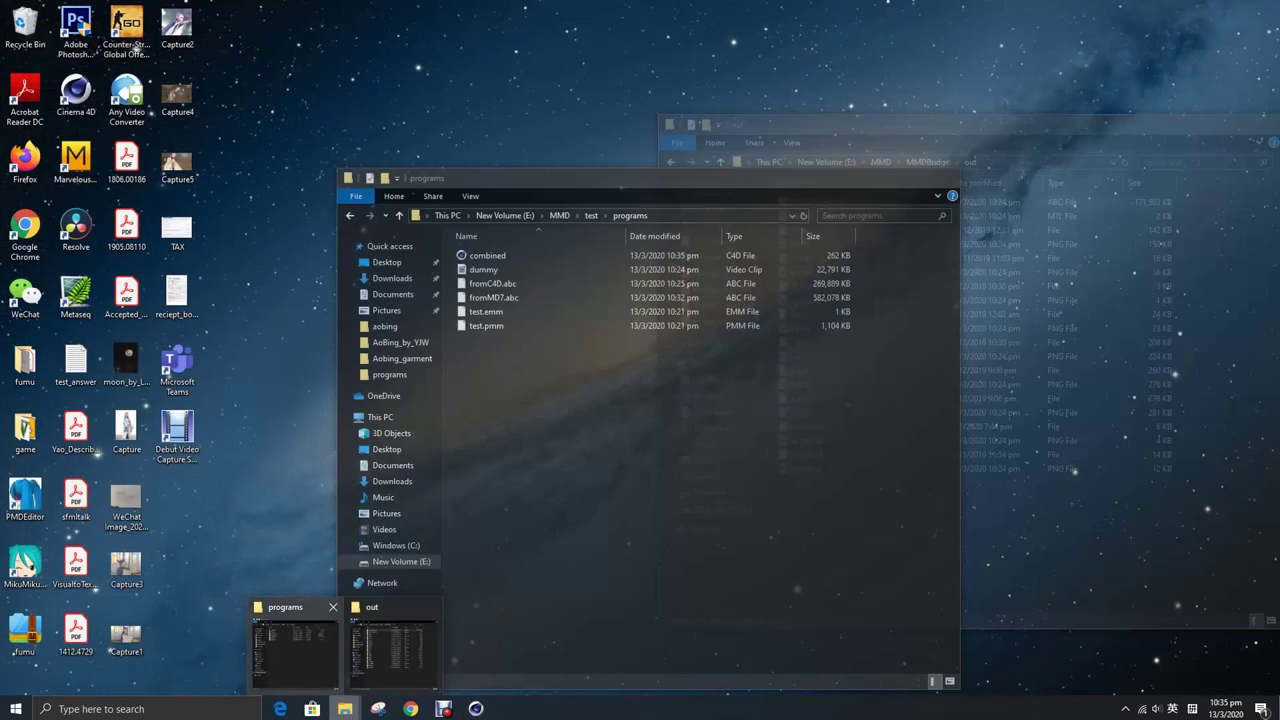
# - Create a new folder named tex inside test\programs and open it
pyautogui.click(294, 645)
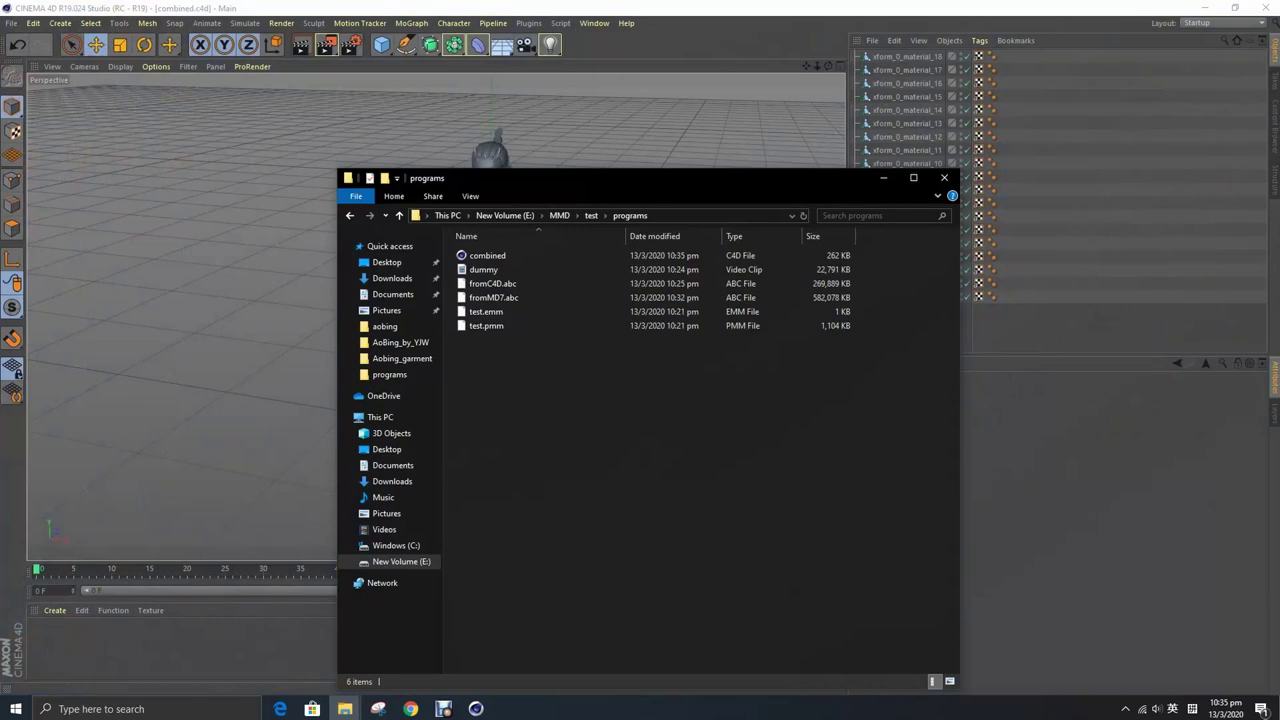
pyautogui.click(487, 255)
pyautogui.rightClick(501, 383)
pyautogui.moveTo(556, 545)
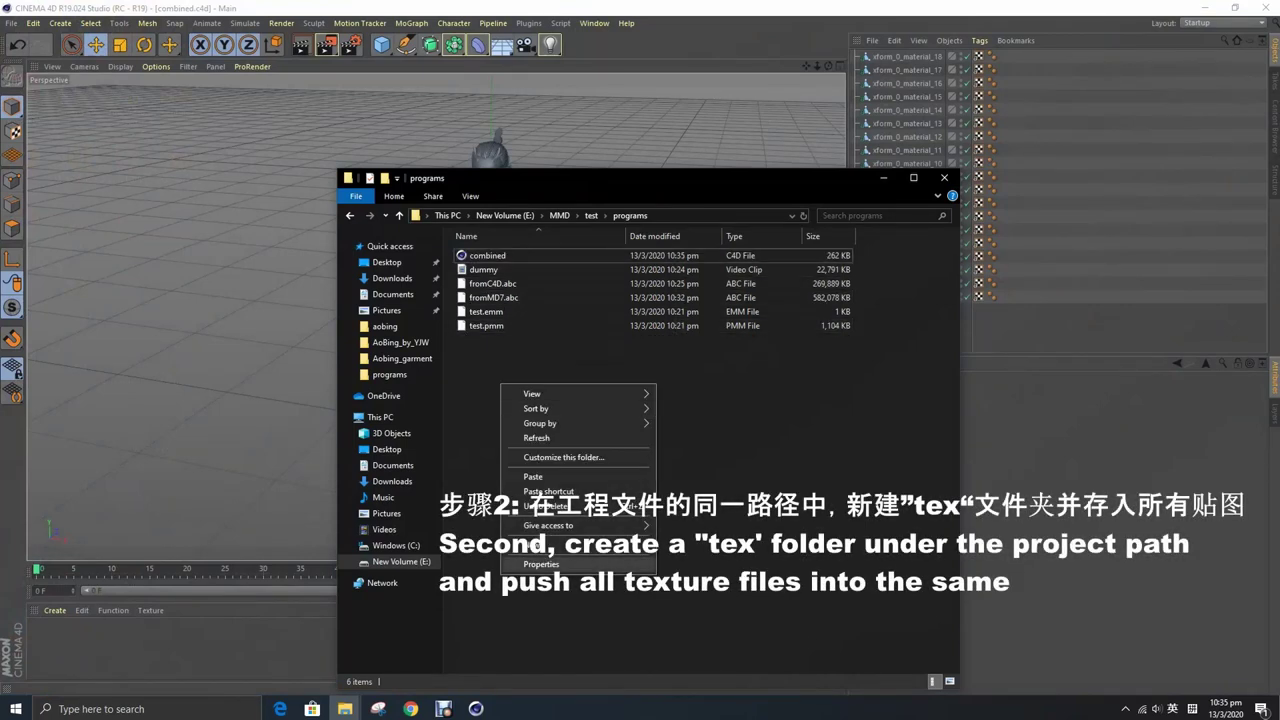
pyautogui.click(688, 546)
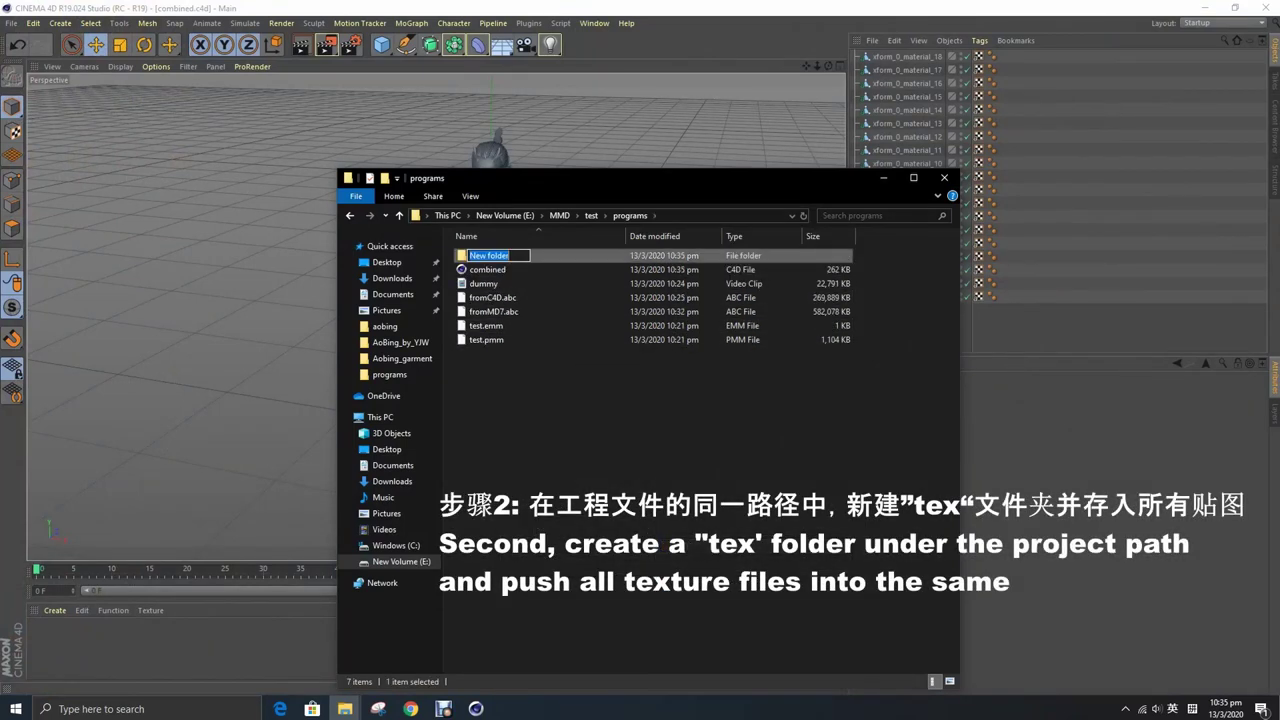
pyautogui.write('tex')
pyautogui.press('Return')
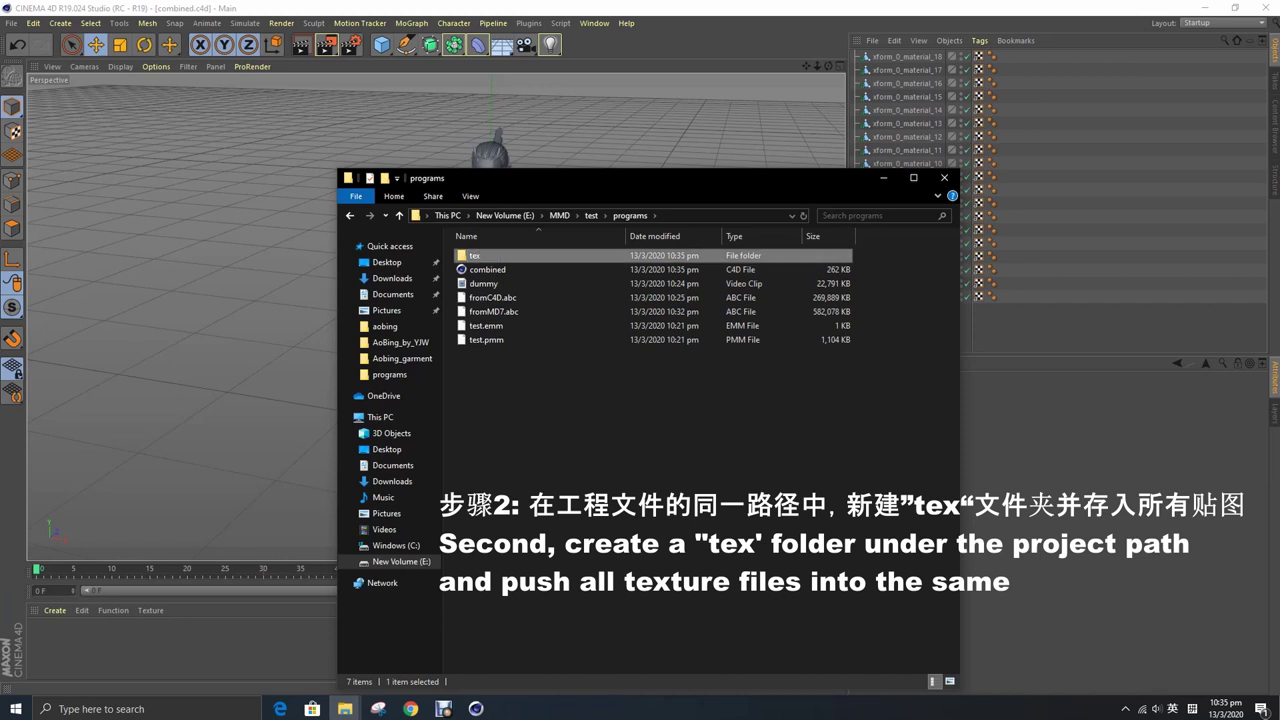
pyautogui.doubleClick(475, 255)
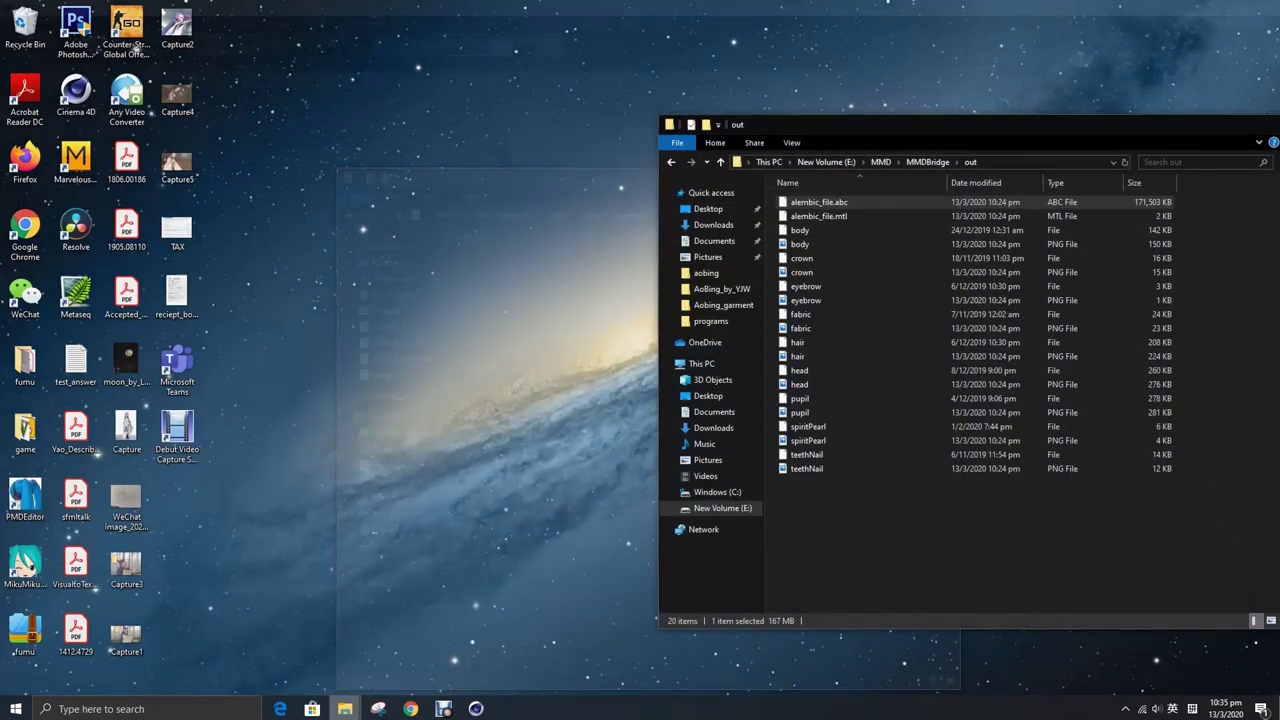
# - In the other window, browse to test\AoBing_by_YJW\AoBing_MMD_model_by_YJW
pyautogui.click(393, 652)
pyautogui.click(880, 161)
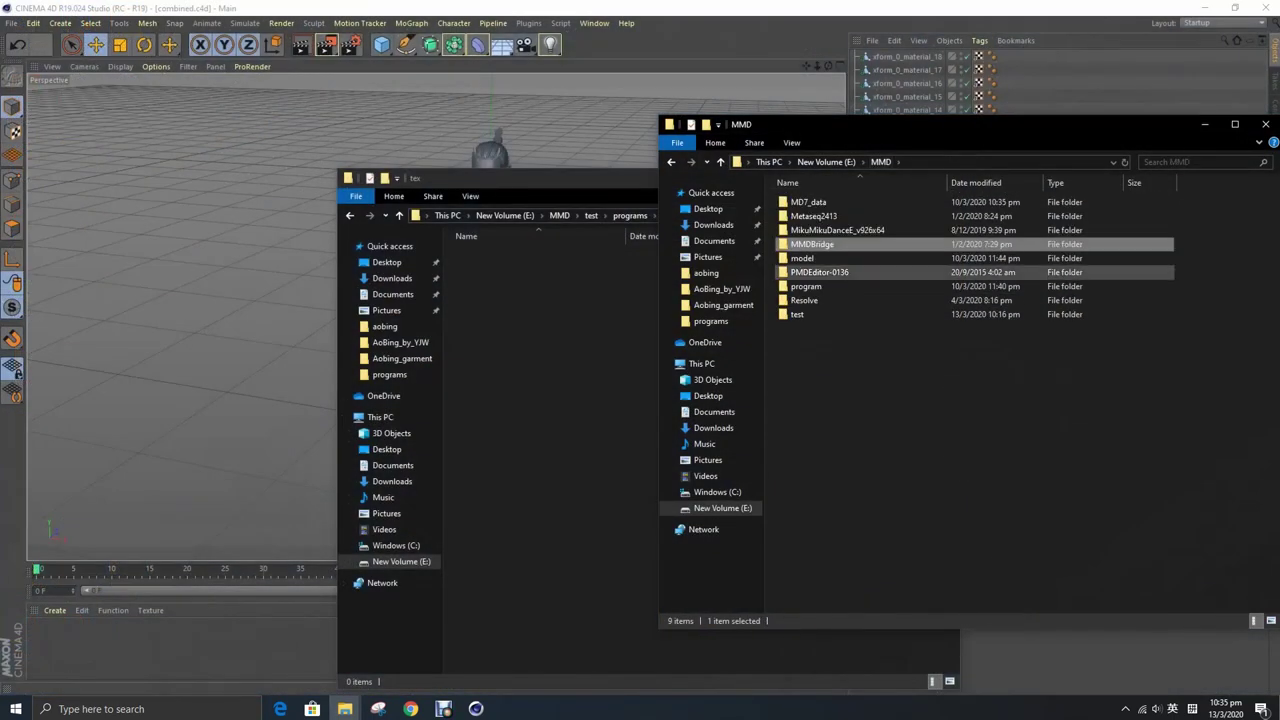
pyautogui.click(806, 286)
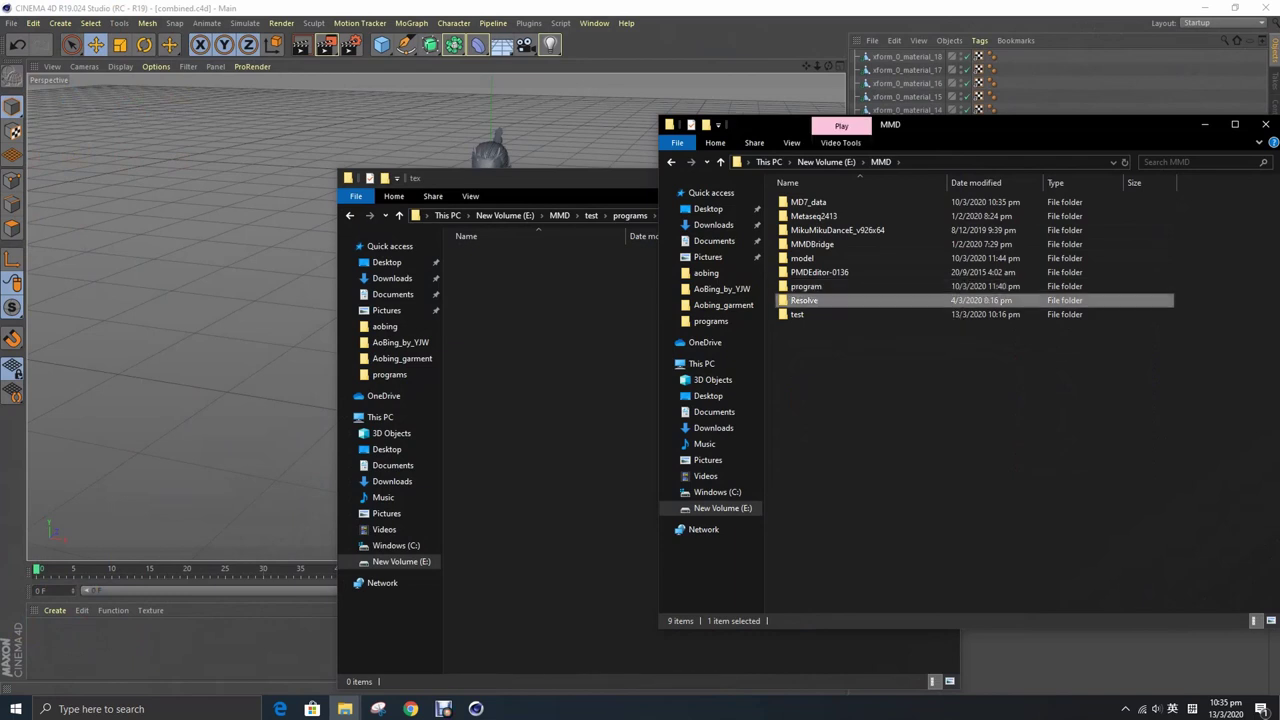
pyautogui.click(812, 244)
pyautogui.click(802, 258)
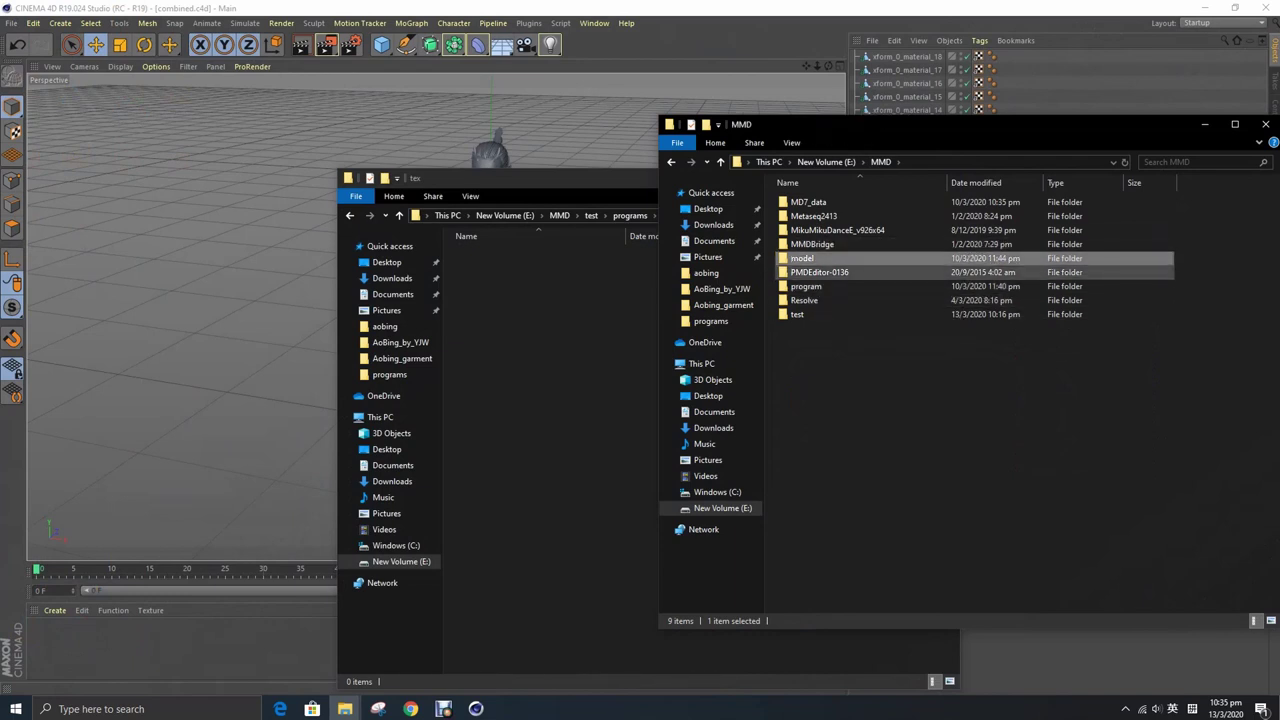
pyautogui.doubleClick(797, 314)
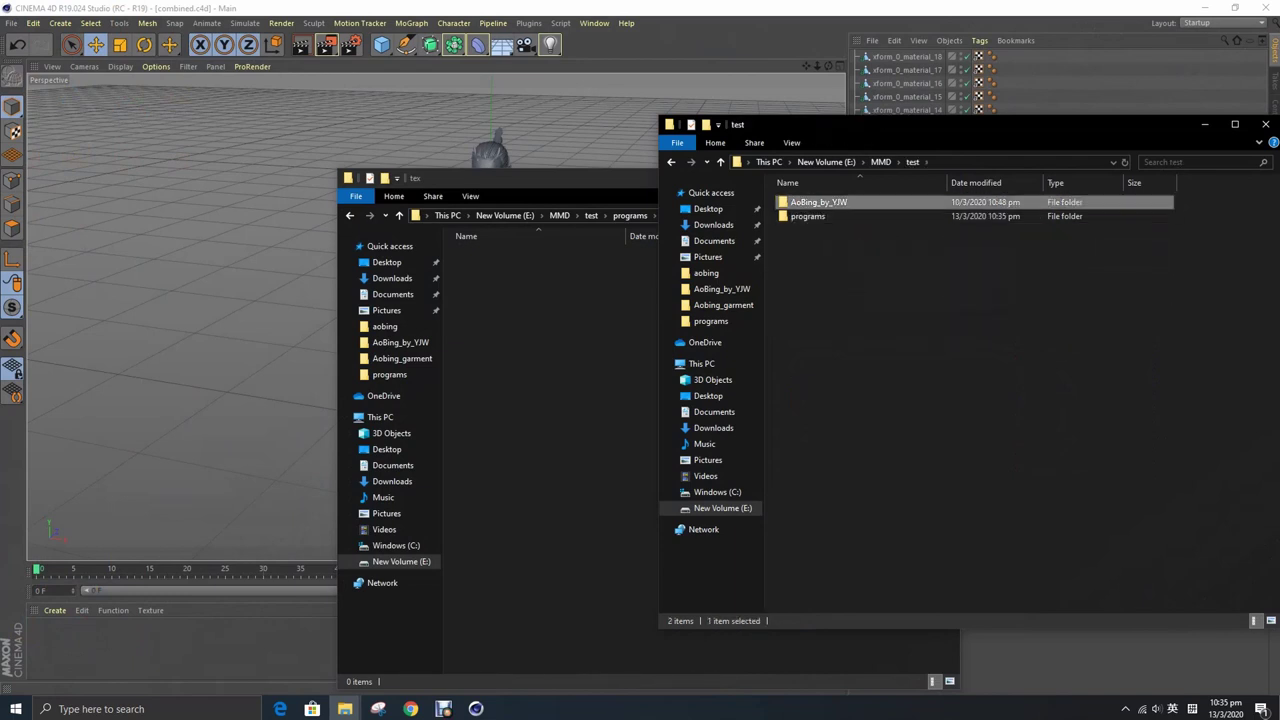
pyautogui.doubleClick(806, 202)
pyautogui.click(843, 216)
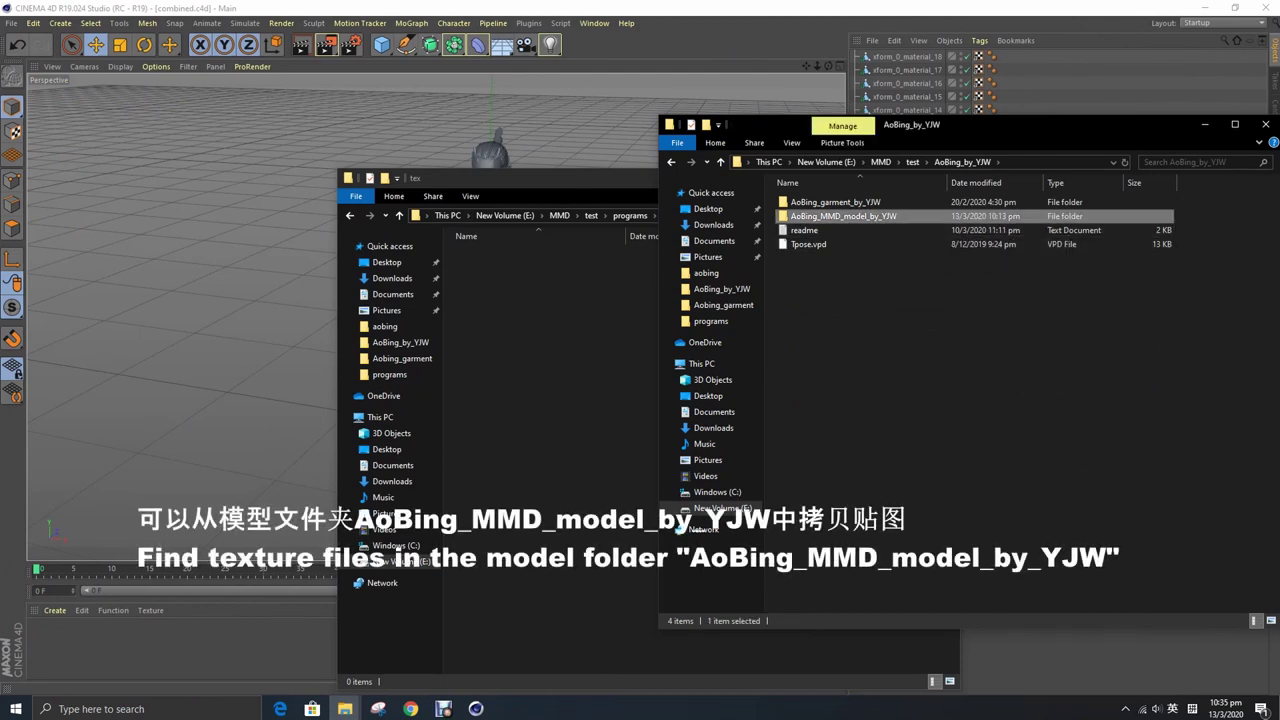
pyautogui.doubleClick(843, 216)
pyautogui.moveTo(1033, 130); pyautogui.dragTo(875, 153)
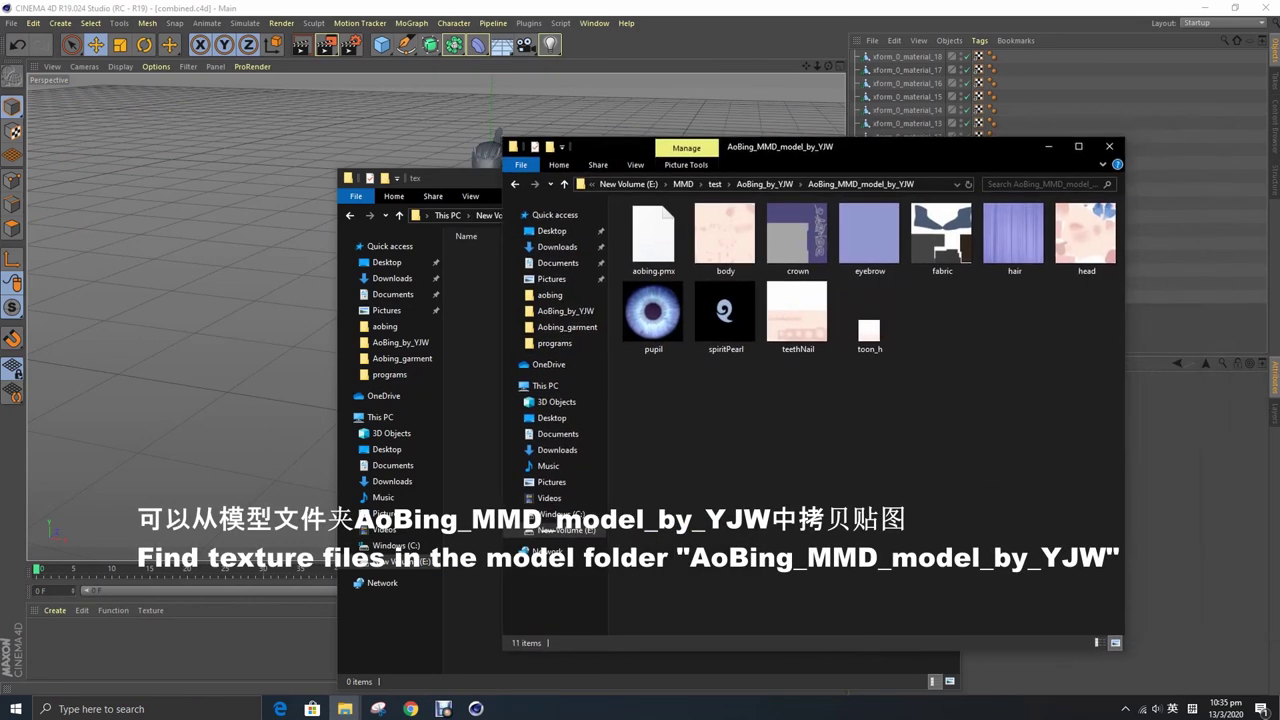
# - Select the texture images from body through teethNail and paste them into tex
pyautogui.click(725, 235)
pyautogui.keyDown('shift'); pyautogui.click(797, 315); pyautogui.keyUp('shift')
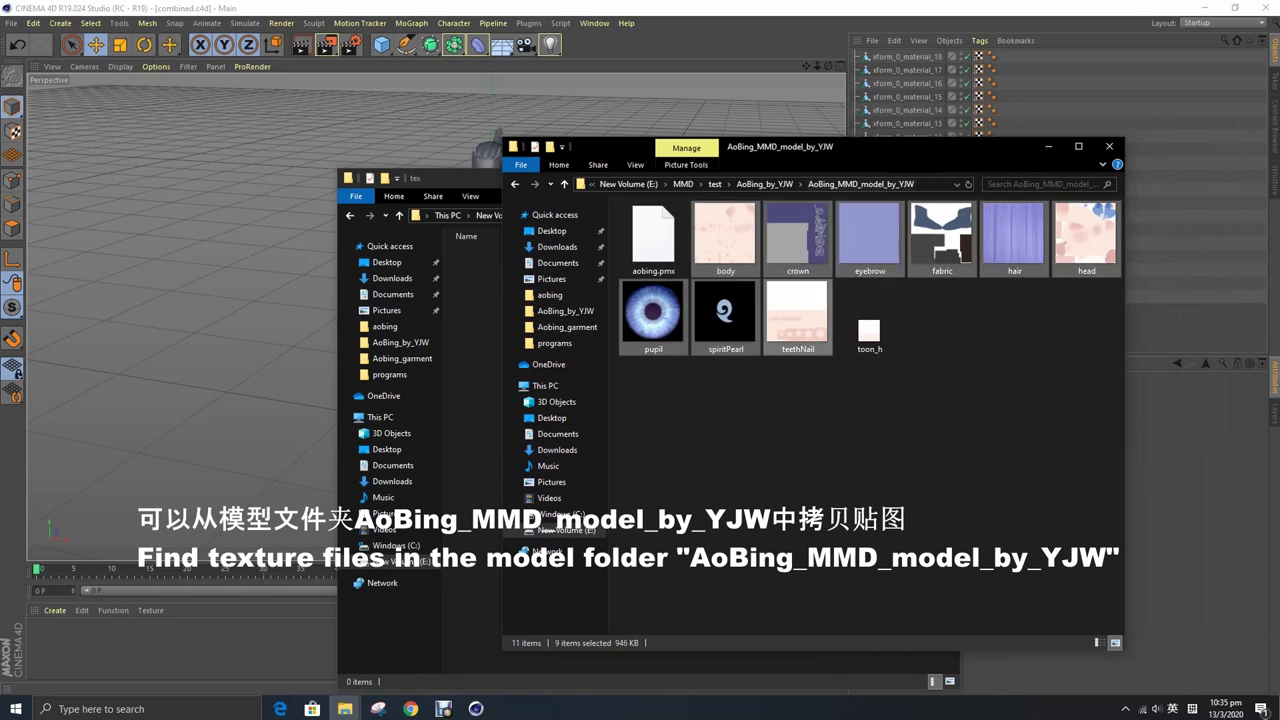
pyautogui.moveTo(834, 148); pyautogui.dragTo(1065, 170)
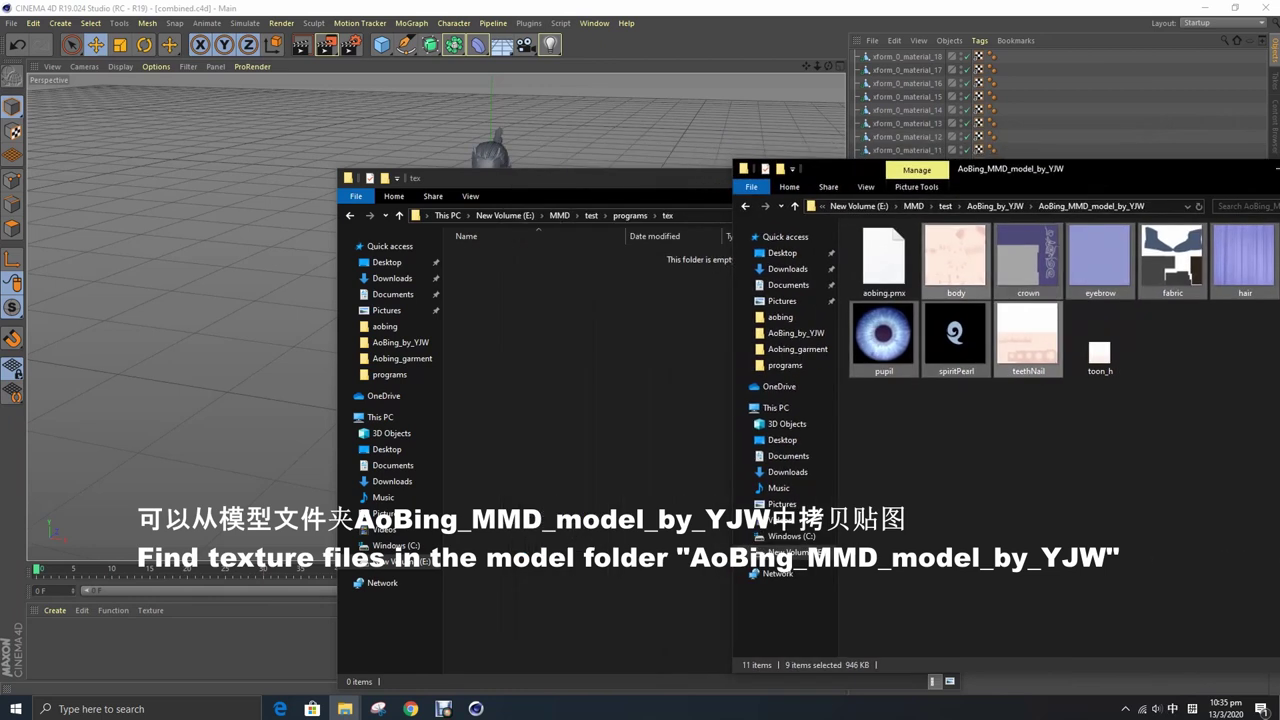
pyautogui.hotkey('alt', 'Tab')
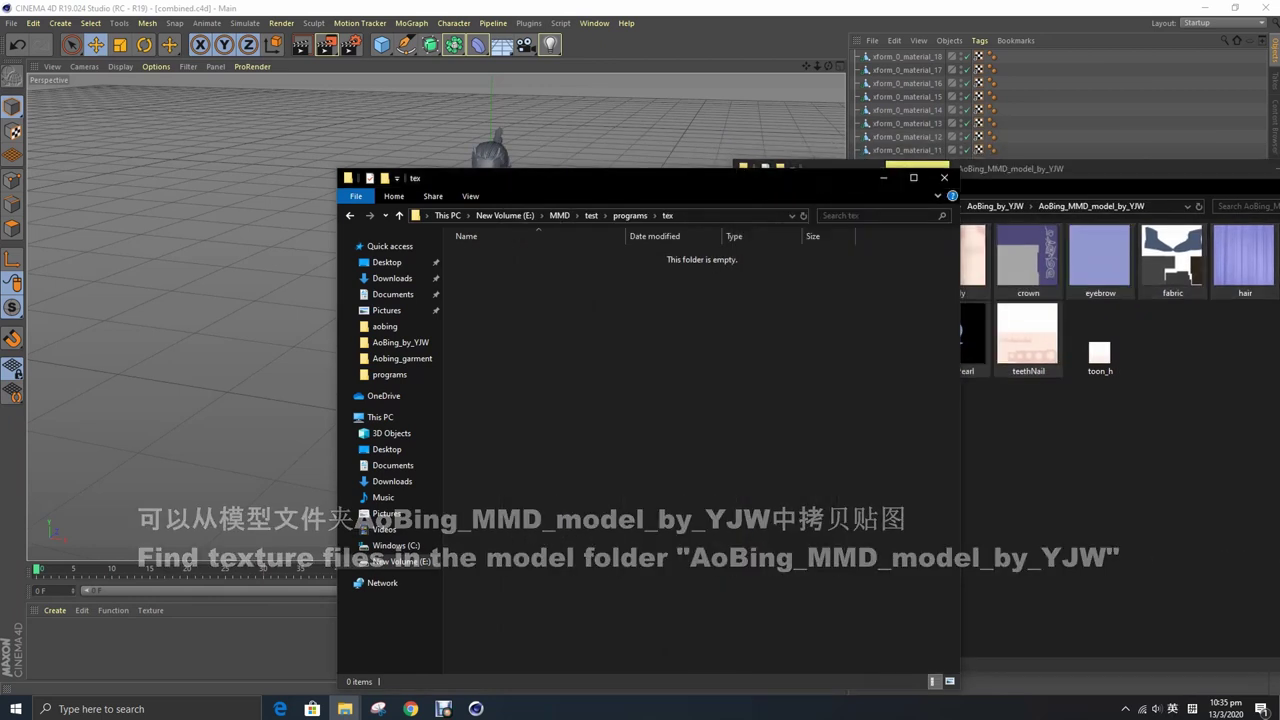
pyautogui.rightClick(574, 343)
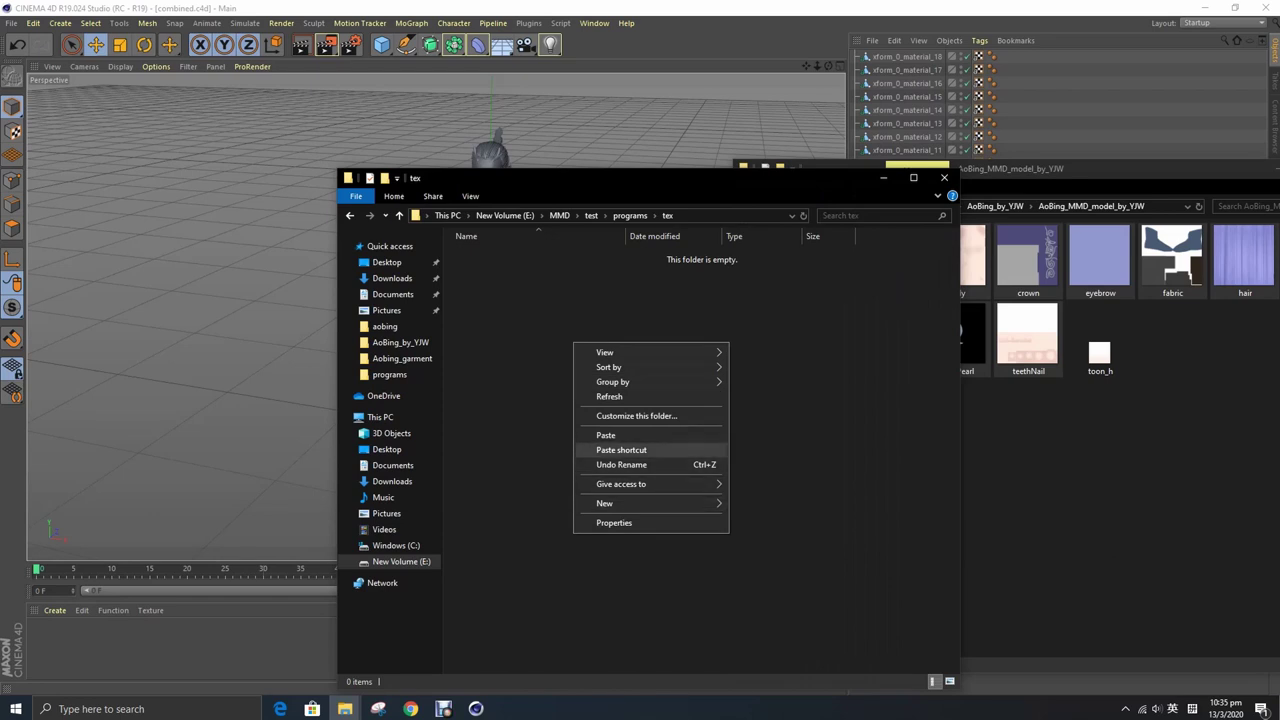
pyautogui.click(606, 435)
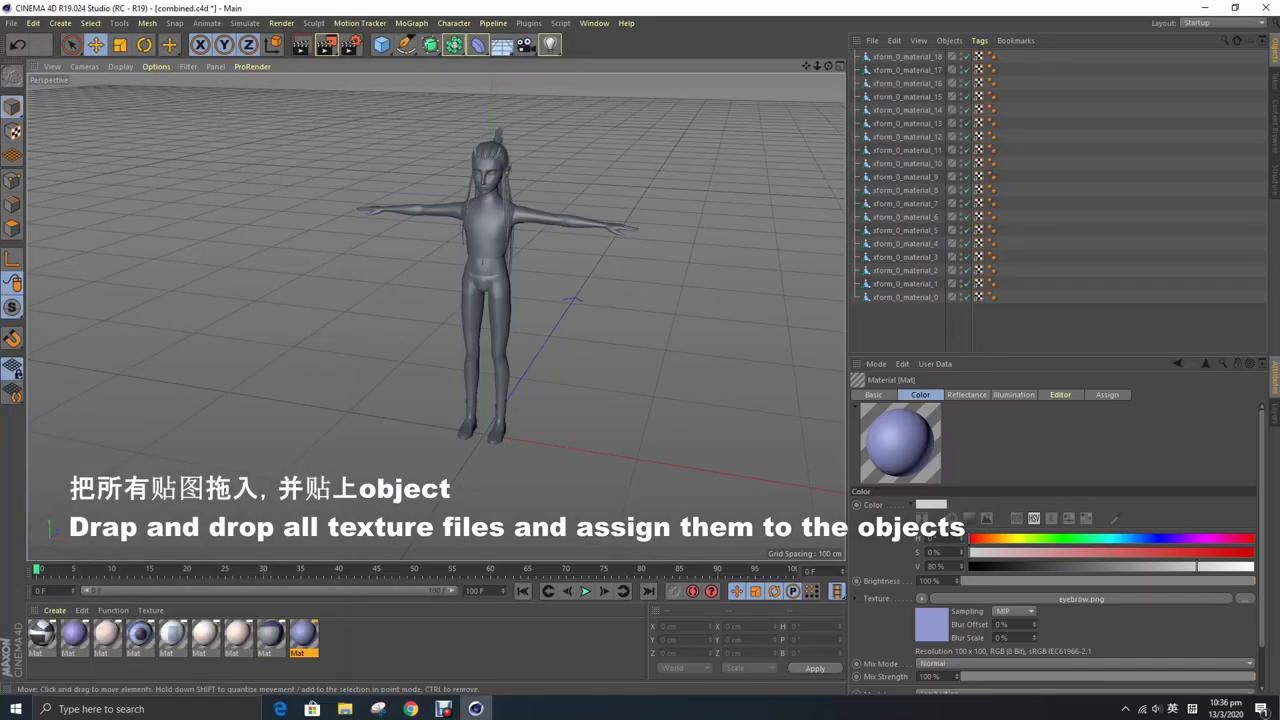
# - Apply the crown texture material to xform_0_material_17 and select the hair part xform_0_material_16
pyautogui.click(269, 636)
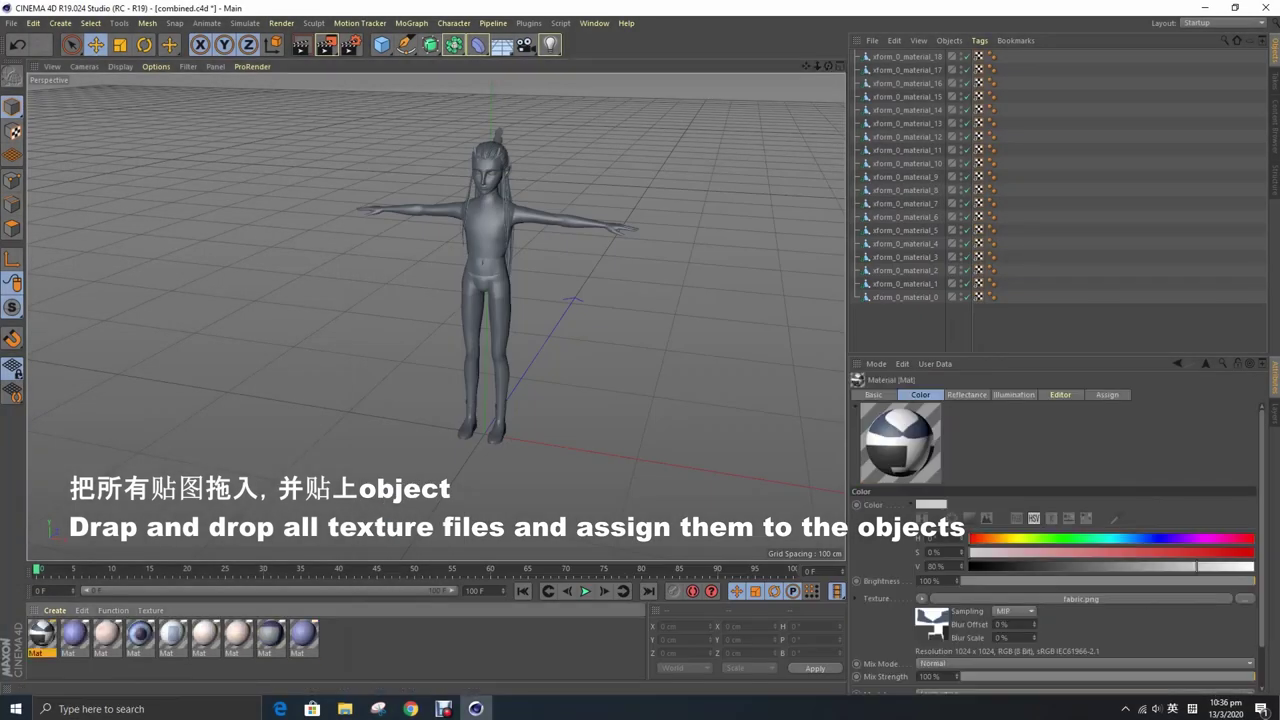
pyautogui.moveTo(269, 636); pyautogui.dragTo(1005, 69)
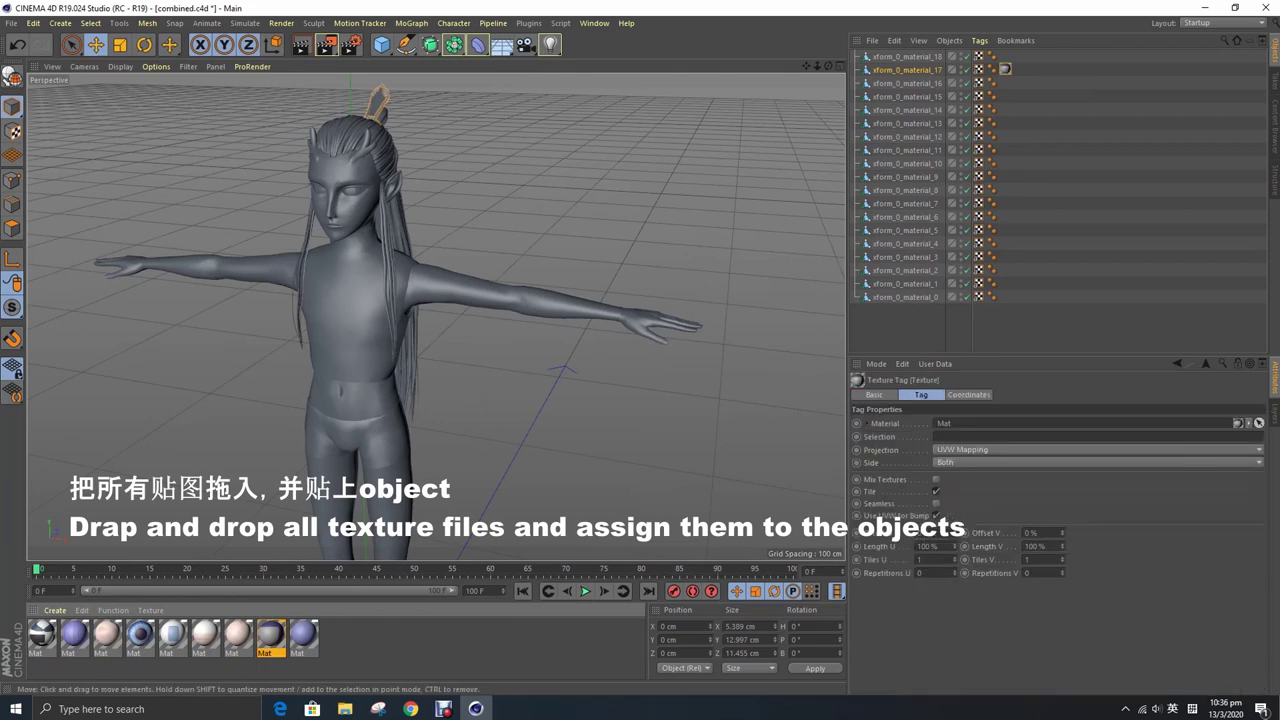
pyautogui.click(979, 83)
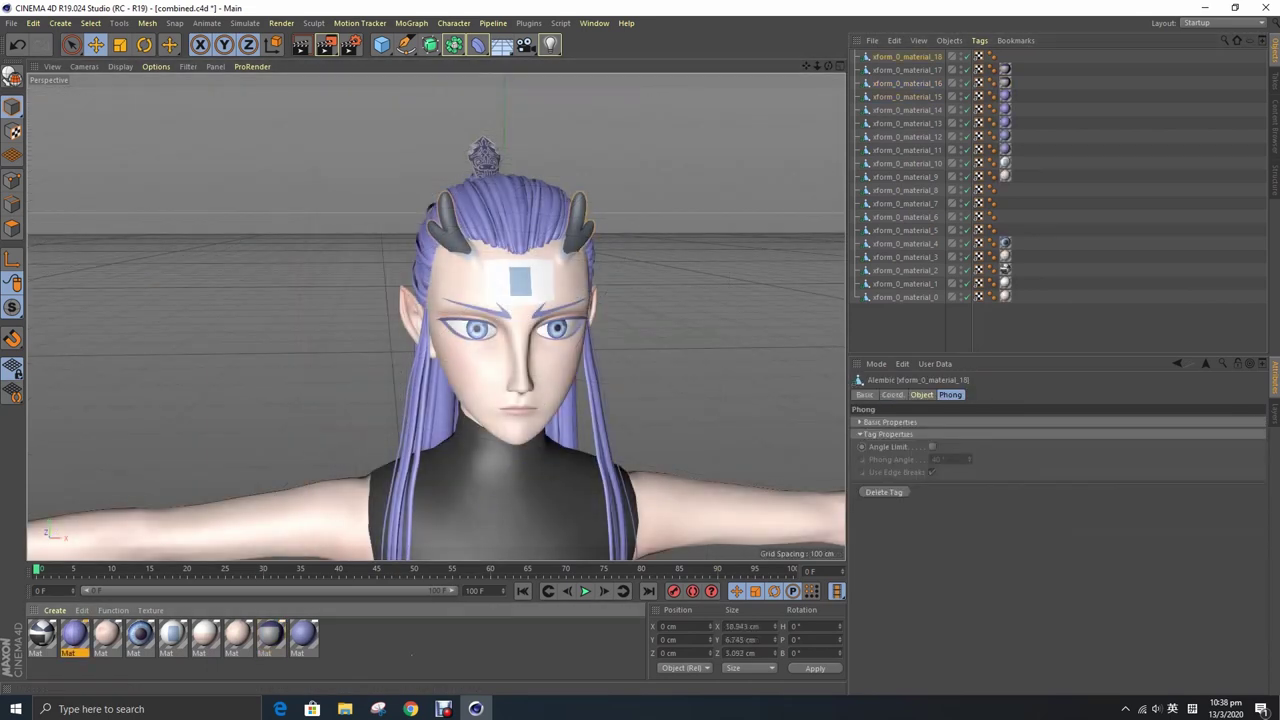
pyautogui.click(411, 655)
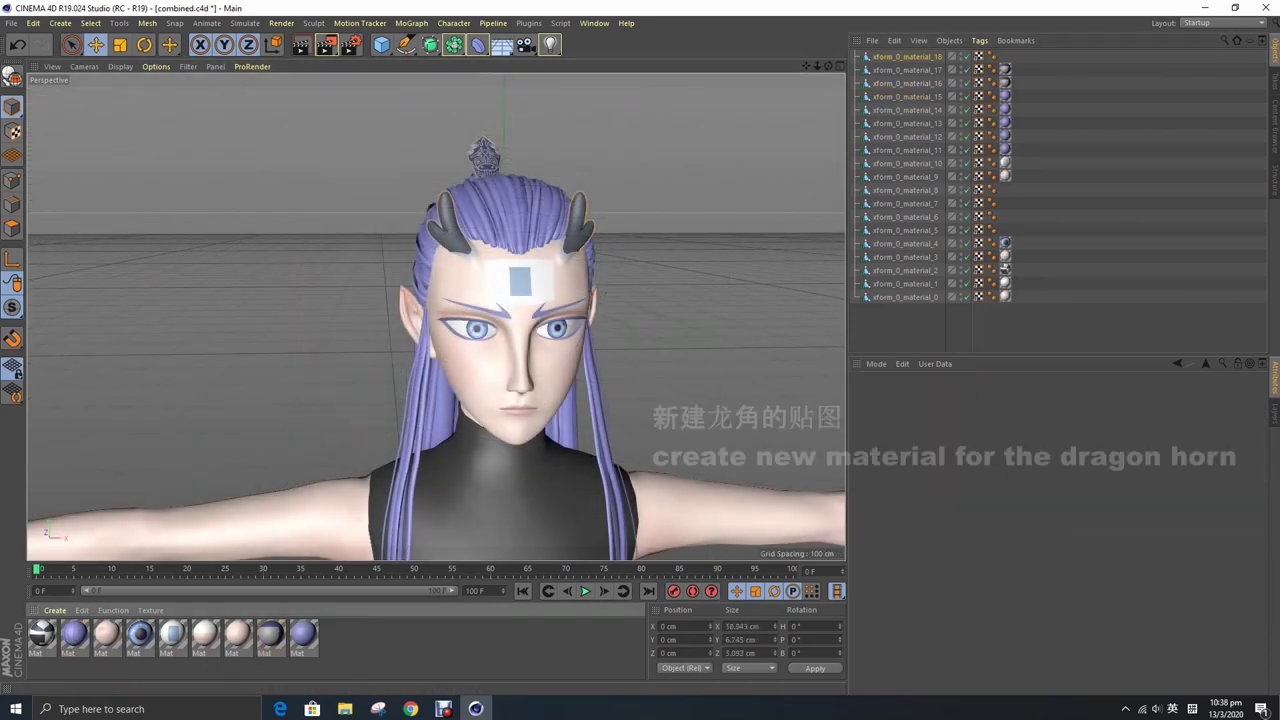
# - Create a standard material named horn with Transparency and the Glass refraction preset (1.517)
pyautogui.click(55, 610)
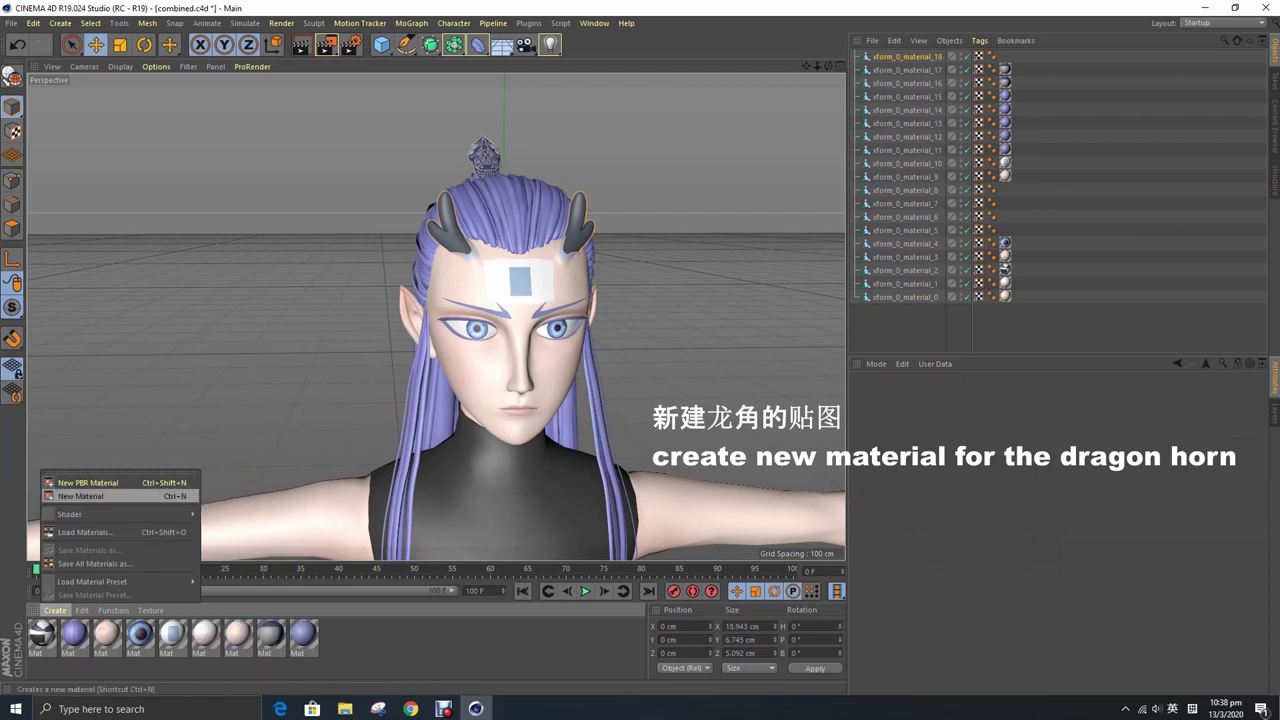
pyautogui.click(80, 496)
pyautogui.doubleClick(41, 635)
pyautogui.write('horn')
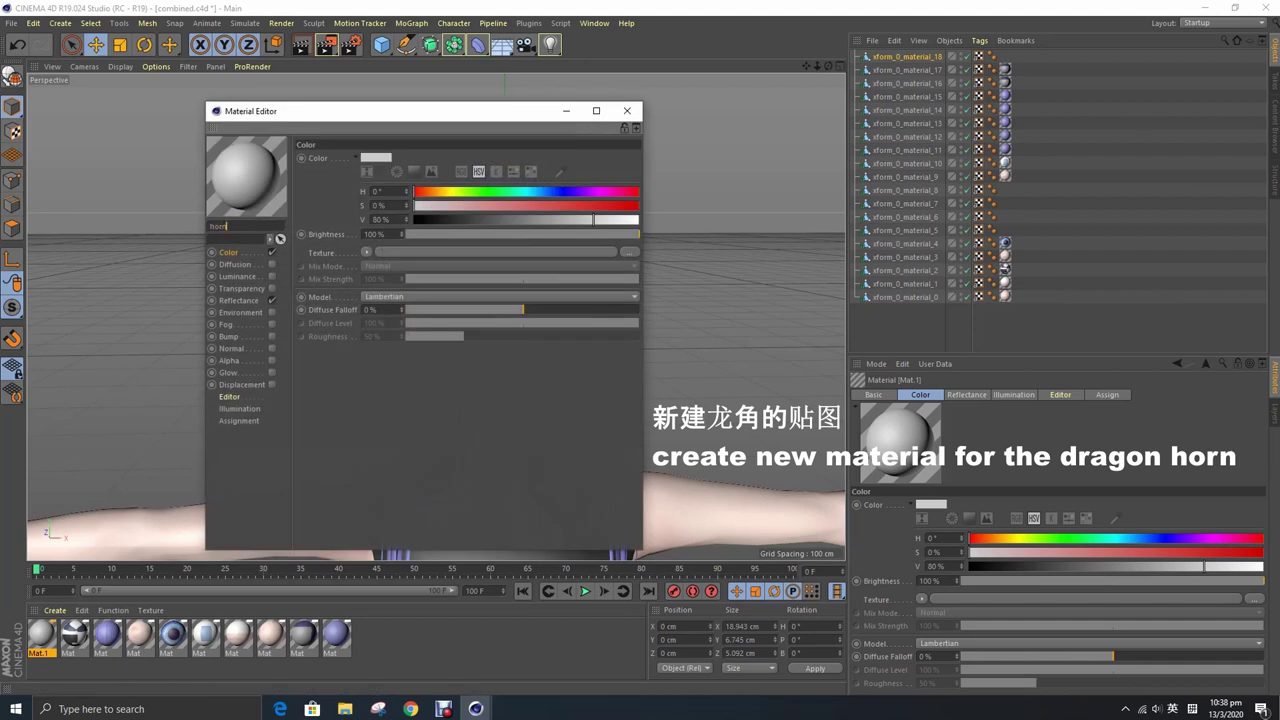
pyautogui.press('Return')
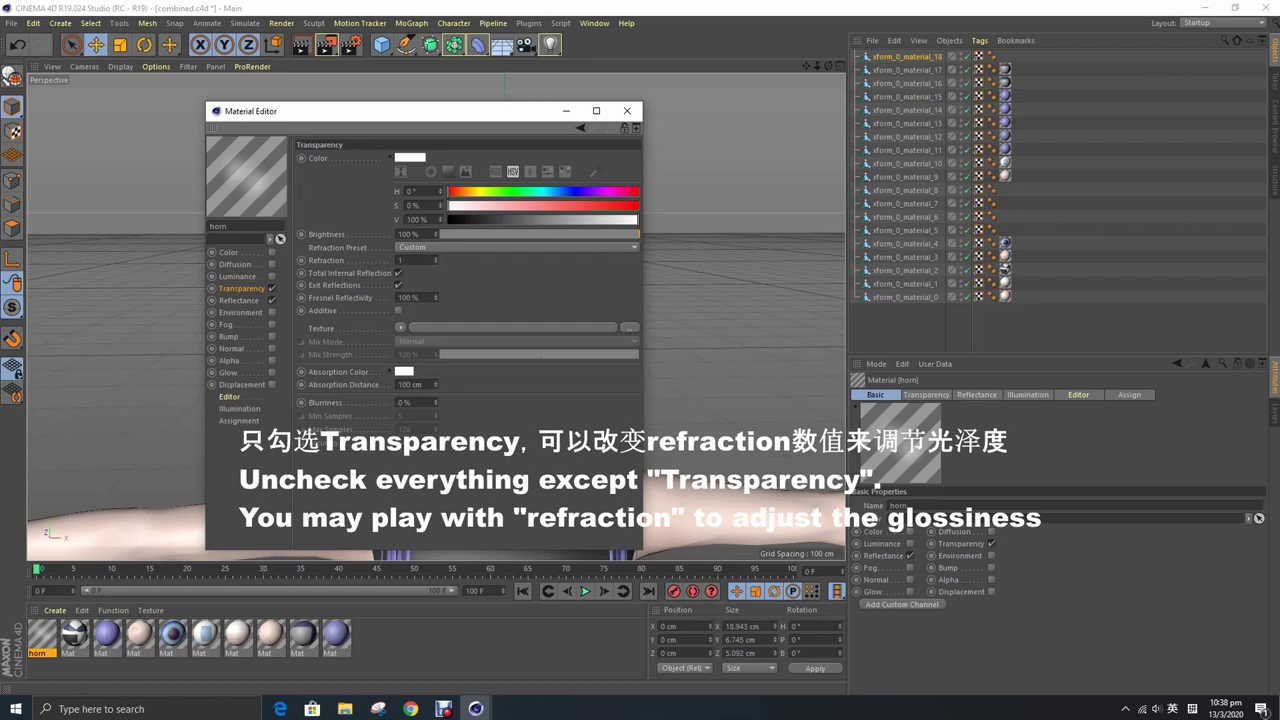
pyautogui.click(515, 247)
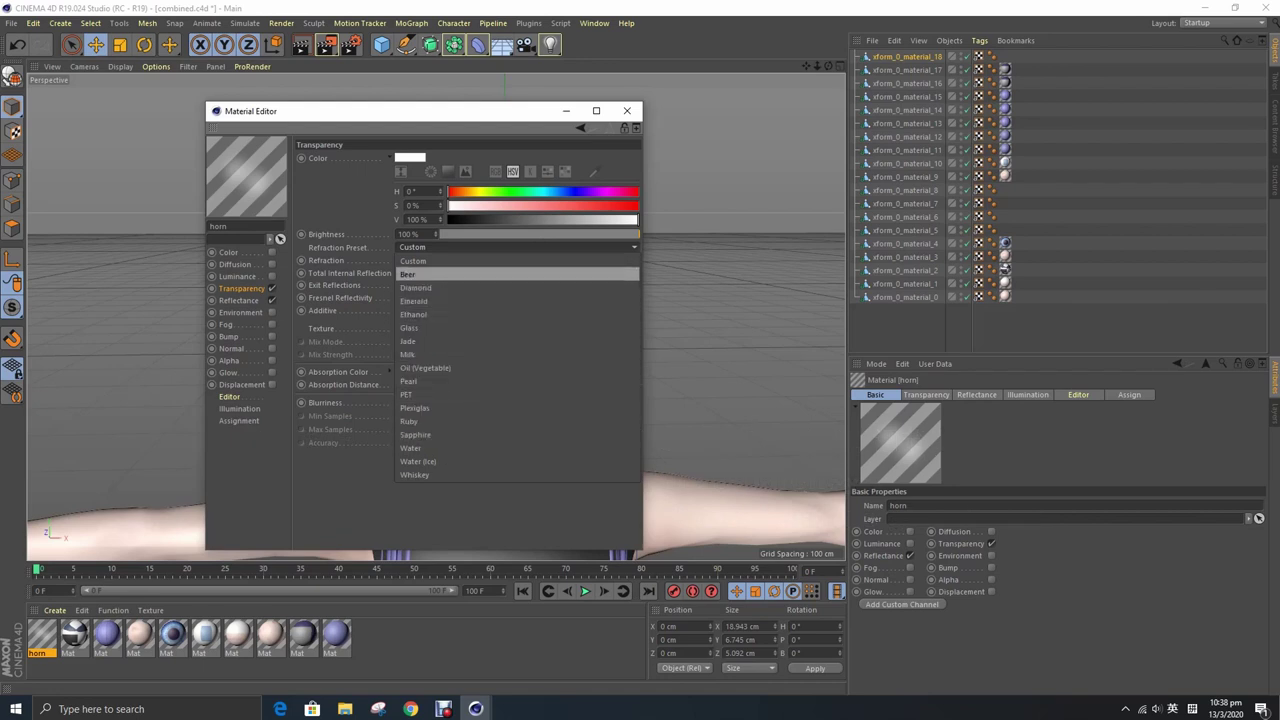
pyautogui.click(430, 327)
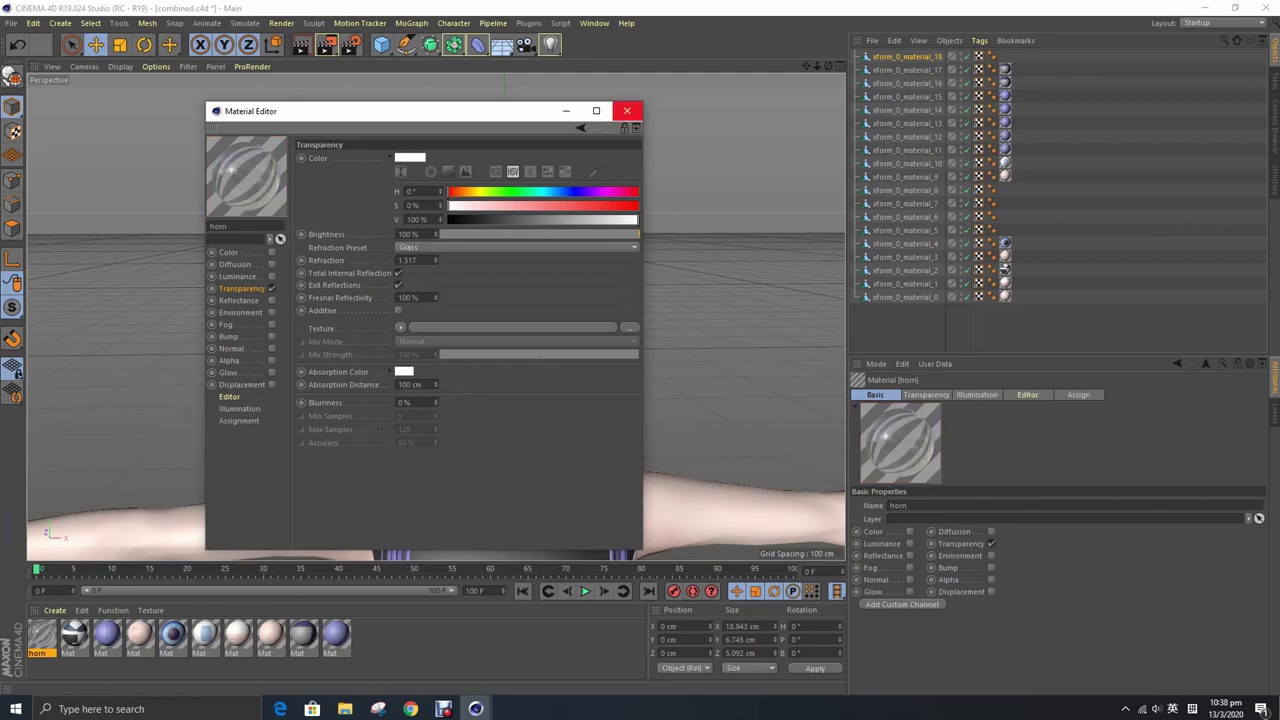
pyautogui.click(627, 110)
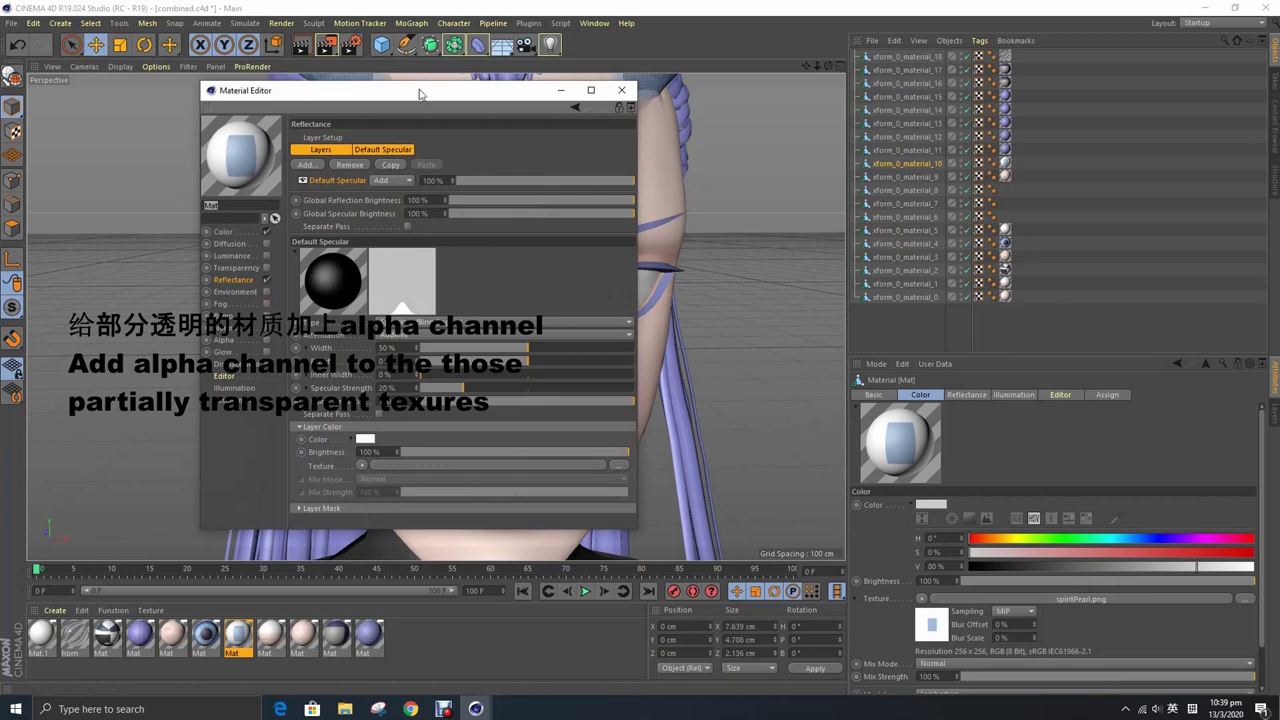
# - Turn off Reflectance on the spiritPearl material and enable its Alpha channel
pyautogui.moveTo(419, 93); pyautogui.dragTo(857, 81)
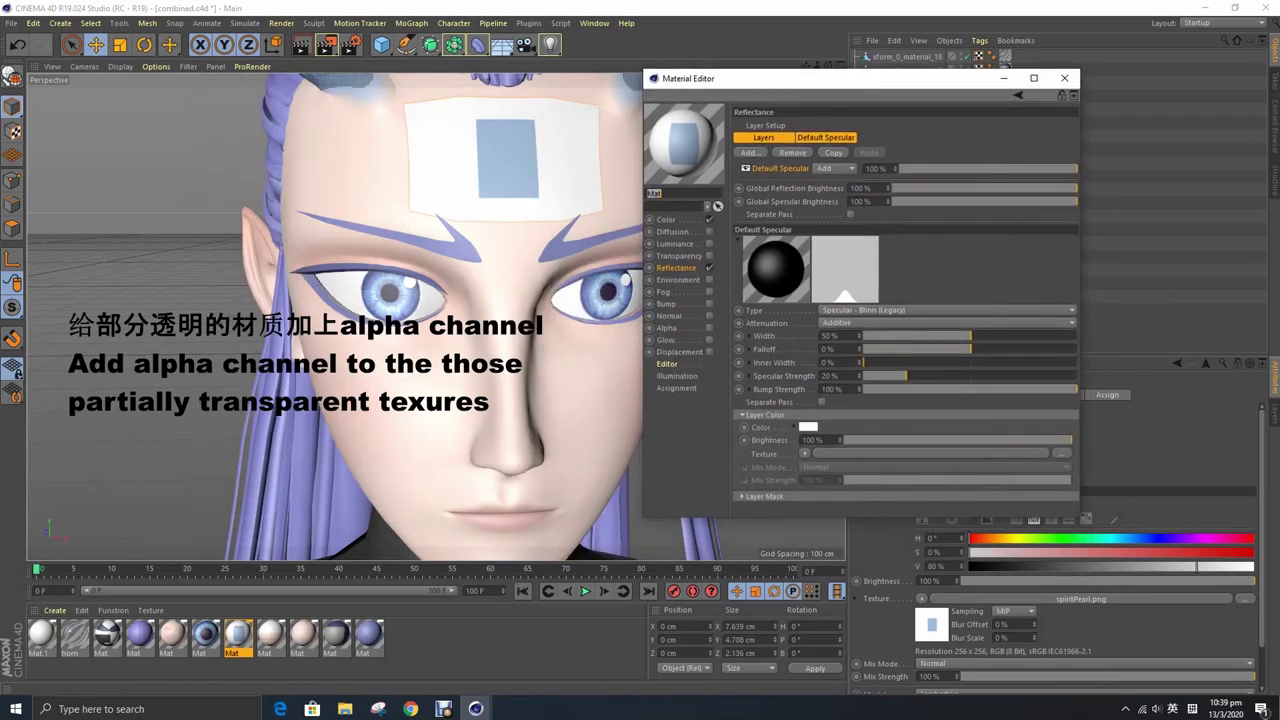
pyautogui.click(709, 267)
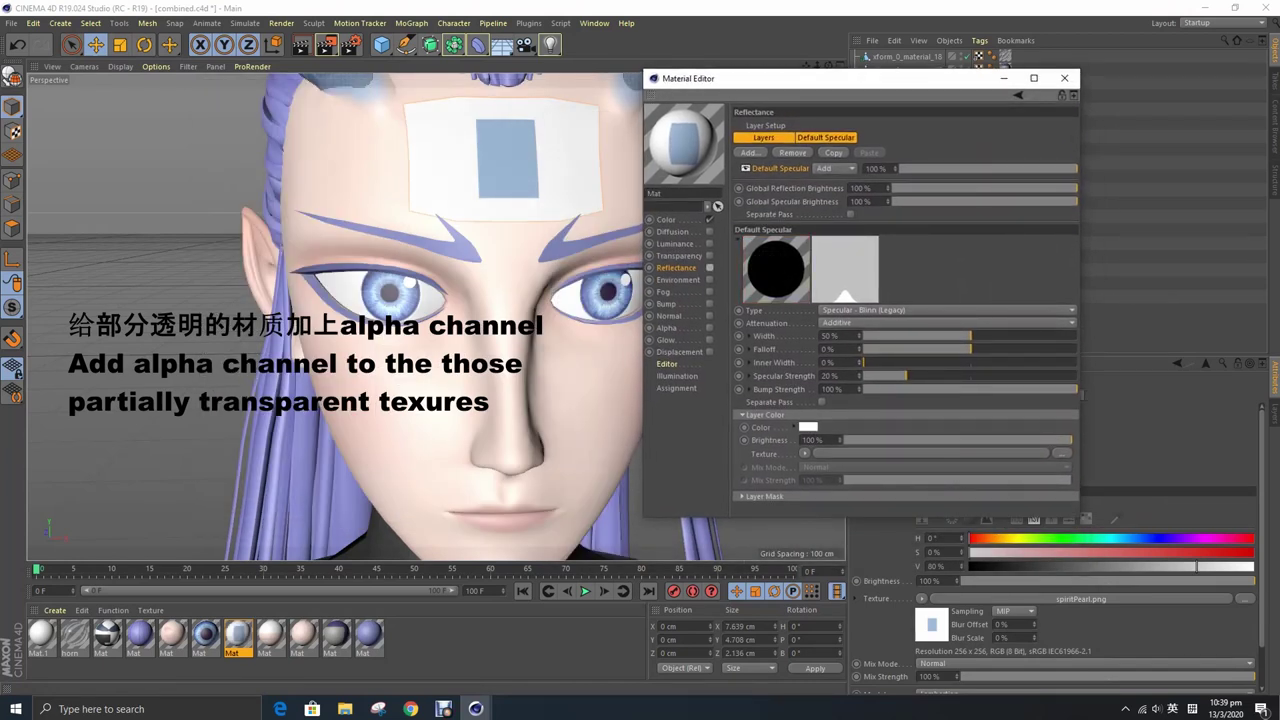
pyautogui.click(709, 327)
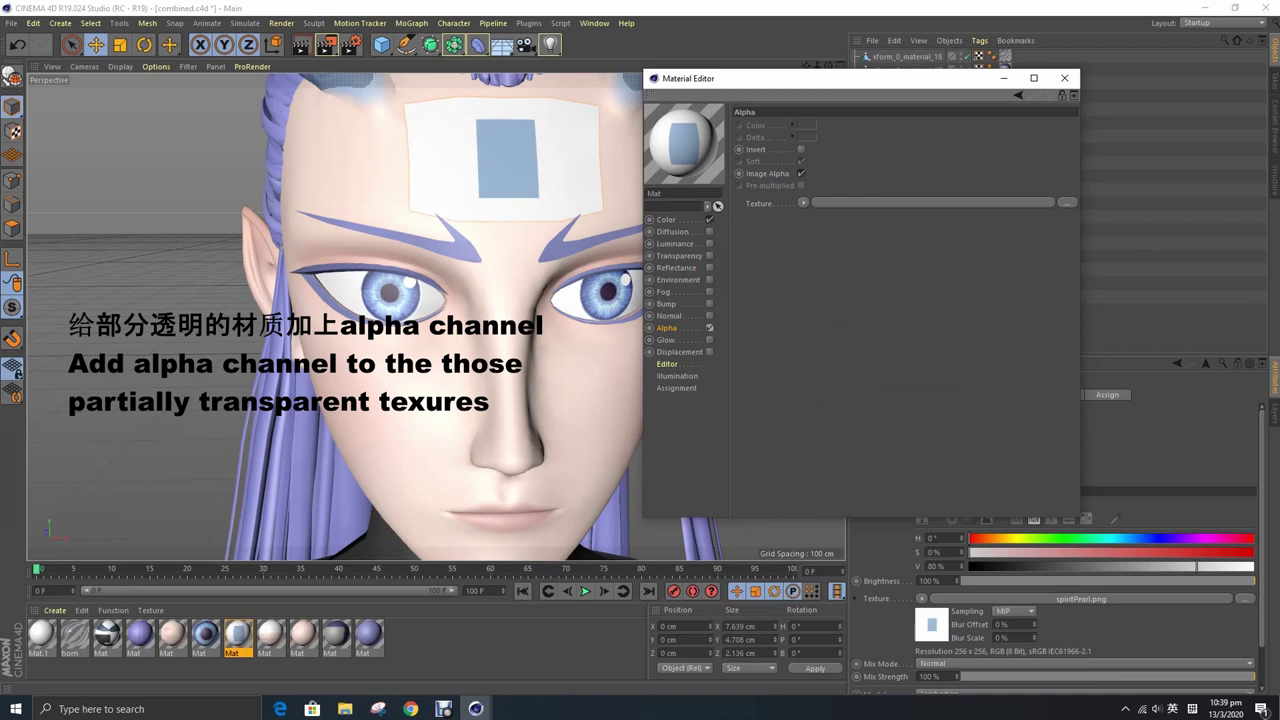
# - Load spiritPearl.png from the programs\tex folder as the spiritPearl alpha texture
pyautogui.click(1068, 202)
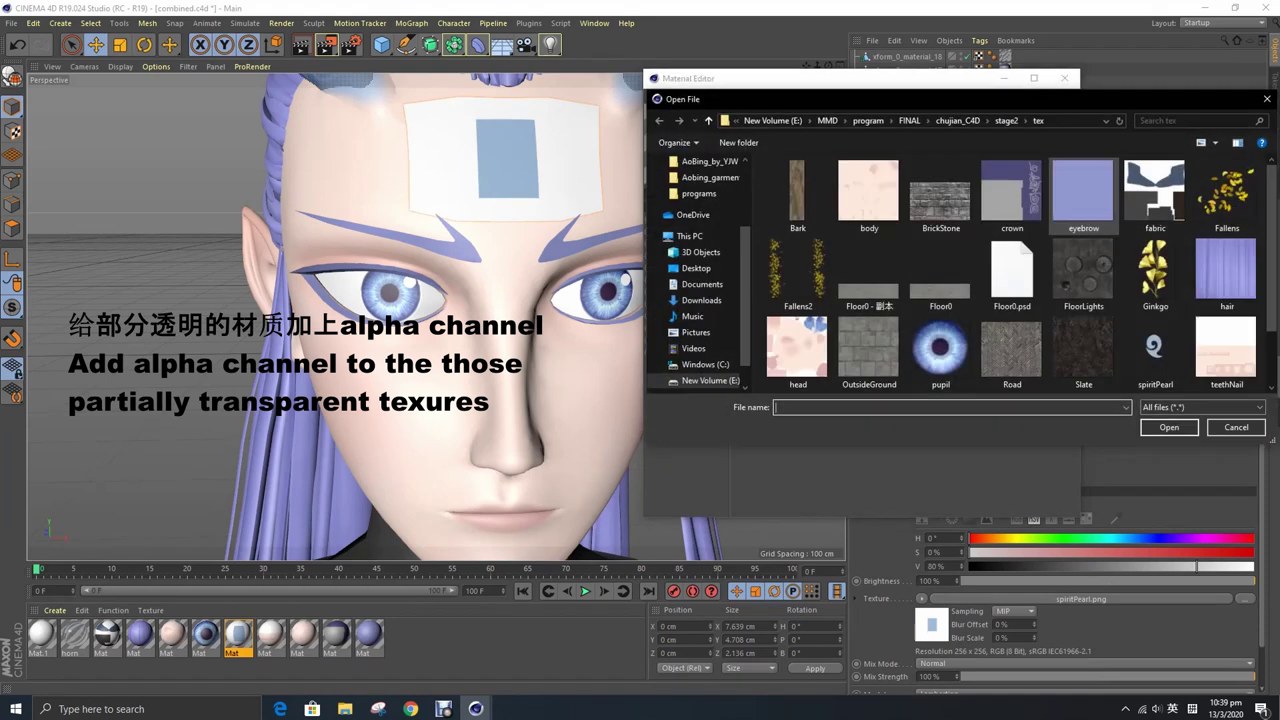
pyautogui.moveTo(975, 102); pyautogui.dragTo(864, 139)
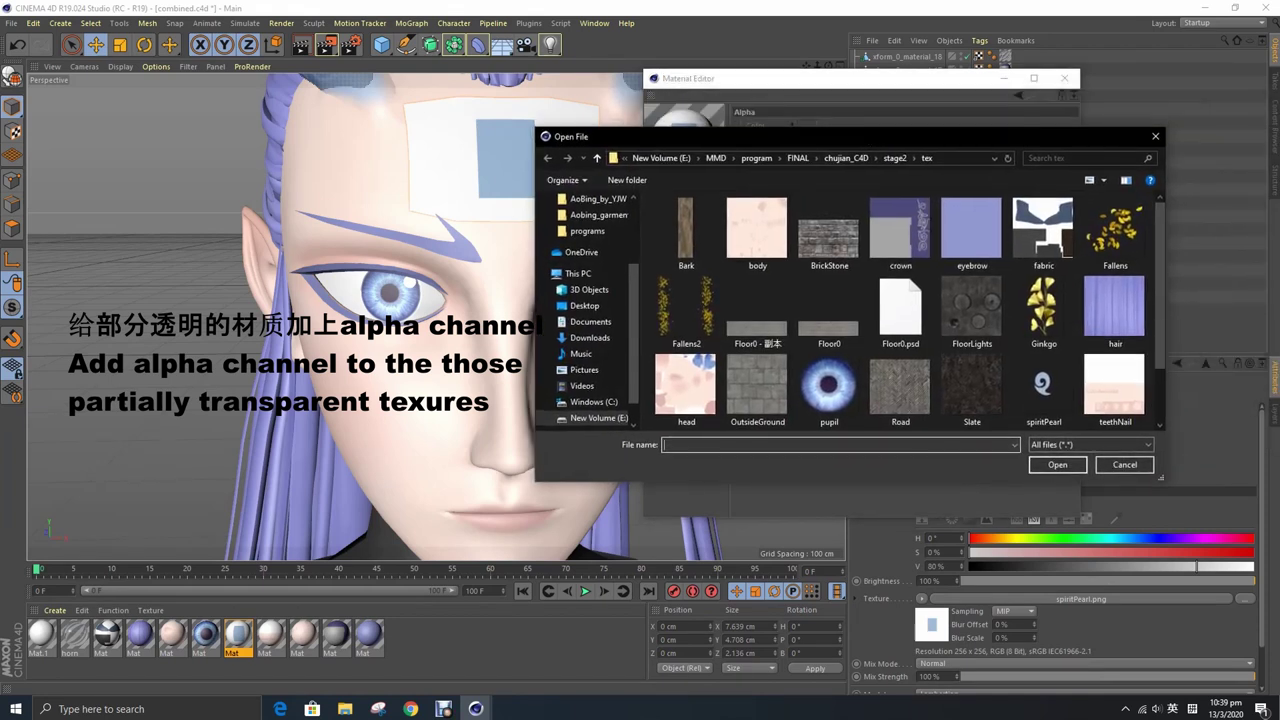
pyautogui.click(716, 158)
pyautogui.doubleClick(680, 331)
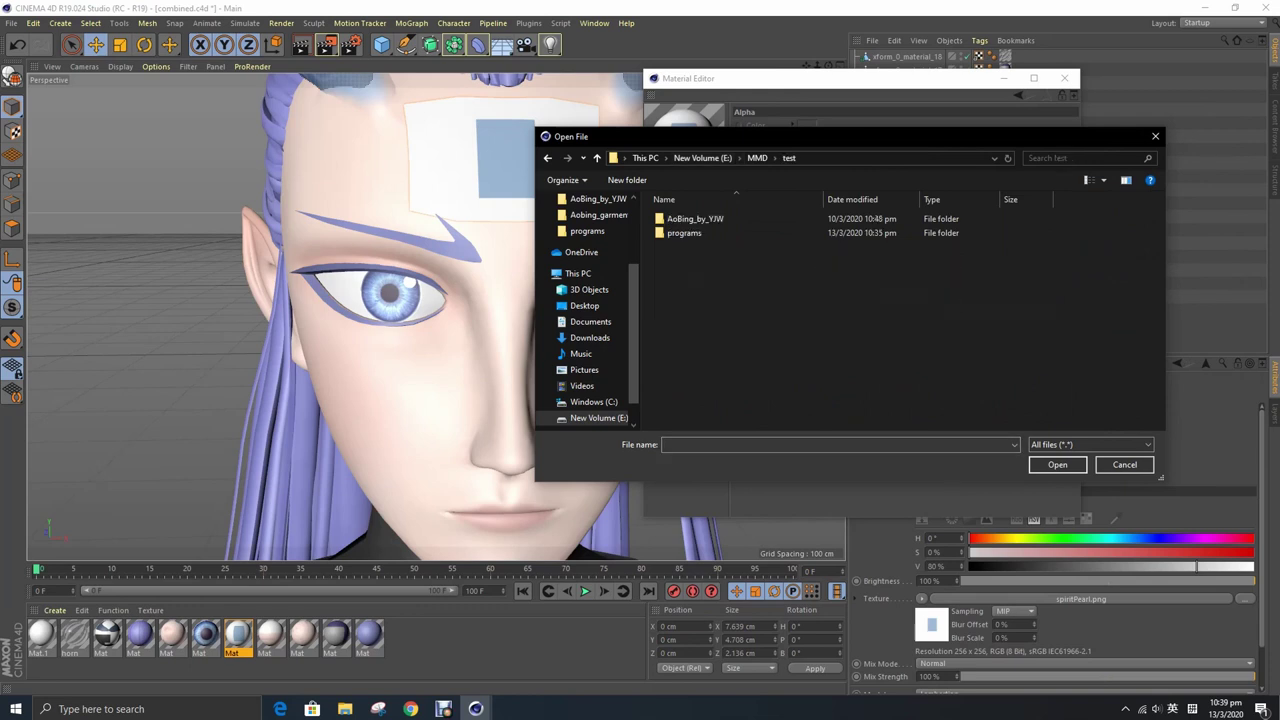
pyautogui.doubleClick(695, 218)
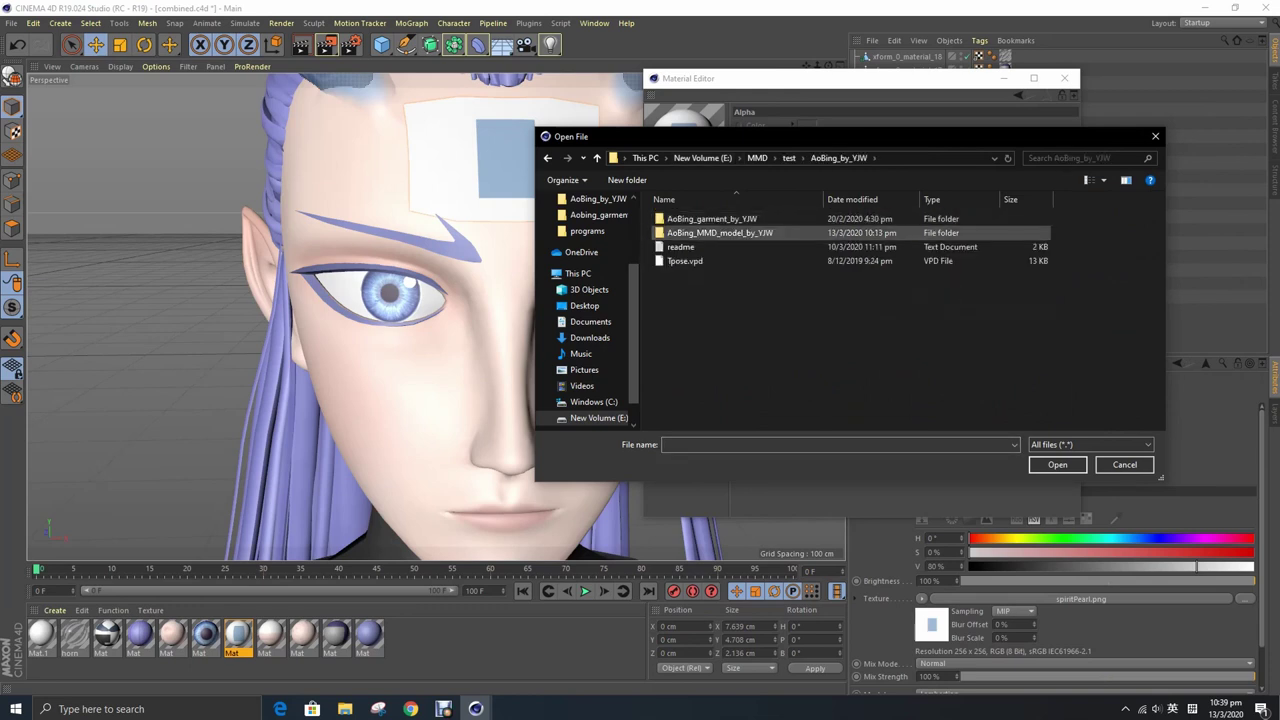
pyautogui.moveTo(787, 136)
pyautogui.mouseDown()
pyautogui.moveTo(705, 163)
pyautogui.moveTo(729, 185)
pyautogui.mouseUp()
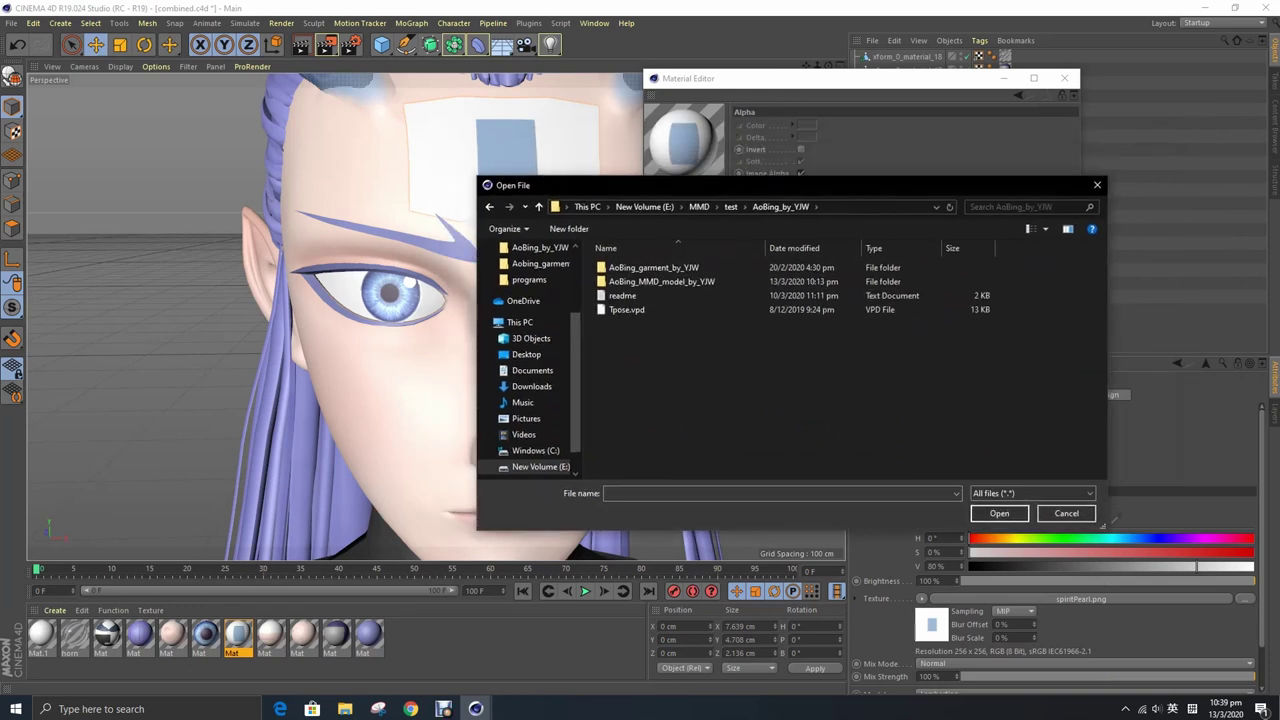
pyautogui.click(731, 207)
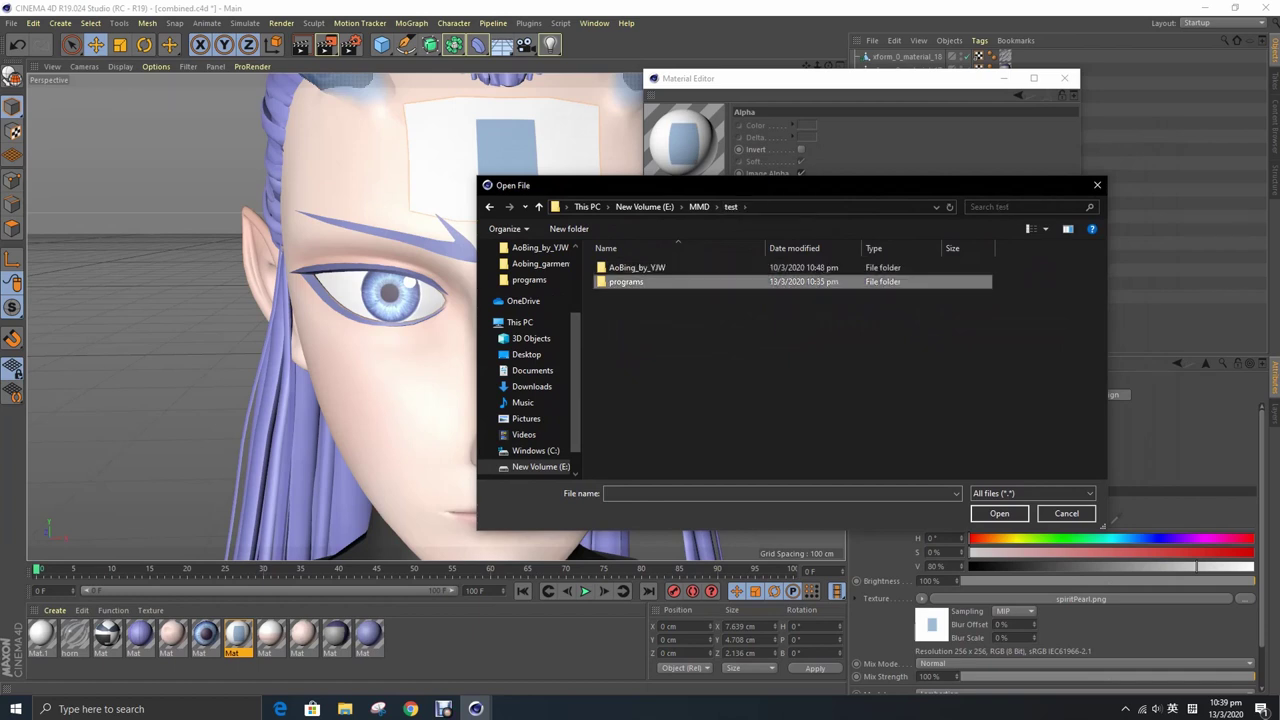
pyautogui.doubleClick(626, 281)
pyautogui.doubleClick(625, 267)
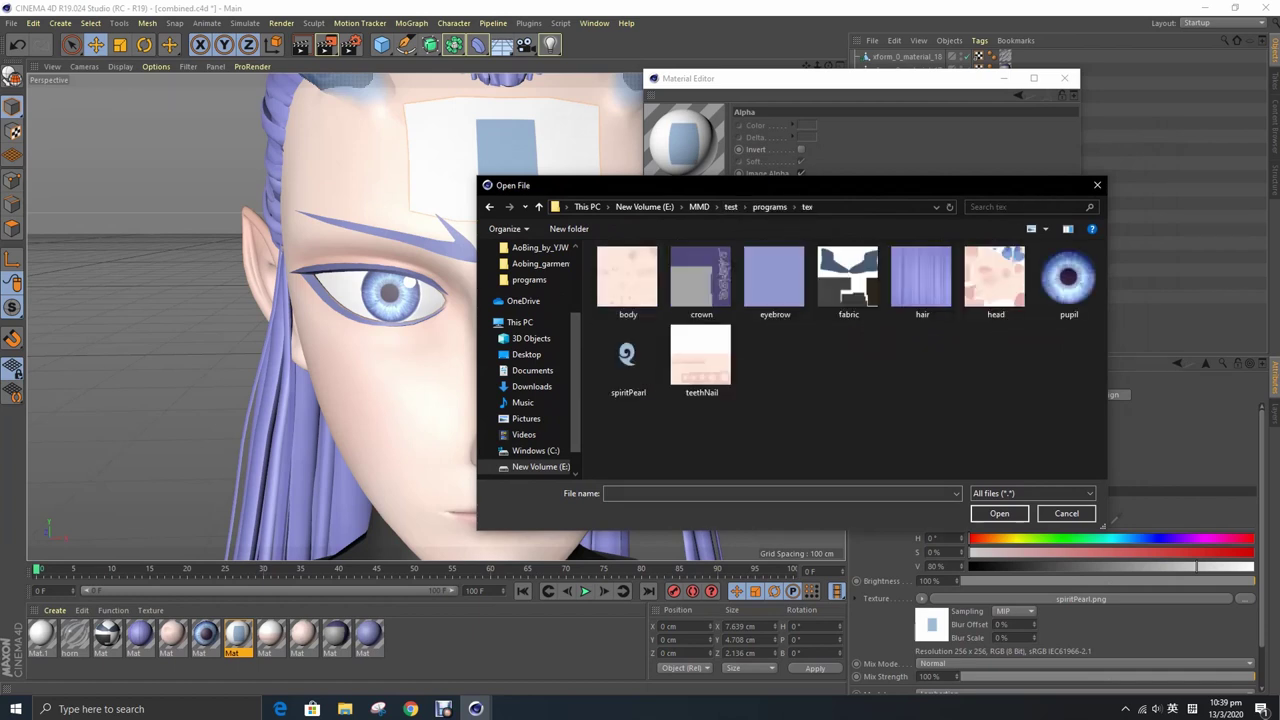
pyautogui.click(627, 358)
pyautogui.press('Return')
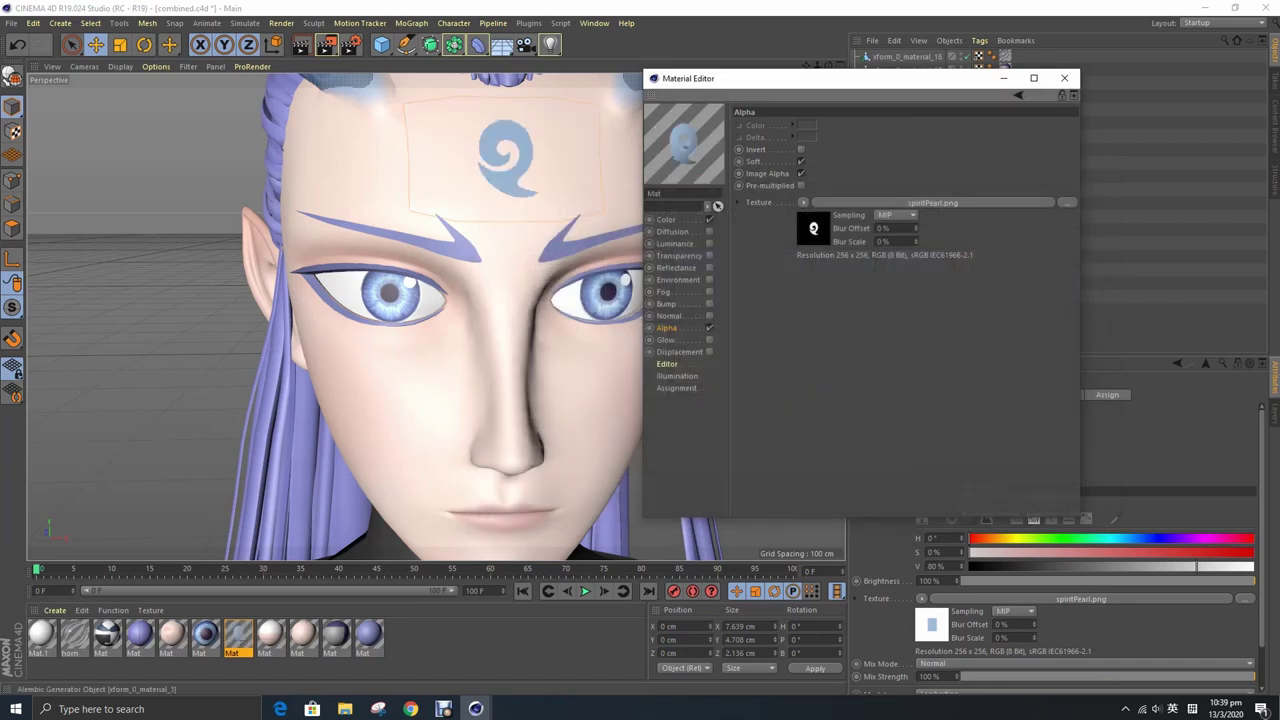
pyautogui.click(1064, 77)
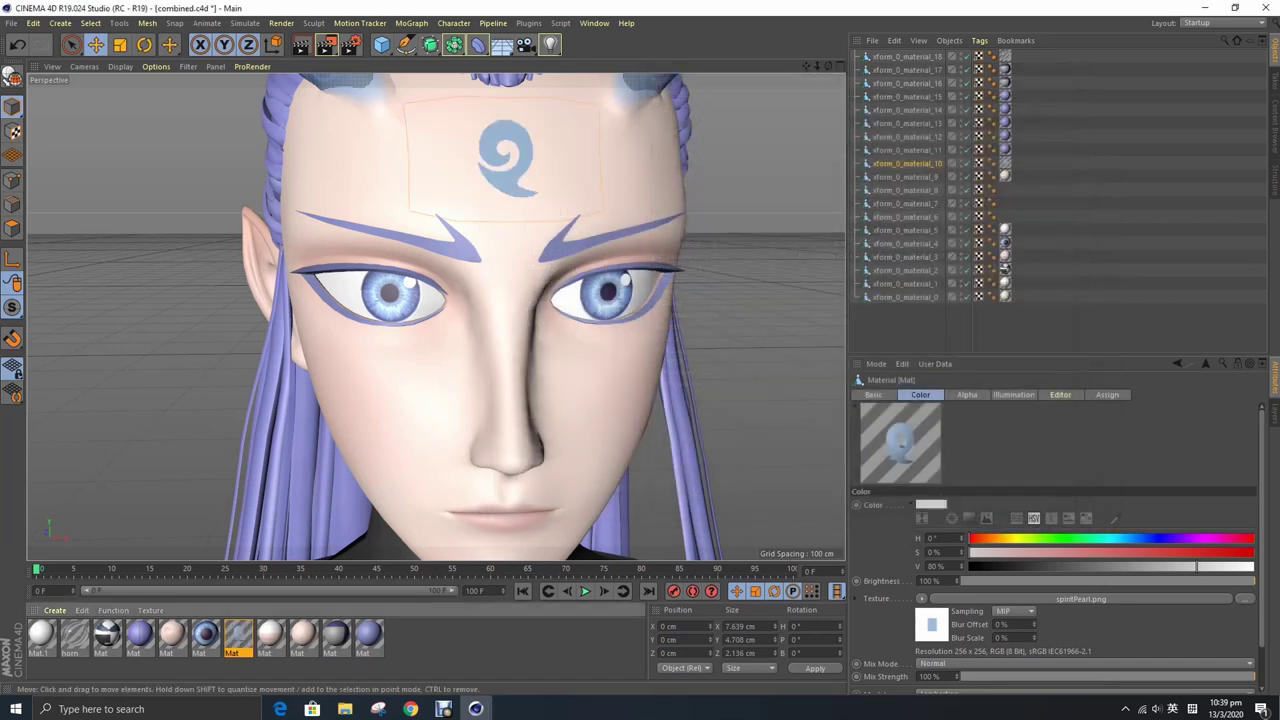
# - Give the pupil material an Alpha channel using pupil.png
pyautogui.doubleClick(205, 635)
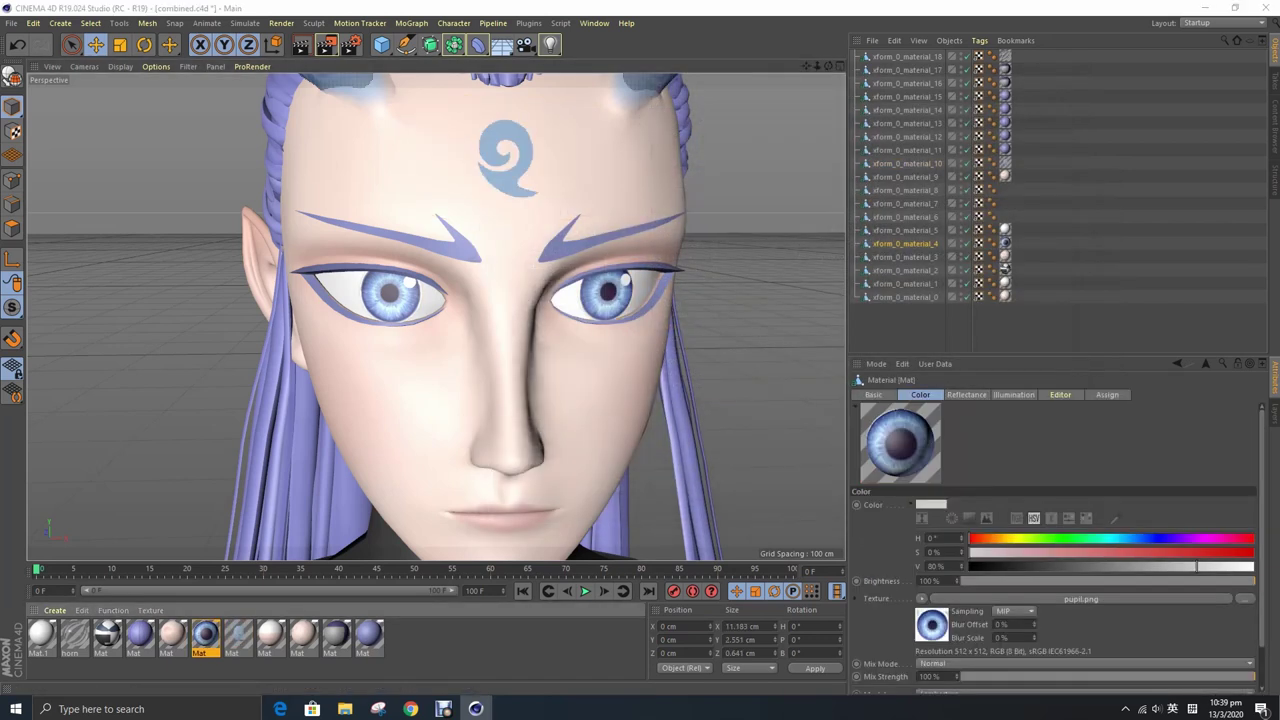
pyautogui.moveTo(380, 90)
pyautogui.mouseDown()
pyautogui.moveTo(928, 150)
pyautogui.moveTo(806, 122)
pyautogui.moveTo(791, 140)
pyautogui.mouseUp()
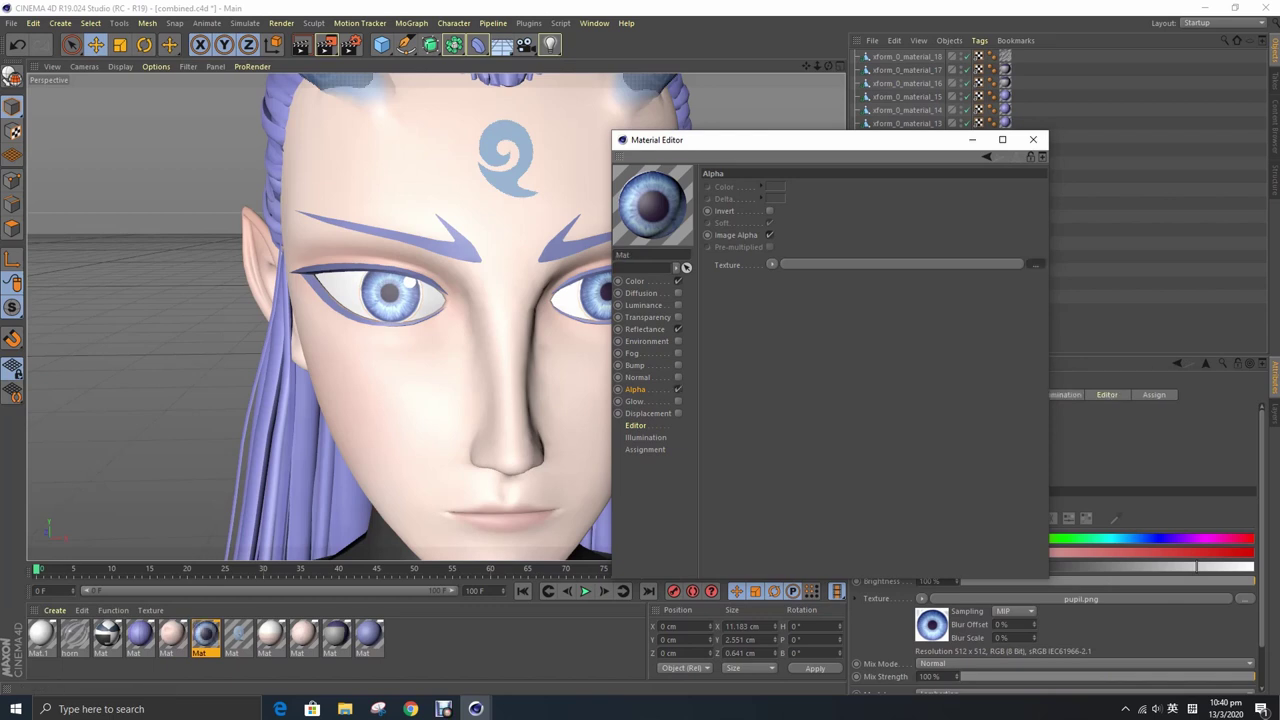
pyautogui.click(1209, 255)
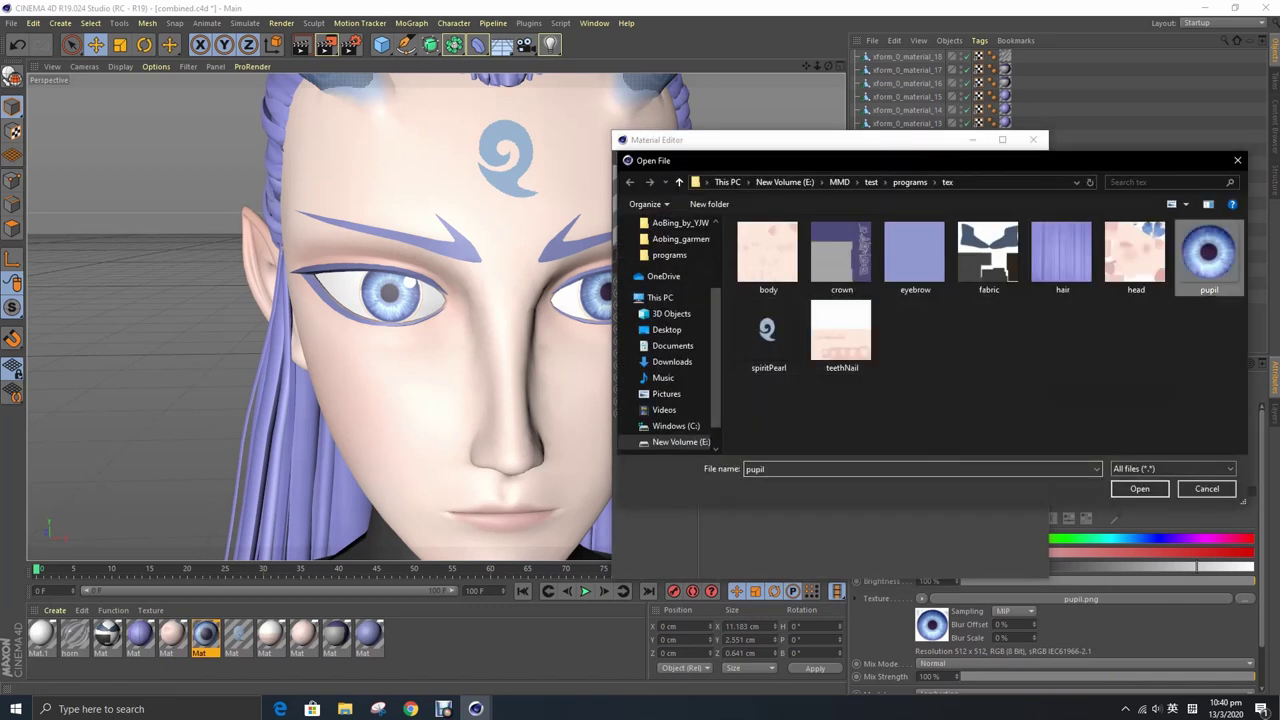
pyautogui.press('Return')
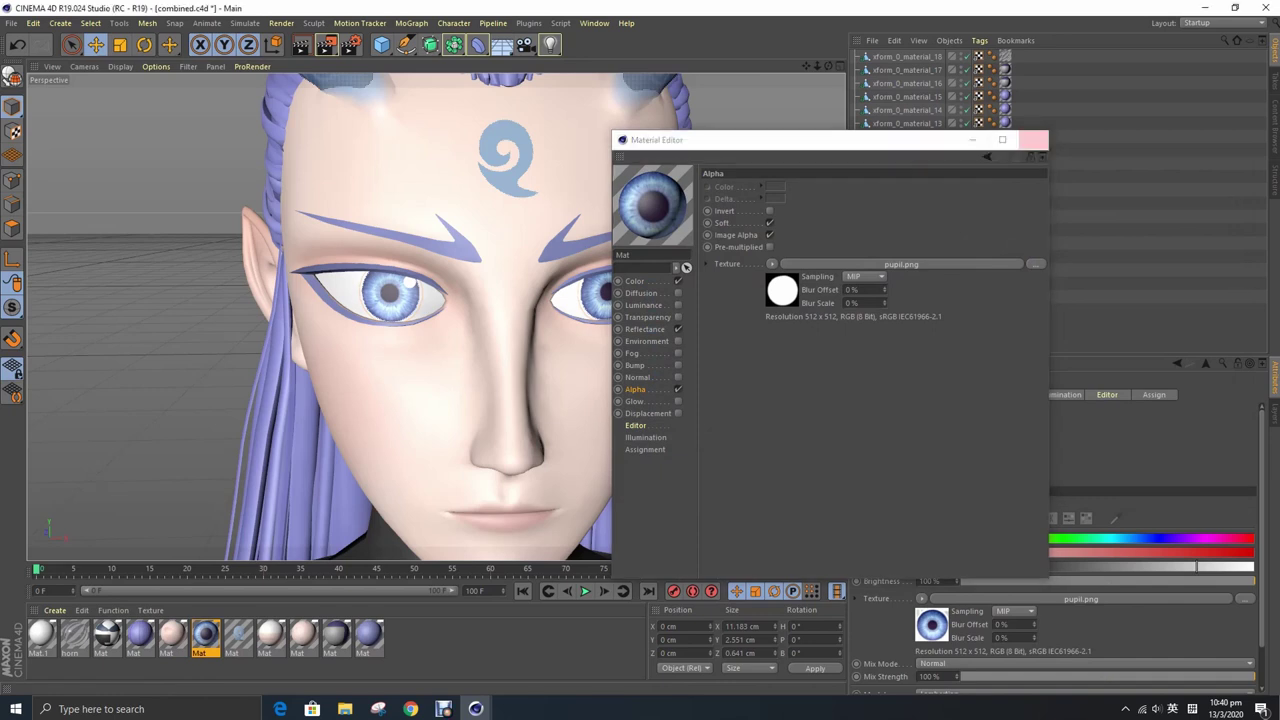
pyautogui.click(1033, 139)
pyautogui.scroll(-3, 420, 310)
pyautogui.press('F5')
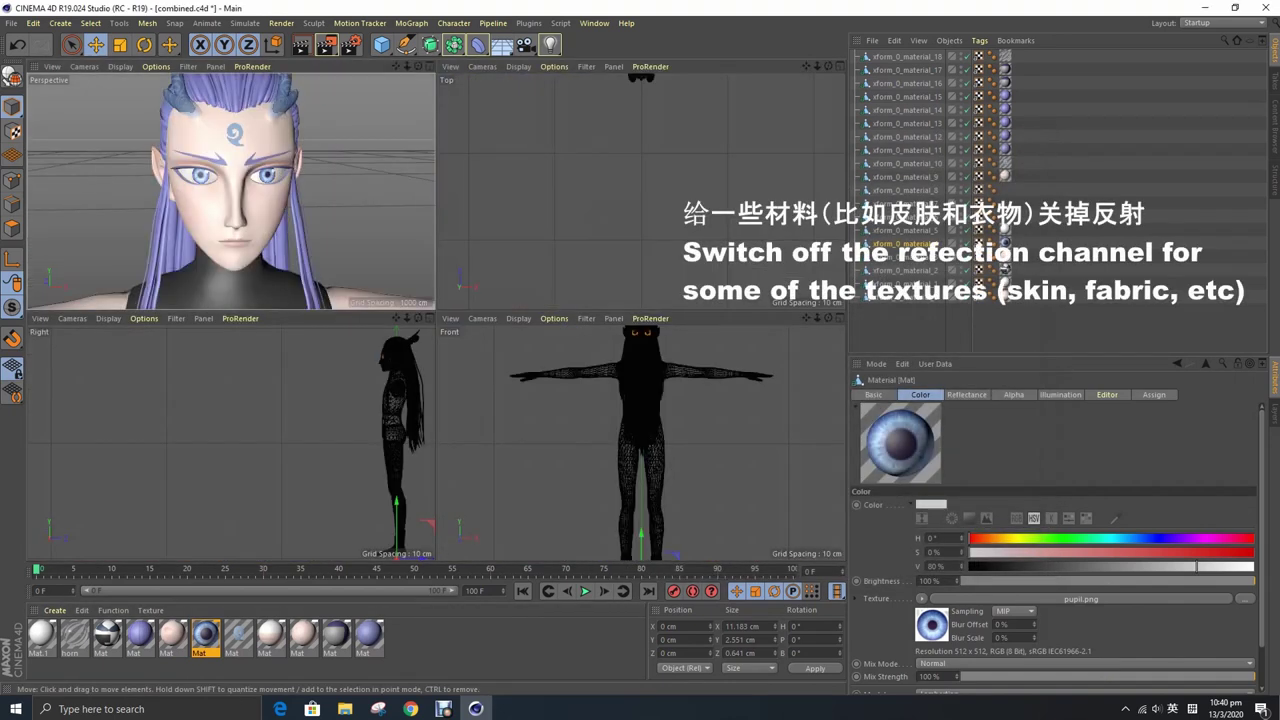
# - Turn off Reflectance on the head.png skin material, leaving mainly Color
pyautogui.press('F1')
pyautogui.scroll(-2, 436, 310)
pyautogui.scroll(1, 436, 310)
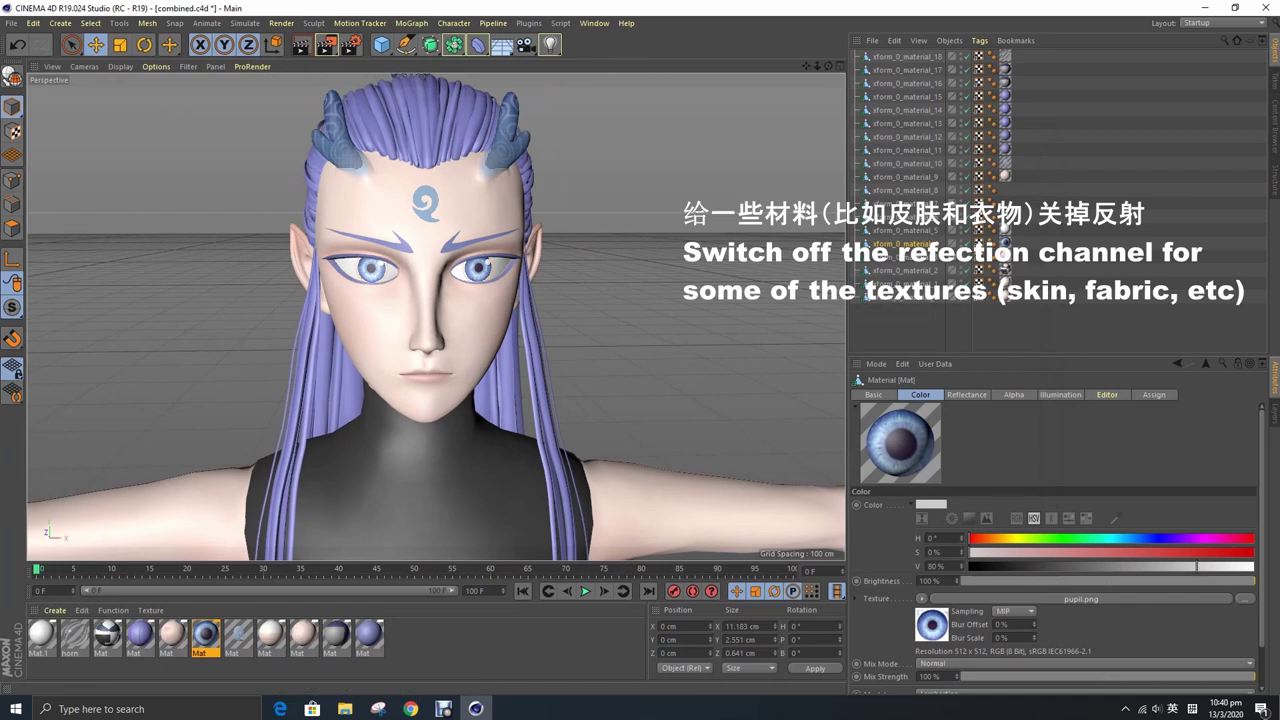
pyautogui.doubleClick(172, 633)
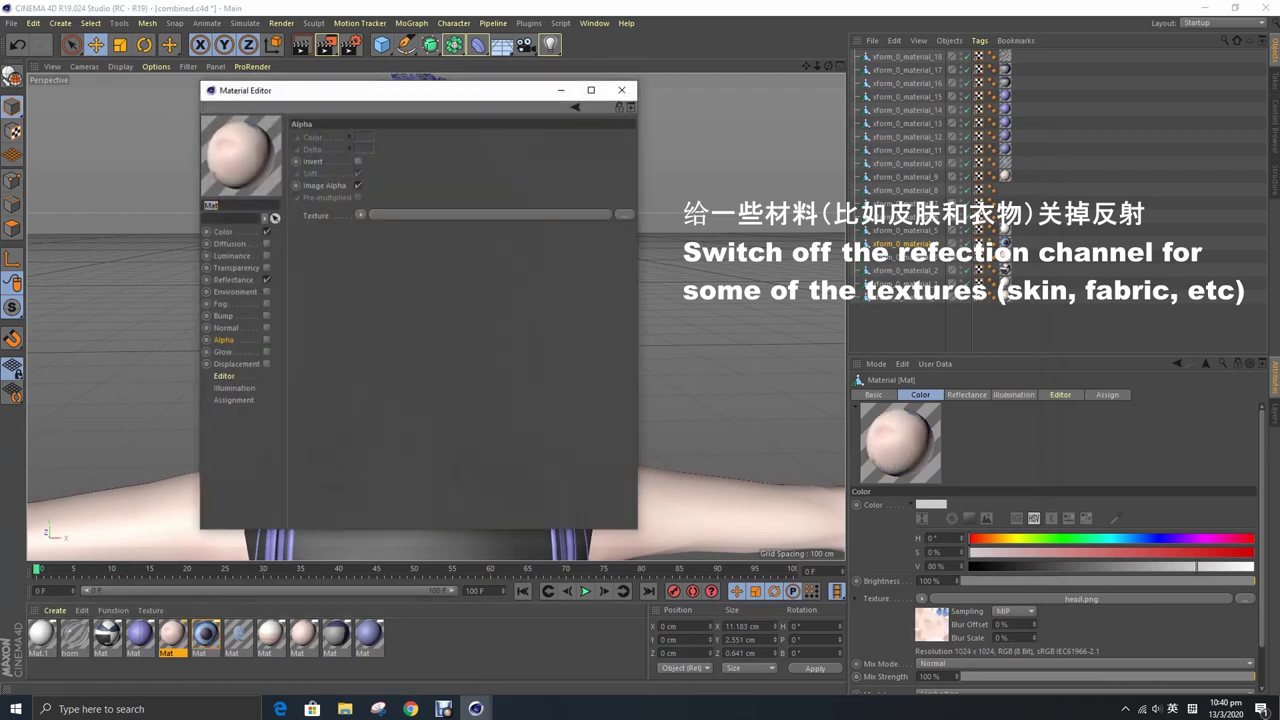
pyautogui.moveTo(386, 94); pyautogui.dragTo(909, 145)
pyautogui.click(789, 331)
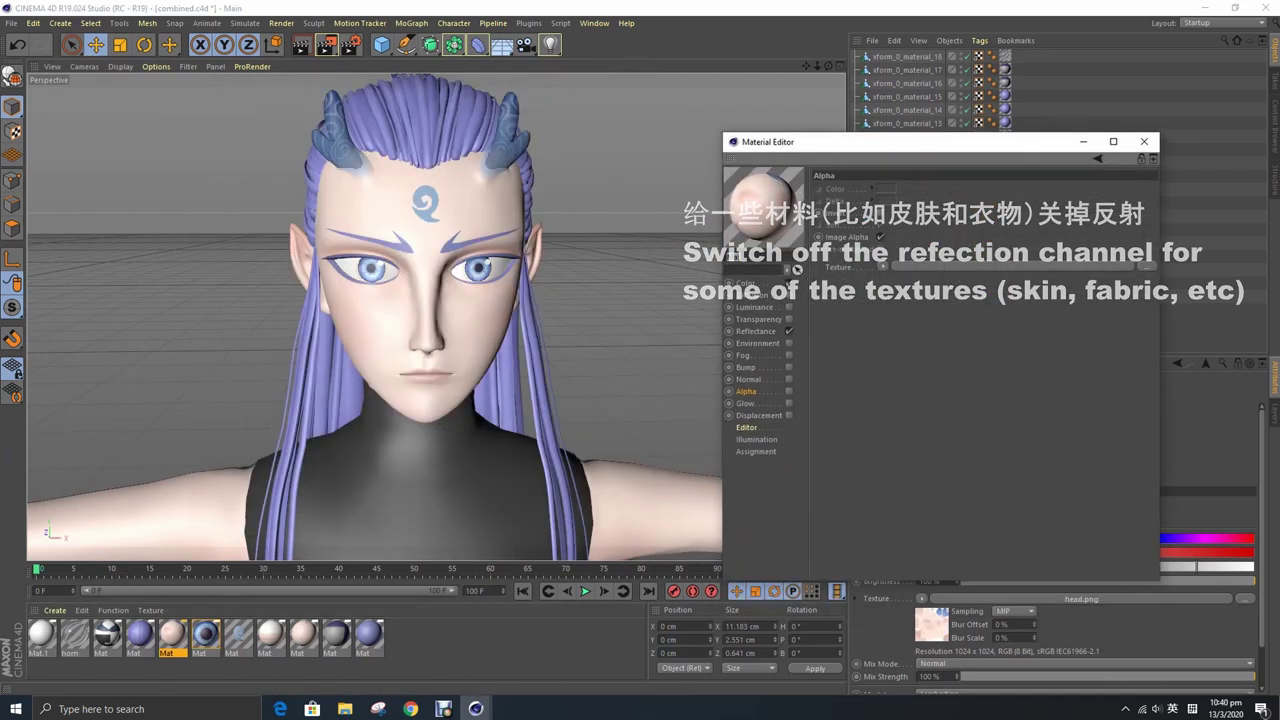
pyautogui.click(1144, 141)
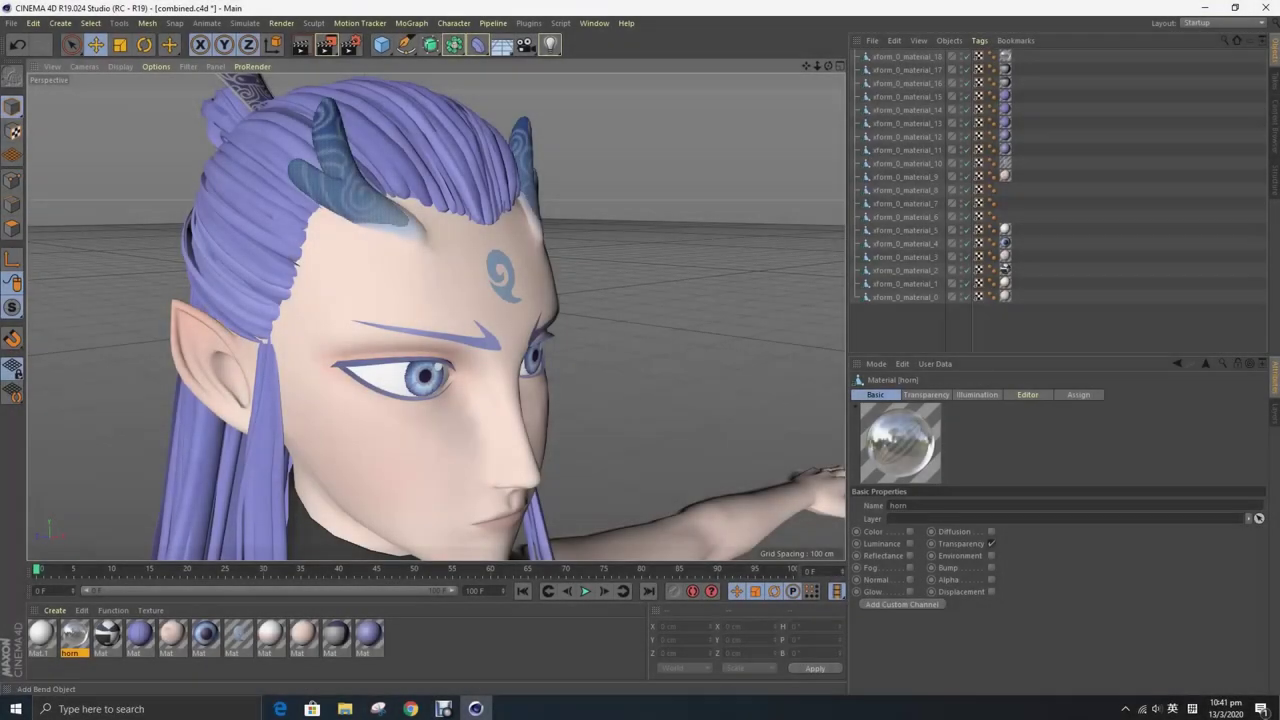
# - Add Sky Preset 65 from the TFMStyle - Physical Skies presets in the Content Browser
pyautogui.click(594, 22)
pyautogui.click(625, 92)
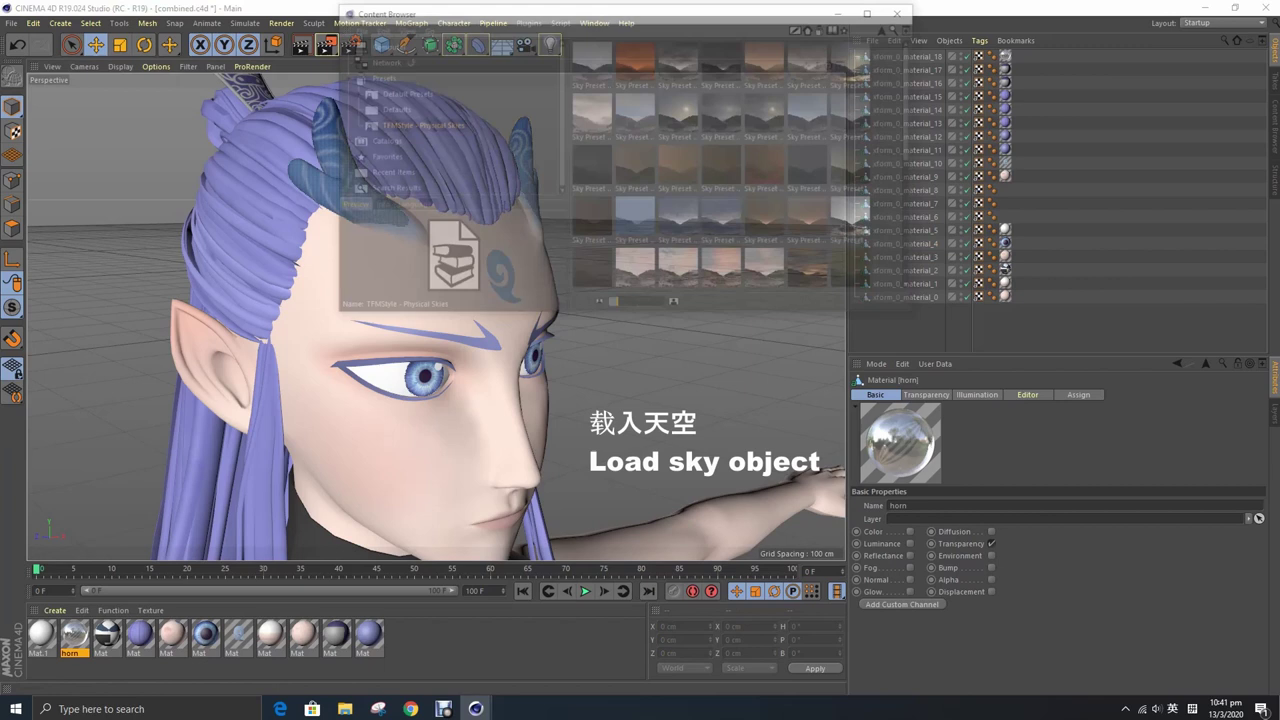
pyautogui.moveTo(630, 16); pyautogui.dragTo(871, 57)
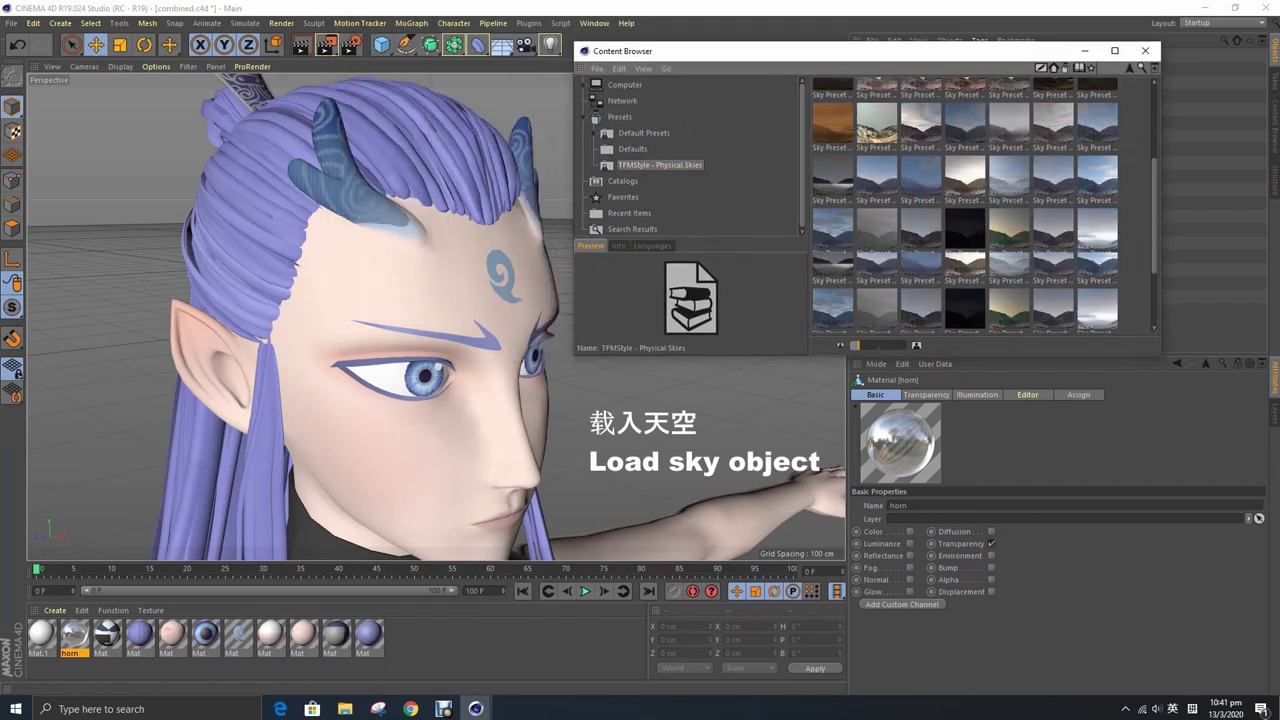
pyautogui.doubleClick(876, 303)
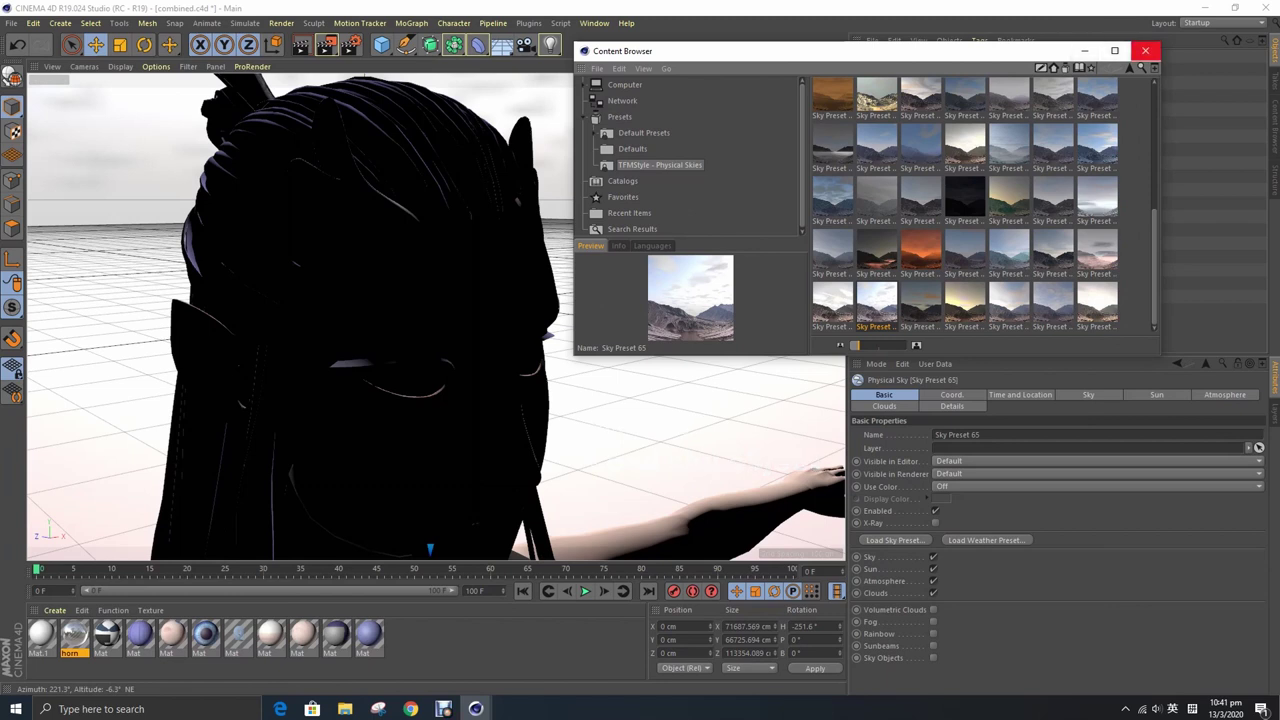
pyautogui.click(1145, 50)
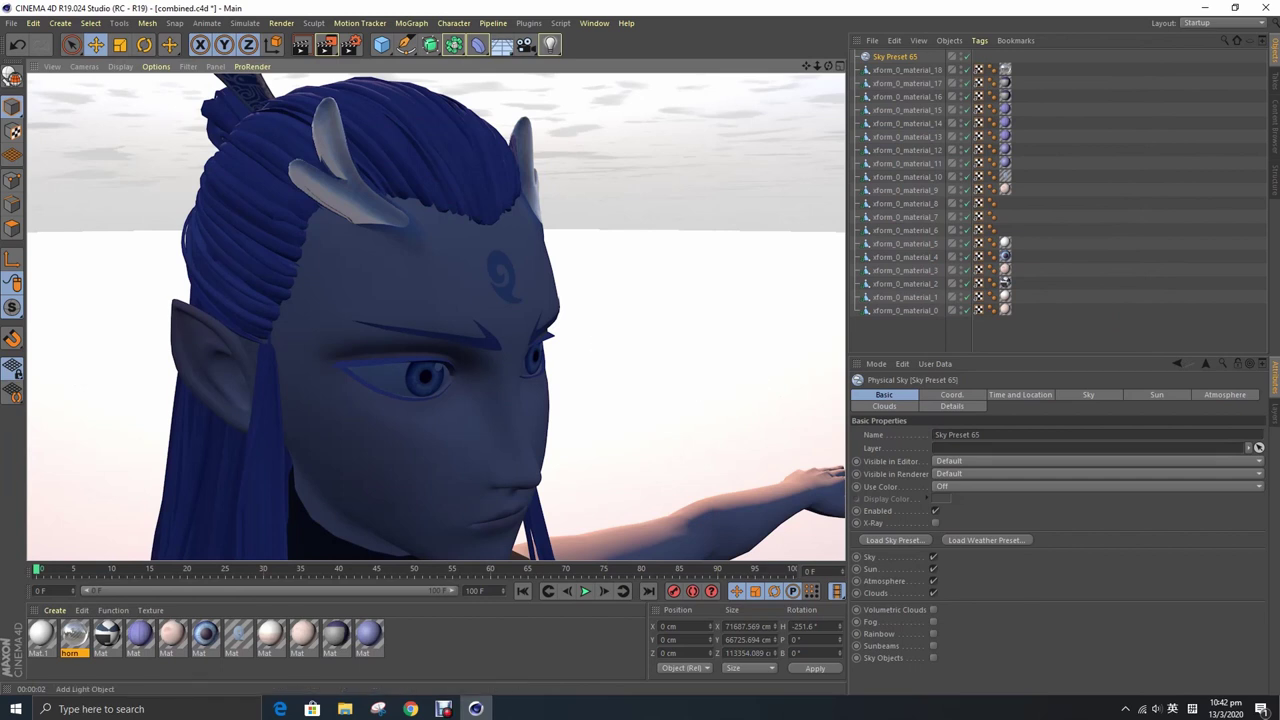
pyautogui.moveTo(550, 44); pyautogui.dragTo(590, 64)
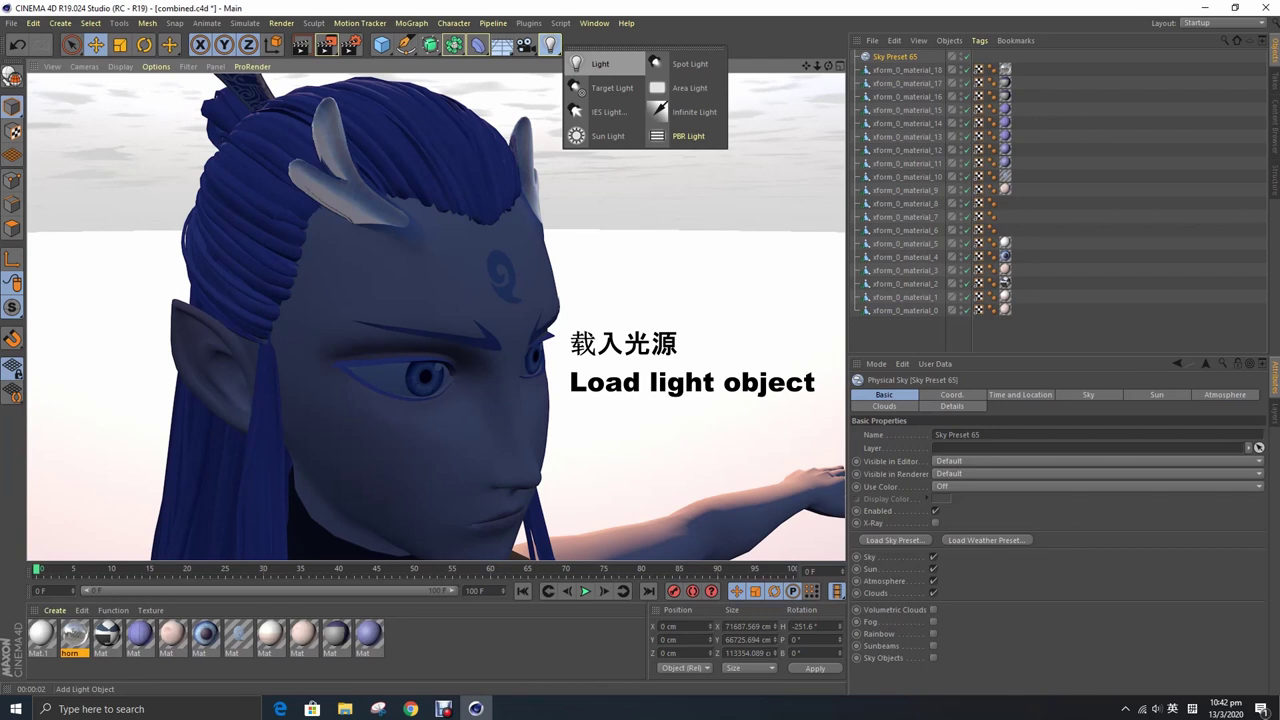
# - Add an Infinite light with Ambient Illumination on and intensity lowered to 66%
pyautogui.click(600, 64)
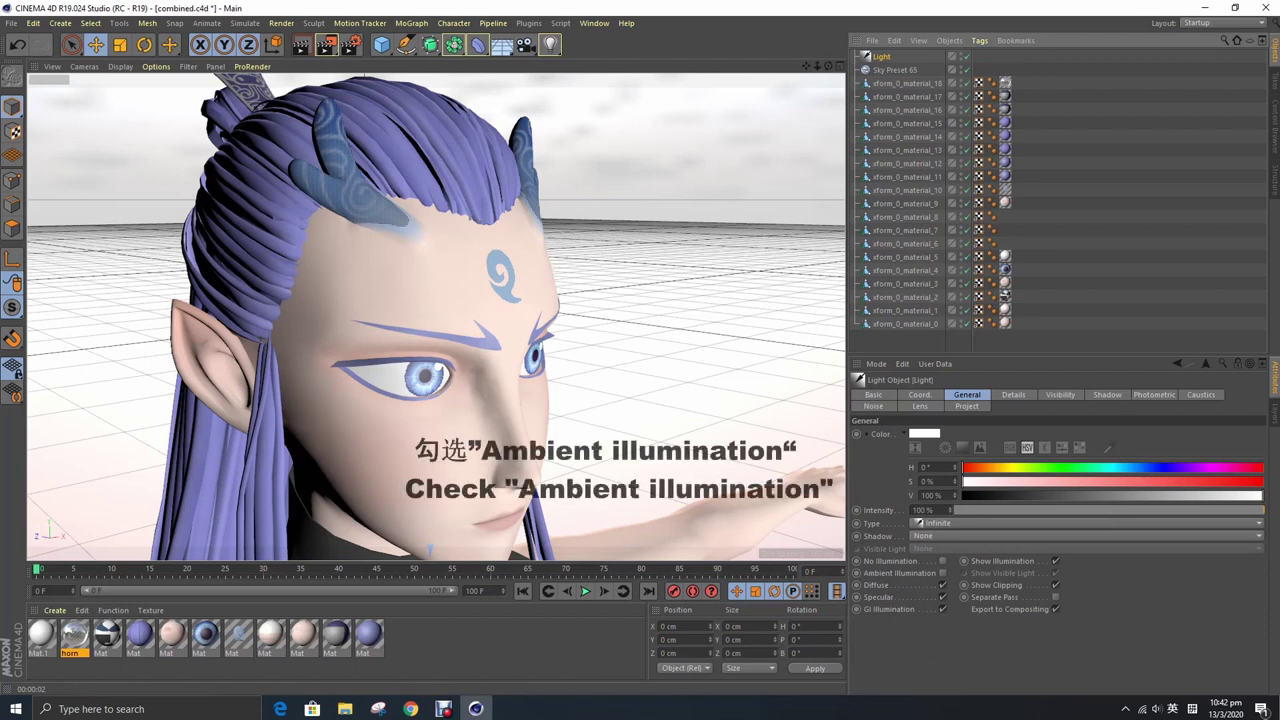
pyautogui.click(942, 573)
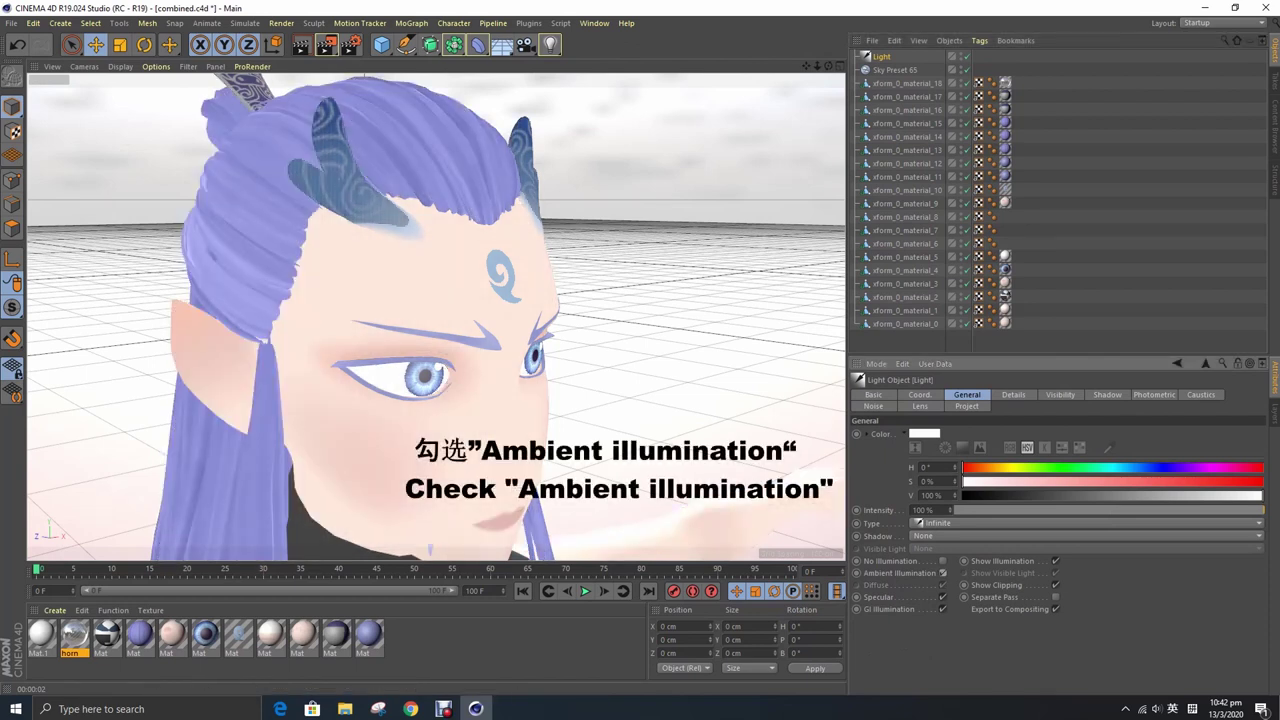
pyautogui.moveTo(1232, 510); pyautogui.dragTo(1160, 510)
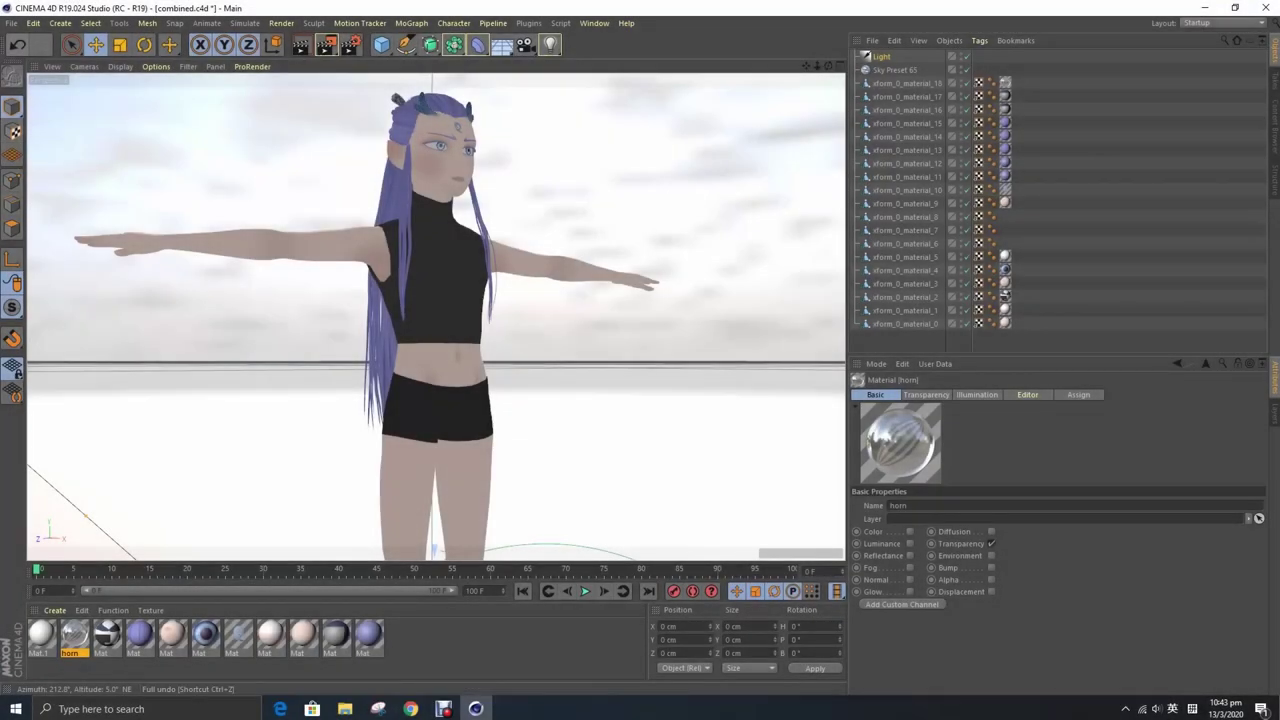
# - Merge fromMD7.abc with default Alembic import settings to add the cloth_parent robe
pyautogui.click(10, 22)
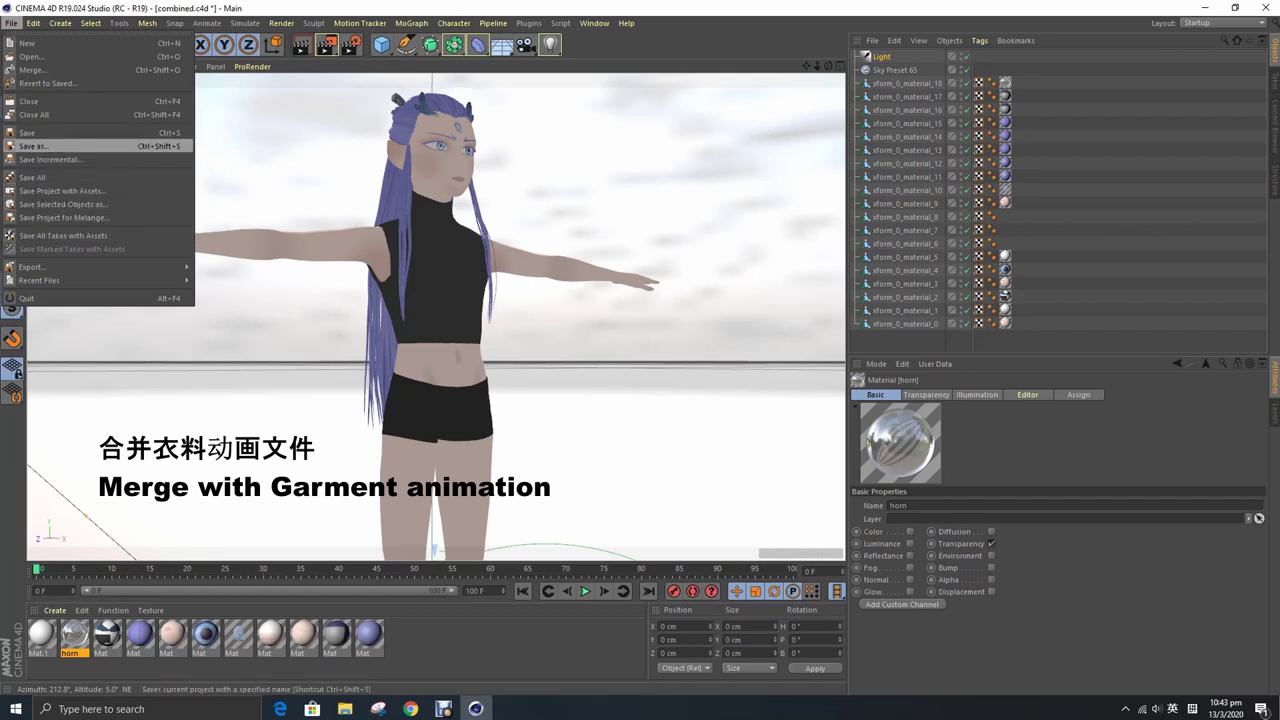
pyautogui.click(35, 70)
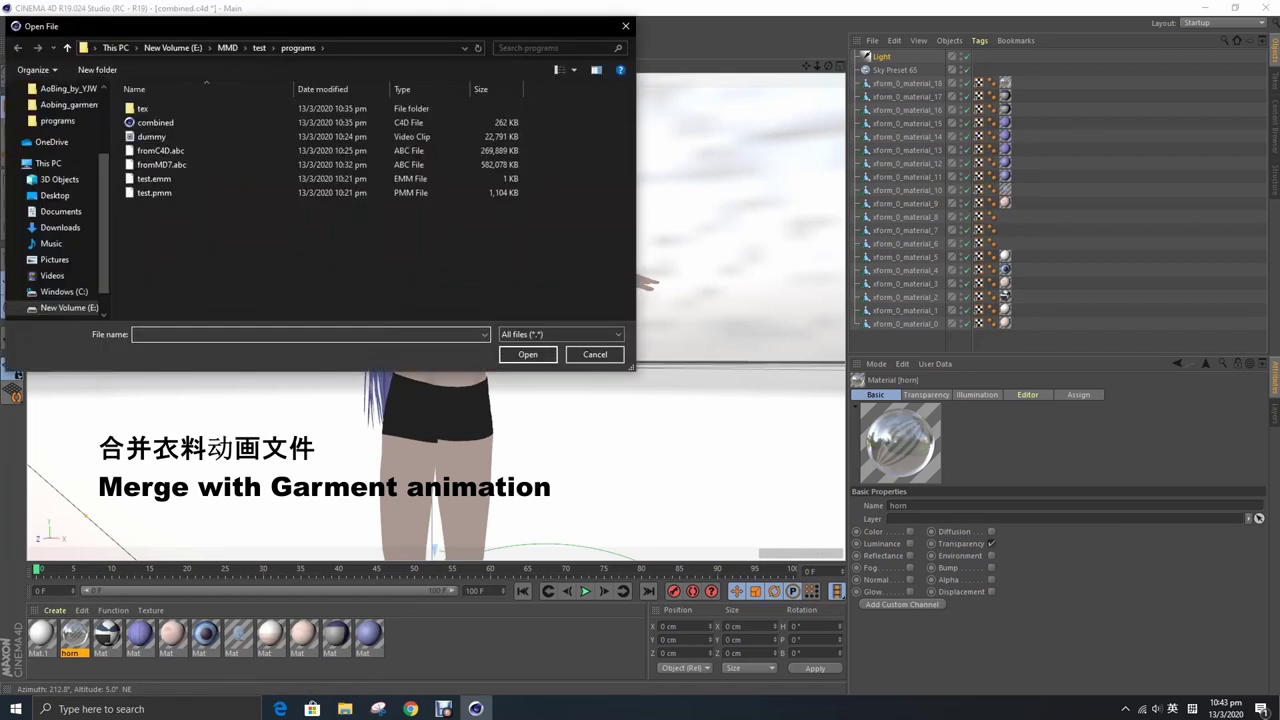
pyautogui.click(161, 164)
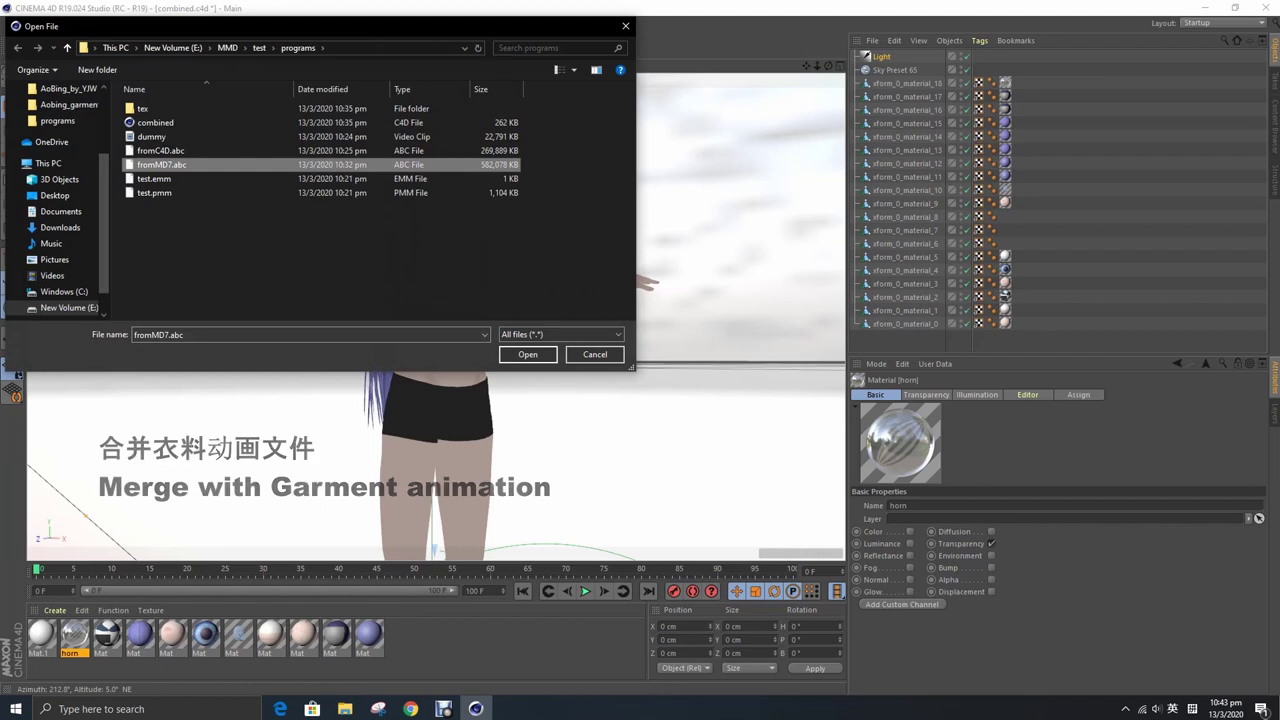
pyautogui.click(527, 354)
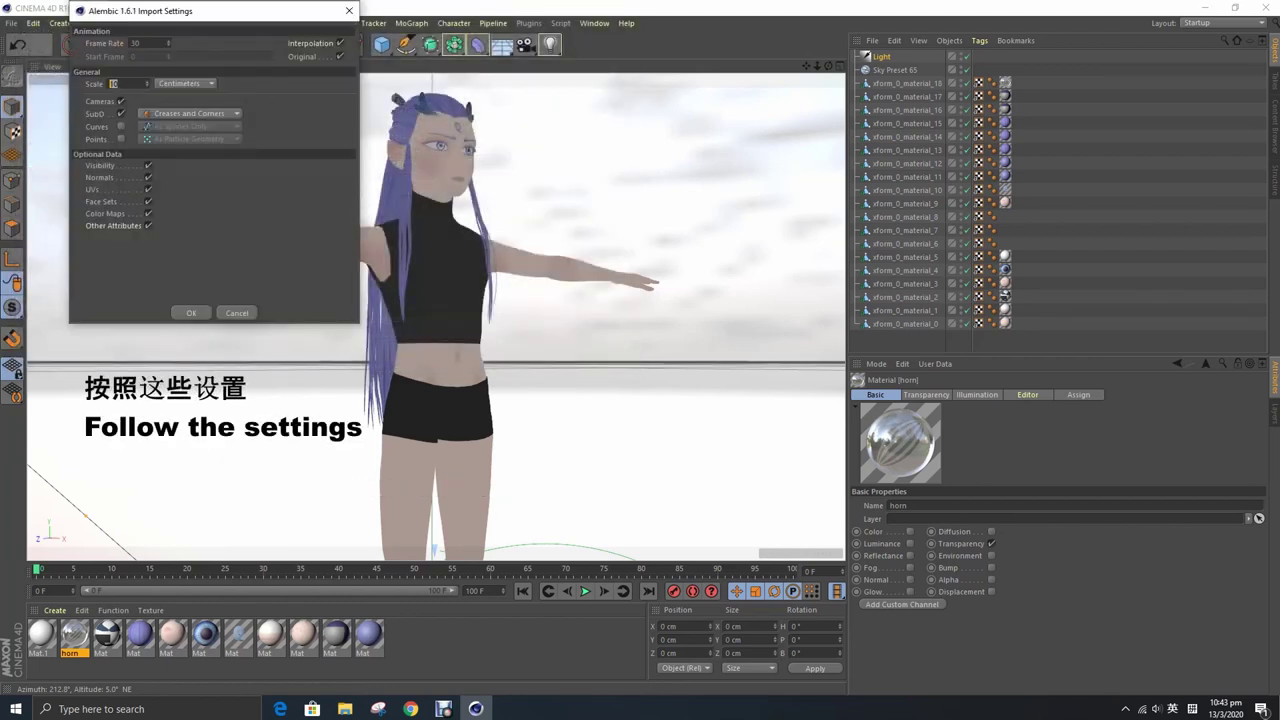
pyautogui.click(191, 312)
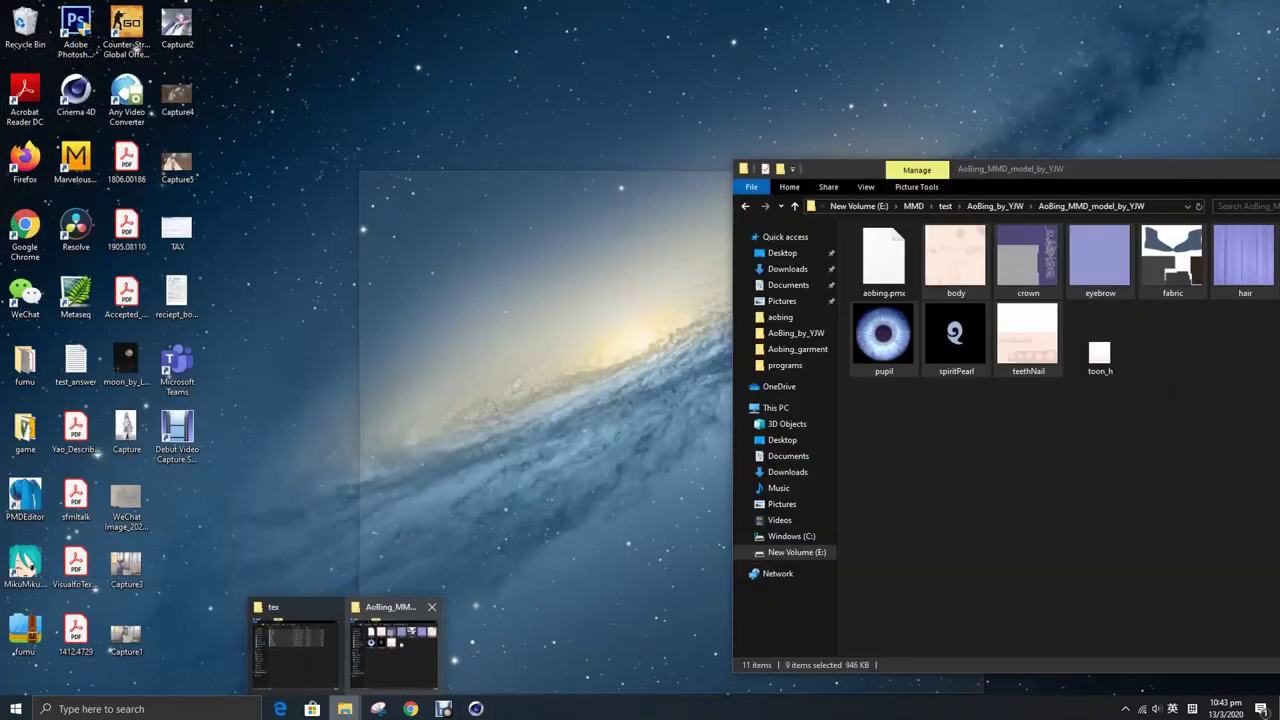
# - Drag the uv image from AoBing_garment_by_YJW onto the robe, then render a preview
pyautogui.click(393, 640)
pyautogui.click(995, 206)
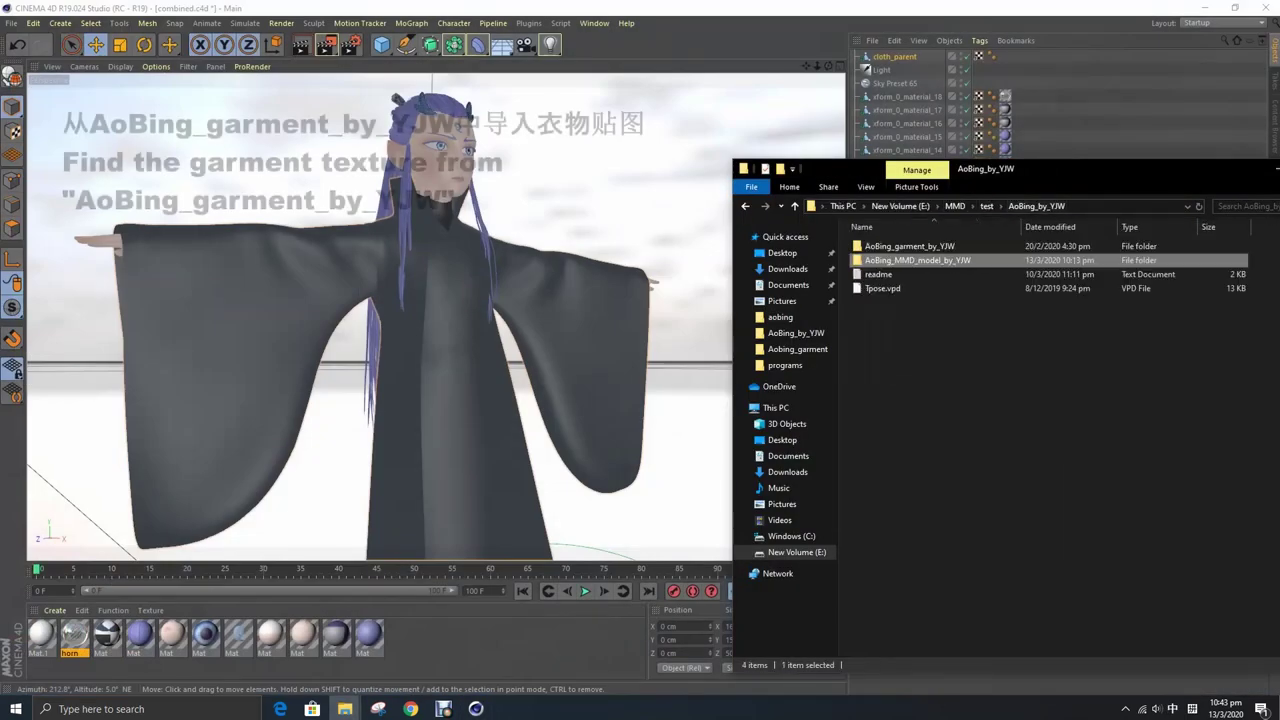
pyautogui.doubleClick(900, 250)
pyautogui.click(1028, 258)
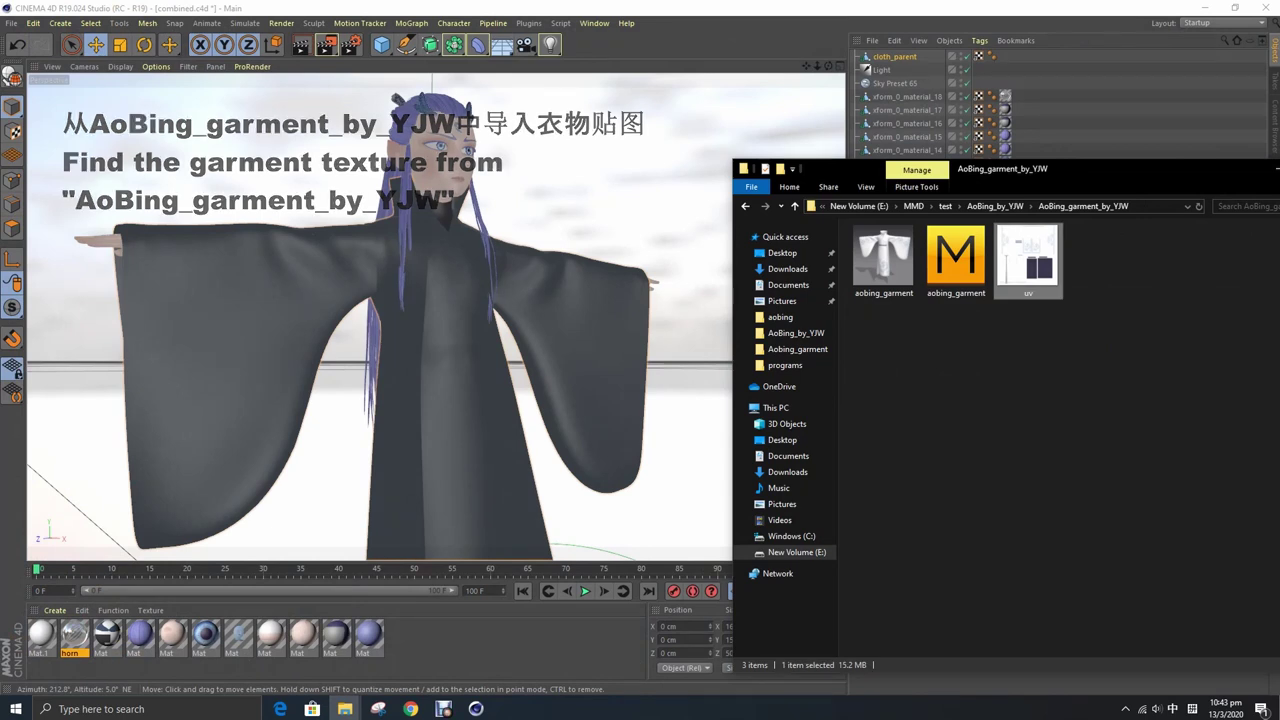
pyautogui.moveTo(1028, 258); pyautogui.dragTo(560, 400)
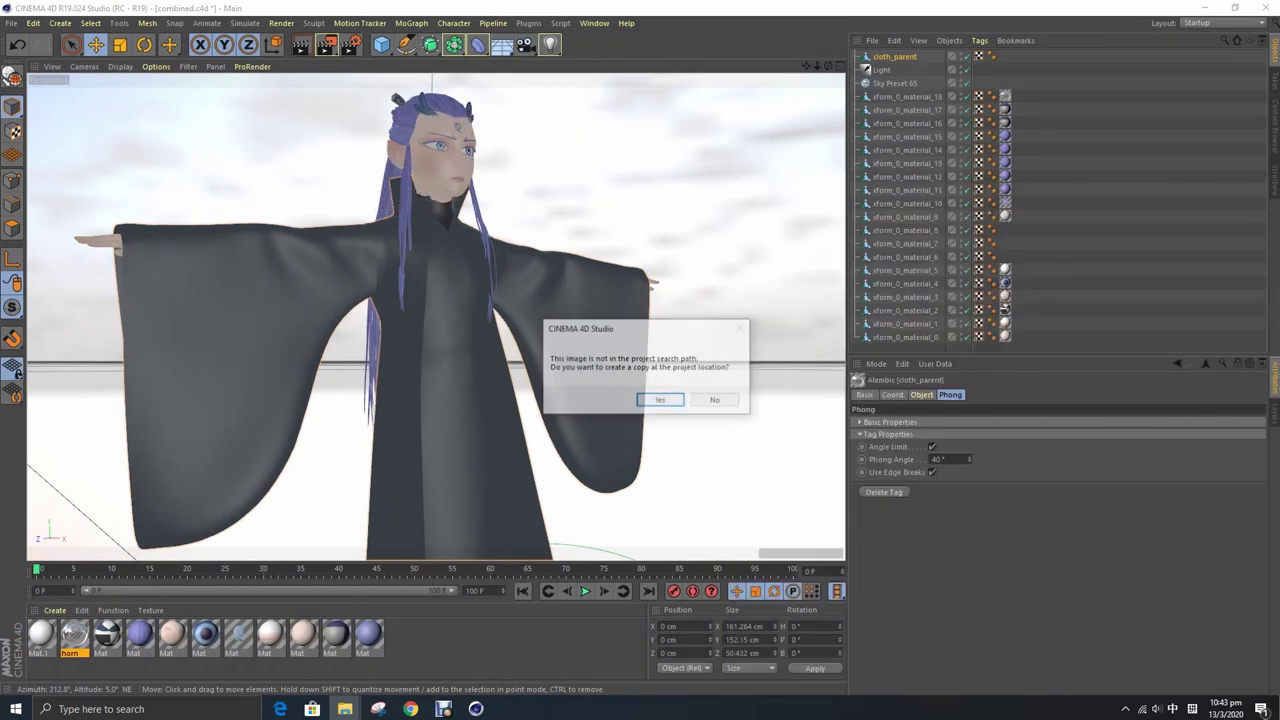
pyautogui.press('Tab')
pyautogui.press('Return')
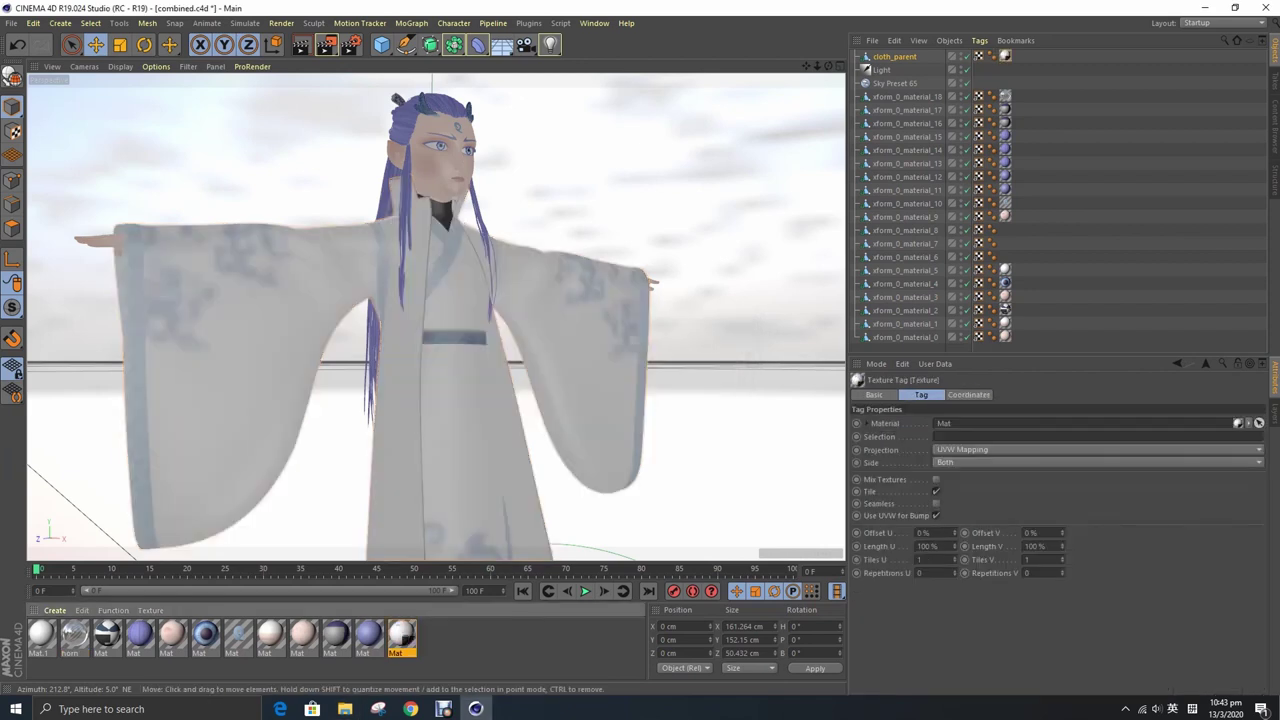
pyautogui.moveTo(827, 65); pyautogui.dragTo(790, 70)
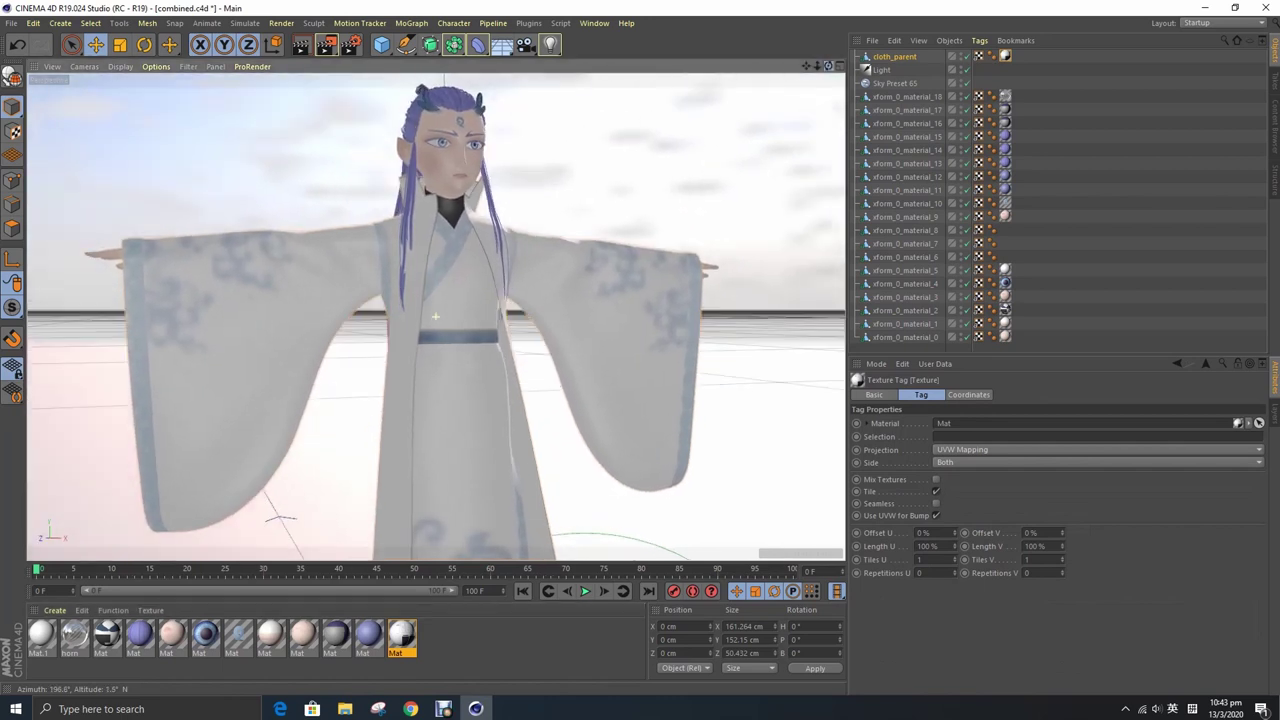
pyautogui.click(301, 44)
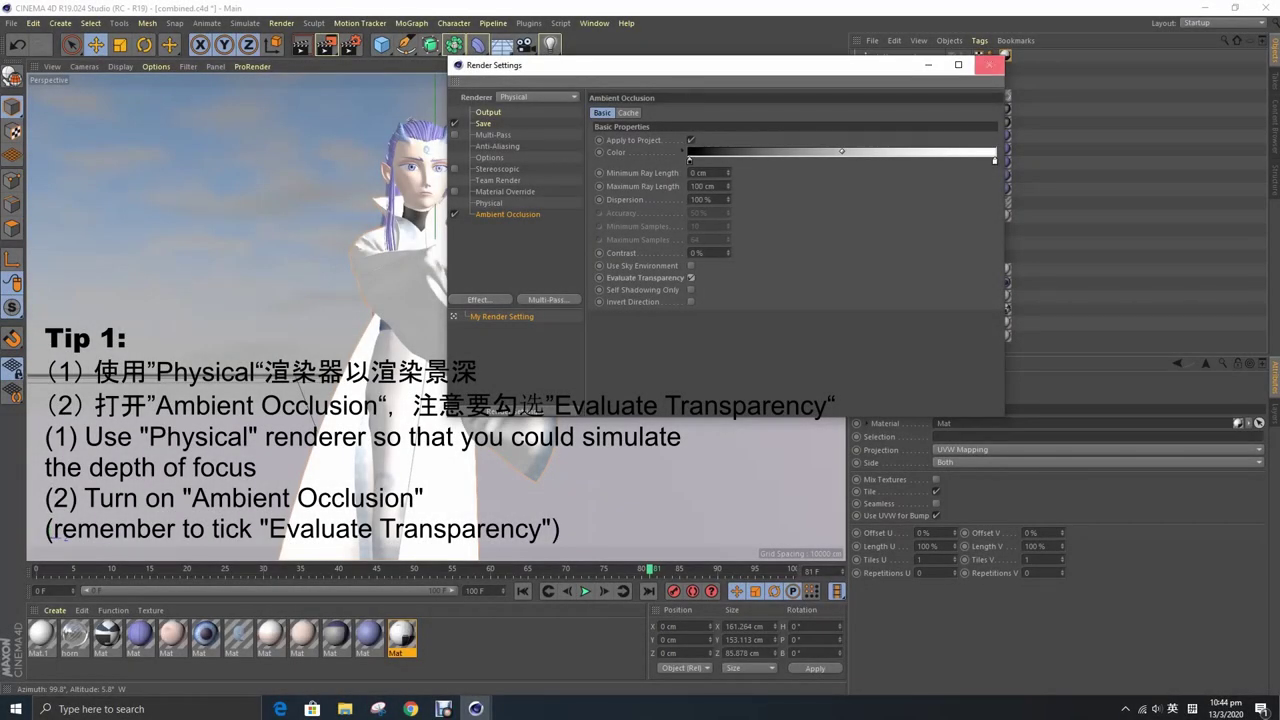
# - Close Render Settings with the Physical renderer and Ambient Occlusion evaluating transparency
pyautogui.click(989, 64)
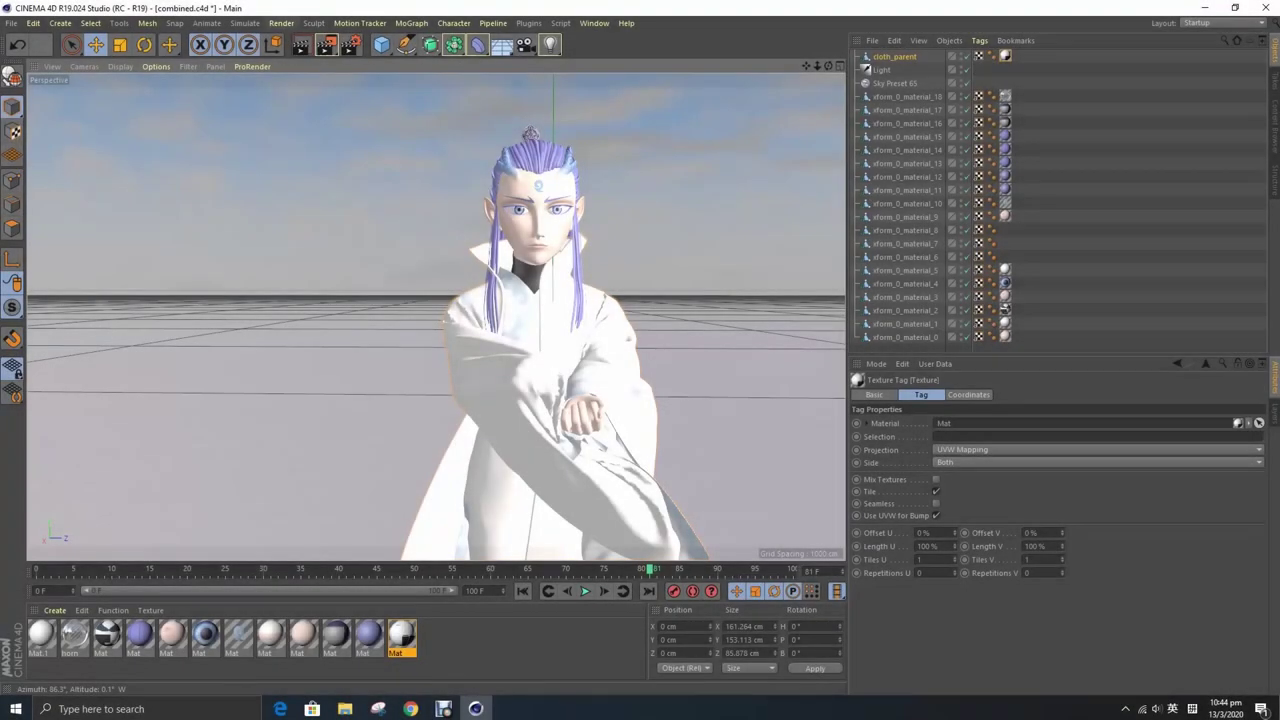
# - Add the Global Illumination effect in Render Settings and render the view twice
pyautogui.click(281, 22)
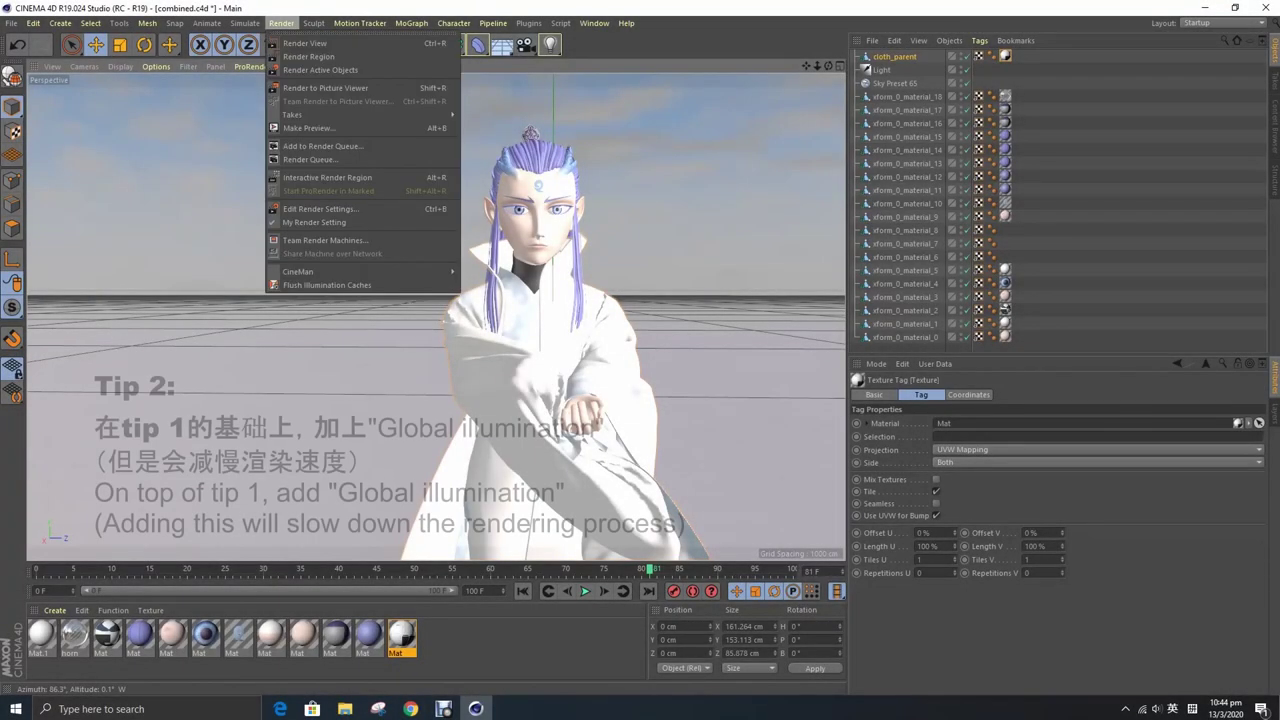
pyautogui.click(320, 210)
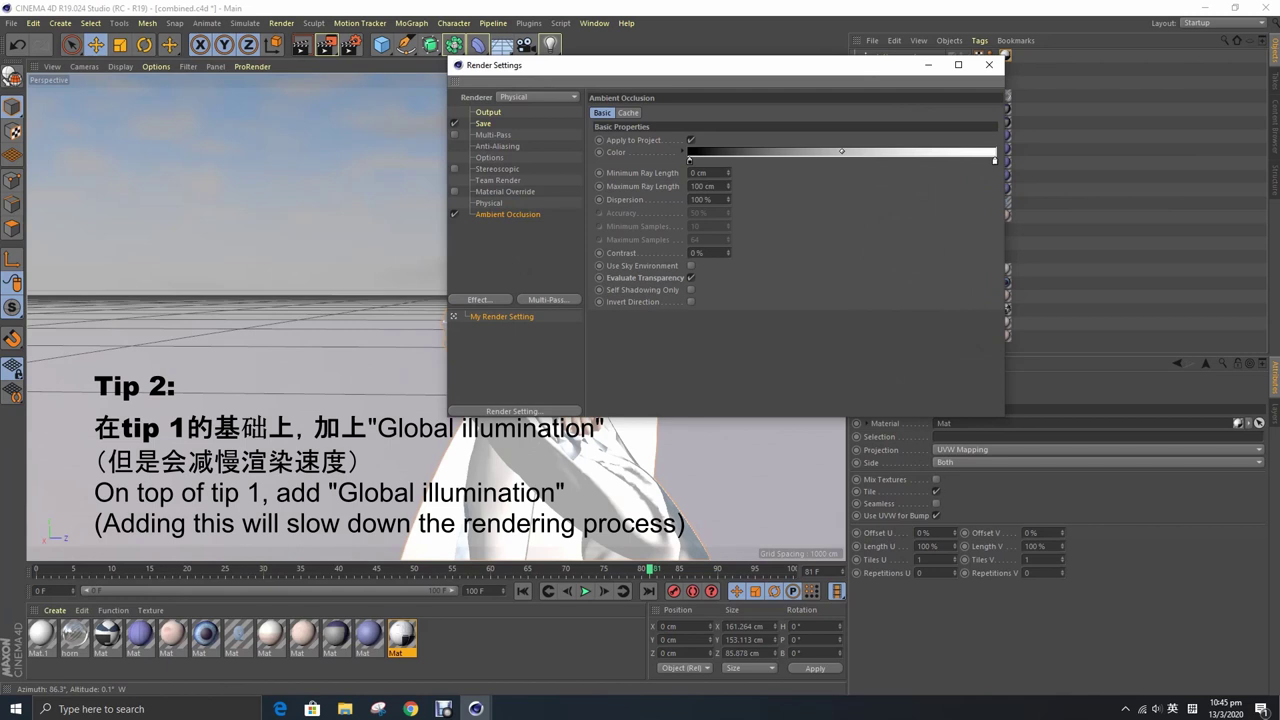
pyautogui.click(485, 299)
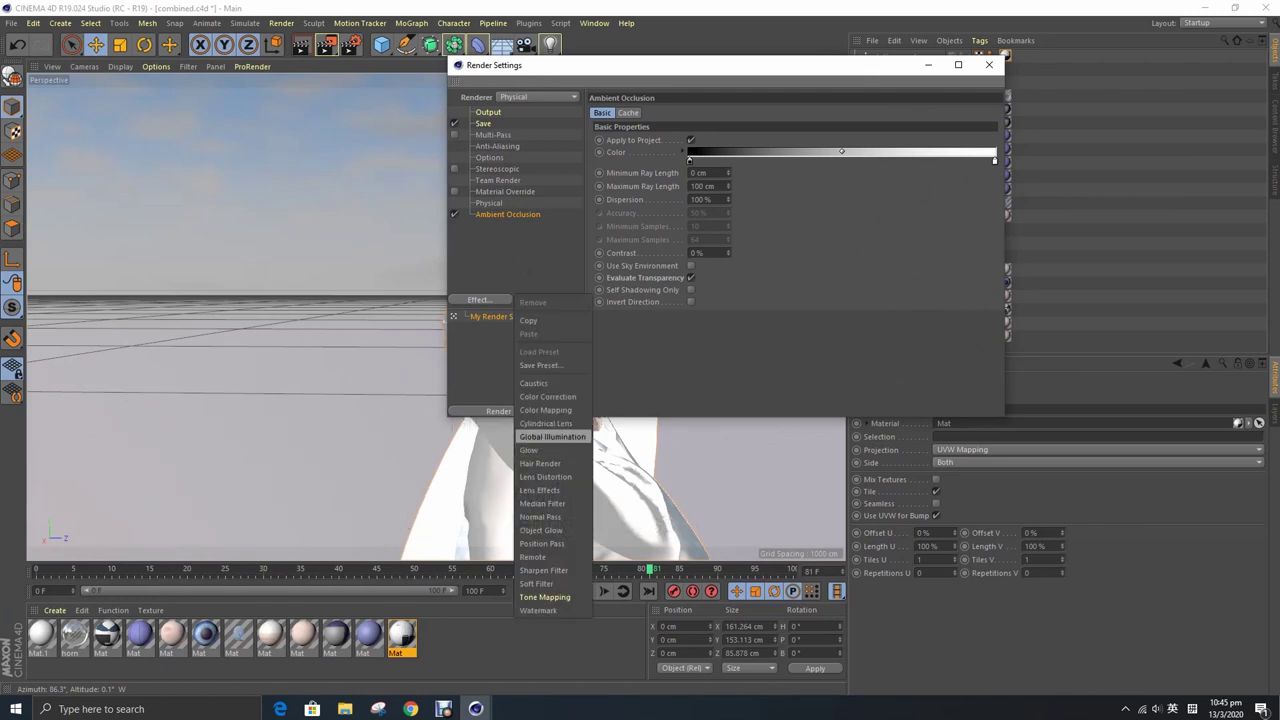
pyautogui.click(546, 437)
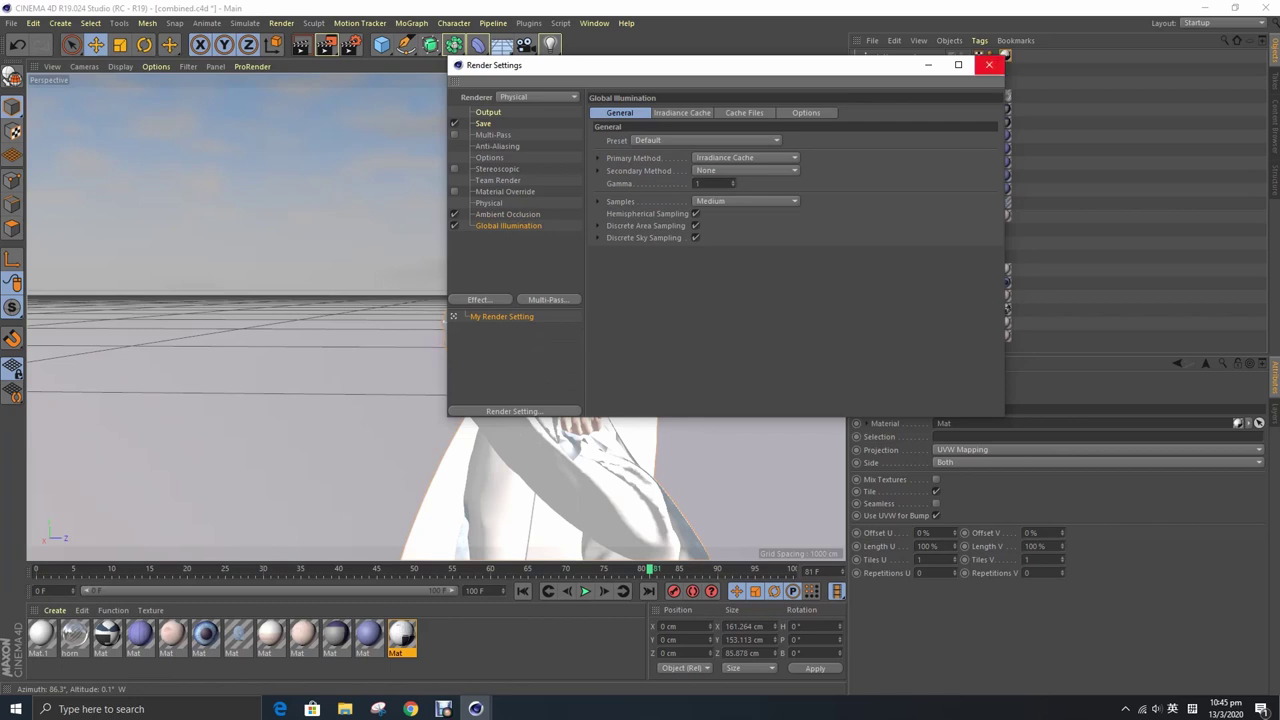
pyautogui.click(989, 65)
pyautogui.click(327, 45)
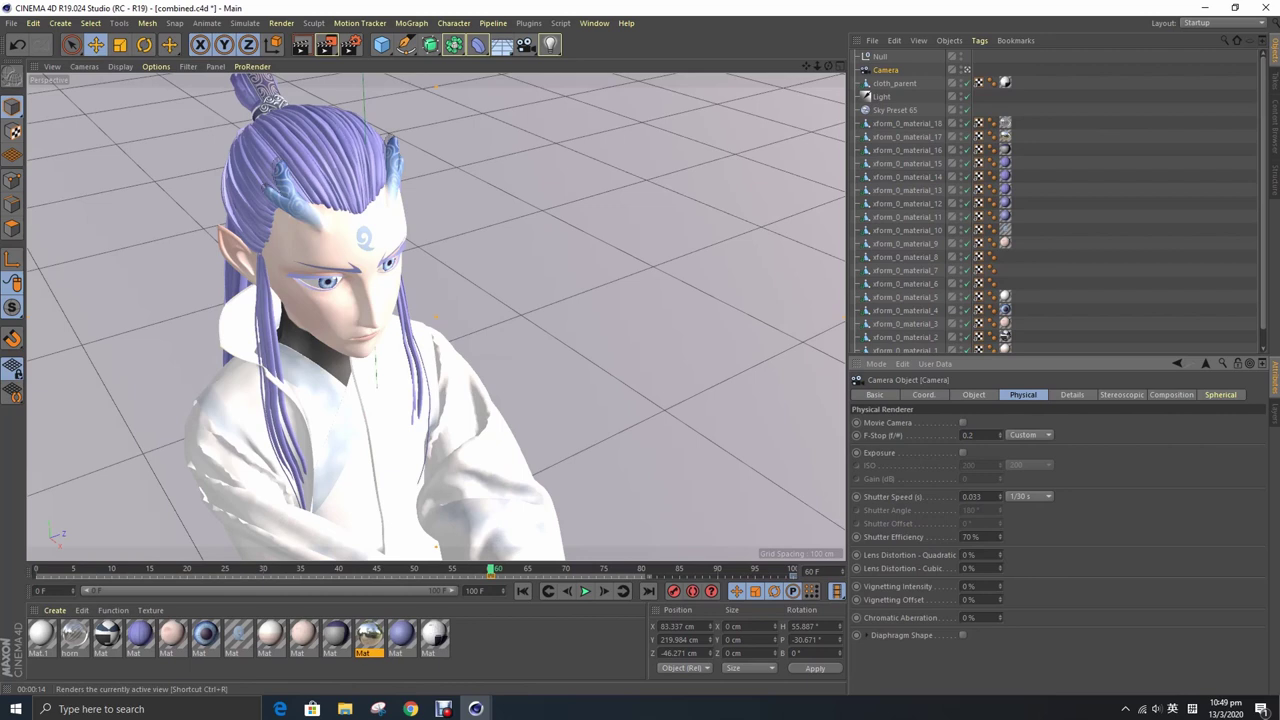
pyautogui.click(301, 44)
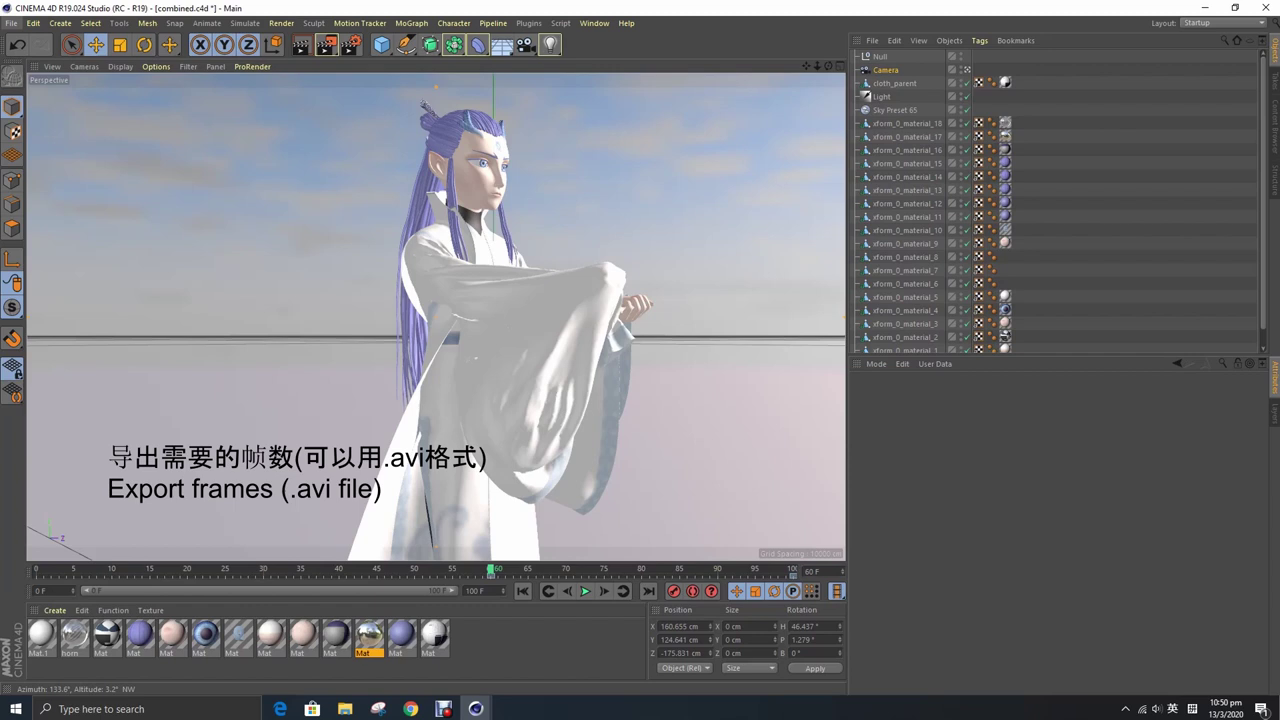
# - Set the render output range to frames 60 through 70 and show the Save page
pyautogui.click(350, 44)
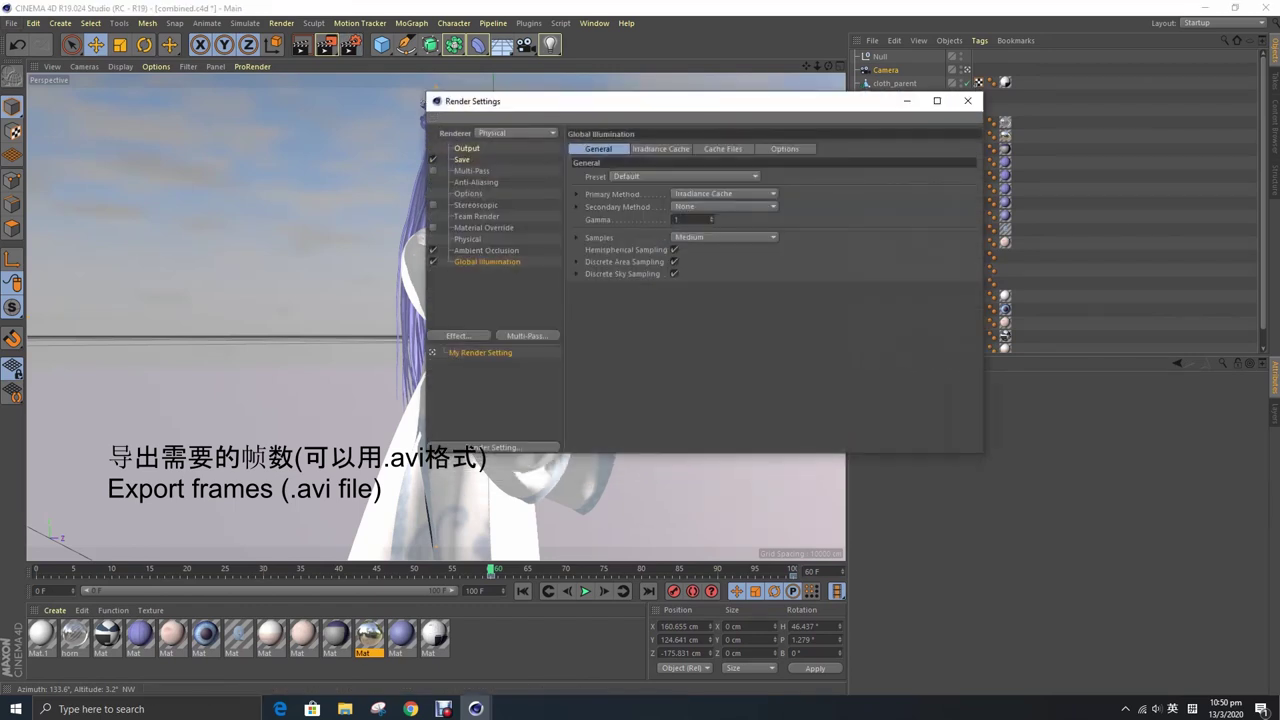
pyautogui.moveTo(650, 101); pyautogui.dragTo(608, 101)
pyautogui.click(424, 147)
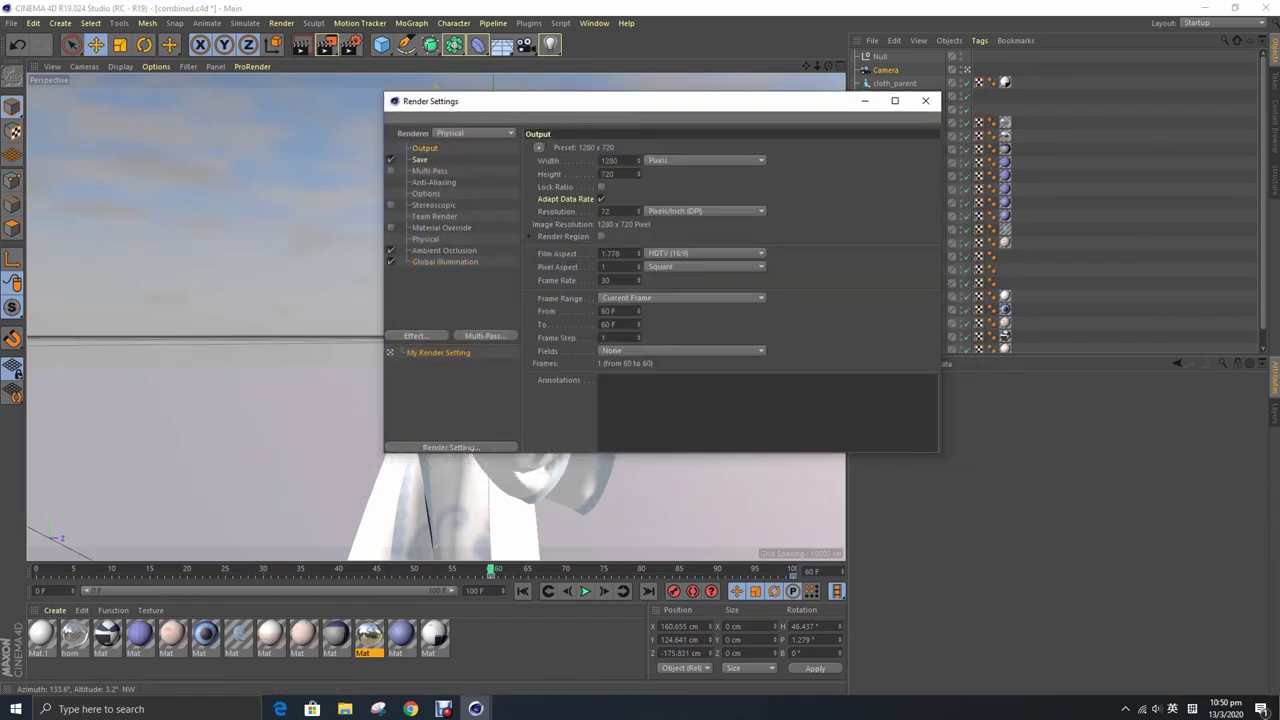
pyautogui.doubleClick(606, 311)
pyautogui.press('Tab')
pyautogui.write('70')
pyautogui.press('Return')
pyautogui.click(419, 159)
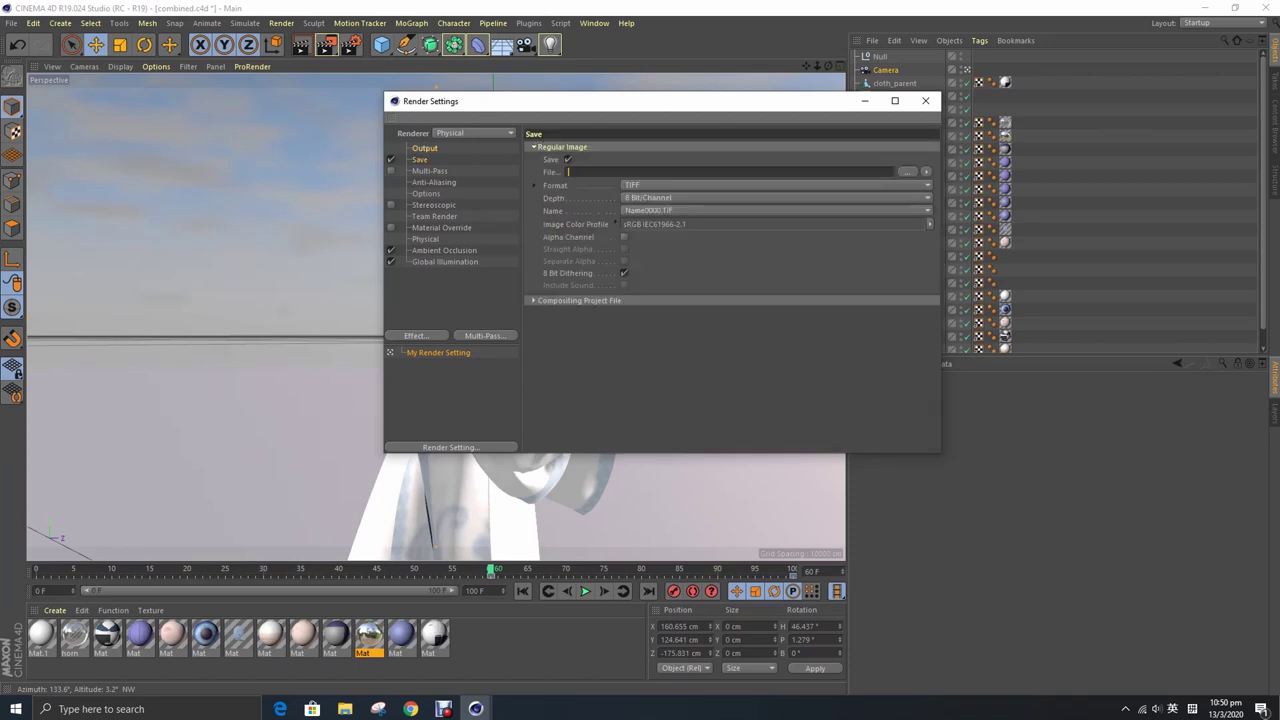
# - Set the render save path to test\programs with the file name 'final'
pyautogui.click(907, 171)
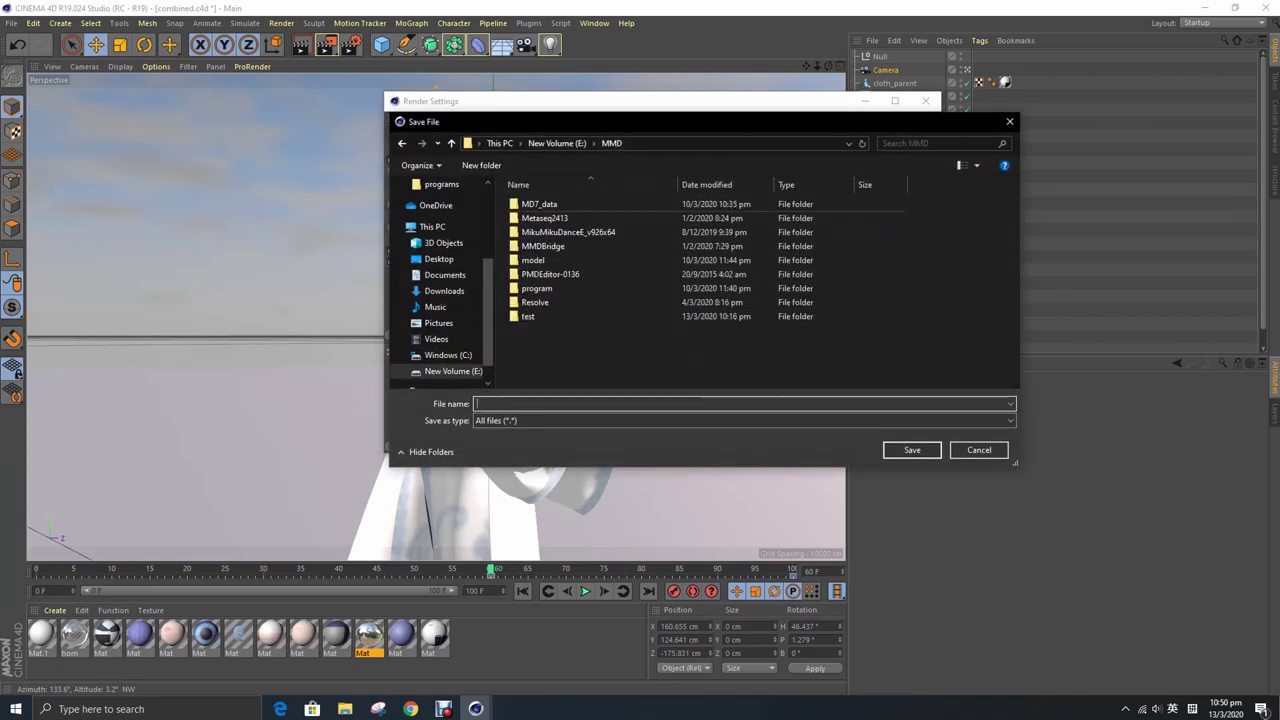
pyautogui.doubleClick(528, 316)
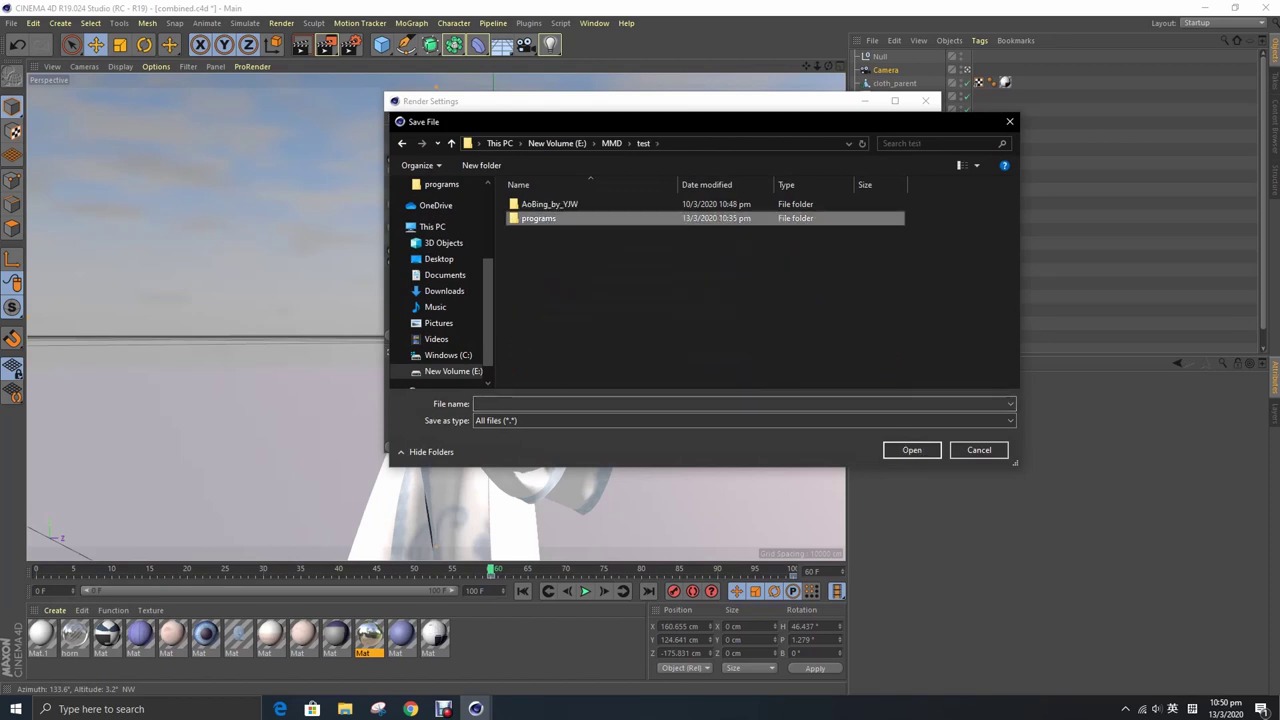
pyautogui.press('Return')
pyautogui.click(740, 403)
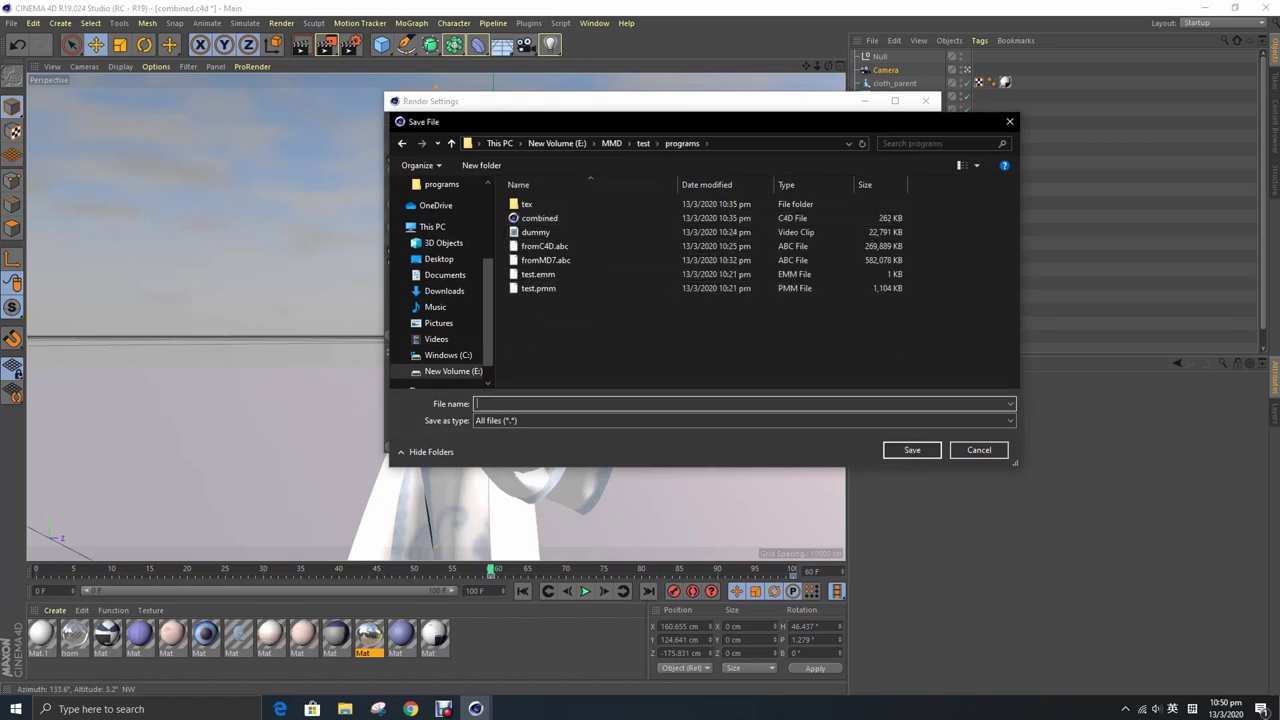
pyautogui.write('final')
pyautogui.click(912, 449)
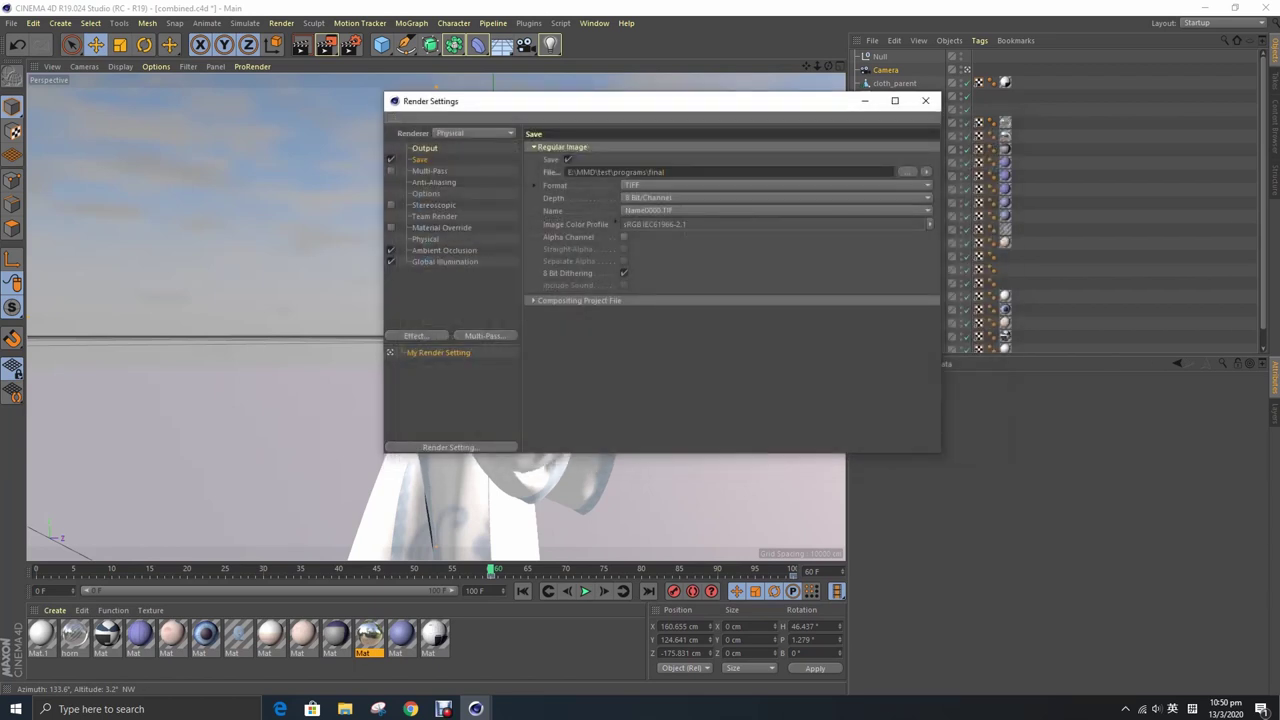
# - Set the output format to AVI, disable Global Illumination, and close Render Settings
pyautogui.click(775, 185)
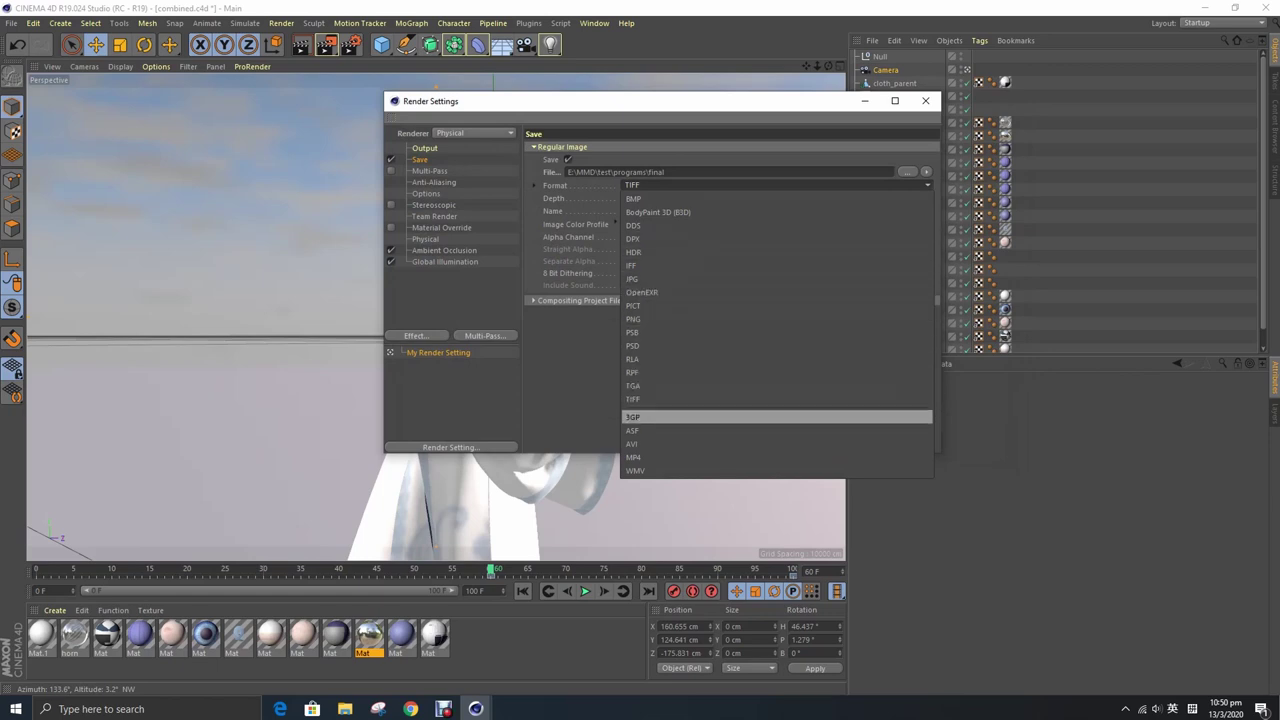
pyautogui.click(700, 444)
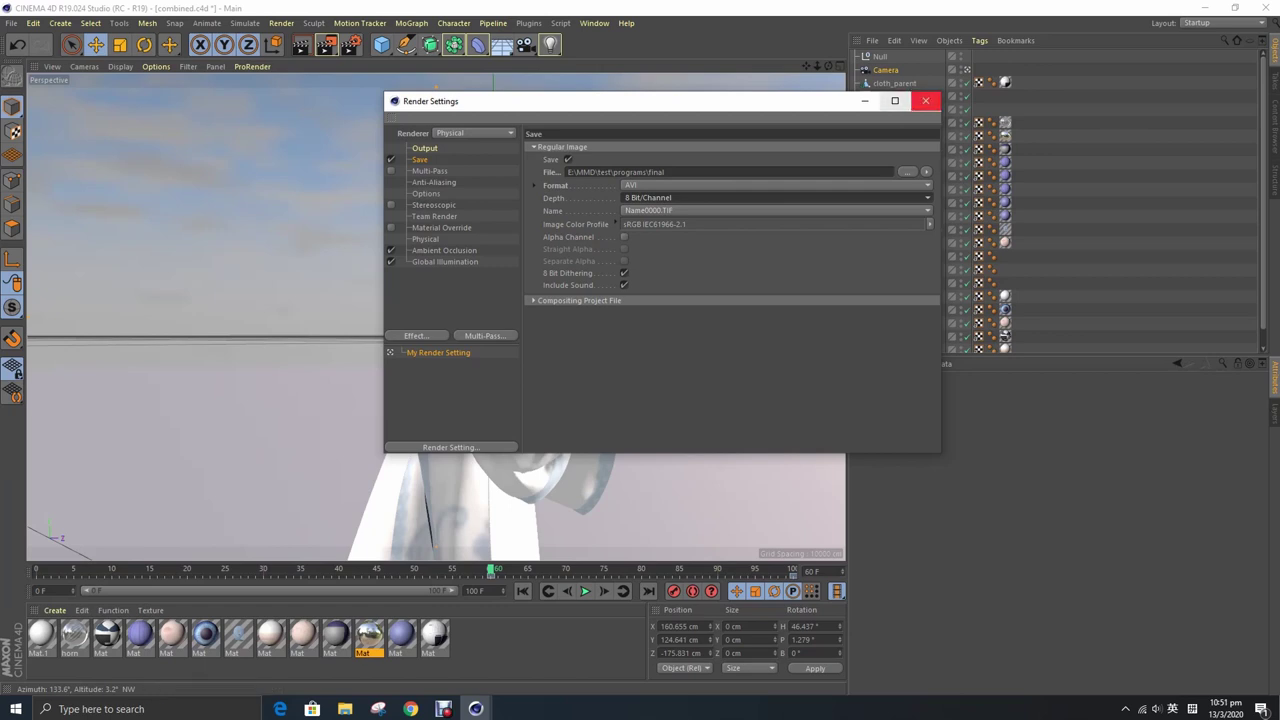
pyautogui.click(390, 261)
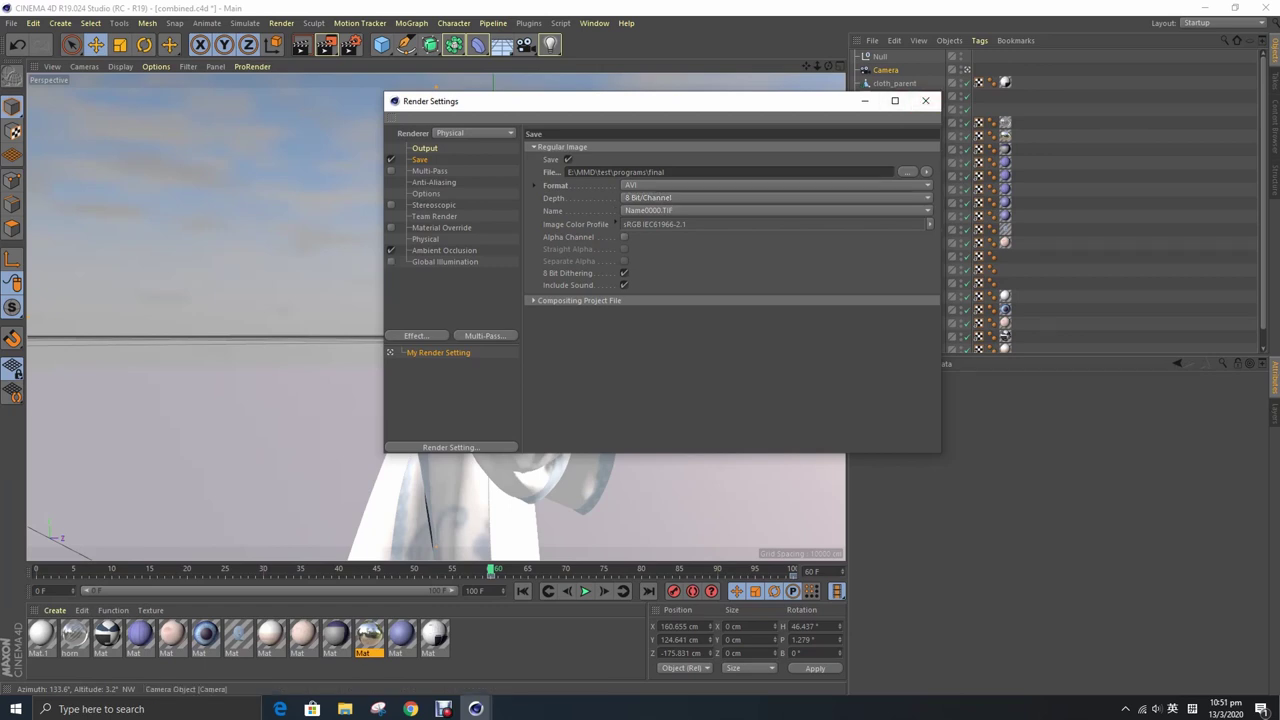
pyautogui.click(925, 101)
# - Preview-render the current frame, then save the scene and add it to the render queue
pyautogui.click(301, 44)
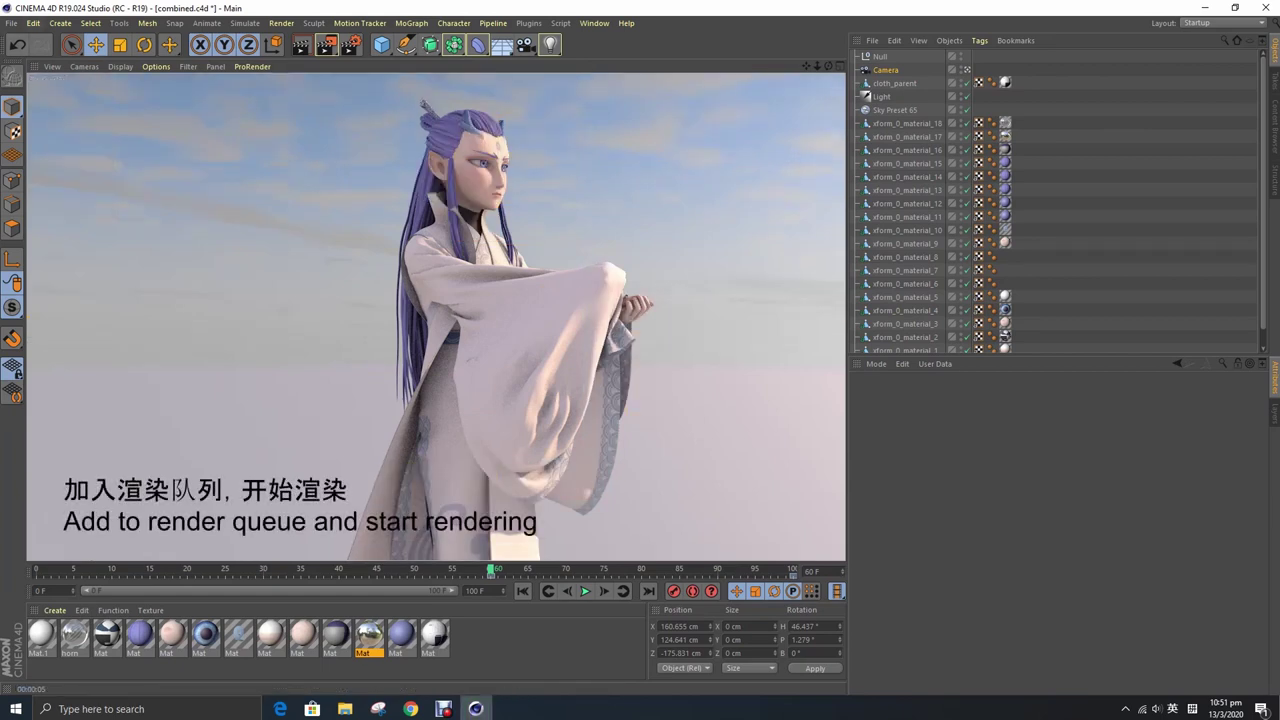
pyautogui.click(281, 23)
pyautogui.click(320, 146)
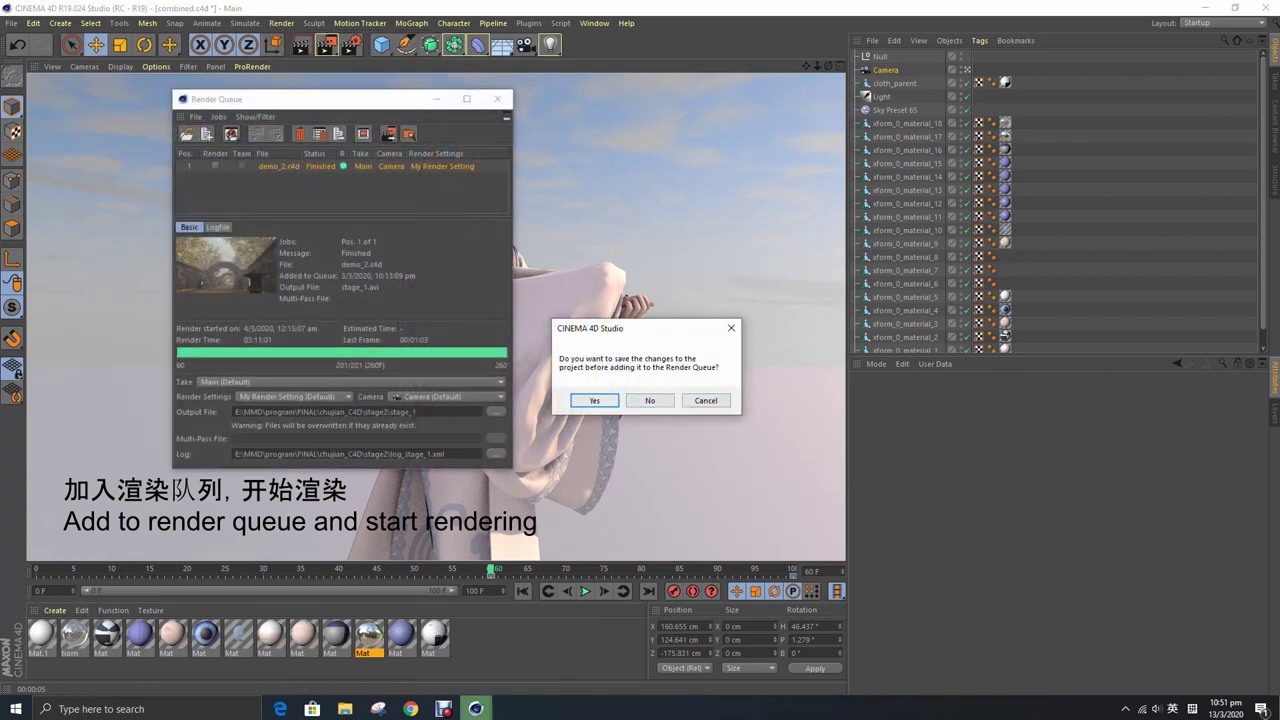
pyautogui.press('Return')
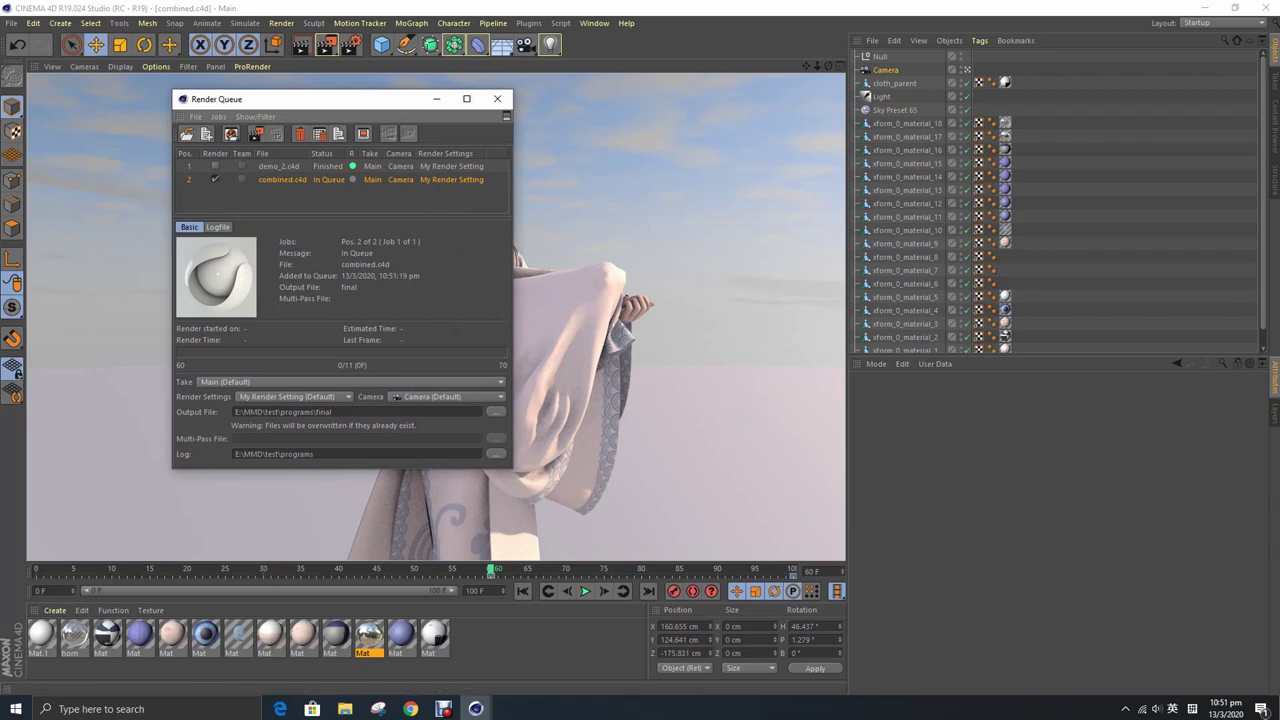
# - Select the combined.c4d job and render frames 60–70 to final.avi
pyautogui.click(278, 166)
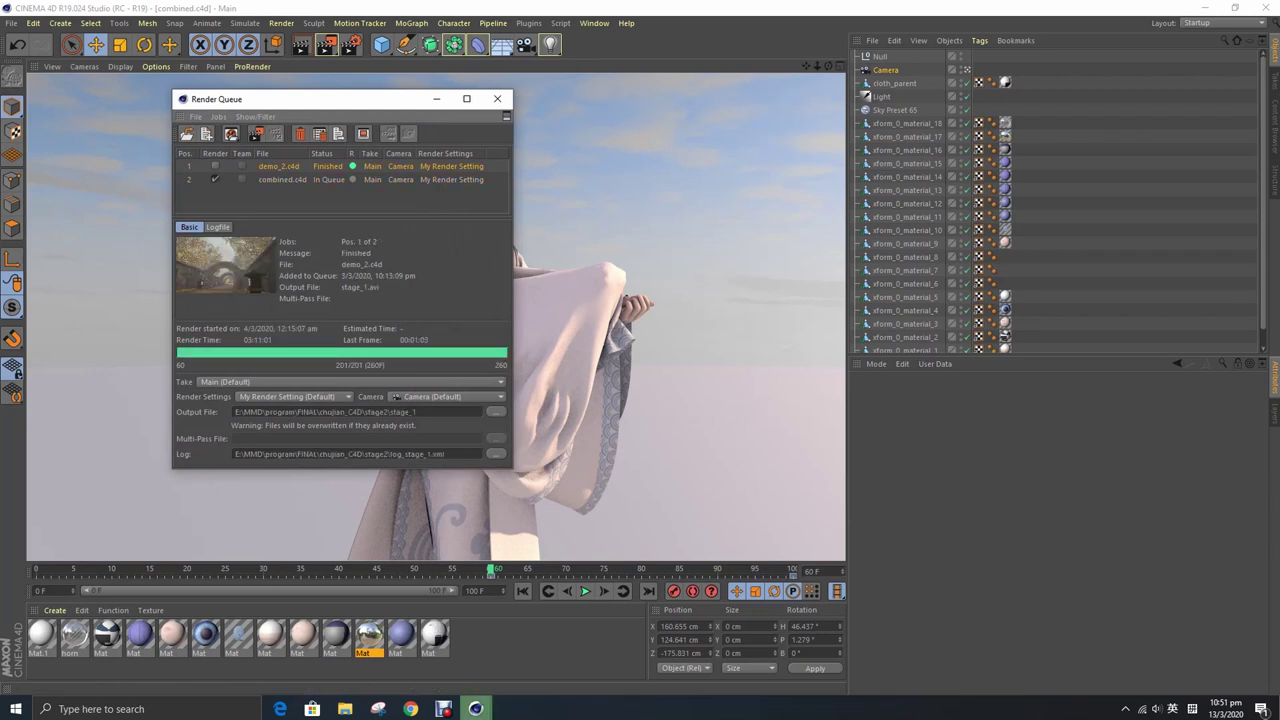
pyautogui.click(282, 179)
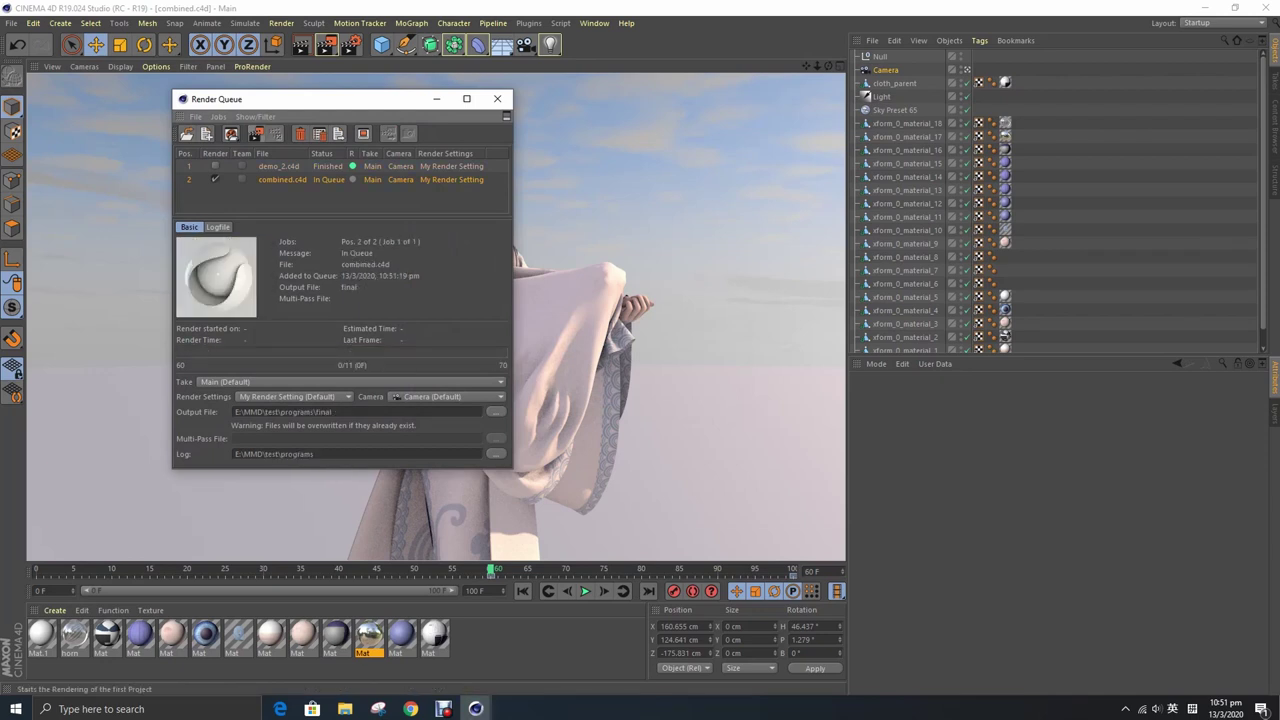
pyautogui.click(256, 133)
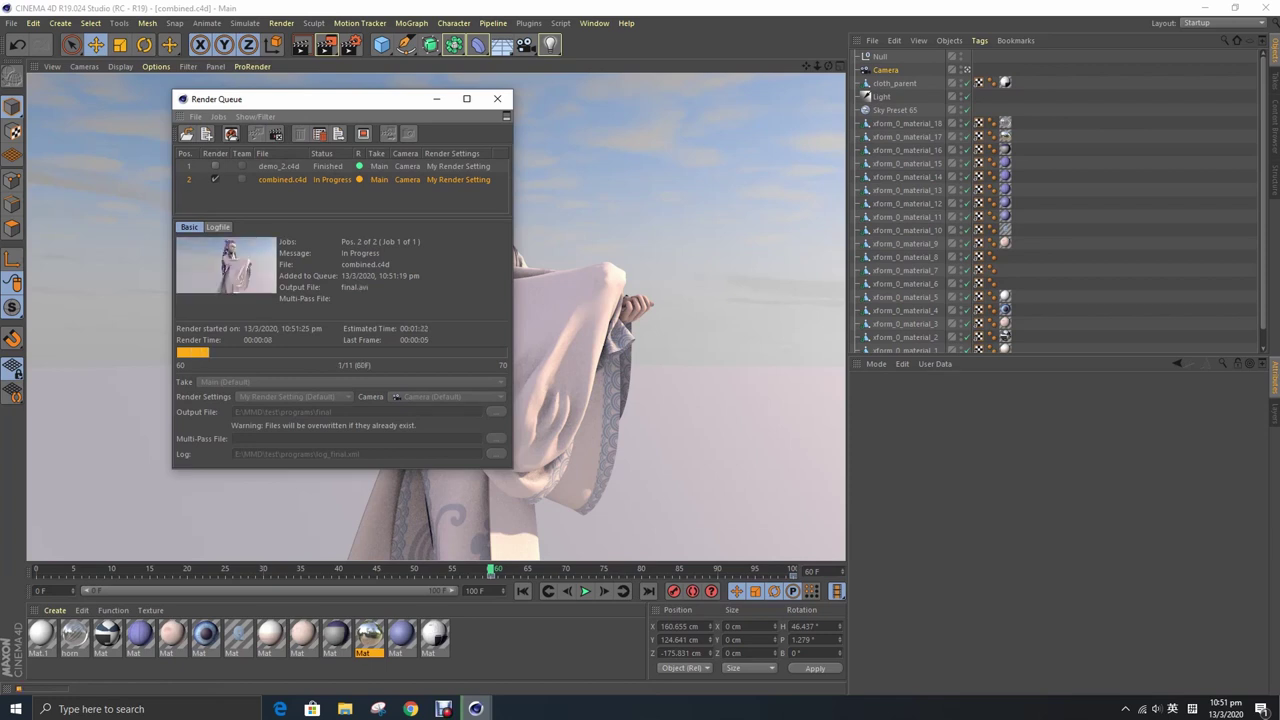
pyautogui.moveTo(370, 99); pyautogui.dragTo(857, 146)
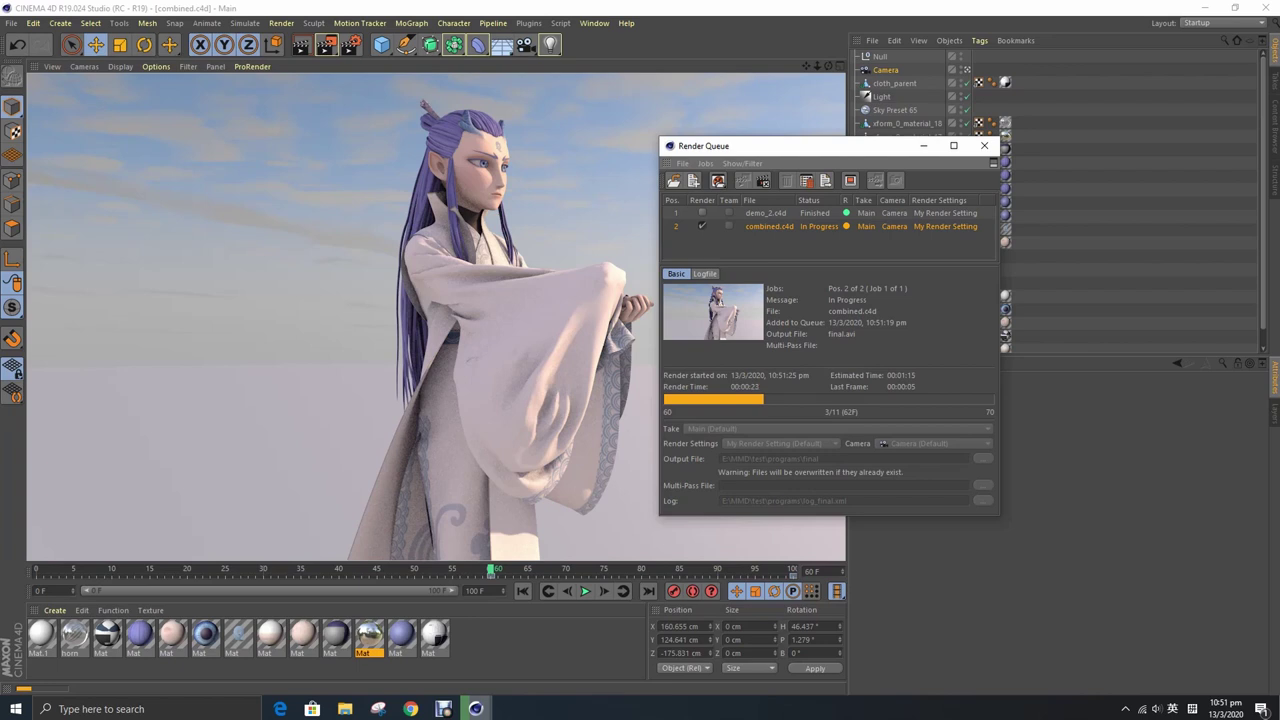
pyautogui.moveTo(800, 146)
pyautogui.mouseDown()
pyautogui.moveTo(783, 118)
pyautogui.moveTo(729, 119)
pyautogui.mouseUp()
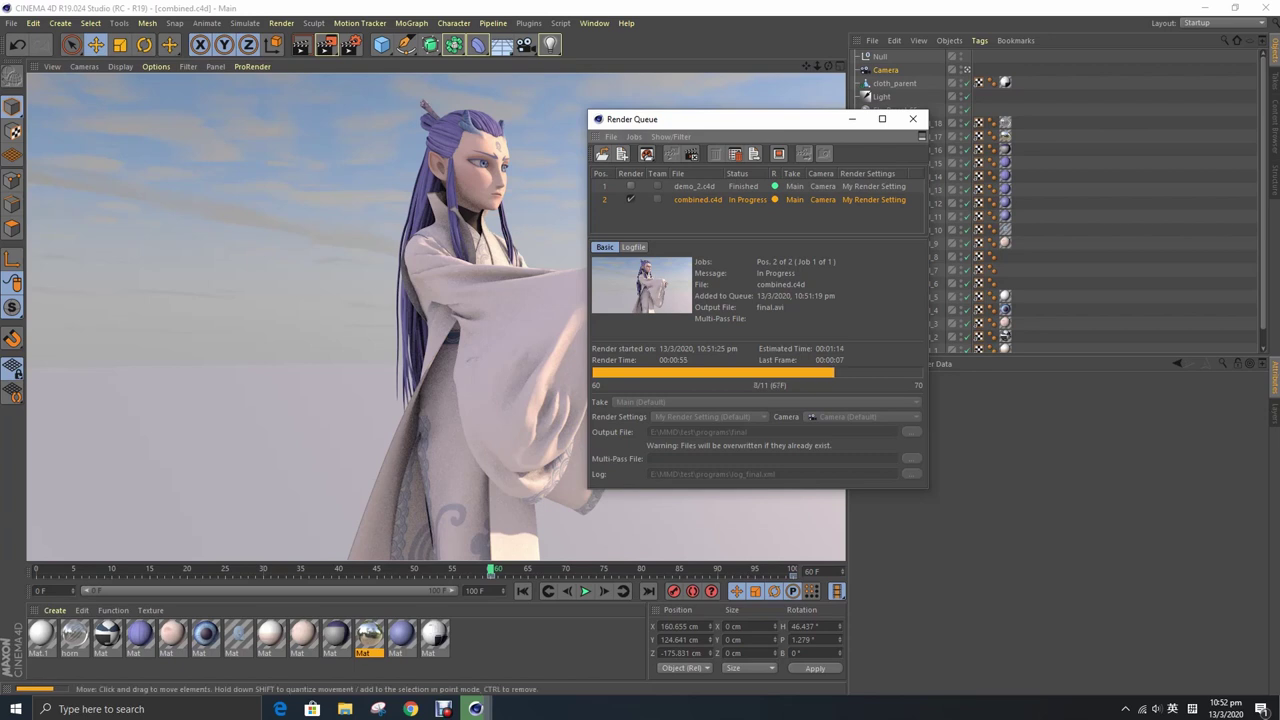
pyautogui.moveTo(670, 120); pyautogui.dragTo(778, 108)
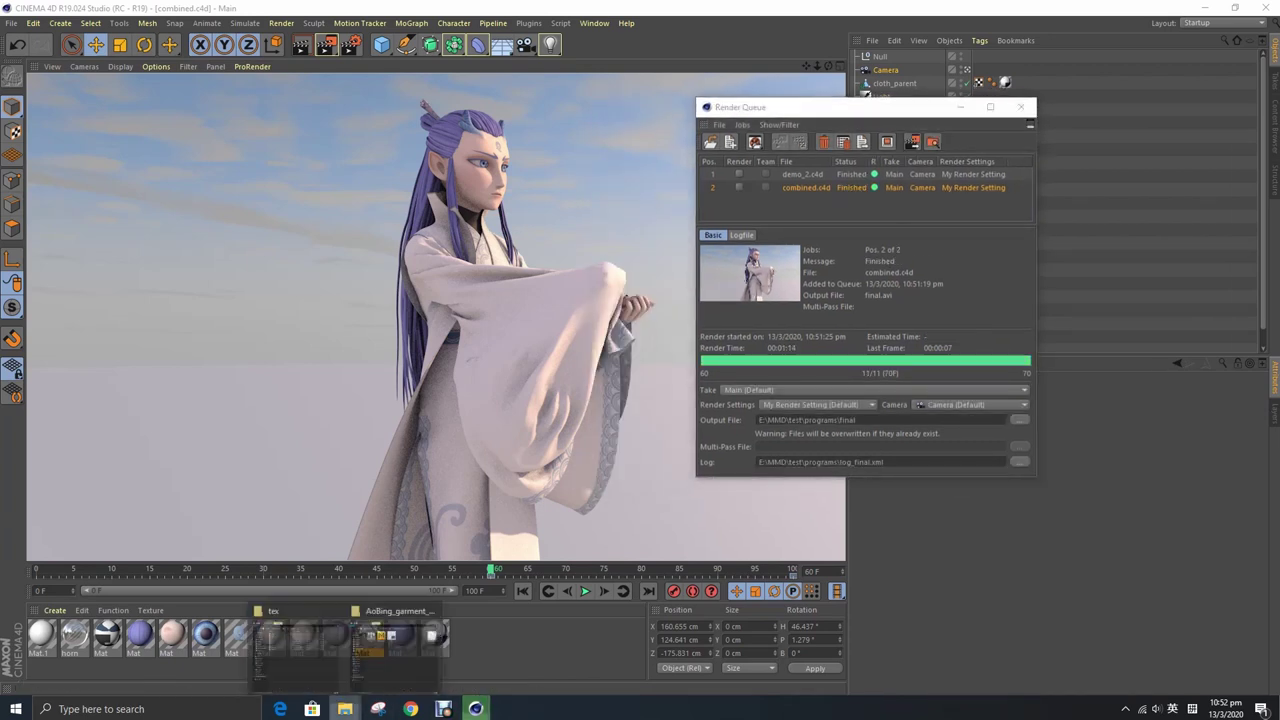
# - Open the folder holding the rendered output and close the Render Queue
pyautogui.click(395, 650)
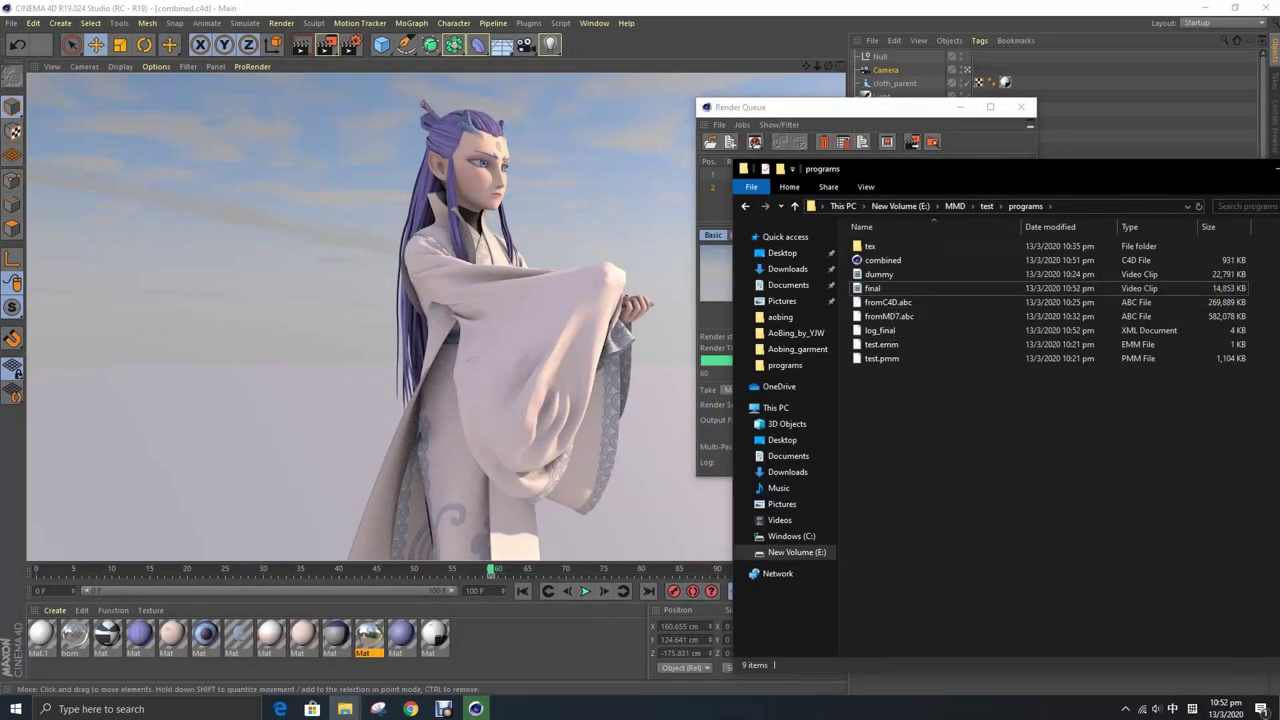
pyautogui.moveTo(820, 107); pyautogui.dragTo(653, 124)
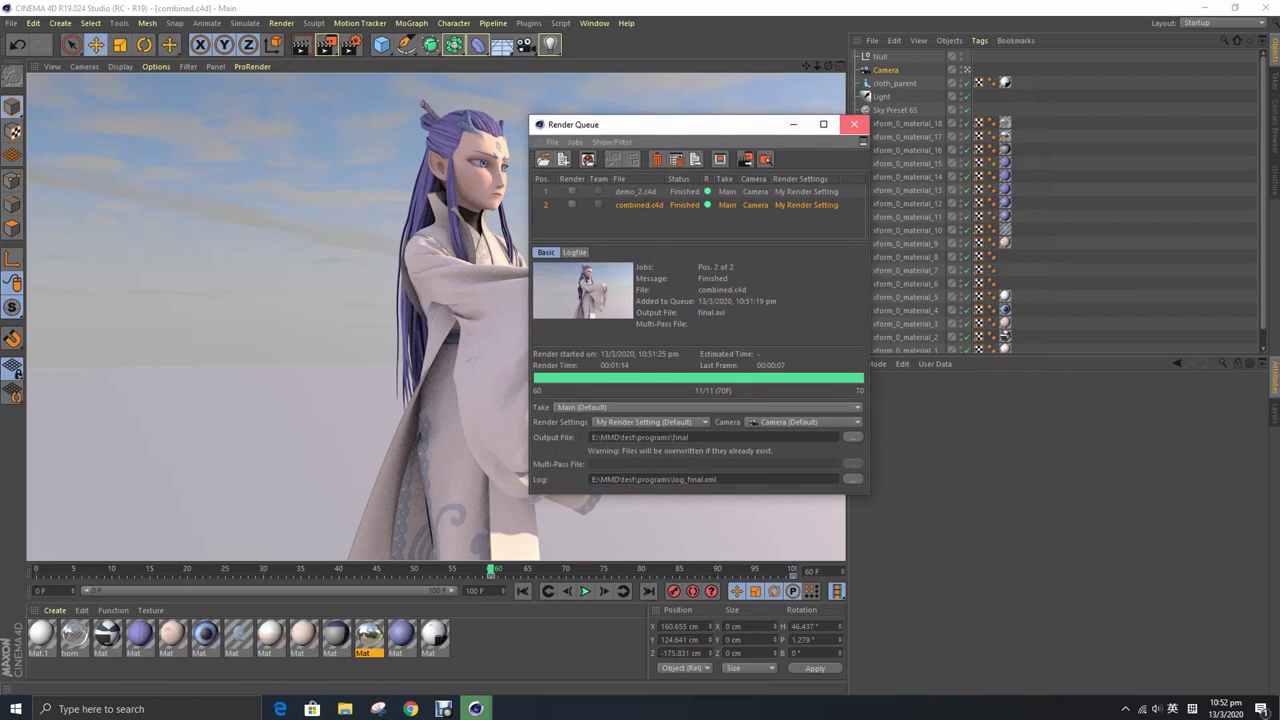
pyautogui.click(853, 124)
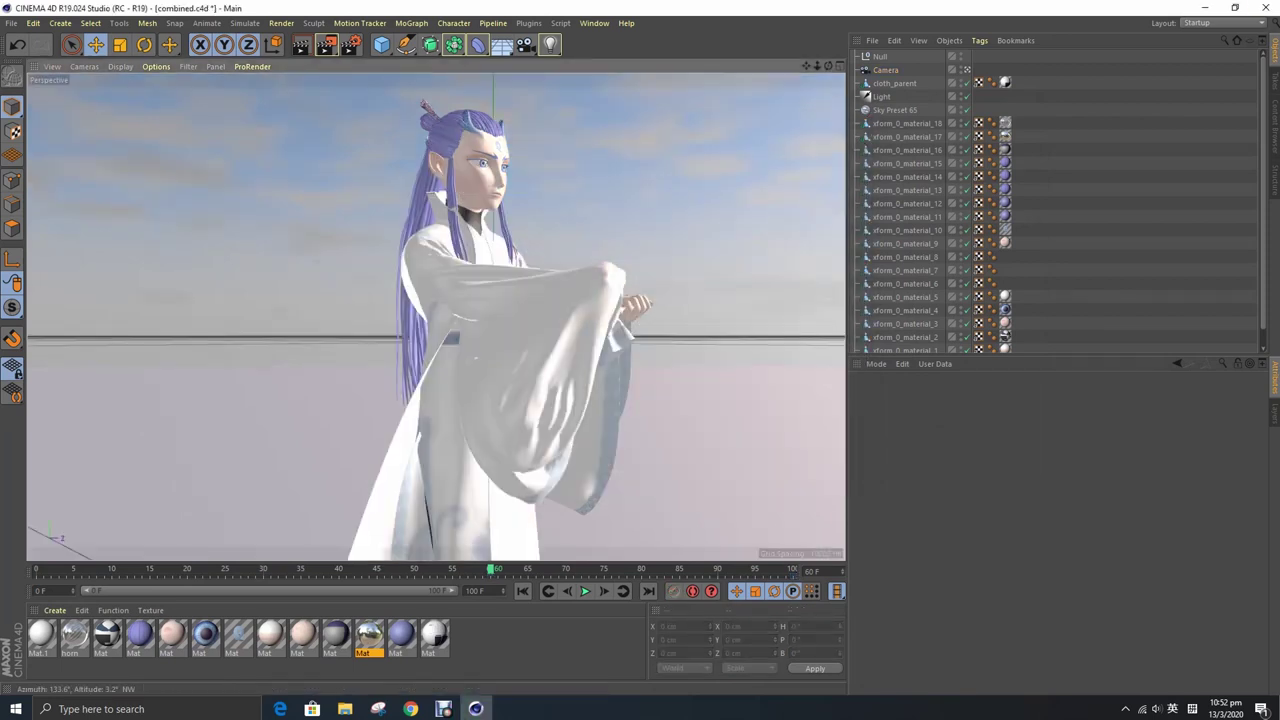
# - Save combined.c4d and quit Cinema 4D
pyautogui.click(11, 23)
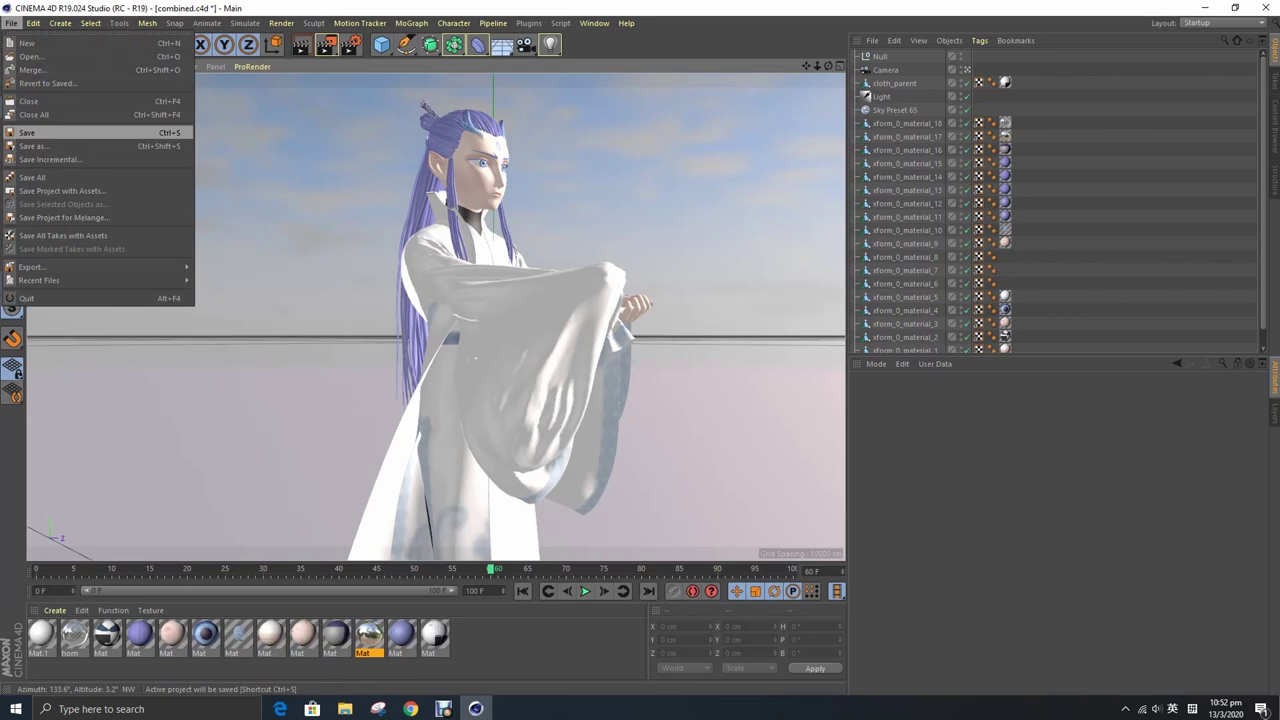
pyautogui.click(27, 132)
pyautogui.click(1264, 7)
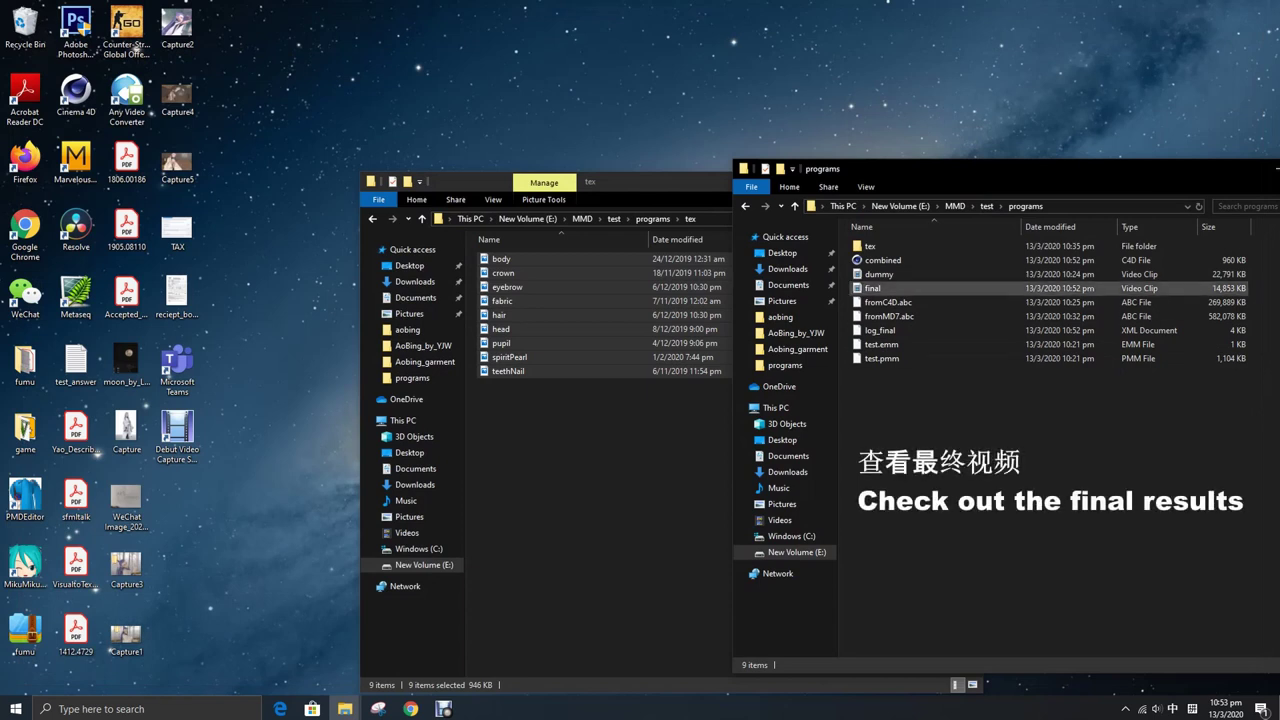
# - Play final.avi from the programs folder in Windows Media Player
pyautogui.click(880, 288)
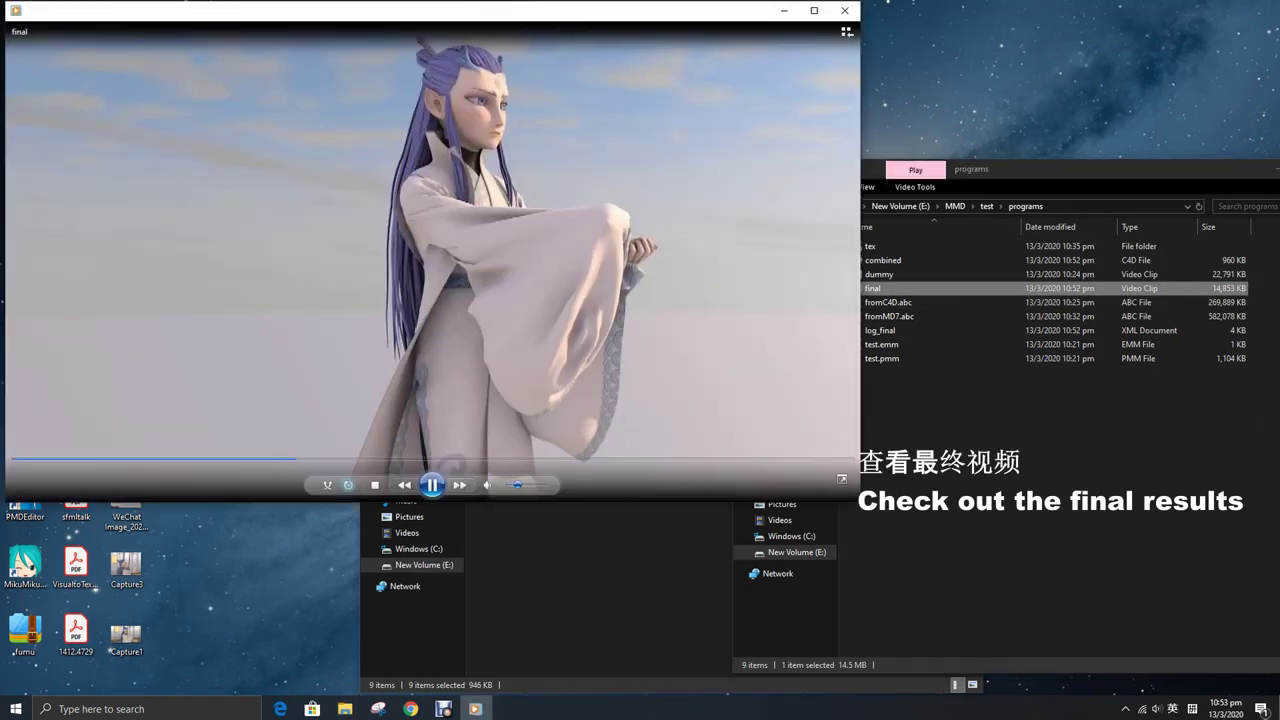